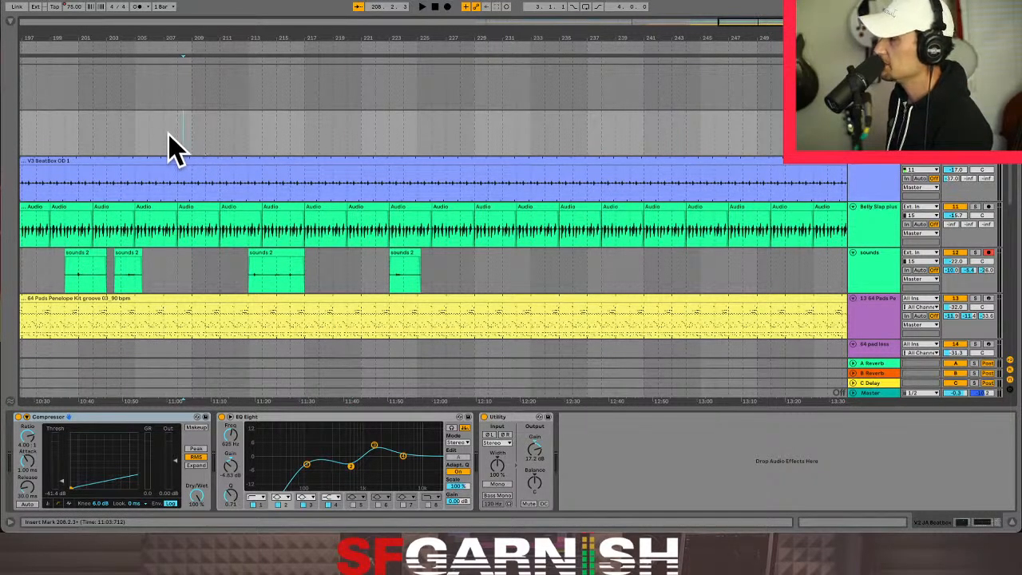
- Show the effect chain of the Belly Slap plus Kick track in the arrangement
{"action": "key", "text": "minus"}
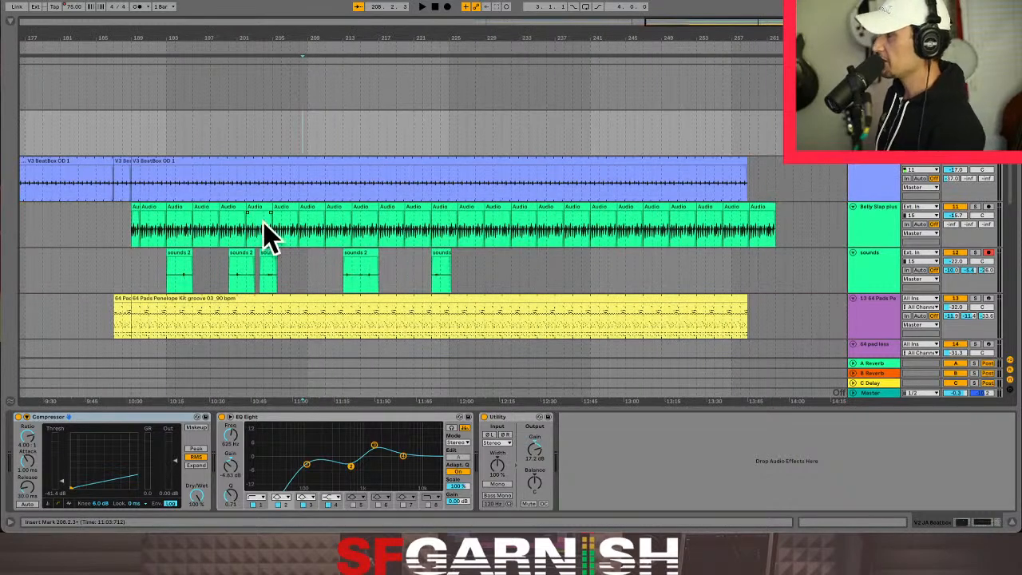
{"action": "scroll", "coordinate": [278, 228], "scroll_direction": "down", "scroll_amount": 1}
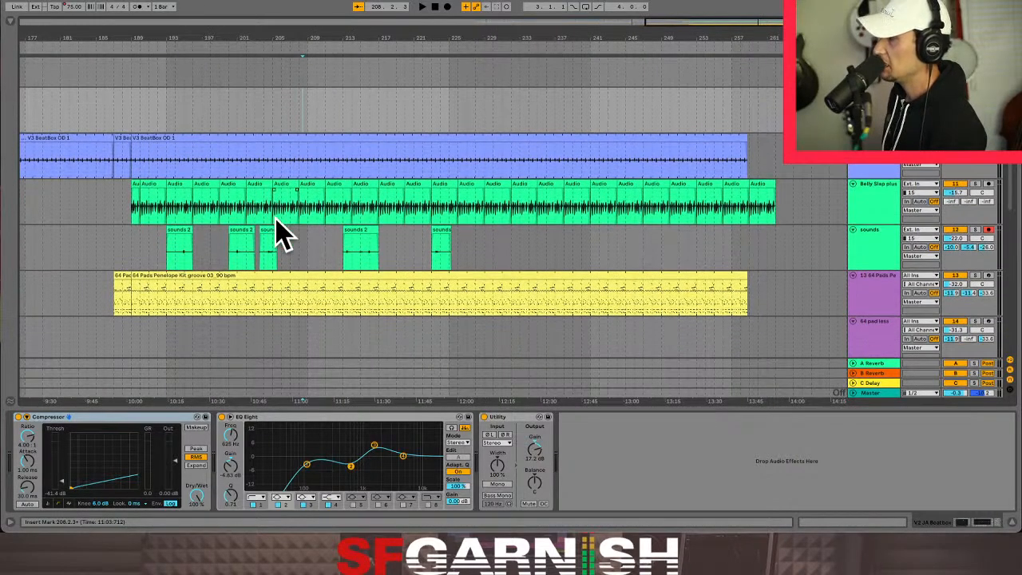
{"action": "left_click", "coordinate": [879, 192]}
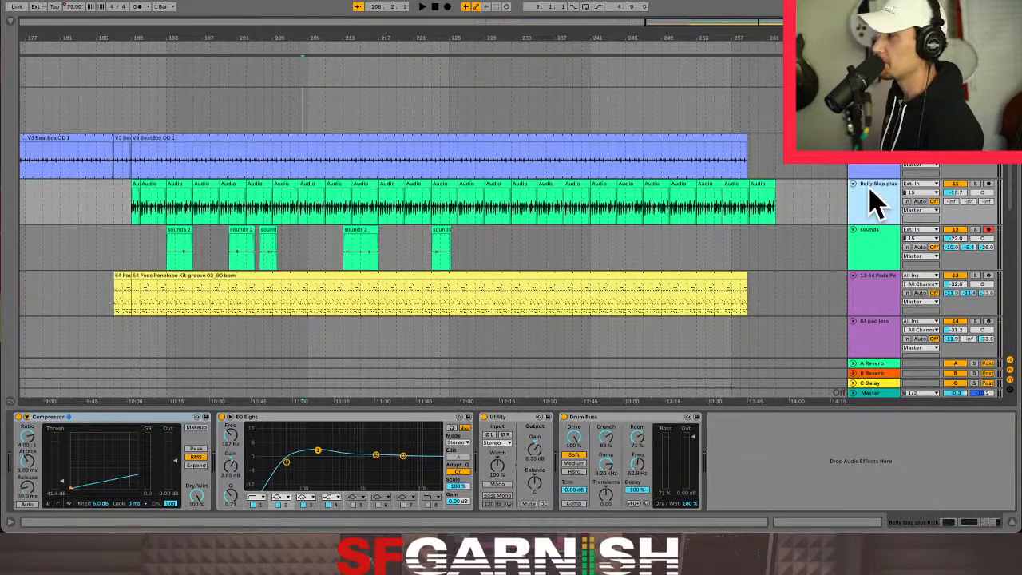
- Solo the Belly Slap plus Kick track and audition it from the start of bar 190
{"action": "left_click", "coordinate": [140, 210]}
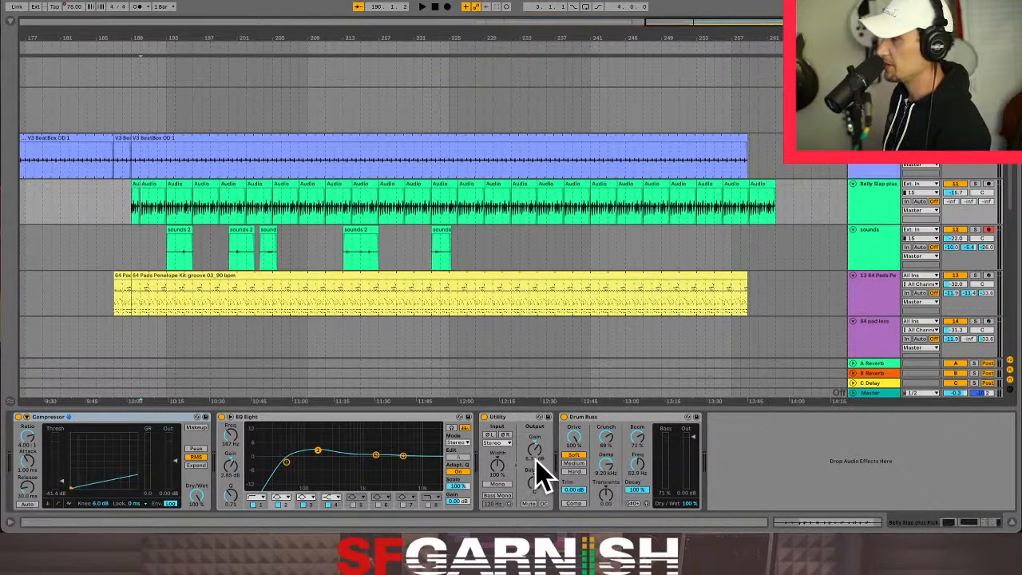
{"action": "left_click", "coordinate": [126, 210]}
{"action": "left_click", "coordinate": [137, 216]}
{"action": "left_click", "coordinate": [141, 209]}
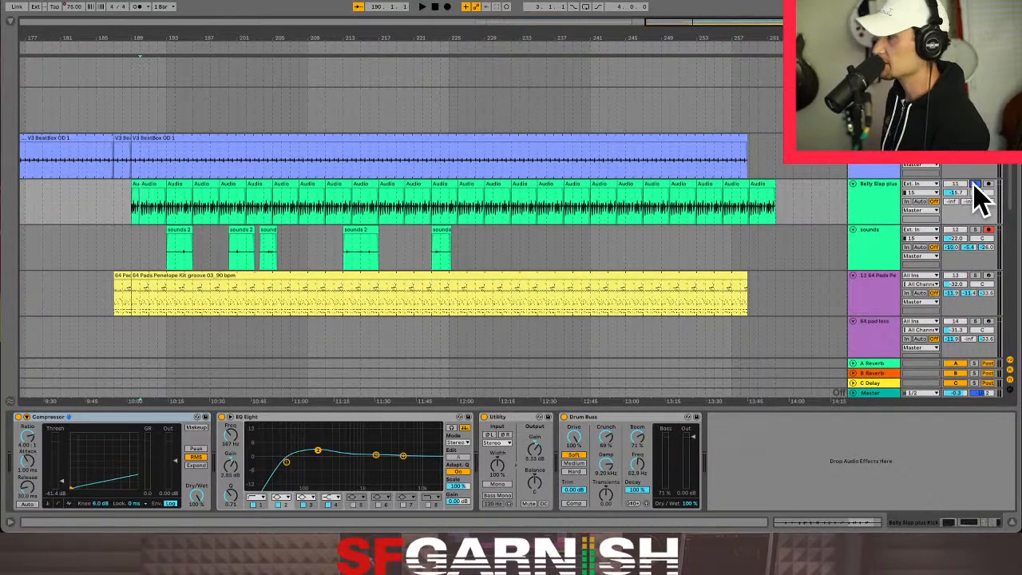
{"action": "key", "text": "space"}
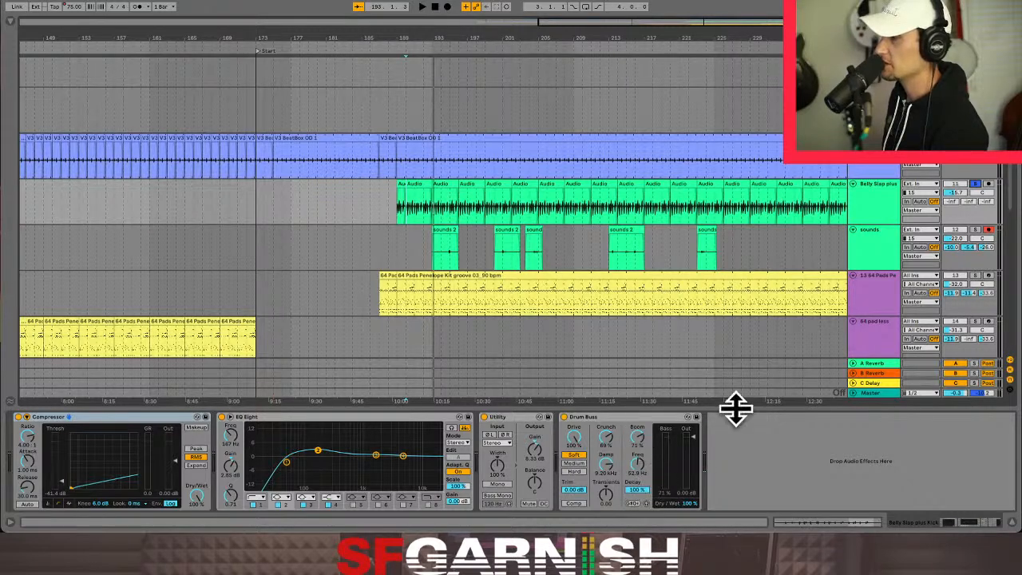
- Switch to Session View, hide the browser and bring the V1 MM tracks into view
{"action": "left_click", "coordinate": [387, 206]}
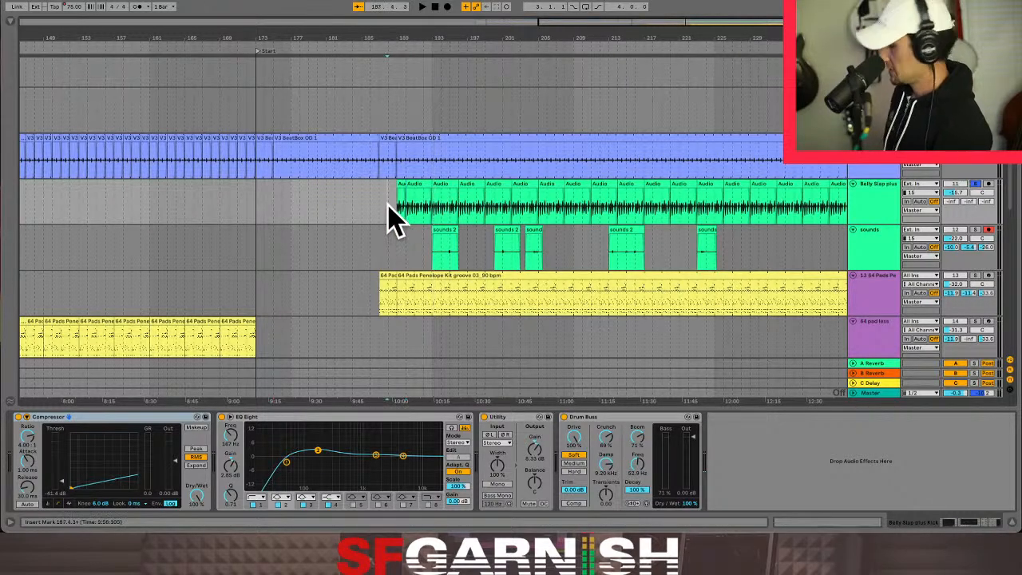
{"action": "key", "text": "Tab"}
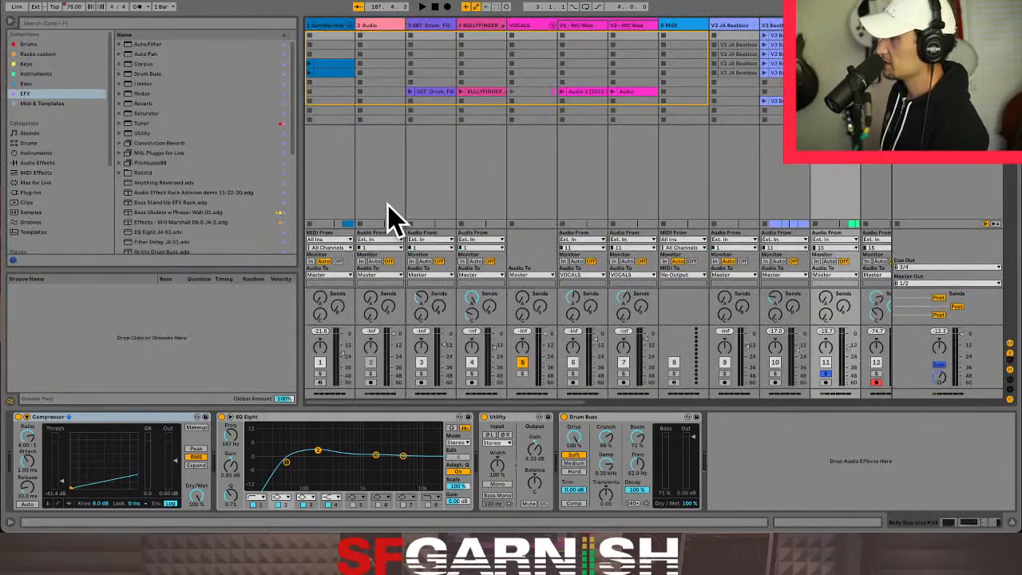
{"action": "left_click", "coordinate": [10, 24]}
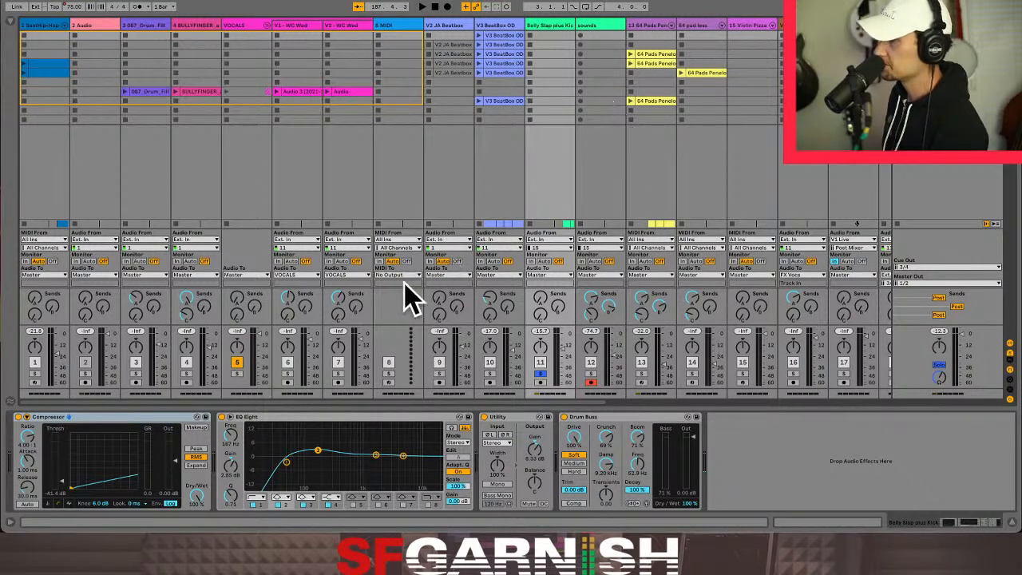
{"action": "left_click_drag", "start_coordinate": [449, 409], "coordinate": [759, 395]}
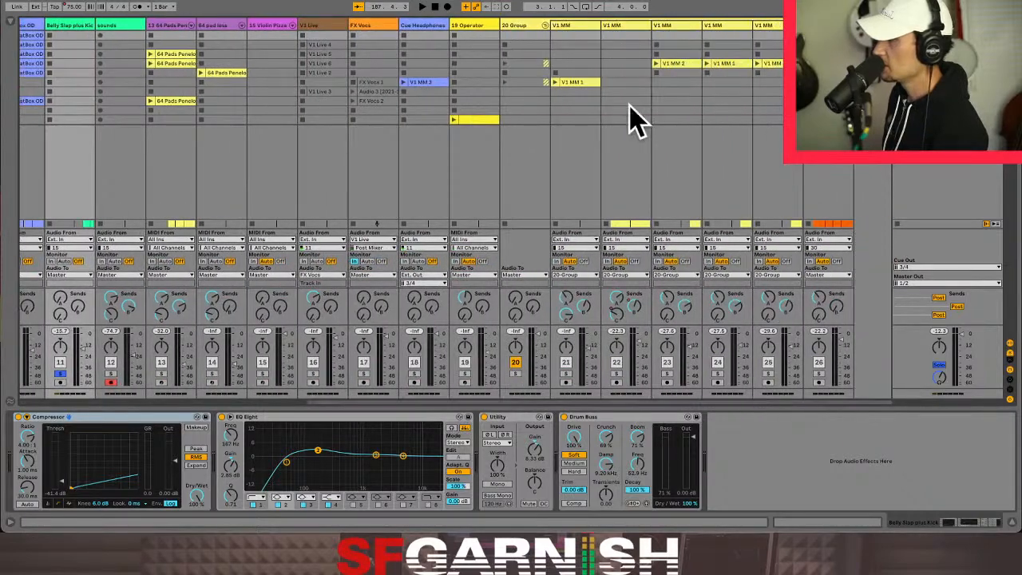
- Examine the effect chains of V1 MM track 22 and the Master track
{"action": "left_click", "coordinate": [631, 35]}
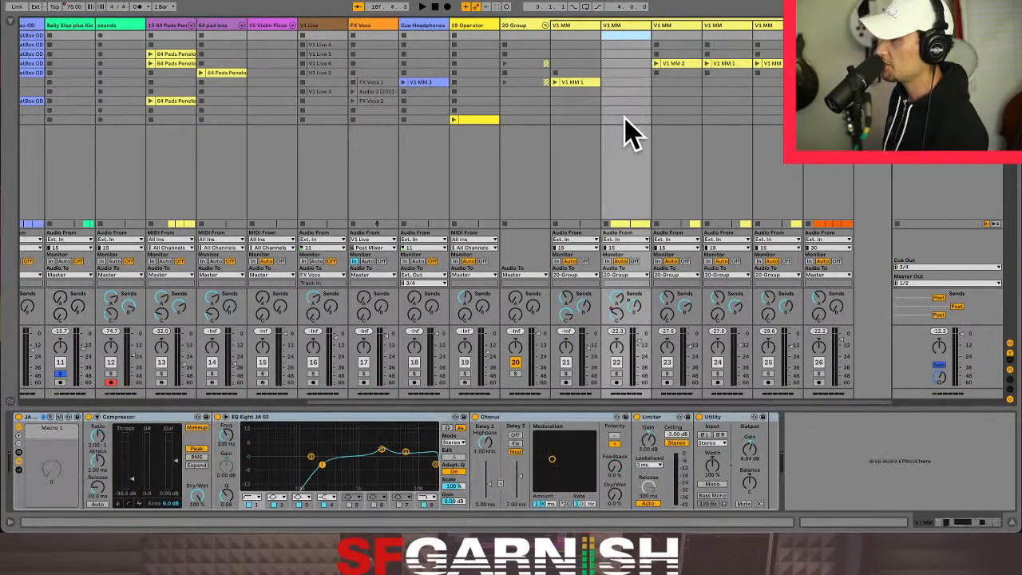
{"action": "left_click", "coordinate": [630, 131]}
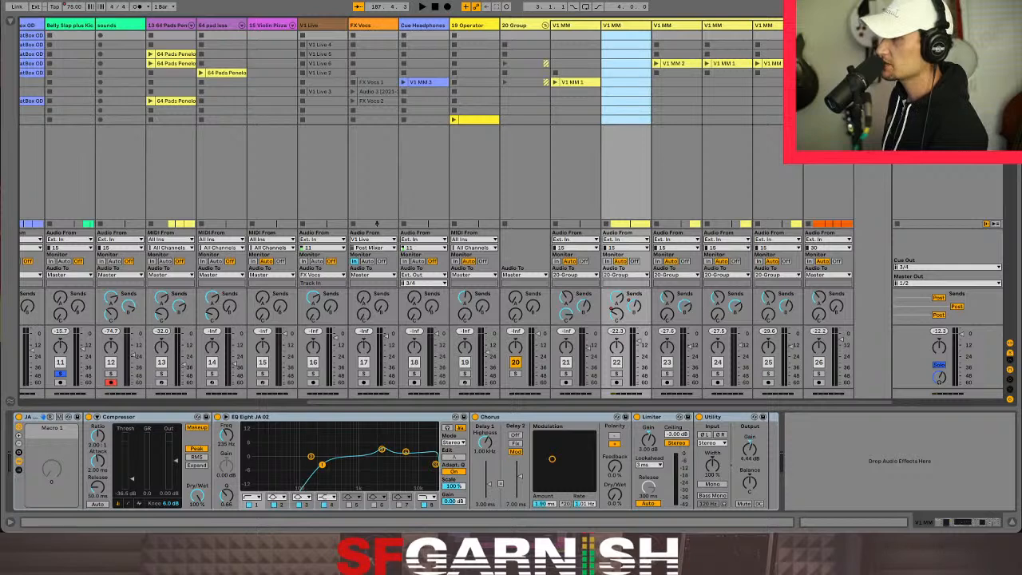
{"action": "left_click", "coordinate": [947, 25]}
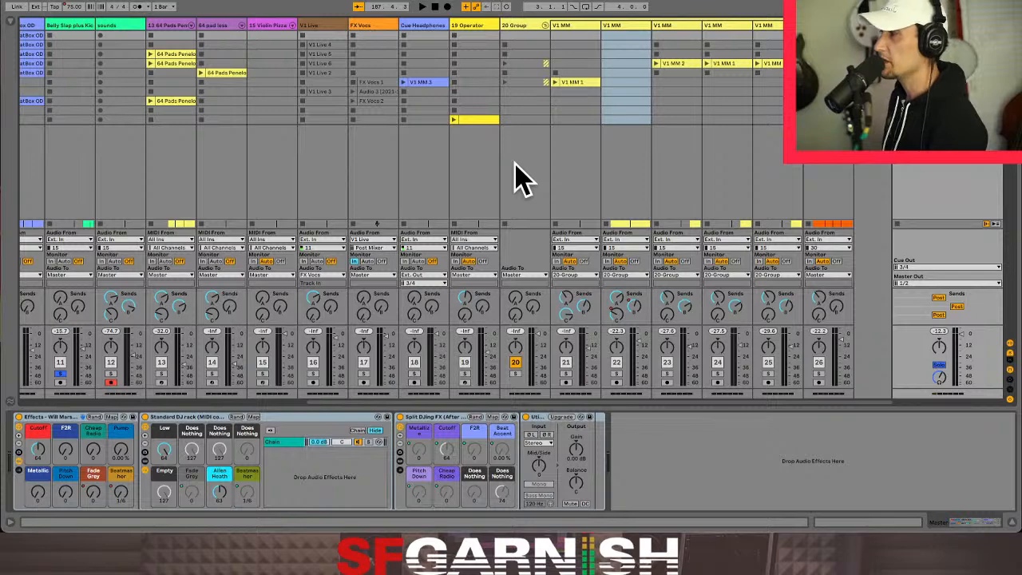
- Return to Arrangement View, play the song from the Start locator at bar 173 and unsolo the Belly Slap track
{"action": "key", "text": "Tab"}
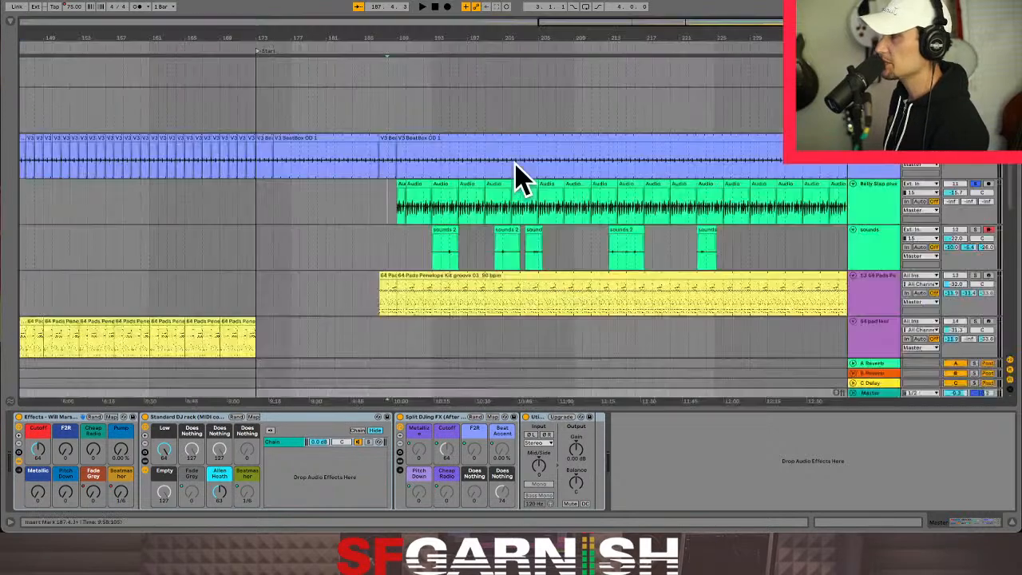
{"action": "left_click", "coordinate": [253, 205]}
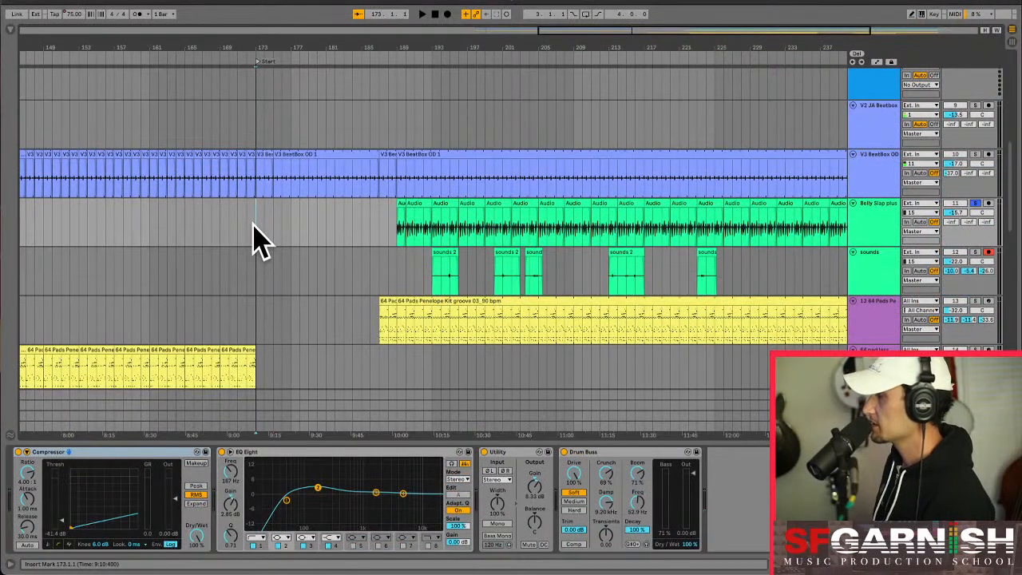
{"action": "key", "text": "space"}
{"action": "scroll", "coordinate": [260, 234], "scroll_direction": "left", "scroll_amount": 5}
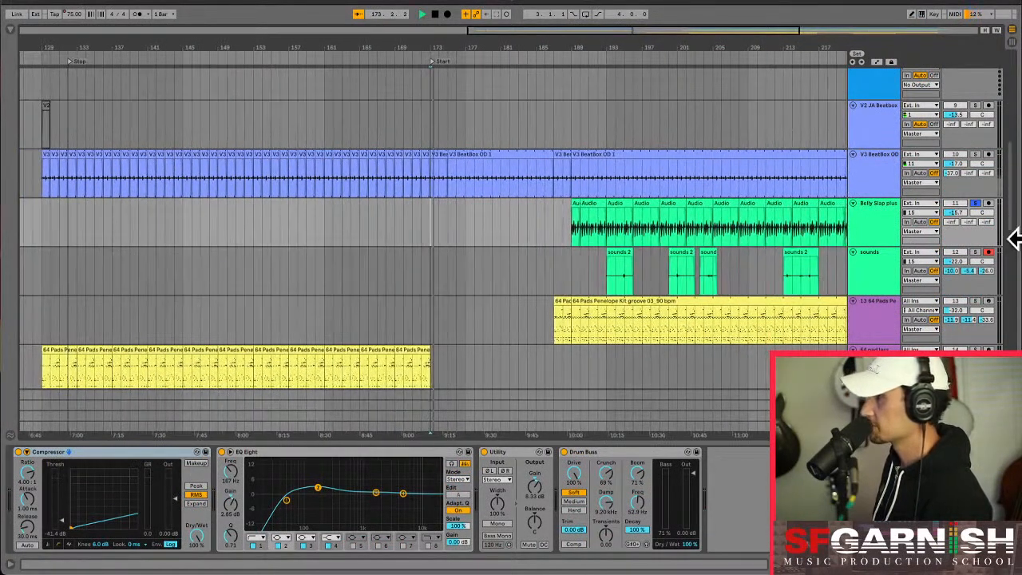
{"action": "left_click", "coordinate": [976, 202]}
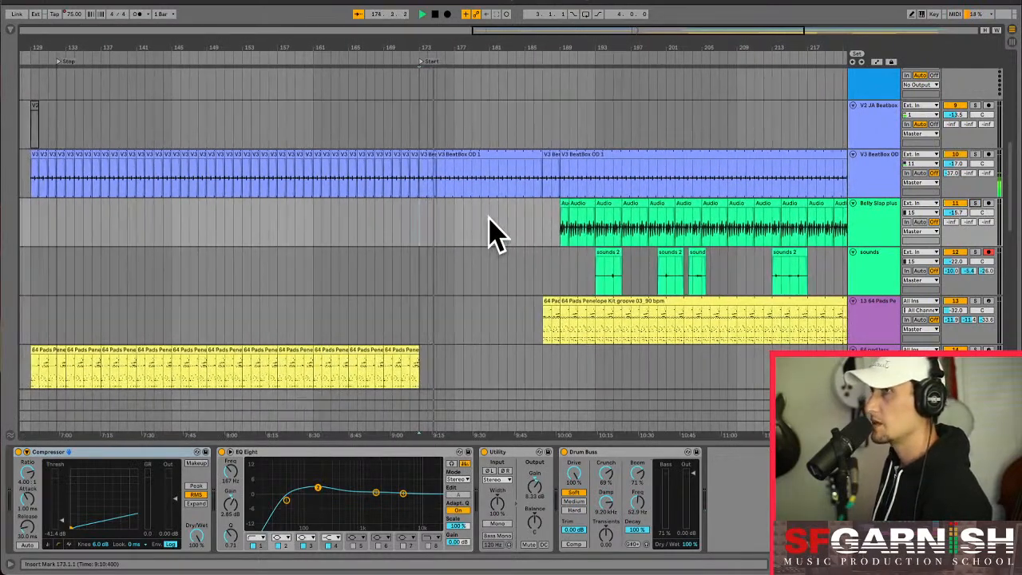
- Examine the GTR track's effect chain and the V1 MM layers above it during playback
{"action": "scroll", "coordinate": [488, 218], "scroll_direction": "down", "scroll_amount": 5}
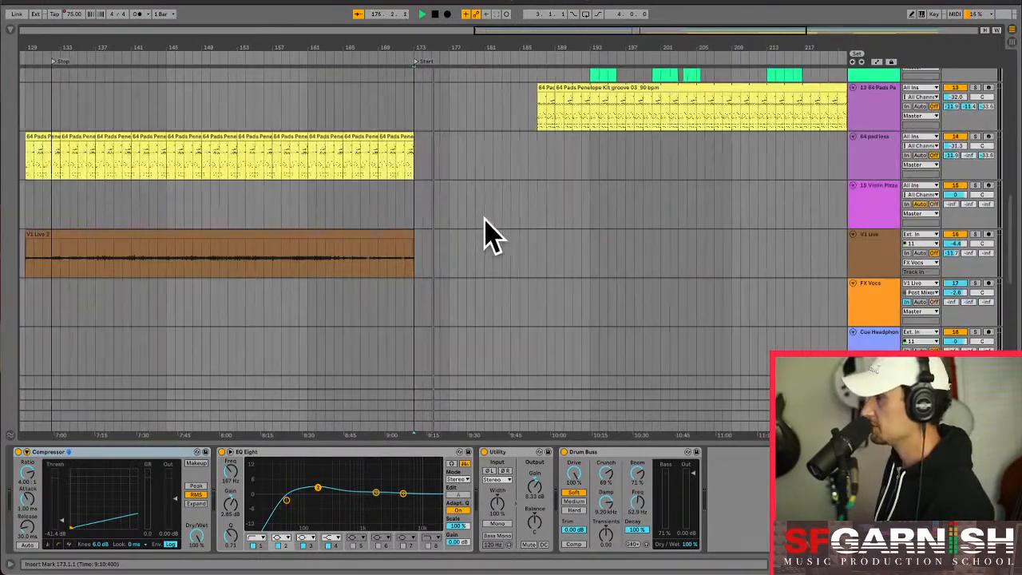
{"action": "scroll", "coordinate": [484, 230], "scroll_direction": "down", "scroll_amount": 8}
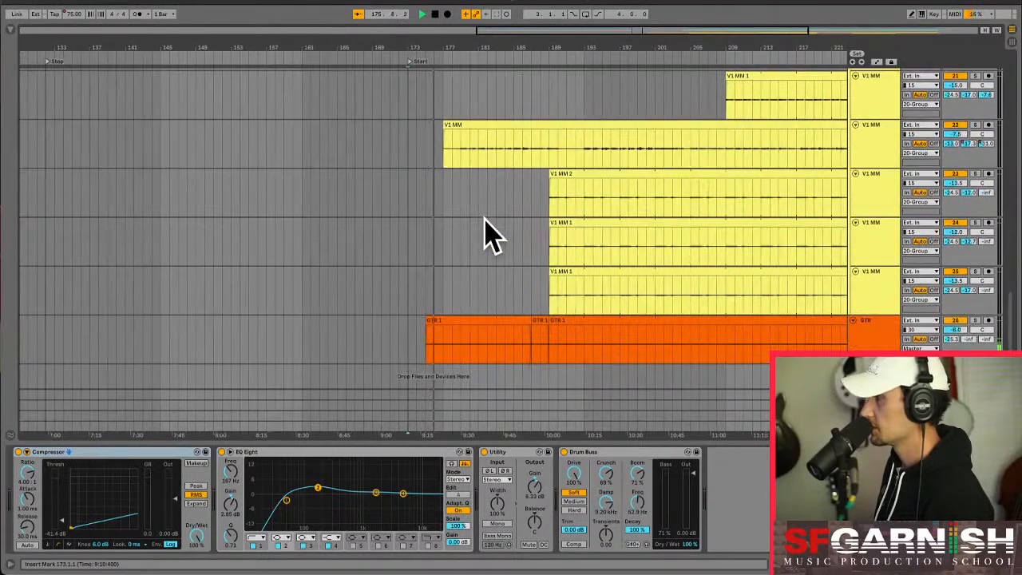
{"action": "left_click", "coordinate": [451, 357]}
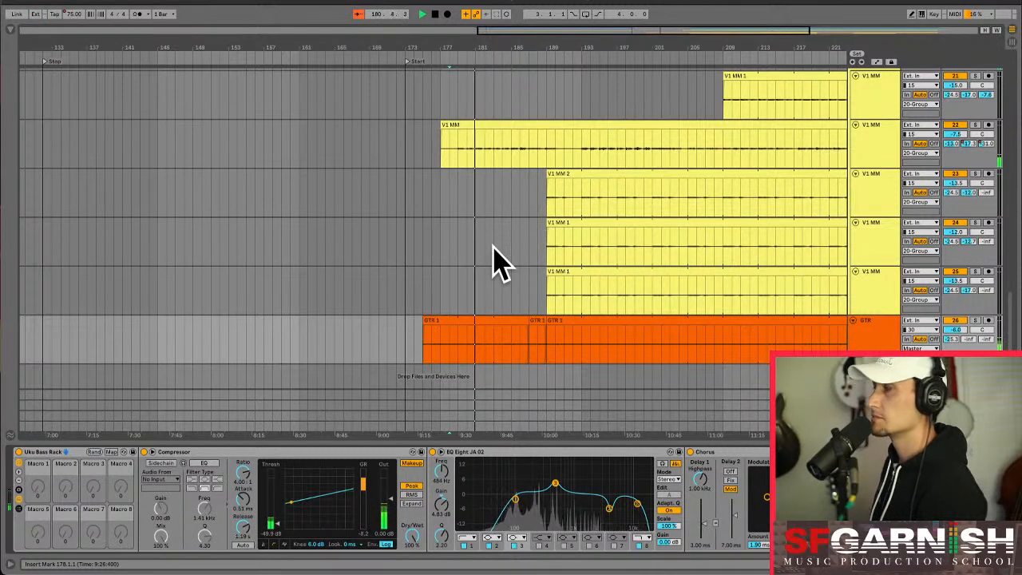
{"action": "scroll", "coordinate": [678, 258], "scroll_direction": "up", "scroll_amount": 5}
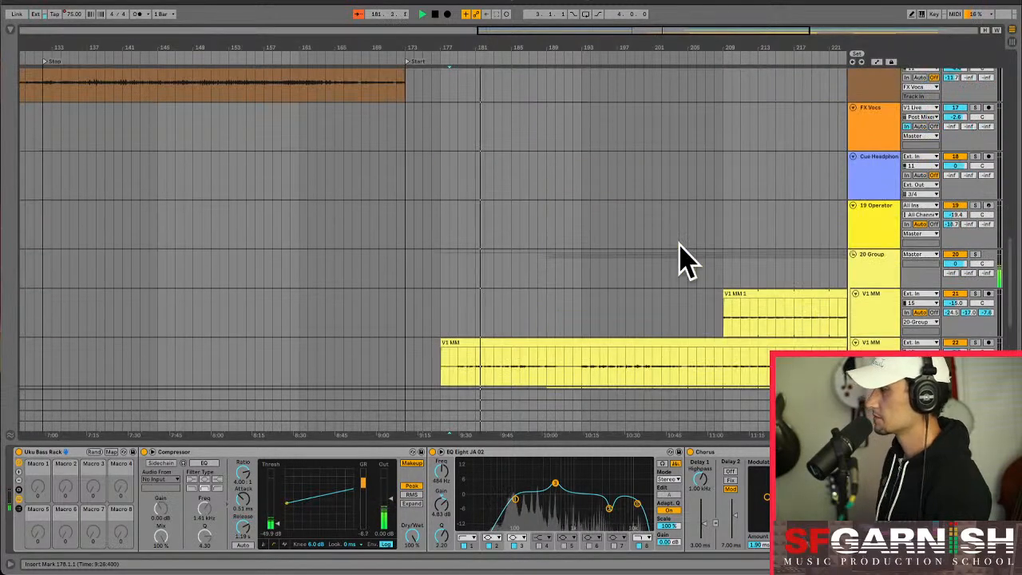
{"action": "scroll", "coordinate": [644, 228], "scroll_direction": "down", "scroll_amount": 5}
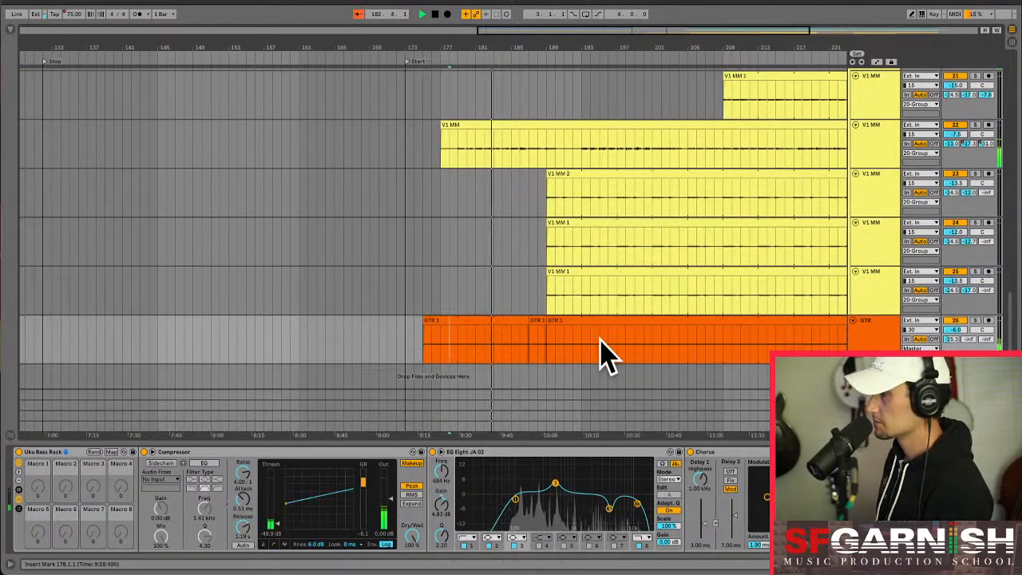
- Display the Master track's automation for the Fade Grey macro in the arrangement
{"action": "left_click", "coordinate": [491, 419]}
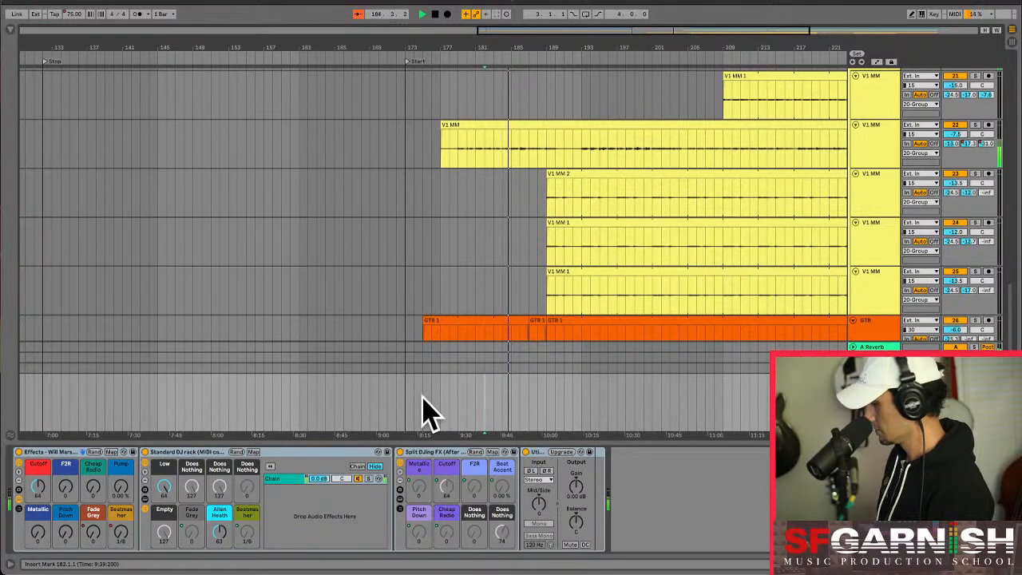
{"action": "key", "text": "a"}
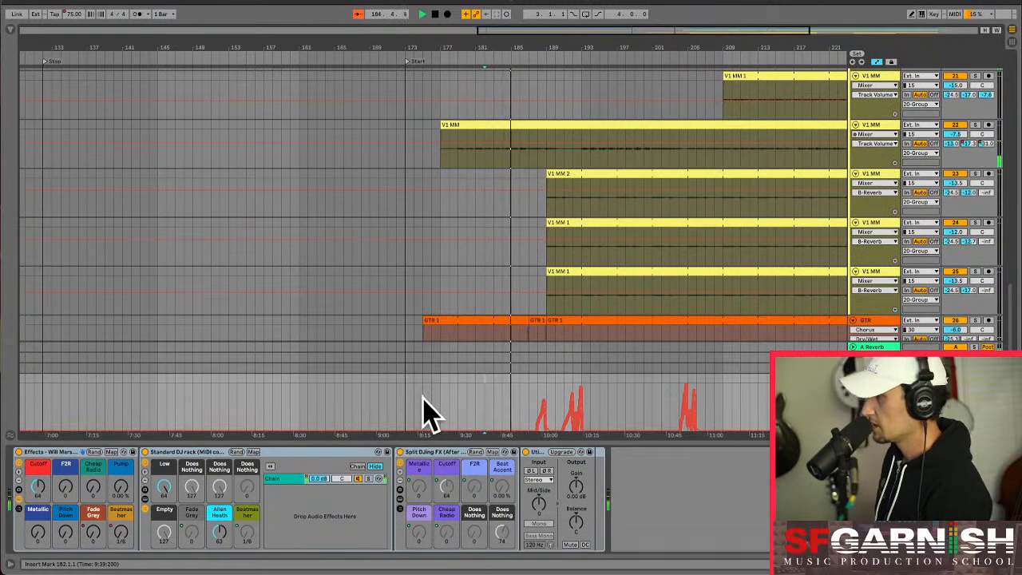
{"action": "left_click", "coordinate": [92, 534]}
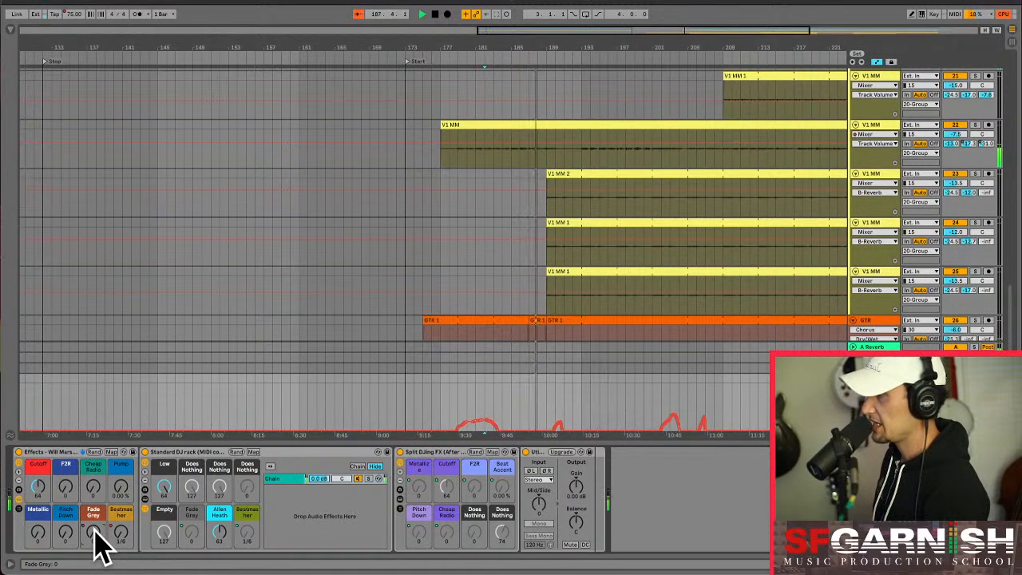
{"action": "left_click_drag", "start_coordinate": [132, 549], "coordinate": [126, 543]}
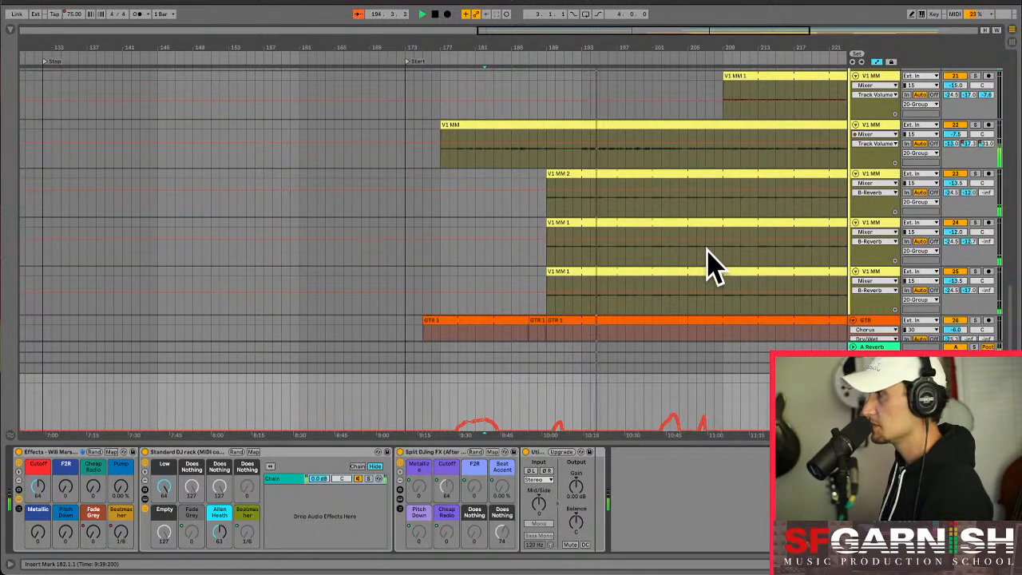
- Display the Track Volume automation of track 13, 64 Pads, with automation lanes shown
{"action": "scroll", "coordinate": [713, 266], "scroll_direction": "up", "scroll_amount": 10}
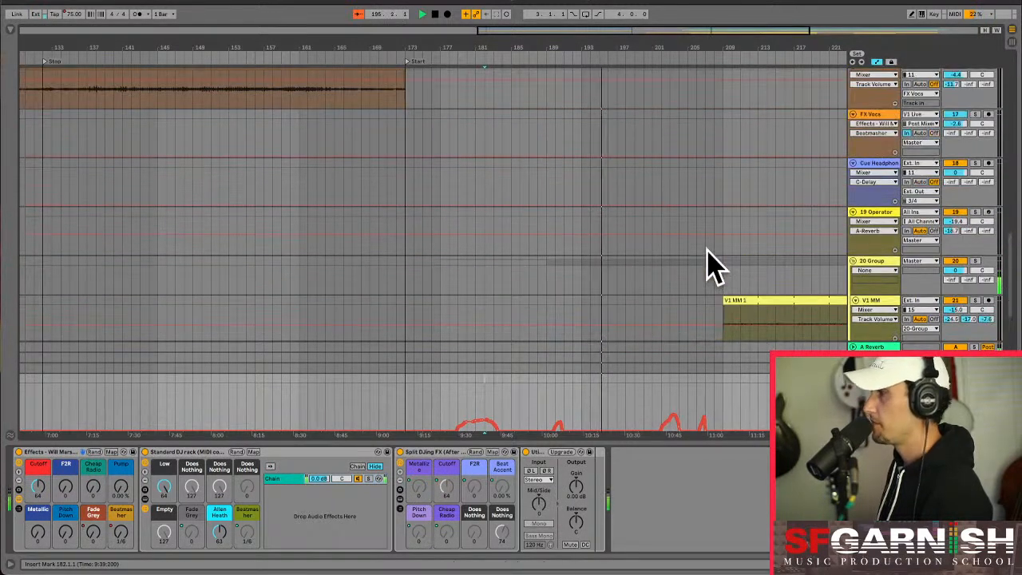
{"action": "scroll", "coordinate": [713, 266], "scroll_direction": "up", "scroll_amount": 1}
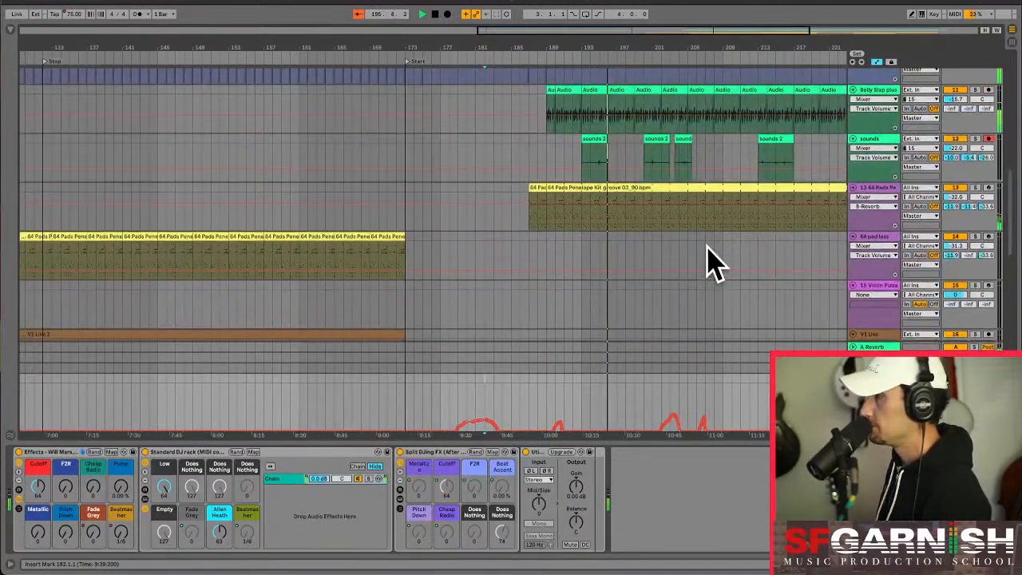
{"action": "key", "text": "a"}
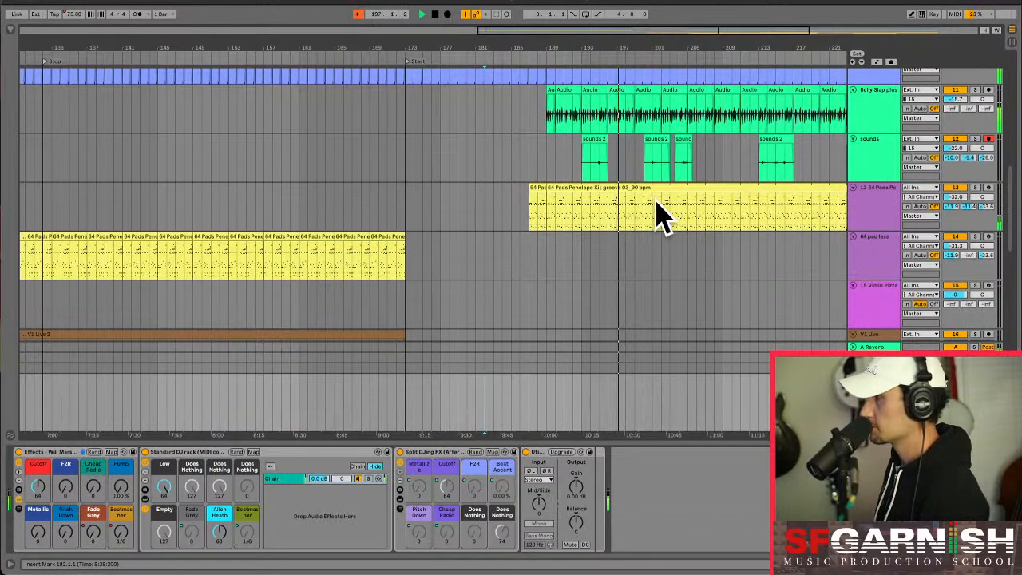
{"action": "right_click", "coordinate": [958, 197]}
{"action": "left_click", "coordinate": [961, 197]}
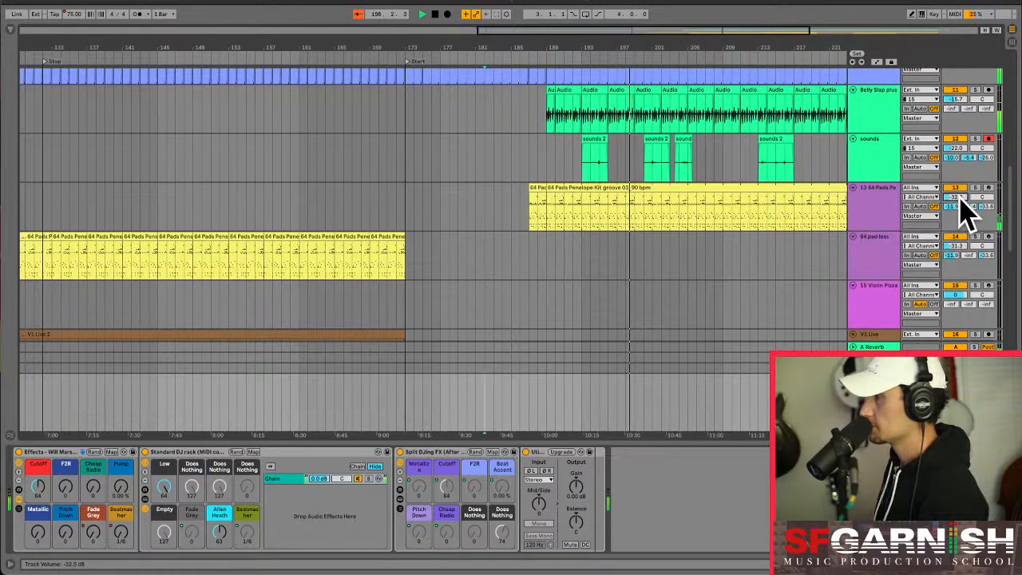
{"action": "key", "text": "a"}
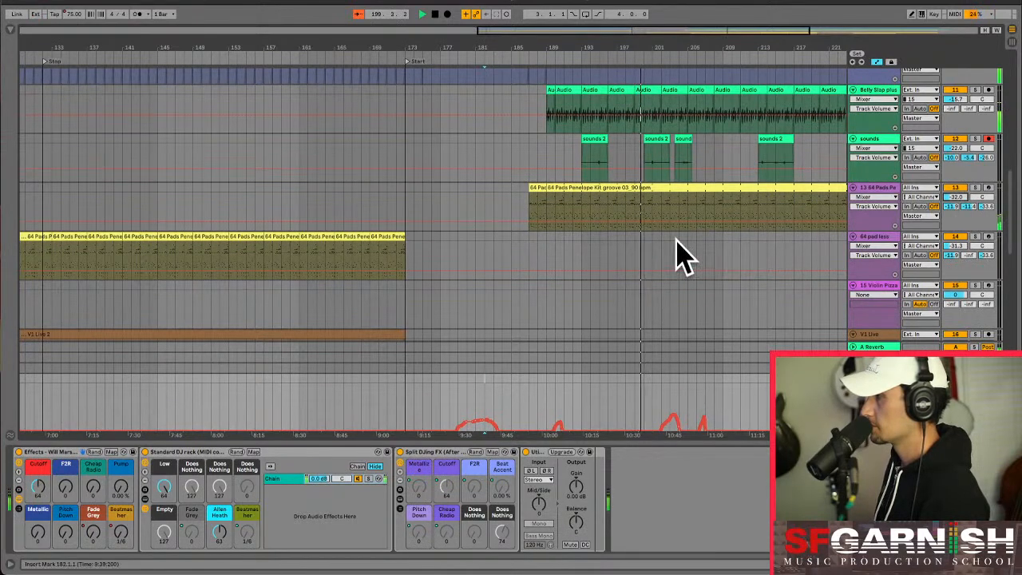
- Show the effect chain of V1 MM track 22 and return to the drum tracks
{"action": "scroll", "coordinate": [677, 255], "scroll_direction": "down", "scroll_amount": 10}
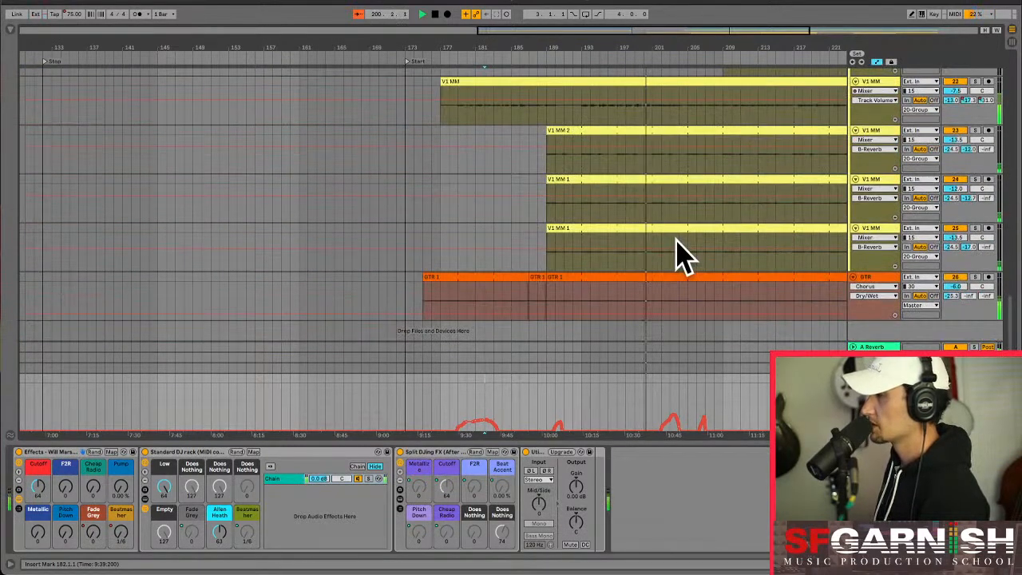
{"action": "scroll", "coordinate": [677, 256], "scroll_direction": "down", "scroll_amount": 1}
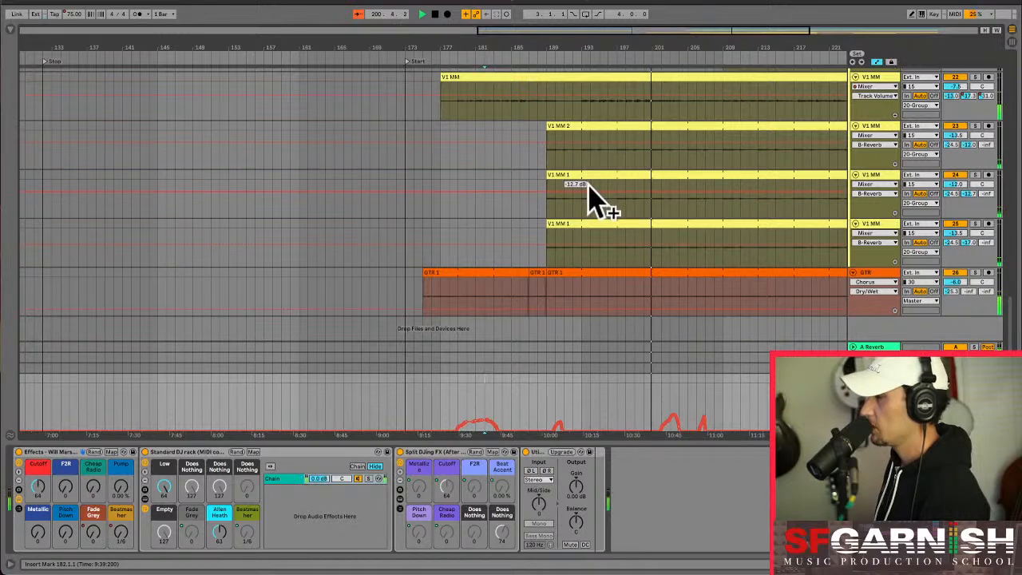
{"action": "left_click", "coordinate": [884, 79]}
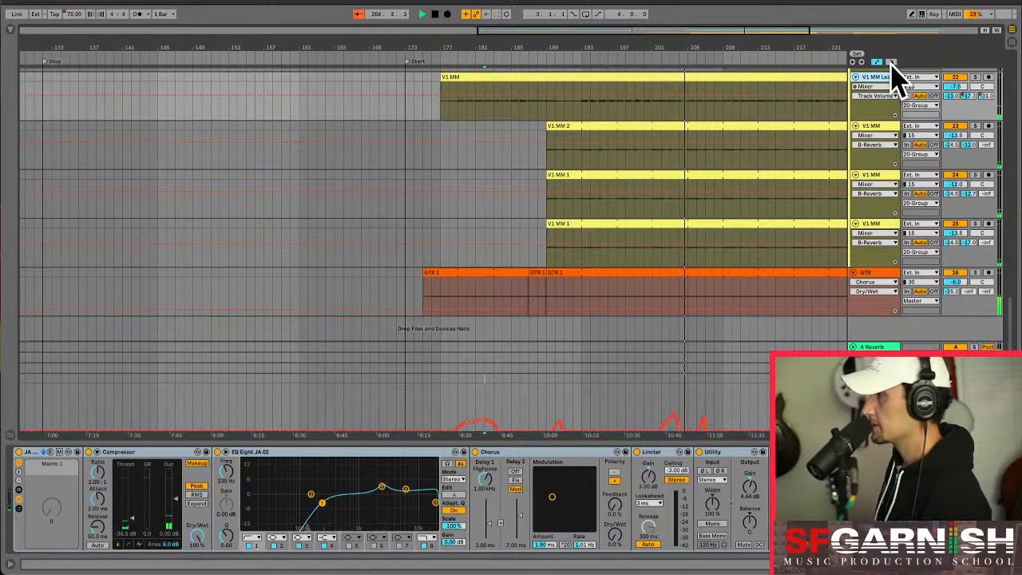
{"action": "scroll", "coordinate": [735, 185], "scroll_direction": "up", "scroll_amount": 5}
{"action": "scroll", "coordinate": [735, 192], "scroll_direction": "up", "scroll_amount": 10}
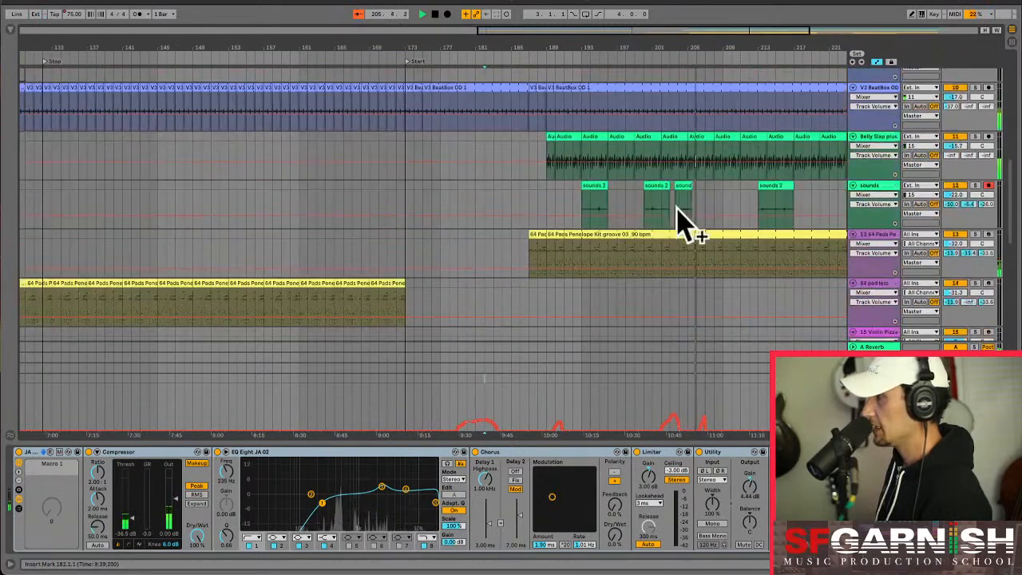
- Show the Master track's effect racks and examine the drum, sounds, pads and V1 MM tracks through to the song's end
{"action": "scroll", "coordinate": [751, 210], "scroll_direction": "down", "scroll_amount": 15}
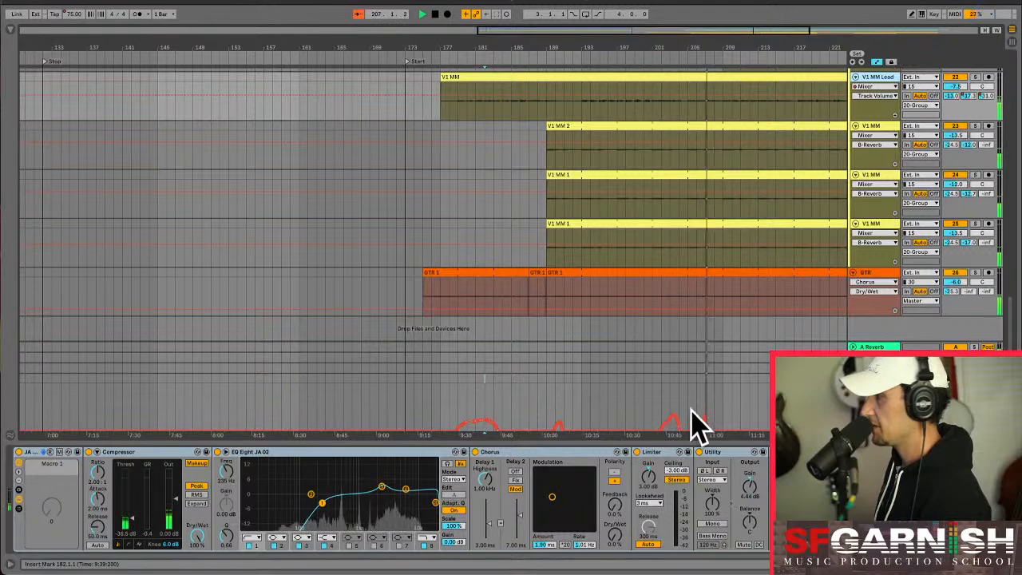
{"action": "left_click", "coordinate": [723, 417]}
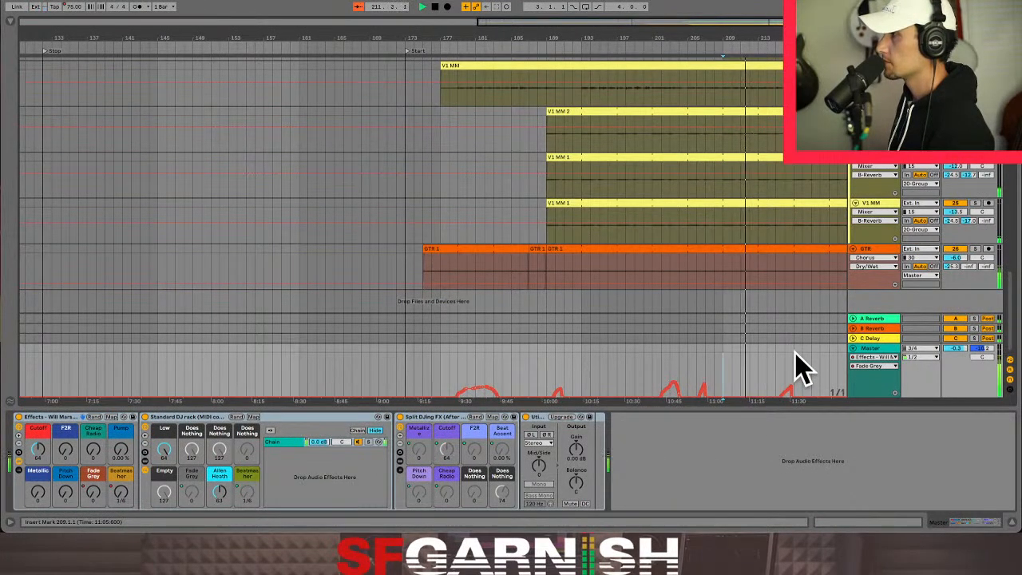
{"action": "scroll", "coordinate": [790, 204], "scroll_direction": "up", "scroll_amount": 5}
{"action": "scroll", "coordinate": [791, 204], "scroll_direction": "up", "scroll_amount": 10}
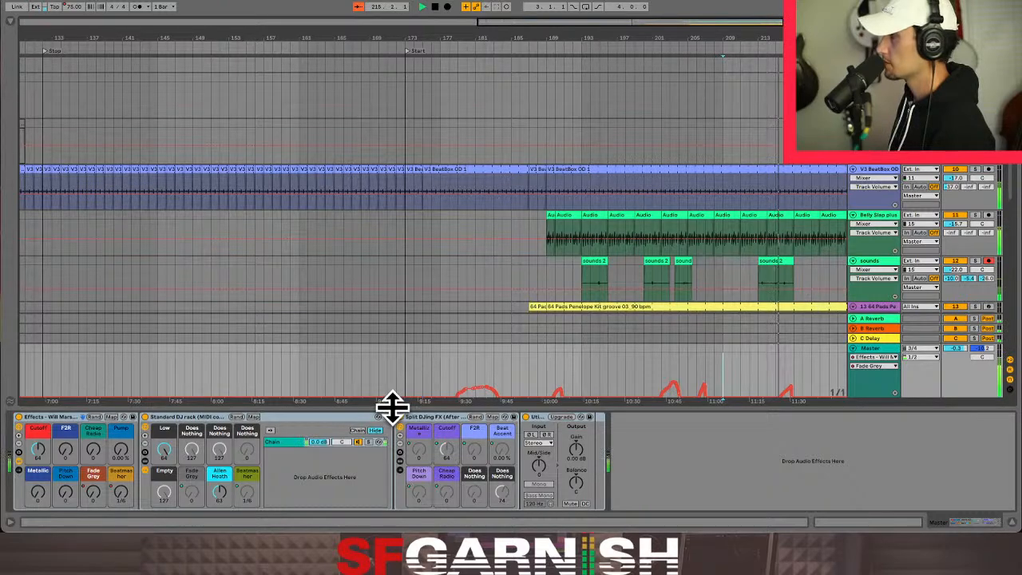
{"action": "left_click_drag", "start_coordinate": [635, 23], "coordinate": [747, 23]}
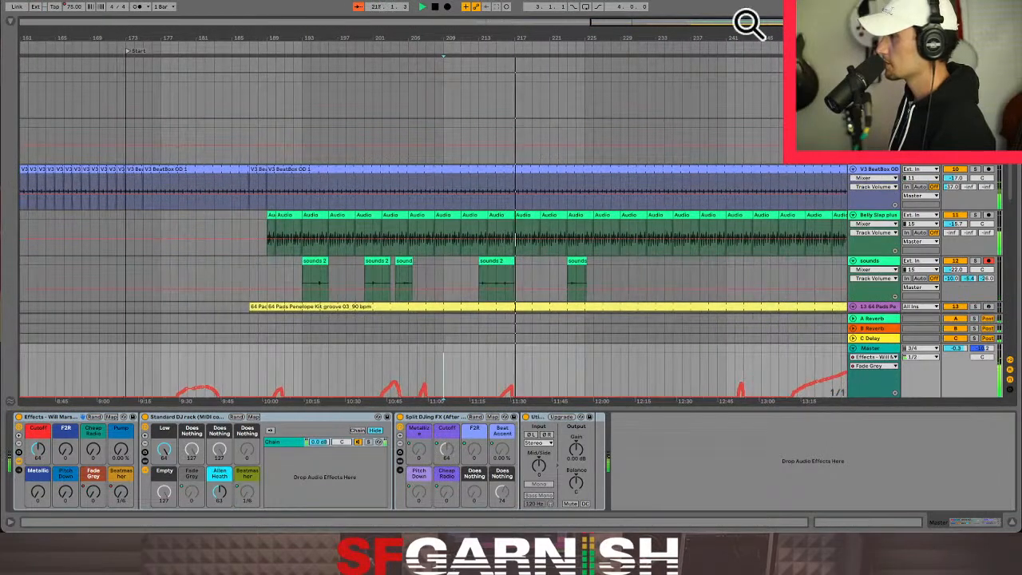
{"action": "left_click_drag", "start_coordinate": [747, 22], "coordinate": [766, 23]}
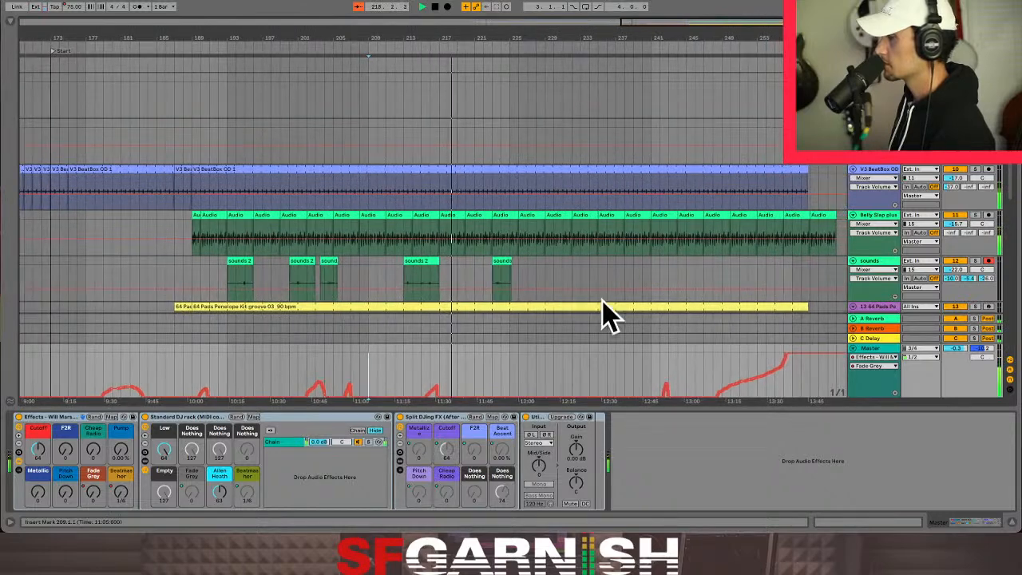
{"action": "scroll", "coordinate": [547, 376], "scroll_direction": "down", "scroll_amount": 5}
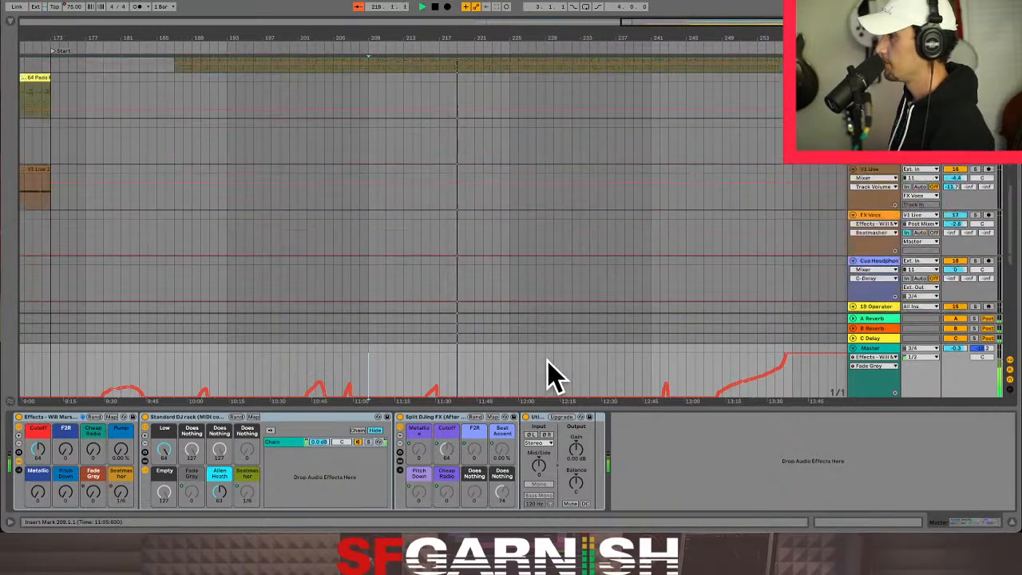
{"action": "scroll", "coordinate": [527, 233], "scroll_direction": "up", "scroll_amount": 5}
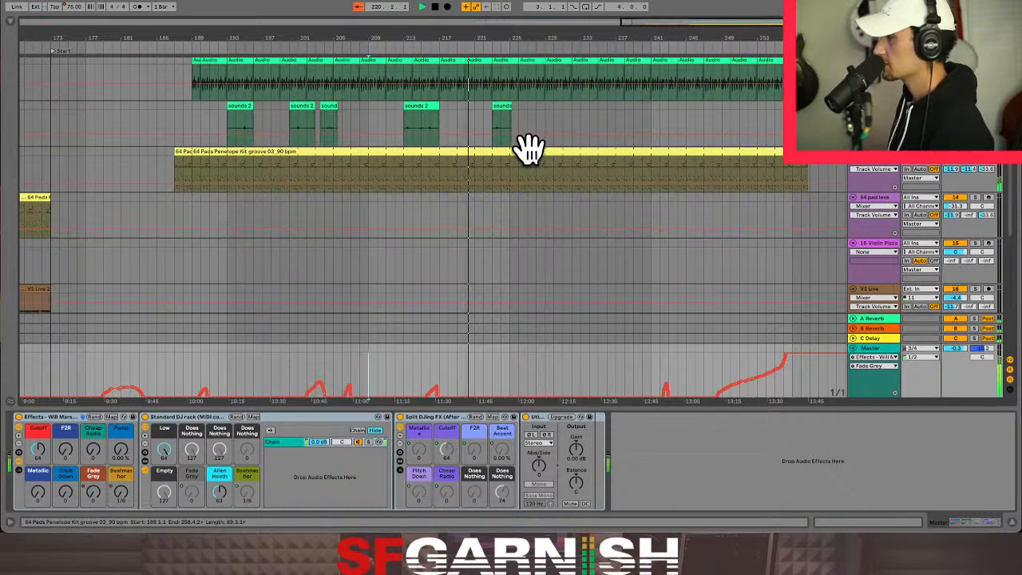
{"action": "scroll", "coordinate": [530, 187], "scroll_direction": "down", "scroll_amount": 5}
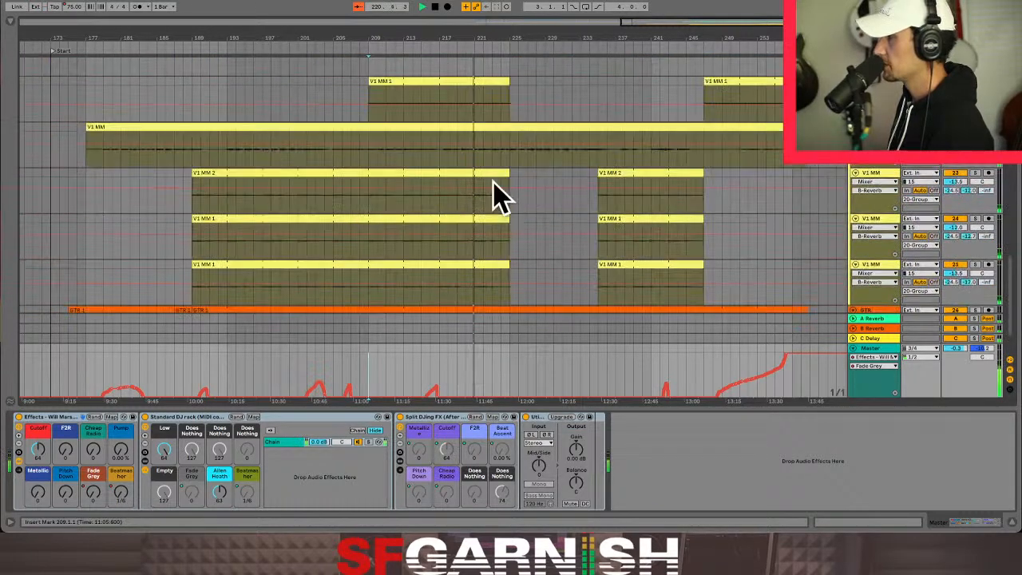
- Display the C-Delay send automation on V1 MM Lead and lower it to about -26 dB between bars 226 and 232
{"action": "key", "text": "ctrl+a"}
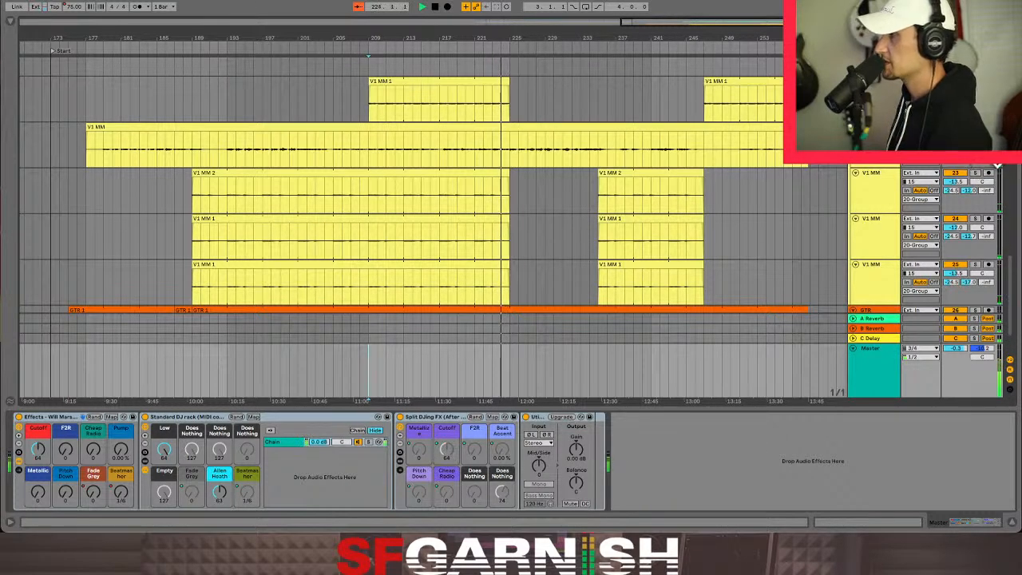
{"action": "key", "text": "a"}
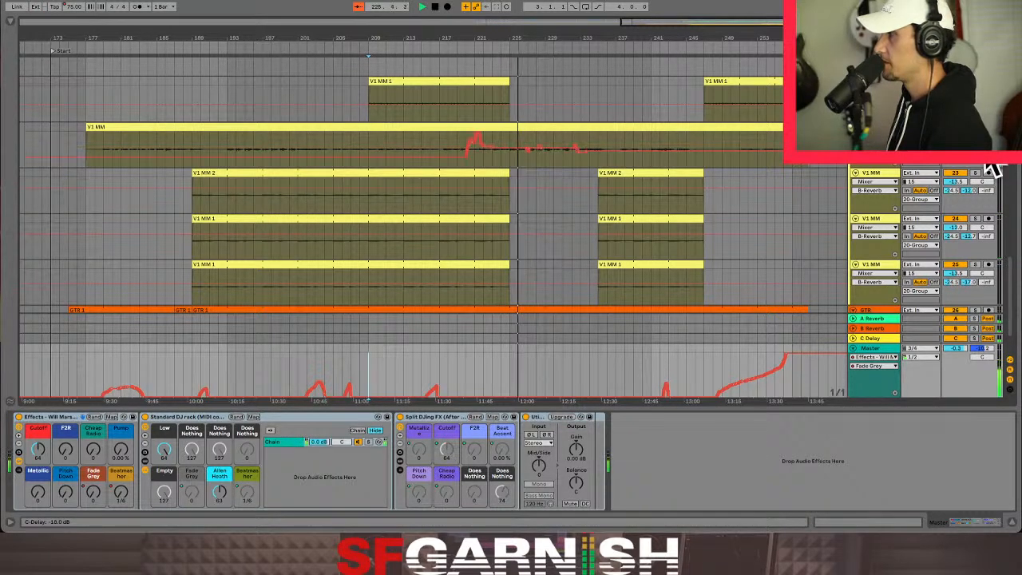
{"action": "left_click", "coordinate": [952, 145]}
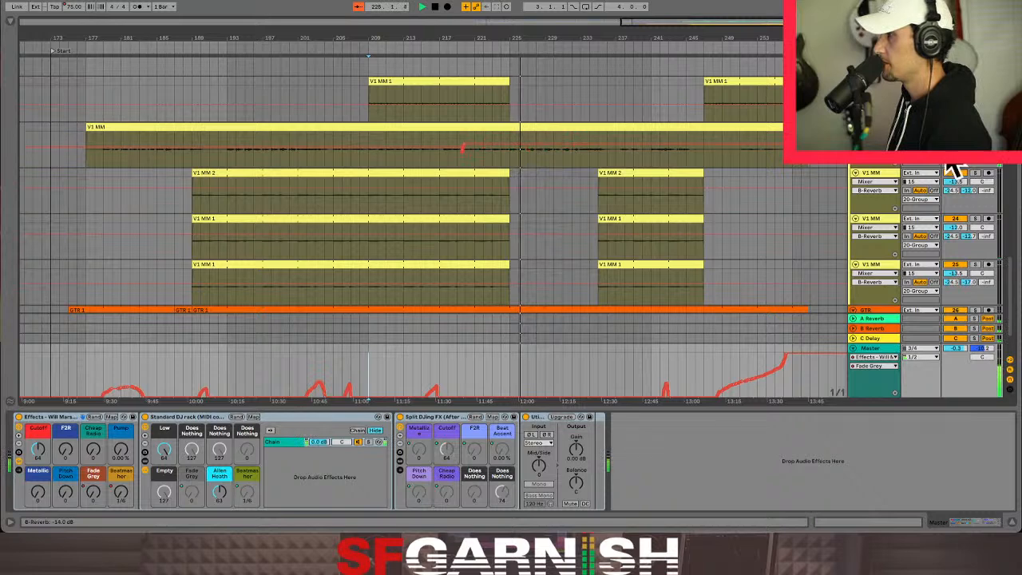
{"action": "left_click", "coordinate": [604, 157]}
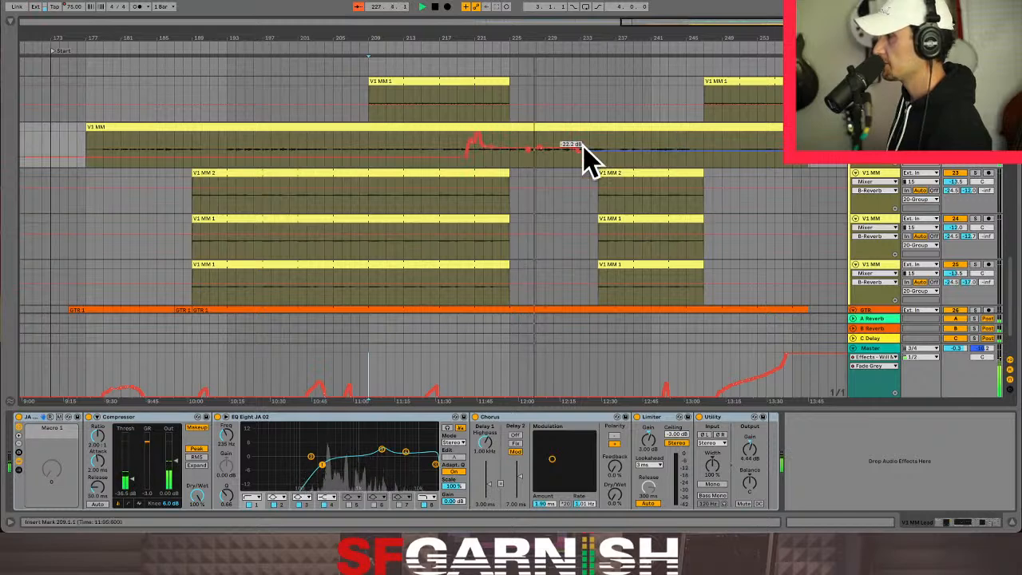
{"action": "left_click_drag", "start_coordinate": [521, 159], "coordinate": [559, 155]}
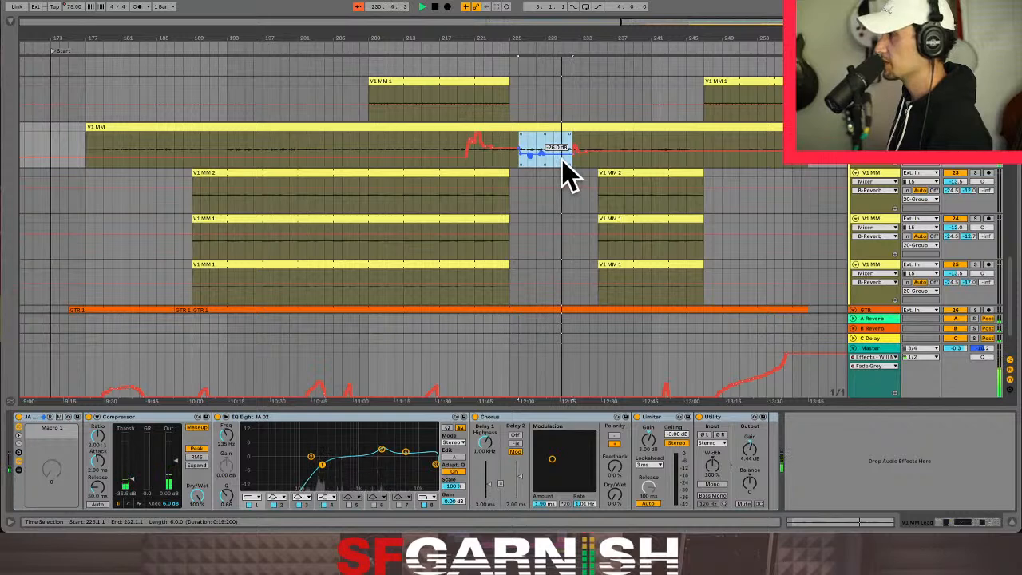
{"action": "left_click", "coordinate": [558, 145]}
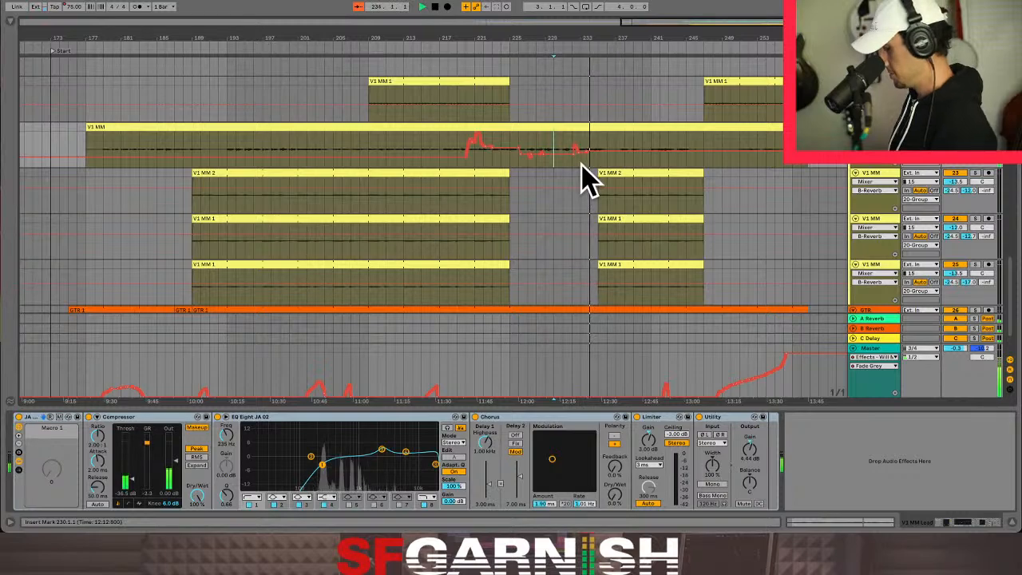
- Hide the automation and play the V1 MM Lead vocal in close-up from about bar 237
{"action": "key", "text": "plus"}
{"action": "key", "text": "plus"}
{"action": "key", "text": "plus"}
{"action": "key", "text": "plus"}
{"action": "key", "text": "plus"}
{"action": "key", "text": "plus"}
{"action": "key", "text": "plus"}
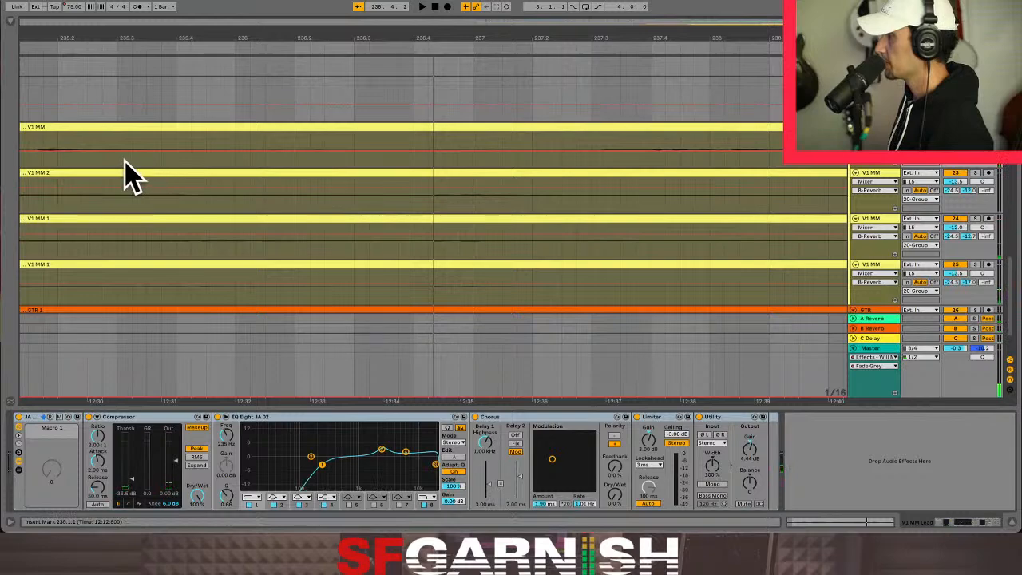
{"action": "scroll", "coordinate": [134, 177], "scroll_direction": "down", "scroll_amount": 2}
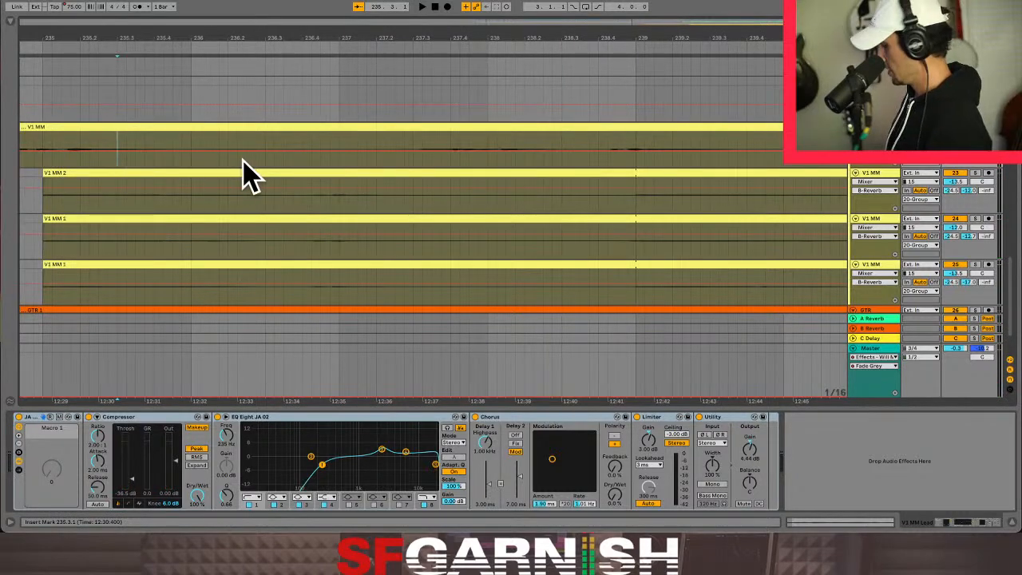
{"action": "key", "text": "a"}
{"action": "left_click", "coordinate": [371, 164]}
{"action": "key", "text": "space"}
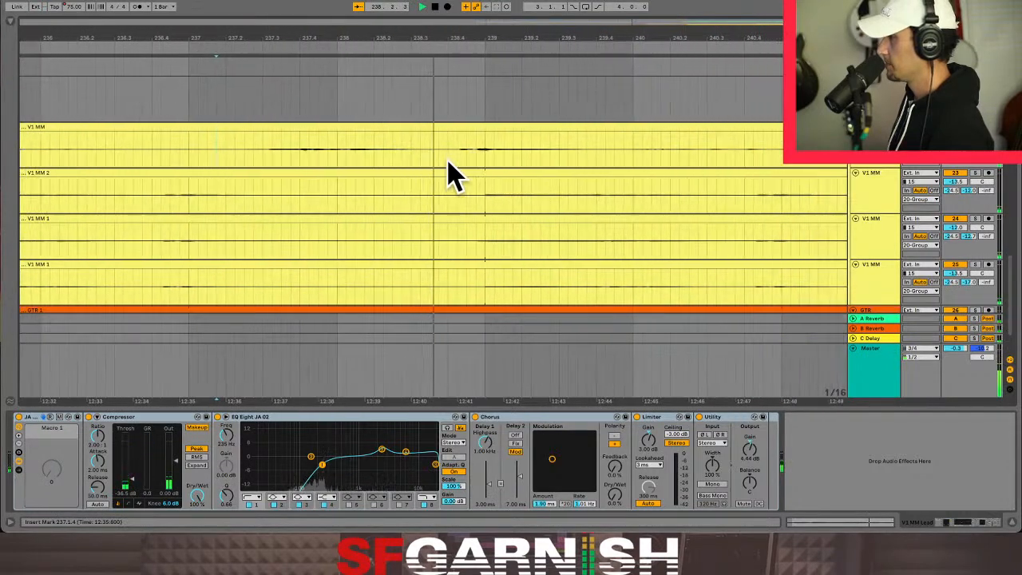
- Delete the stretch of the V1 MM Lead clip from bar 240 to just before bar 241
{"action": "left_click", "coordinate": [473, 167]}
{"action": "left_click", "coordinate": [520, 168]}
{"action": "left_click_drag", "start_coordinate": [519, 152], "coordinate": [661, 148]}
{"action": "key", "text": "Delete"}
{"action": "left_click", "coordinate": [474, 161]}
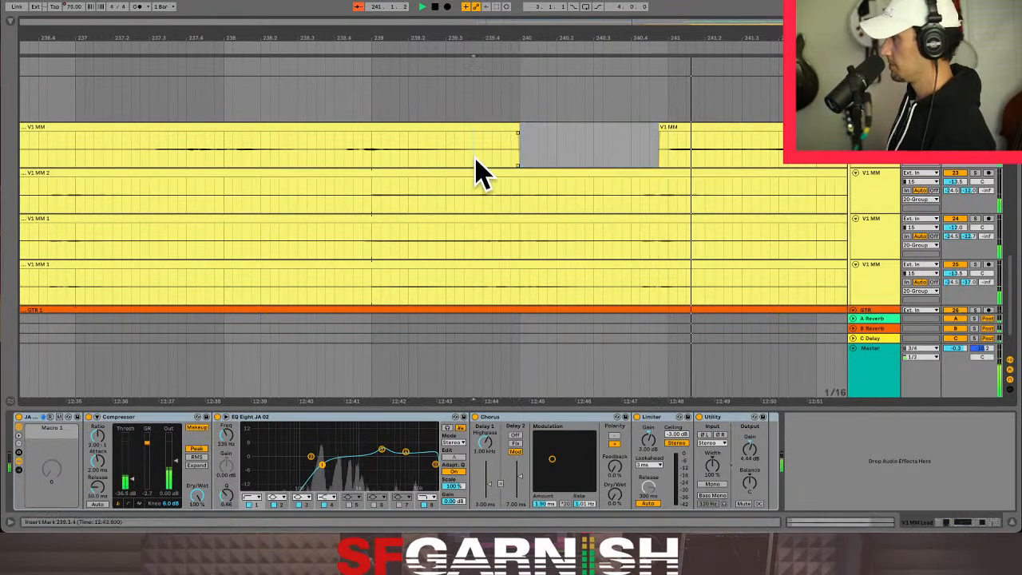
- Add a short fade-out to the end of the V1 MM Lead clip that stops at bar 240
{"action": "left_click_drag", "start_coordinate": [518, 133], "coordinate": [487, 135]}
{"action": "left_click", "coordinate": [568, 135]}
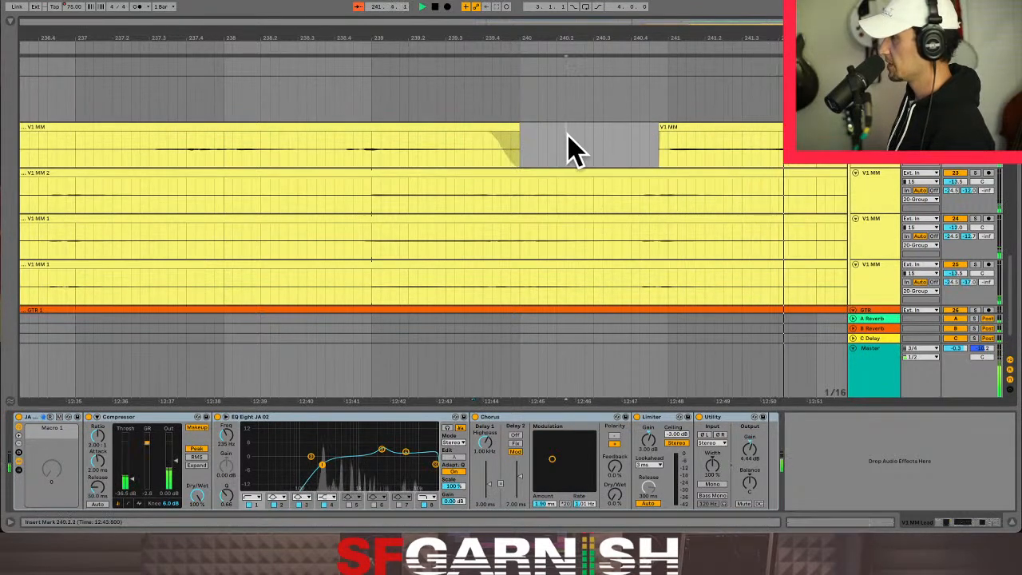
{"action": "key", "text": "minus"}
{"action": "key", "text": "minus"}
{"action": "key", "text": "minus"}
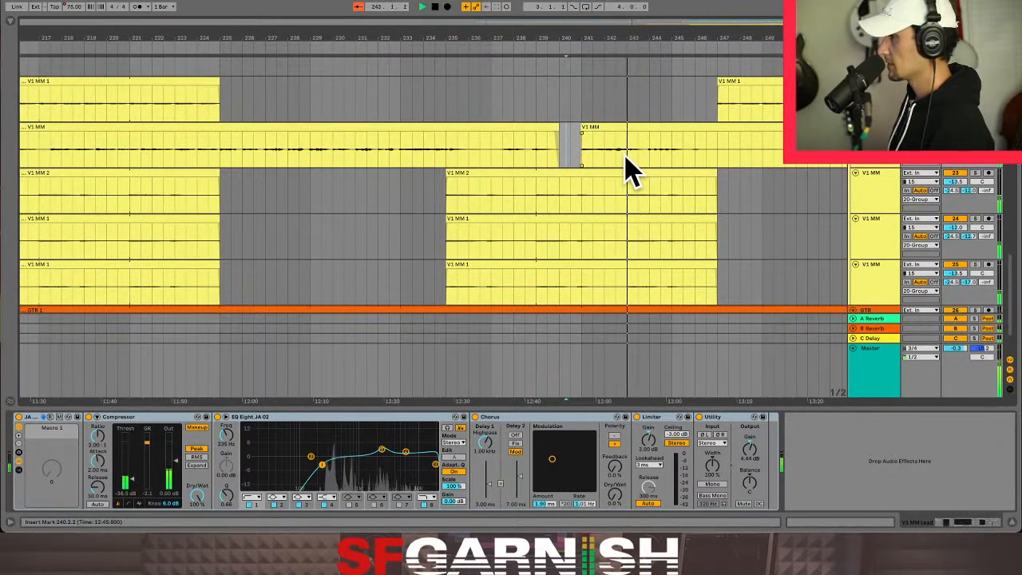
- Show the automation again and display the Master track's Beatmasher automation around bars 242 to 243
{"action": "key", "text": "a"}
{"action": "left_click_drag", "start_coordinate": [605, 383], "coordinate": [635, 375]}
{"action": "key", "text": "z"}
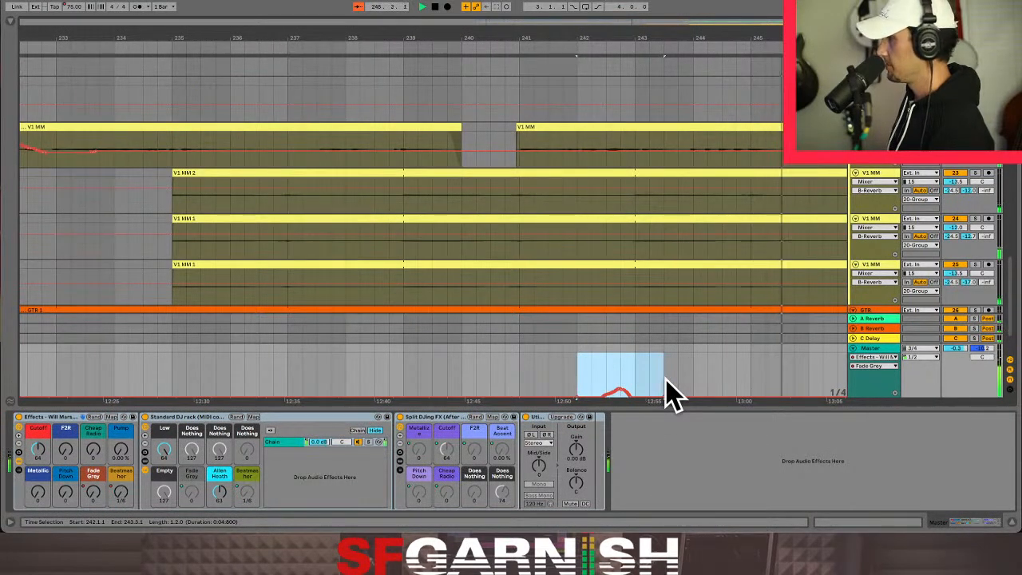
{"action": "left_click", "coordinate": [124, 495]}
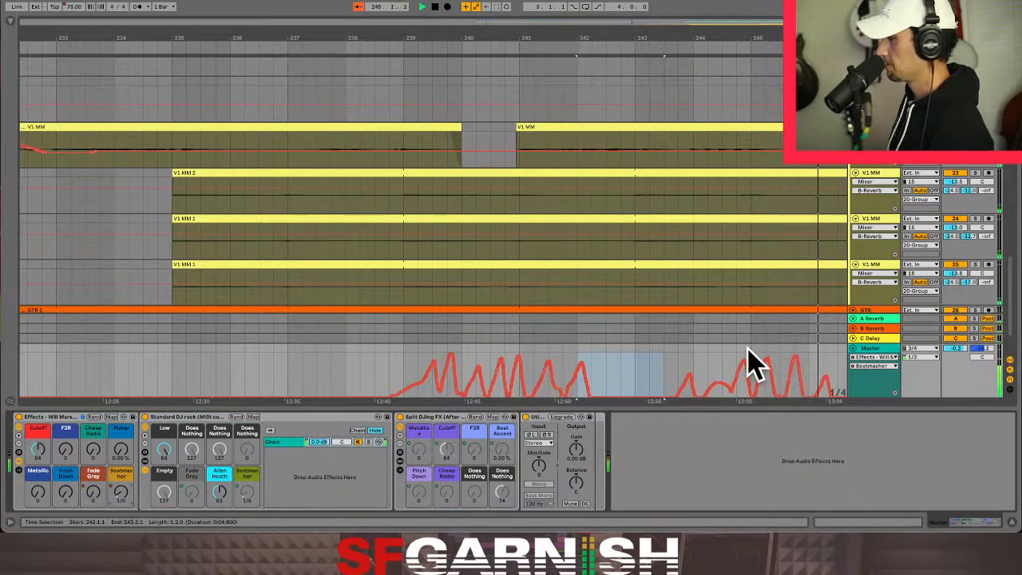
- Adjust the Master track's Beatmasher automation peak between 243.3.3 and 244.1.3
{"action": "left_click_drag", "start_coordinate": [673, 383], "coordinate": [707, 387]}
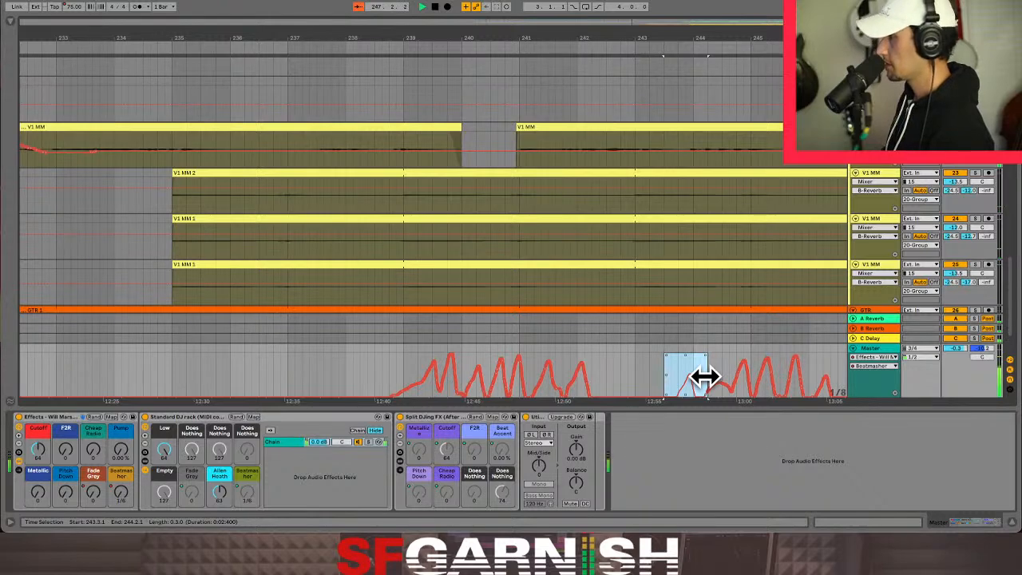
{"action": "left_click", "coordinate": [672, 371]}
{"action": "left_click_drag", "start_coordinate": [673, 384], "coordinate": [696, 388]}
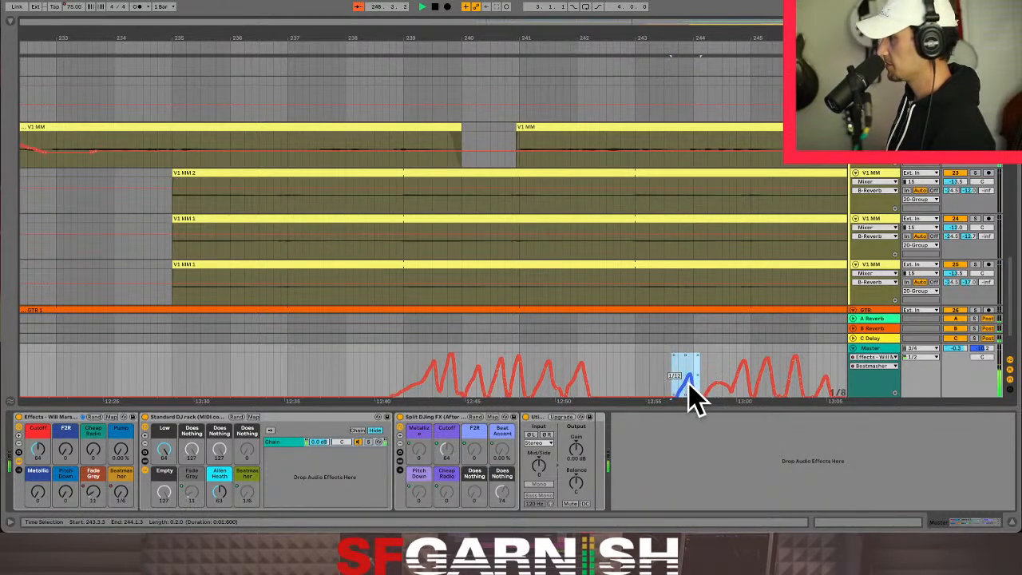
{"action": "left_click_drag", "start_coordinate": [689, 381], "coordinate": [680, 381]}
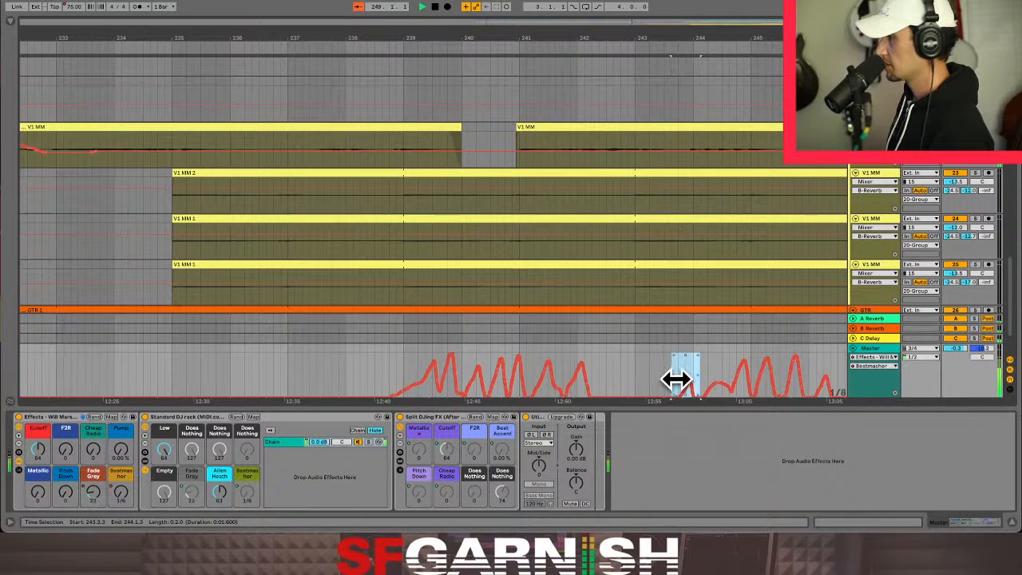
{"action": "left_click", "coordinate": [674, 373]}
- Display the Master track's Fade Grey automation, reveal the devices inside its effect racks and unfold the Fade To Grey Rack
{"action": "scroll", "coordinate": [675, 389], "scroll_direction": "down", "scroll_amount": 5}
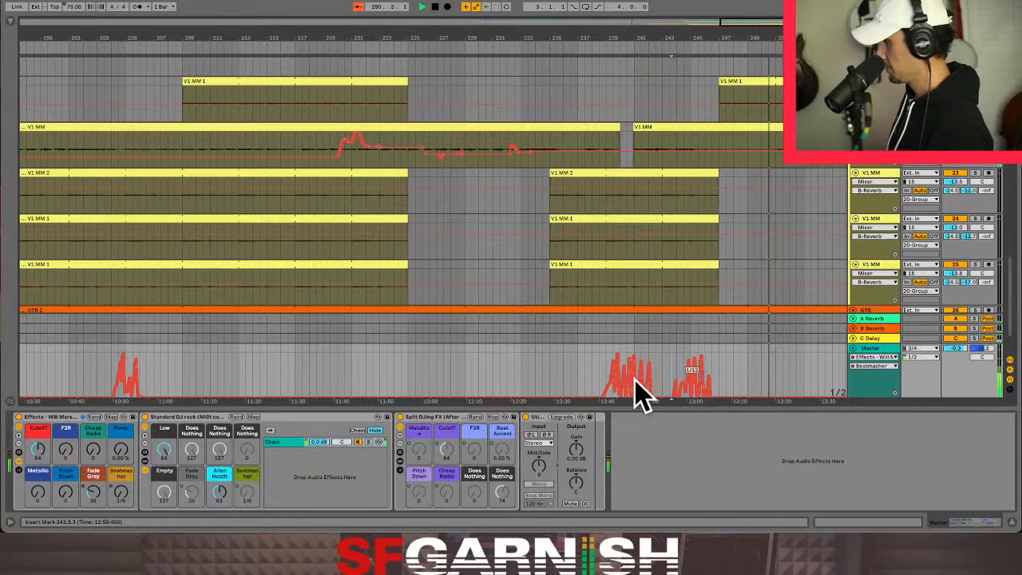
{"action": "left_click", "coordinate": [91, 492]}
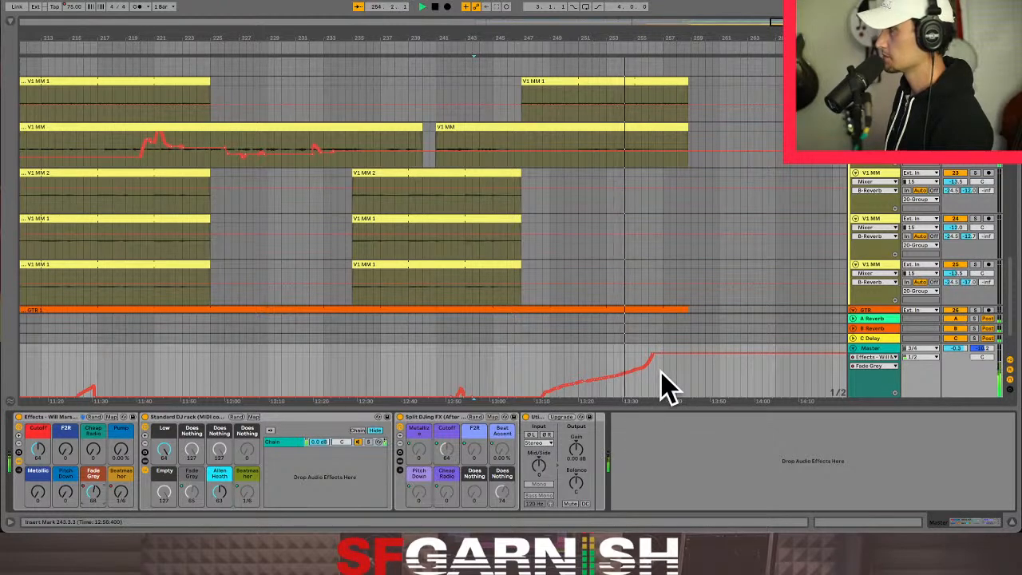
{"action": "left_click", "coordinate": [18, 469]}
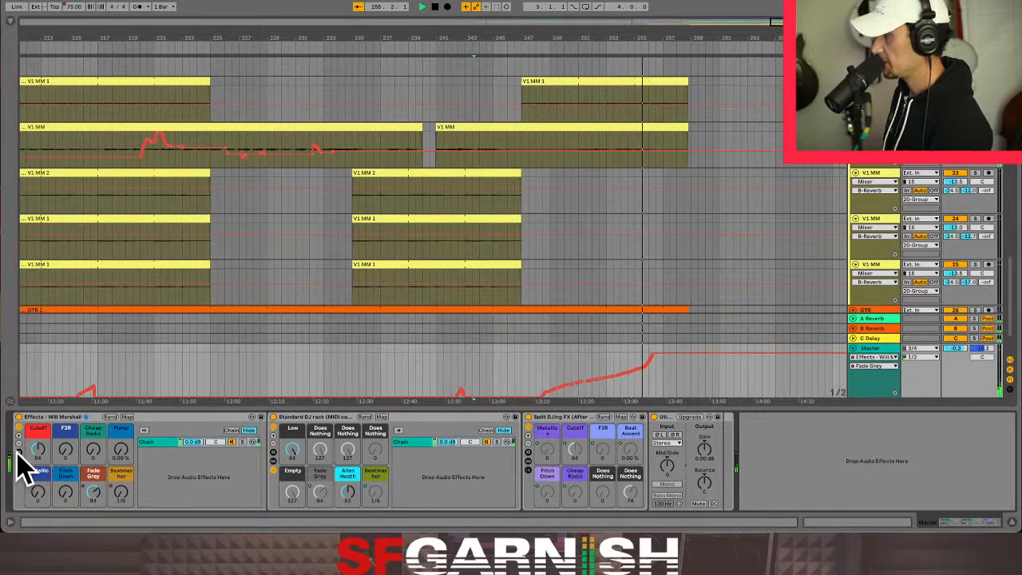
{"action": "left_click", "coordinate": [529, 470]}
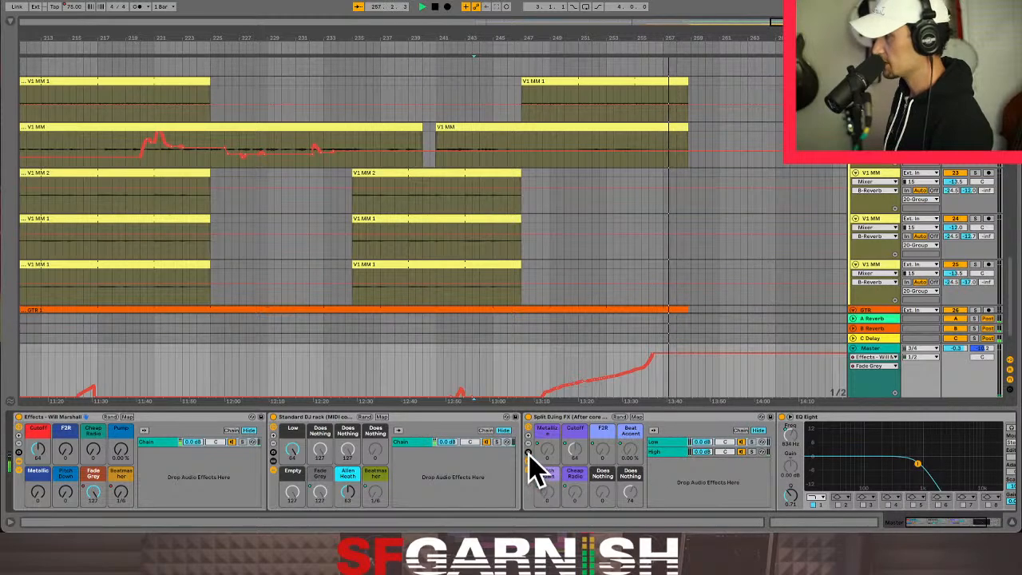
{"action": "left_click", "coordinate": [273, 464]}
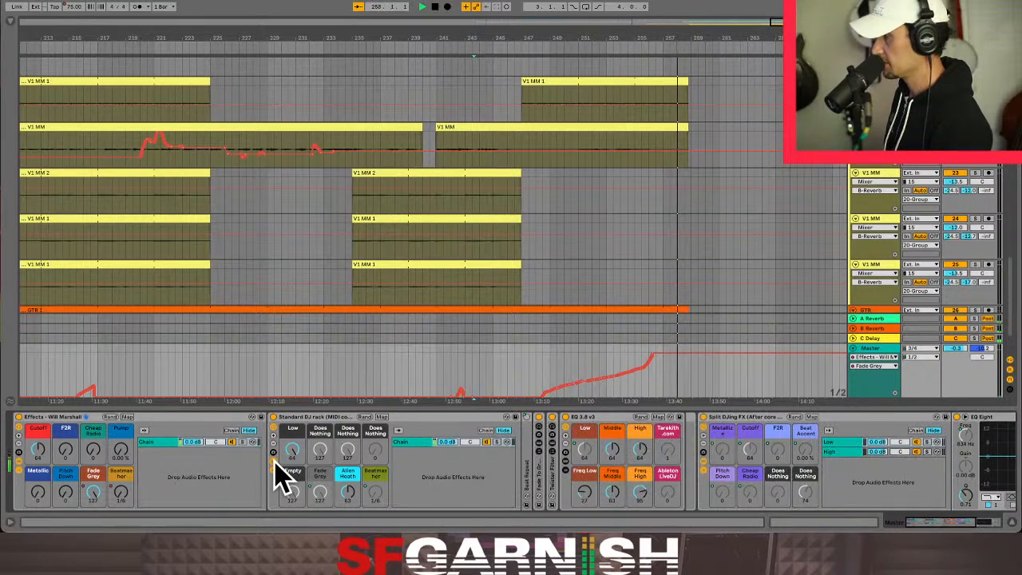
{"action": "left_click", "coordinate": [543, 489]}
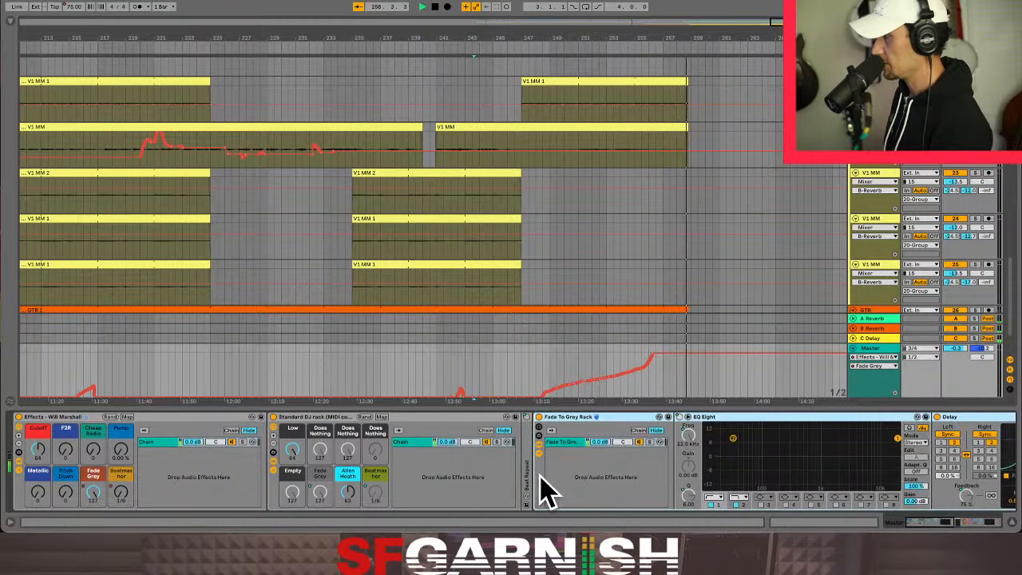
- Play the song from bar 252 and watch how the Fade Grey automation drives the devices in the Fade To Grey Rack
{"action": "left_click", "coordinate": [593, 373]}
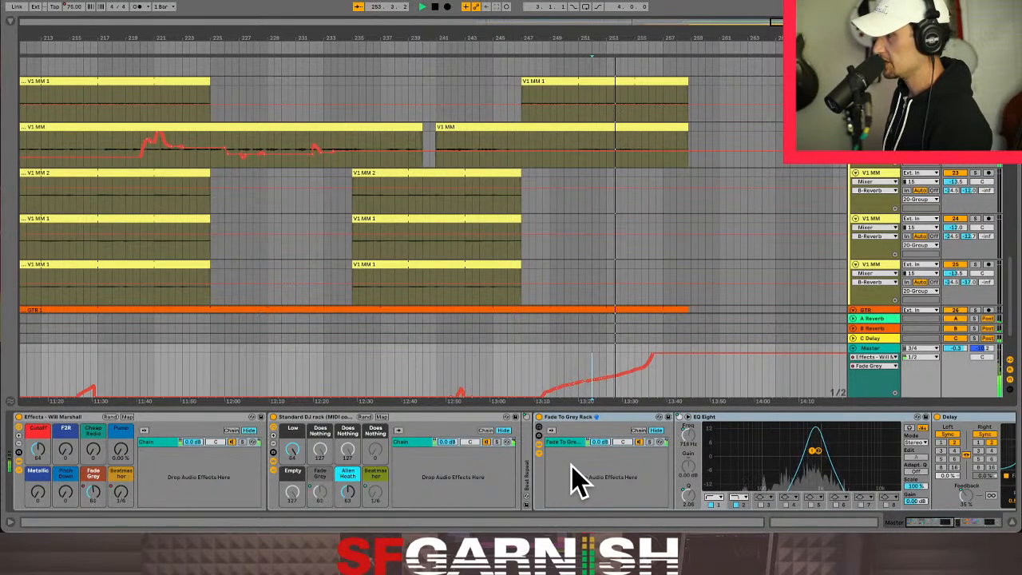
{"action": "left_click", "coordinate": [926, 520]}
{"action": "left_click_drag", "start_coordinate": [926, 520], "coordinate": [936, 523]}
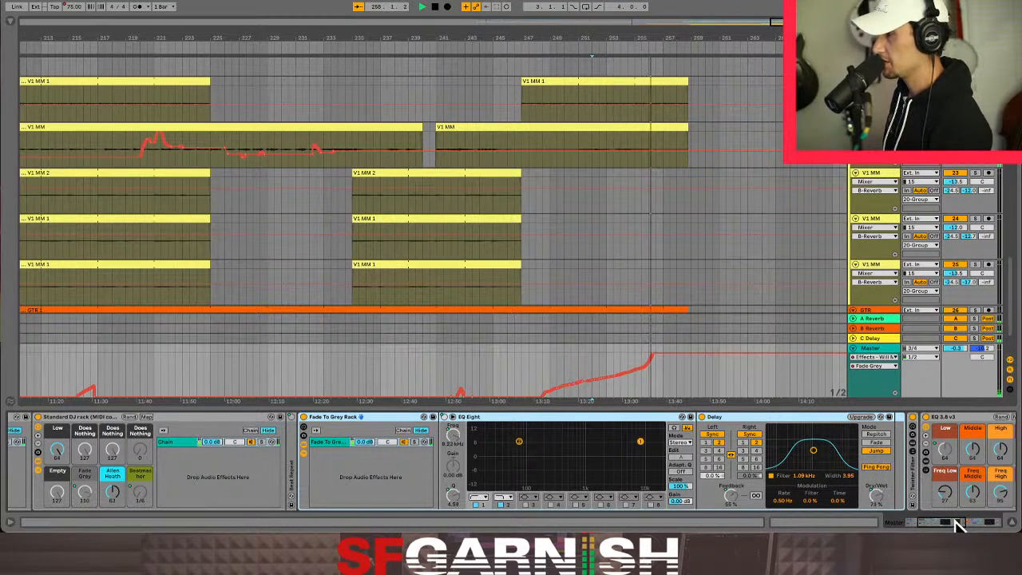
{"action": "left_click_drag", "start_coordinate": [954, 525], "coordinate": [945, 525]}
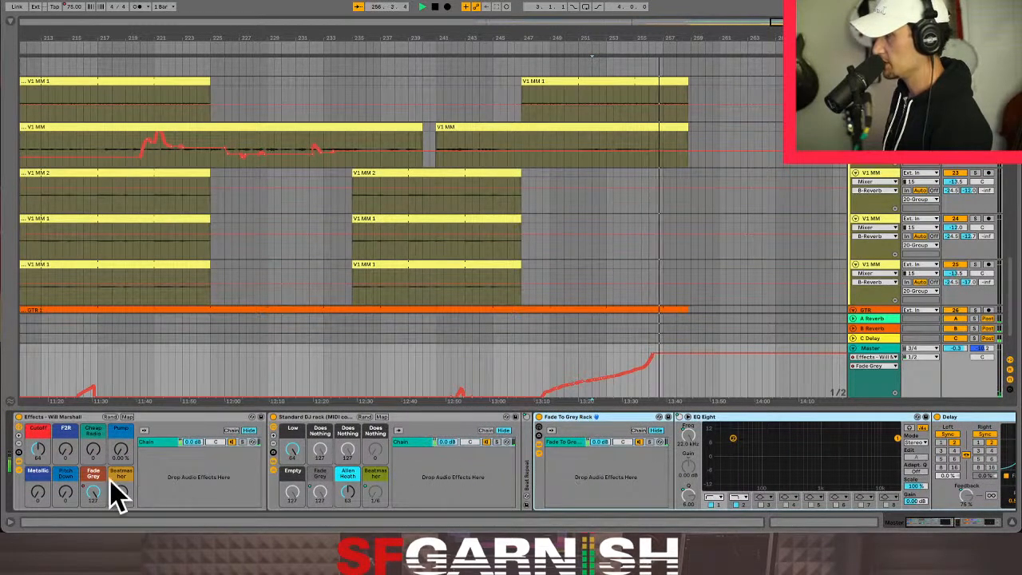
- Examine the macro mappings of the Effects rack's Fade Grey knob, the Delay's Dry/Wet and the Standard DJ rack's Fade Grey knob
{"action": "right_click", "coordinate": [93, 493]}
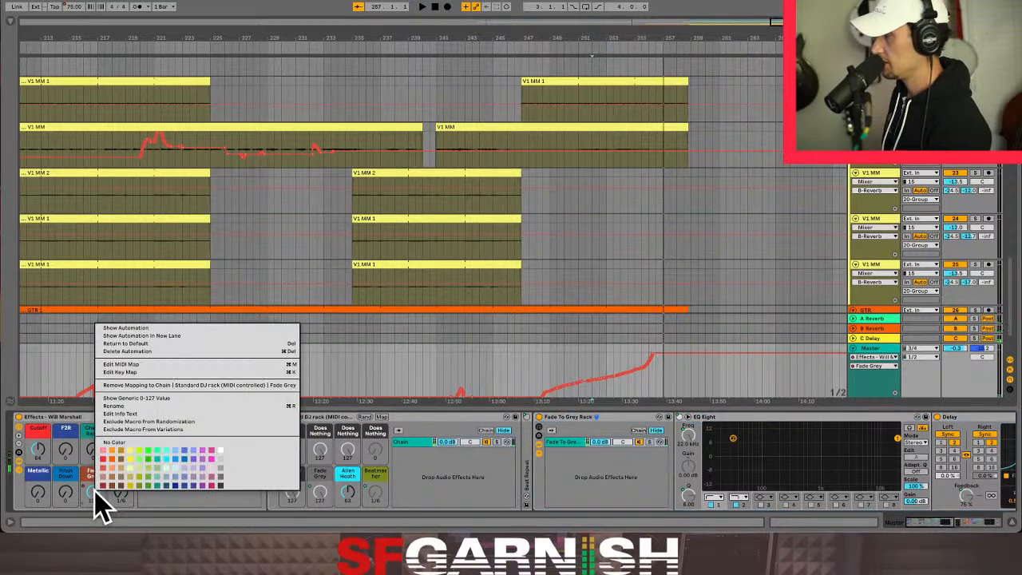
{"action": "left_click", "coordinate": [94, 493]}
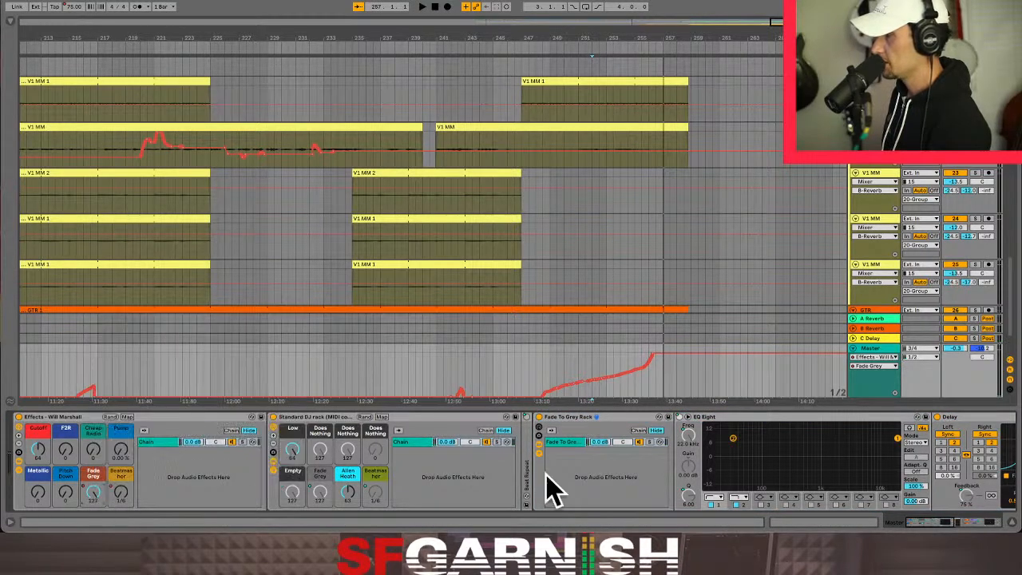
{"action": "left_click_drag", "start_coordinate": [926, 523], "coordinate": [949, 525]}
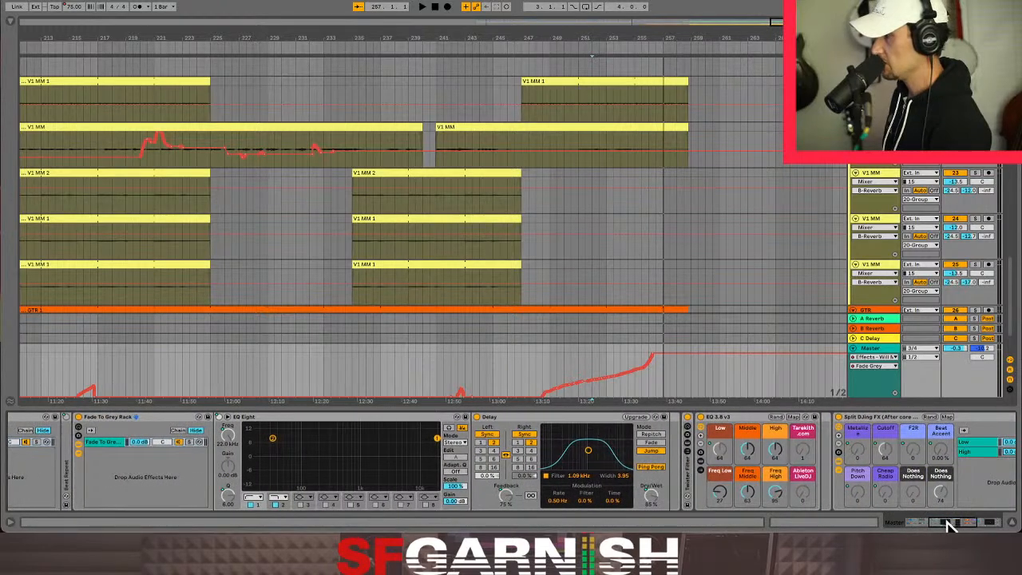
{"action": "right_click", "coordinate": [654, 499]}
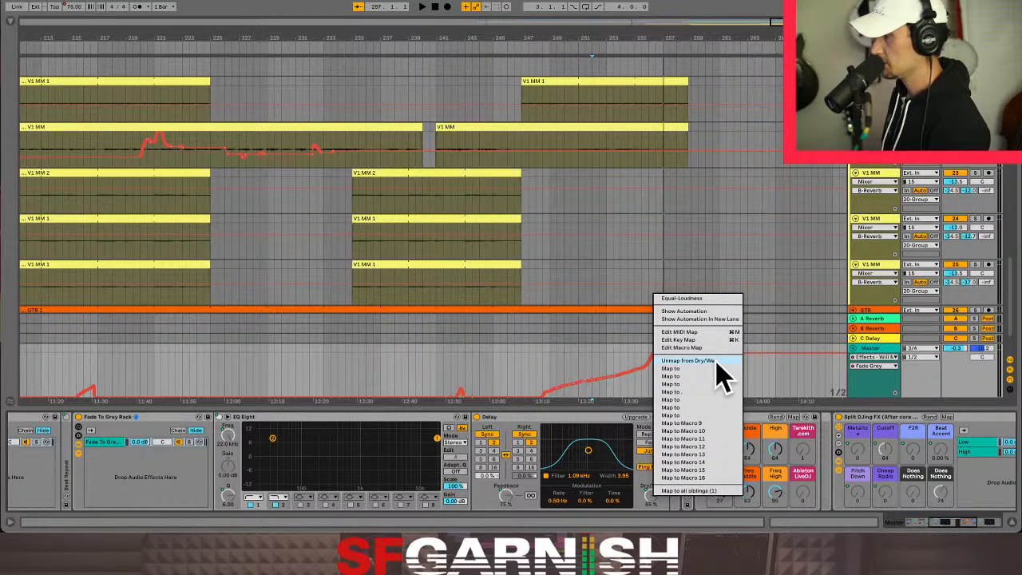
{"action": "left_click", "coordinate": [965, 523]}
{"action": "left_click_drag", "start_coordinate": [965, 523], "coordinate": [932, 523]}
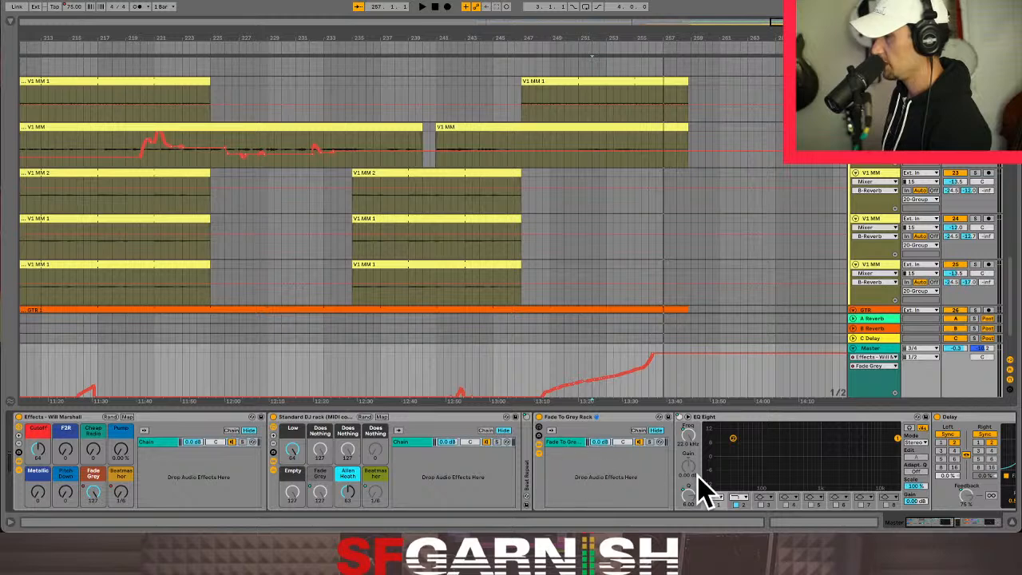
{"action": "right_click", "coordinate": [322, 493]}
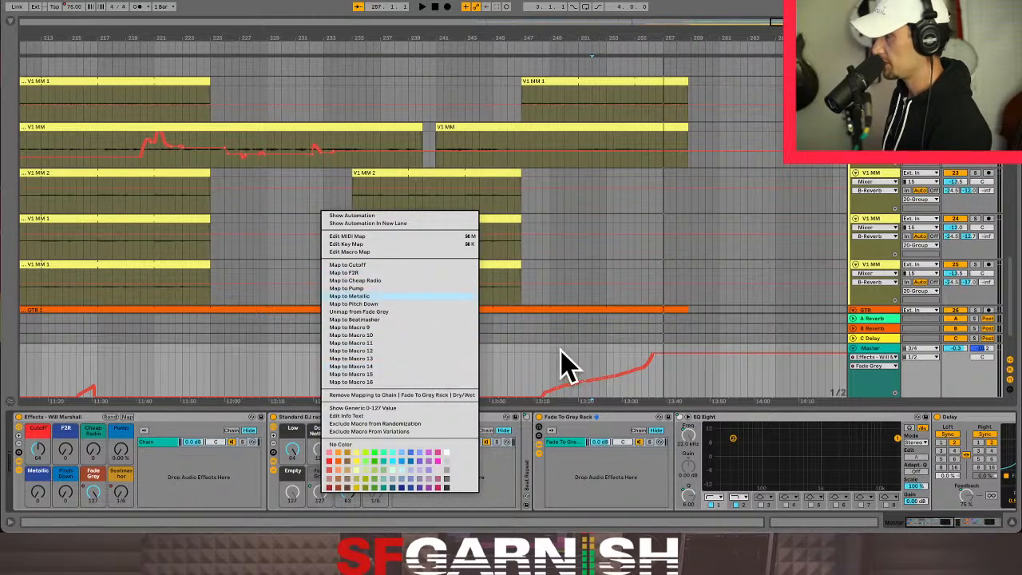
{"action": "left_click", "coordinate": [601, 494]}
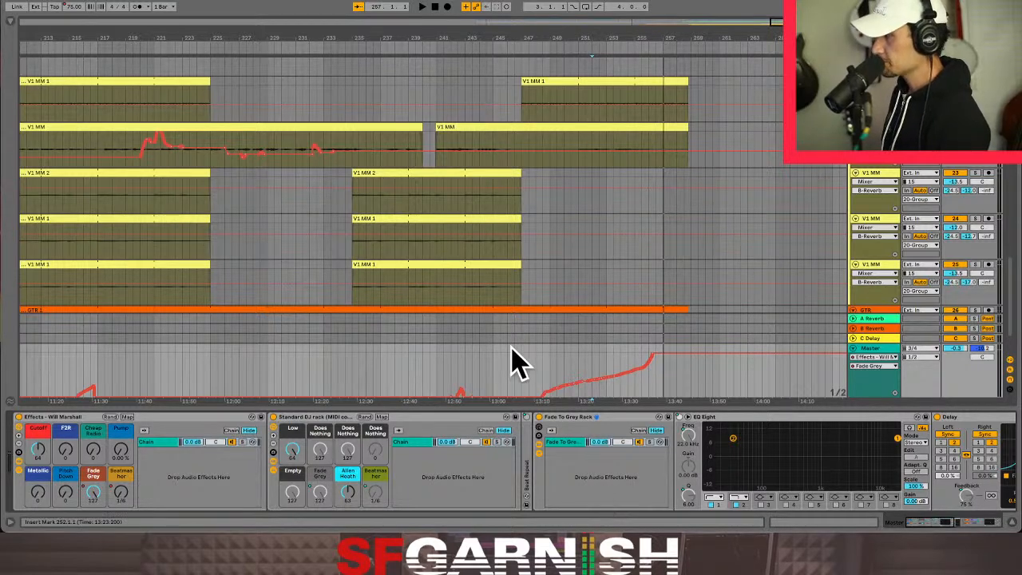
- Bring the whole last section into view and play it from bar 201 to hear the Master's Fade Grey automation peaks
{"action": "left_click", "coordinate": [510, 374]}
{"action": "left_click", "coordinate": [509, 370]}
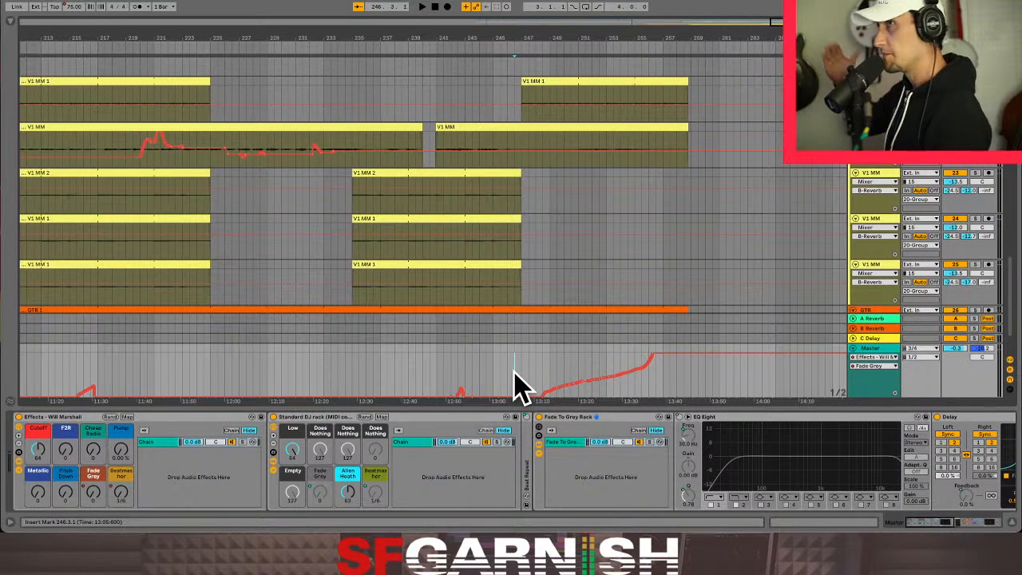
{"action": "key", "text": "minus"}
{"action": "left_click", "coordinate": [339, 372]}
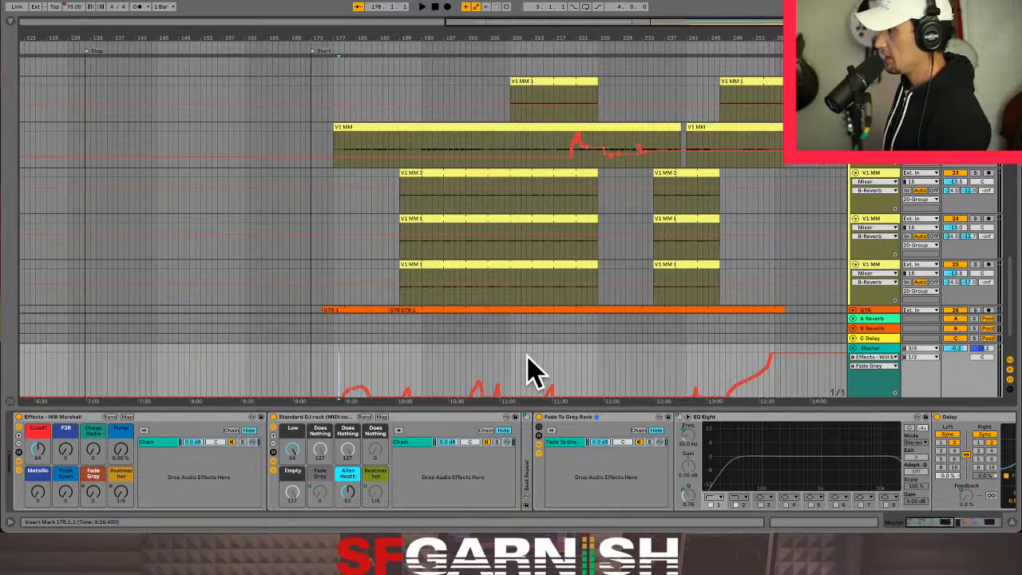
{"action": "left_click", "coordinate": [470, 371]}
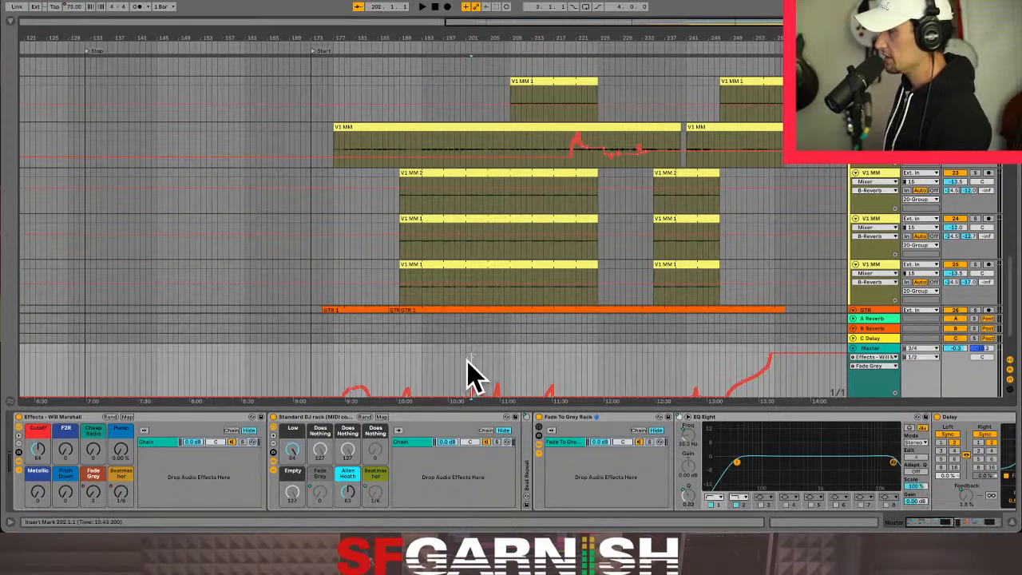
{"action": "left_click", "coordinate": [467, 372]}
{"action": "key", "text": "space"}
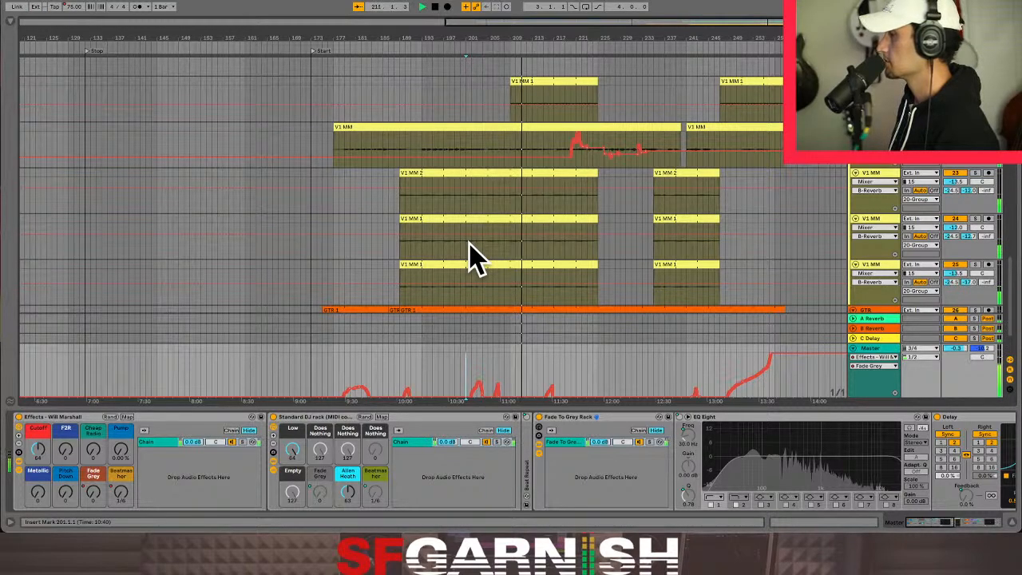
- Stop playback, hide the automation and look through the tracks from the BeatBox and sounds clips to the vocal group
{"action": "scroll", "coordinate": [469, 244], "scroll_direction": "down", "scroll_amount": 3}
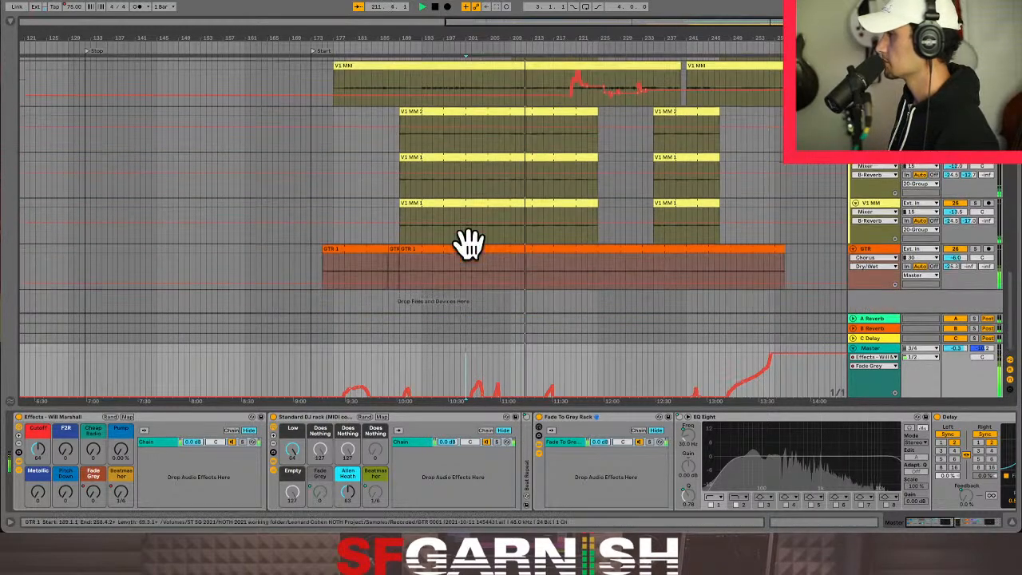
{"action": "scroll", "coordinate": [469, 243], "scroll_direction": "up", "scroll_amount": 10}
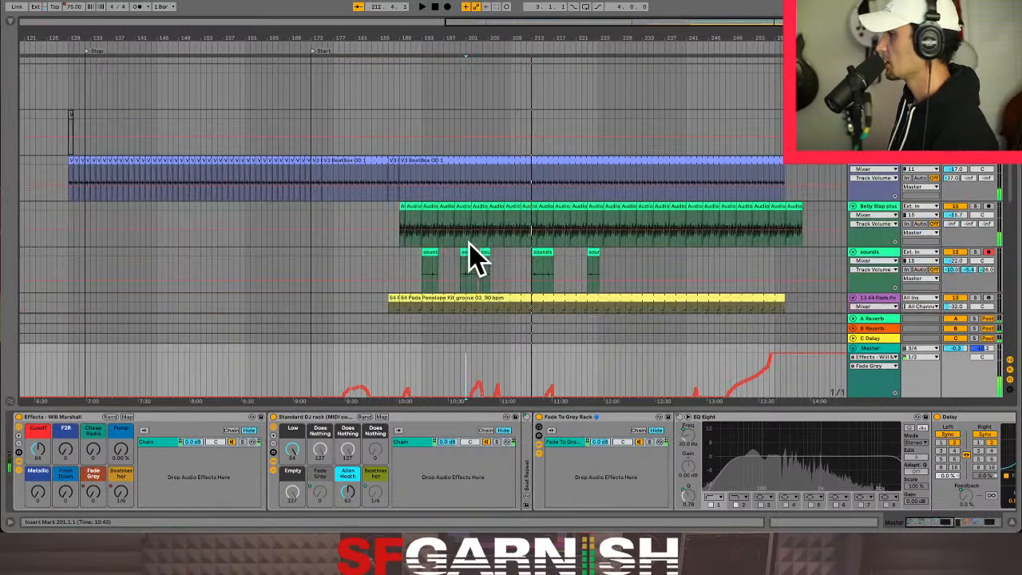
{"action": "scroll", "coordinate": [446, 244], "scroll_direction": "down", "scroll_amount": 5}
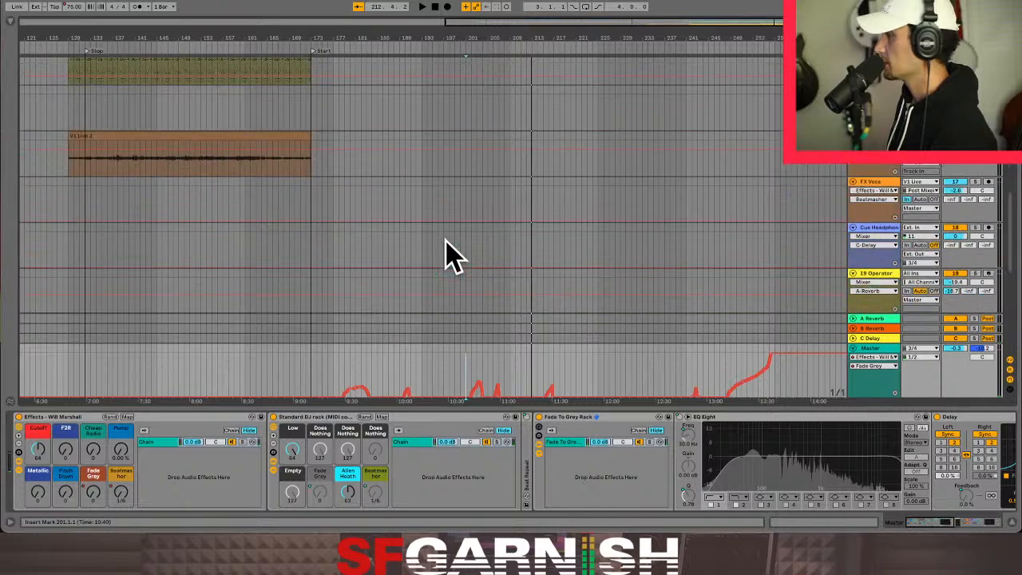
{"action": "scroll", "coordinate": [448, 256], "scroll_direction": "up", "scroll_amount": 10}
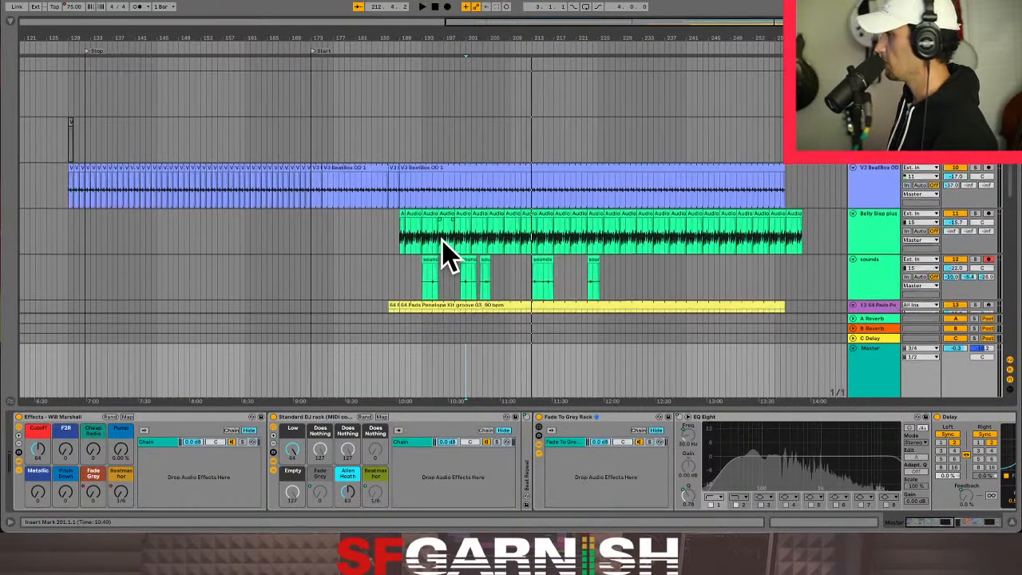
{"action": "left_click", "coordinate": [470, 142]}
{"action": "scroll", "coordinate": [471, 138], "scroll_direction": "up", "scroll_amount": 3}
{"action": "scroll", "coordinate": [472, 138], "scroll_direction": "down", "scroll_amount": 10}
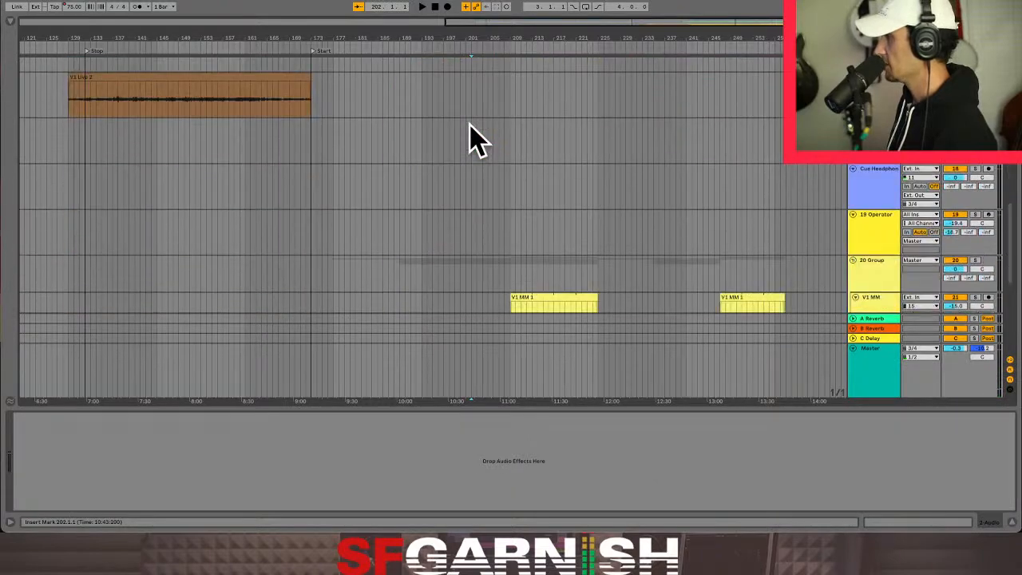
- Play the vocal tracks from bar 201 and show the automation again during playback
{"action": "left_click", "coordinate": [484, 105]}
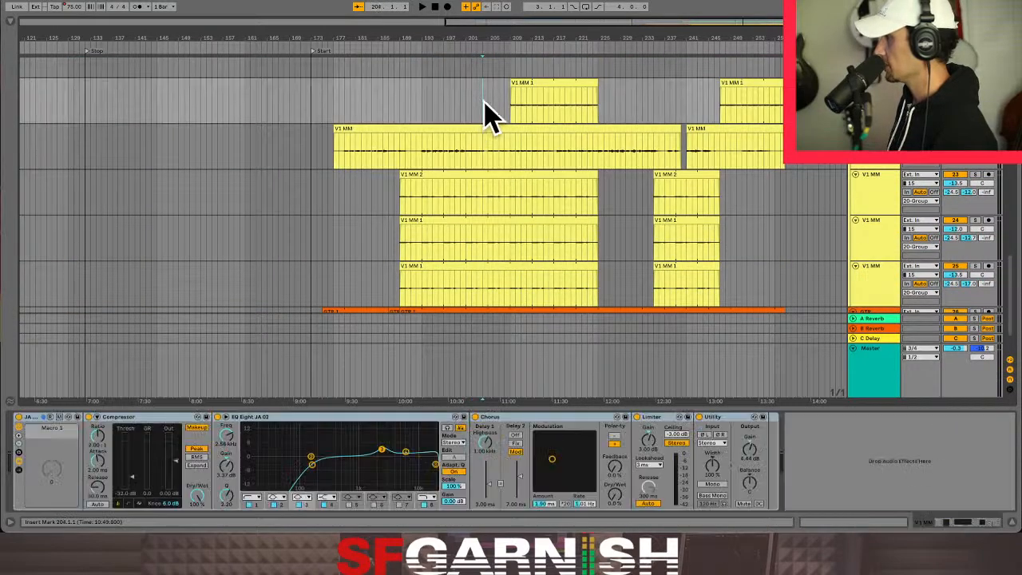
{"action": "key", "text": "space"}
{"action": "left_click", "coordinate": [465, 104]}
{"action": "key", "text": "space"}
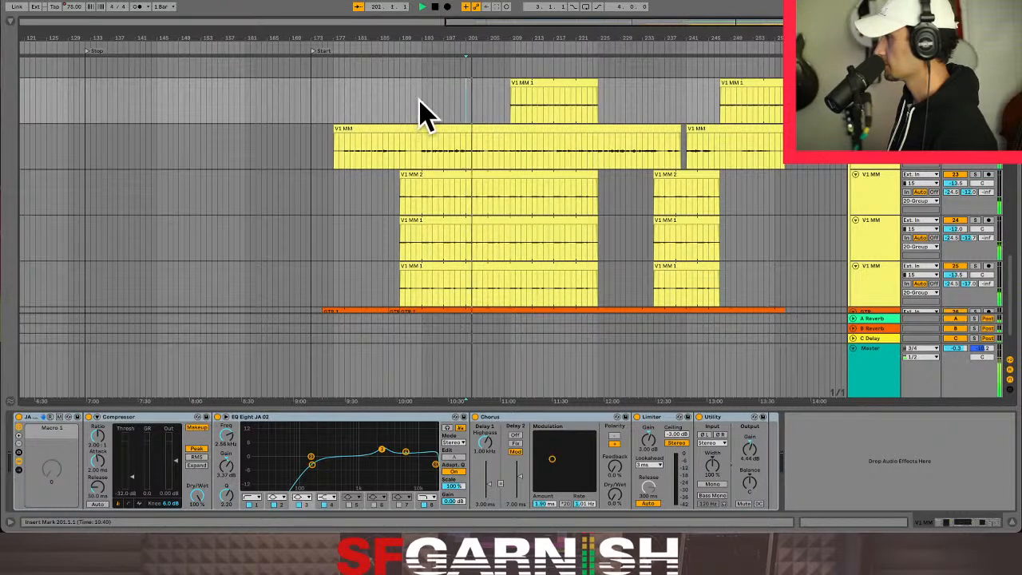
{"action": "key", "text": "a"}
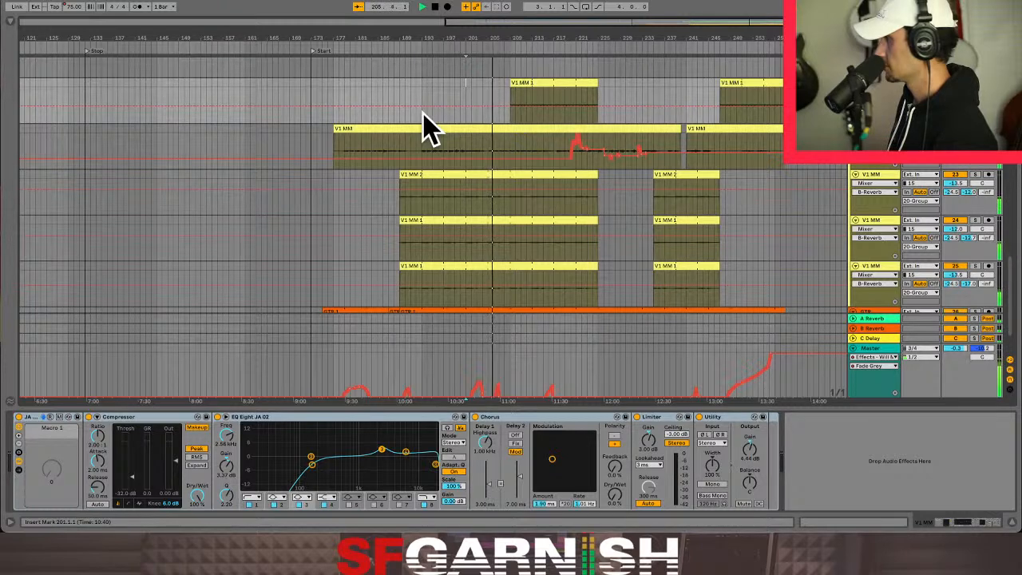
- Stop playback, hide the automation and add locators at bars 205 and 193
{"action": "left_click", "coordinate": [489, 156]}
{"action": "key", "text": "space"}
{"action": "key", "text": "a"}
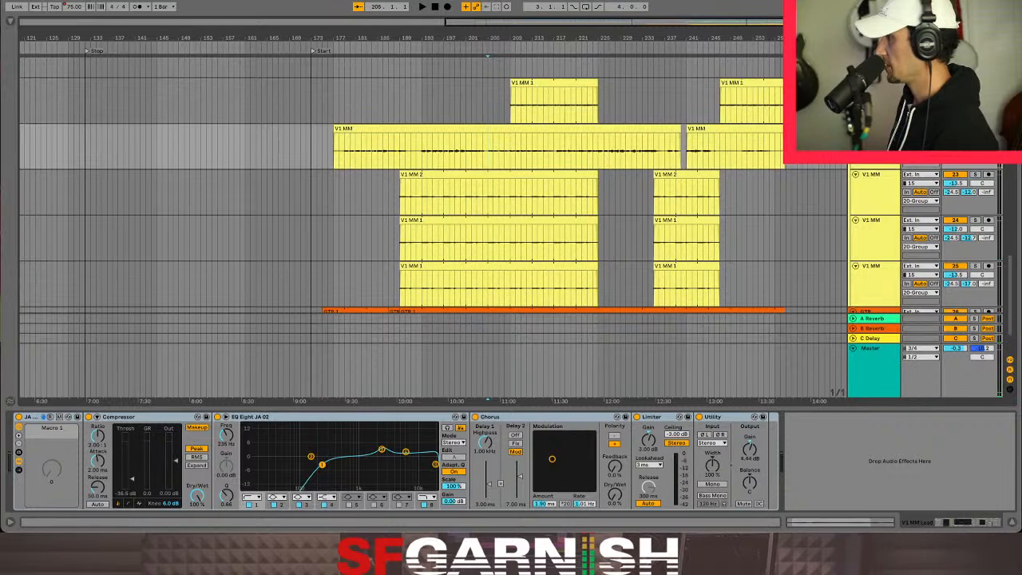
{"action": "left_click", "coordinate": [874, 40]}
{"action": "left_click", "coordinate": [421, 151]}
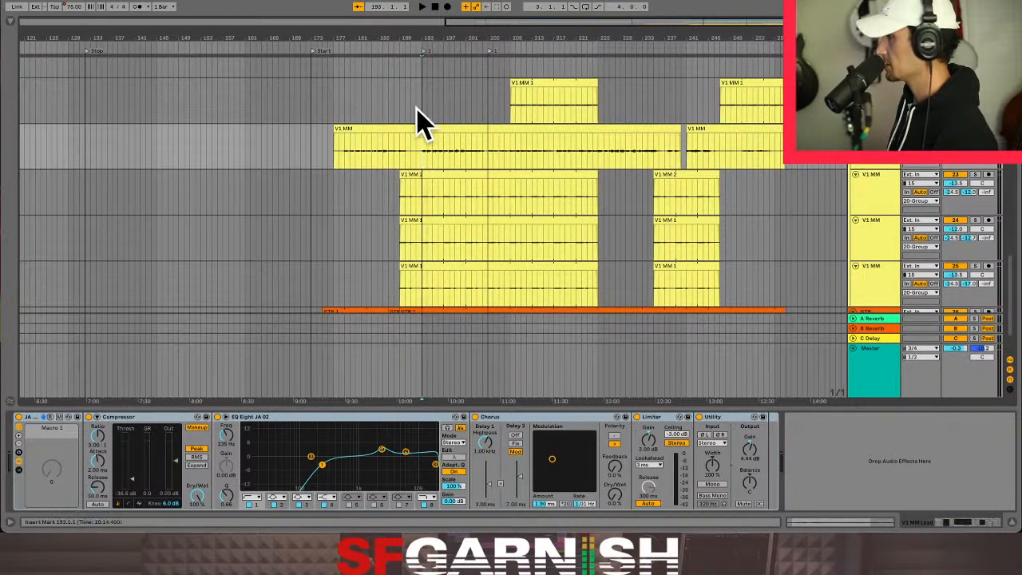
- Name the locator at bar 193 "Verse" and the one at bar 205 "bridge 1"
{"action": "left_click", "coordinate": [425, 51]}
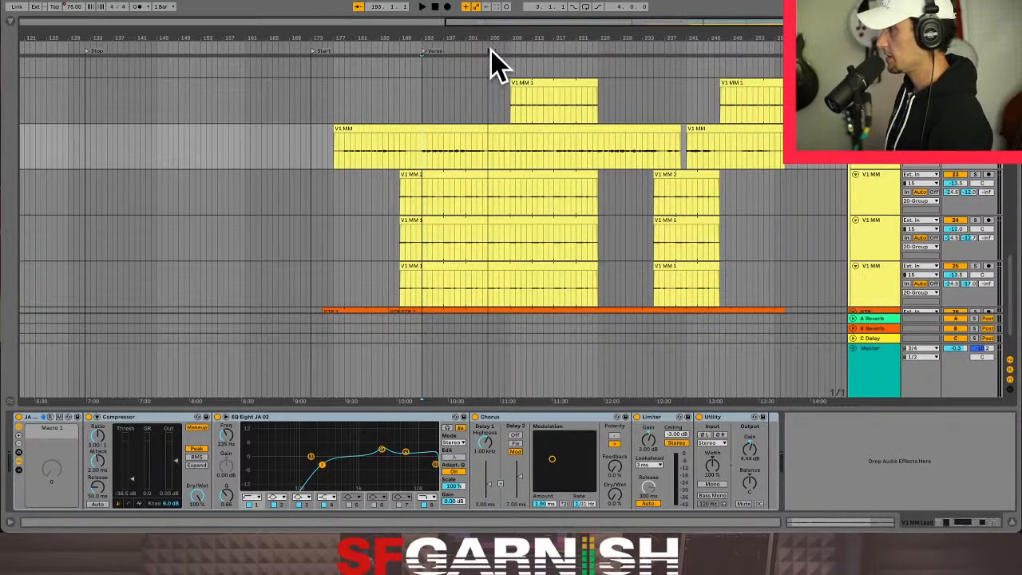
{"action": "key", "text": "super+r"}
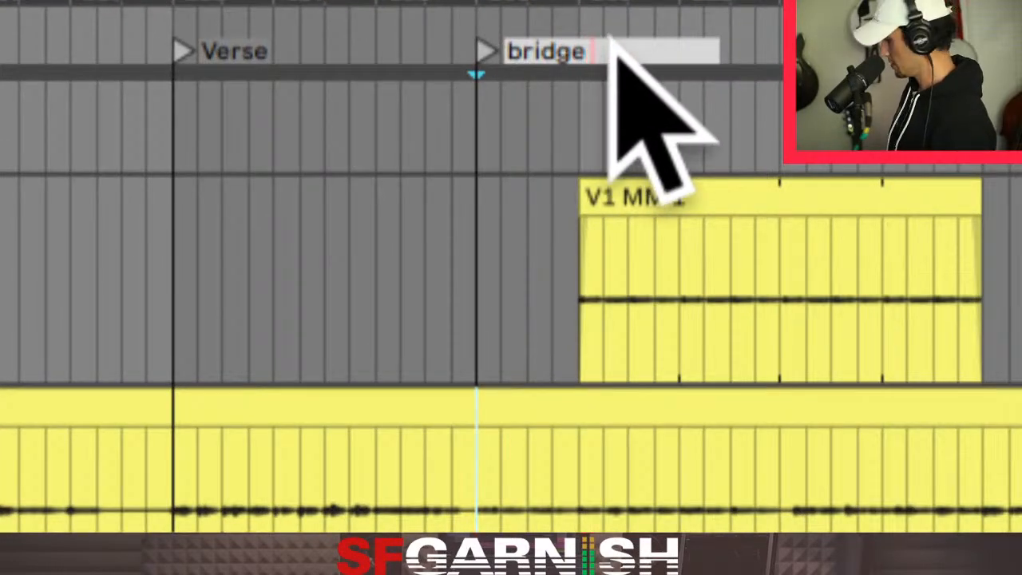
{"action": "type", "text": "1"}
{"action": "key", "text": "Return"}
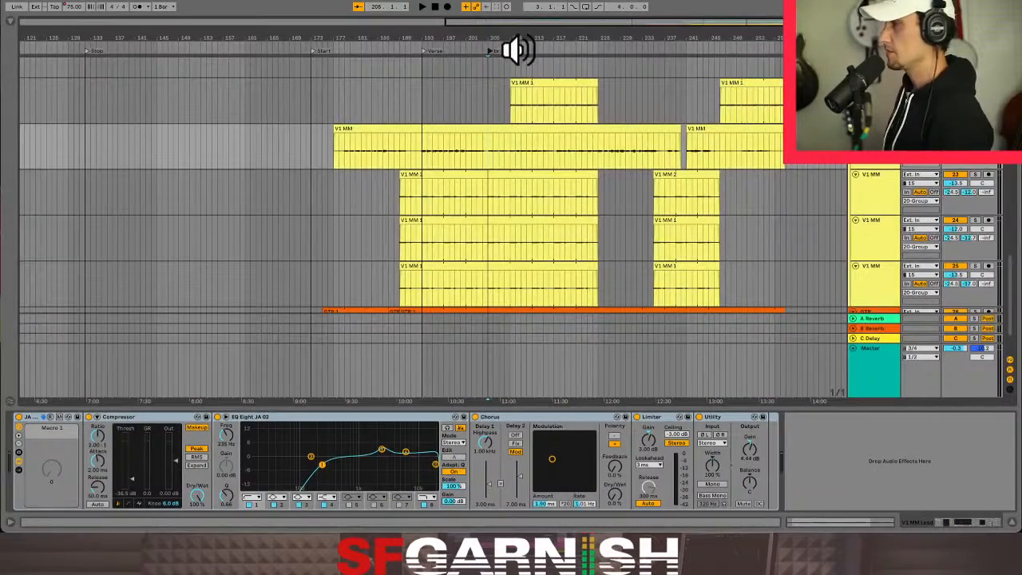
- Play from the Verse locator, view the GTR track's devices and display the Master's Fade Grey automation again
{"action": "key", "text": "space"}
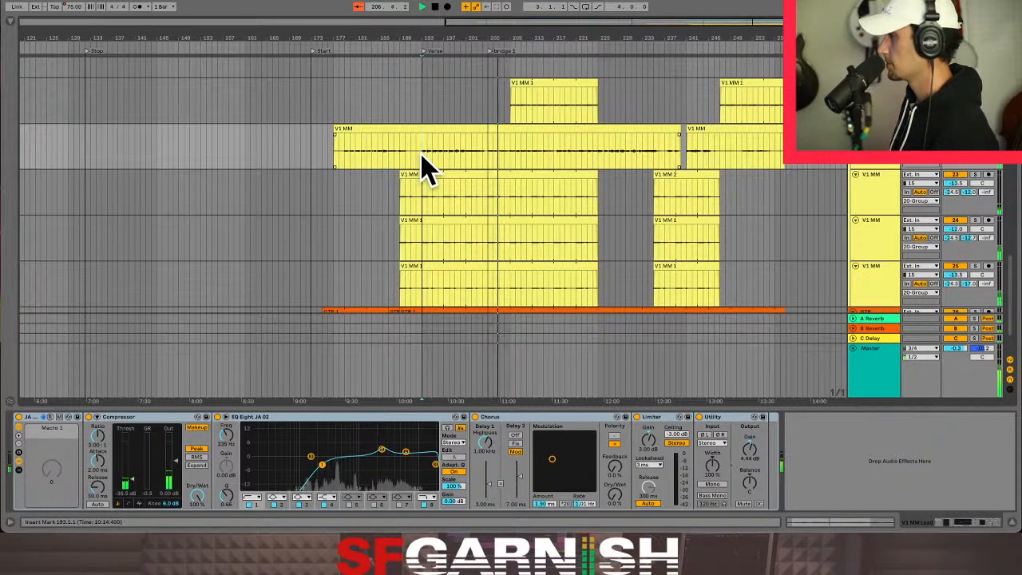
{"action": "scroll", "coordinate": [515, 179], "scroll_direction": "down", "scroll_amount": 2}
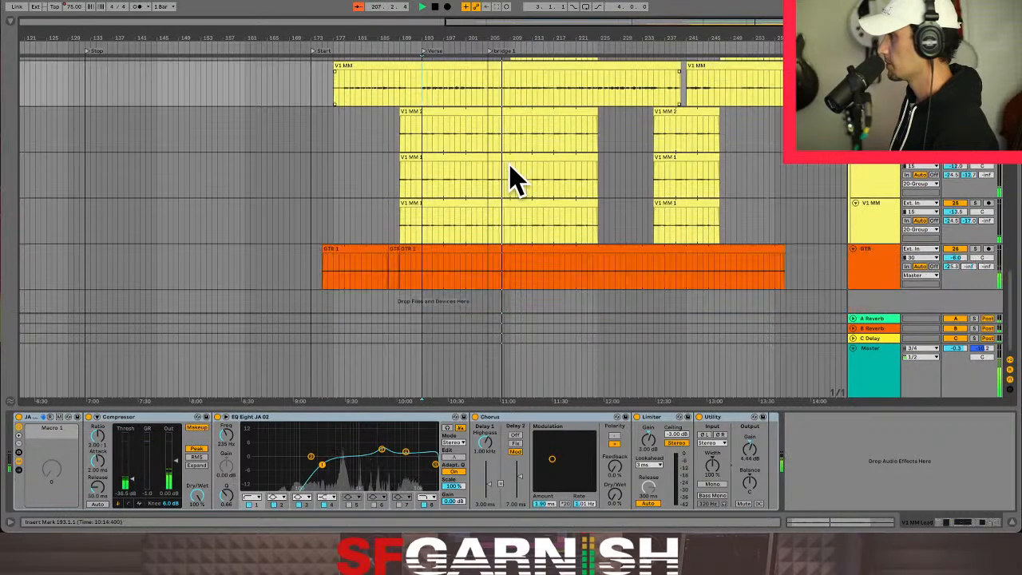
{"action": "left_click", "coordinate": [487, 279]}
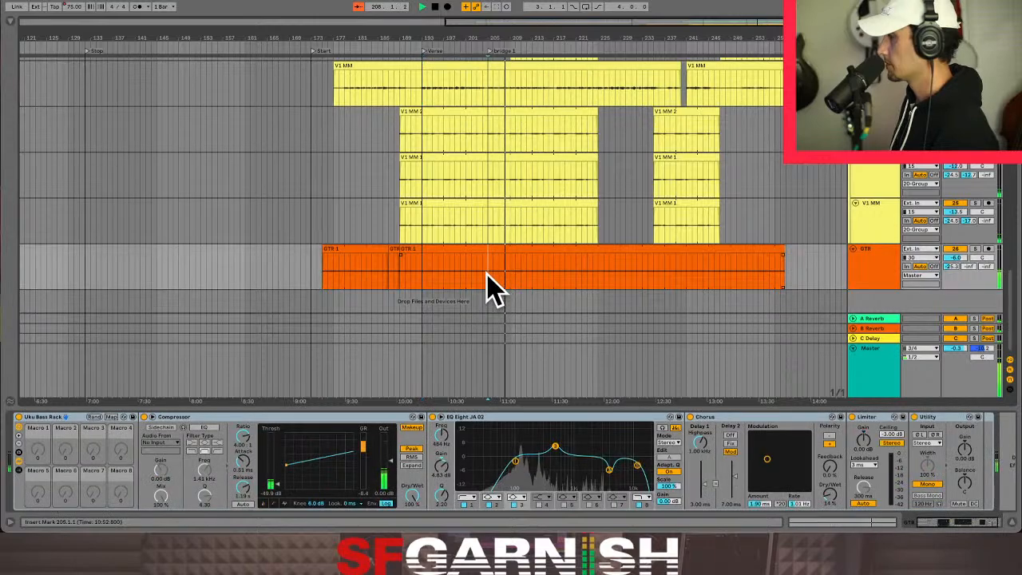
{"action": "left_click", "coordinate": [487, 377]}
{"action": "key", "text": "a"}
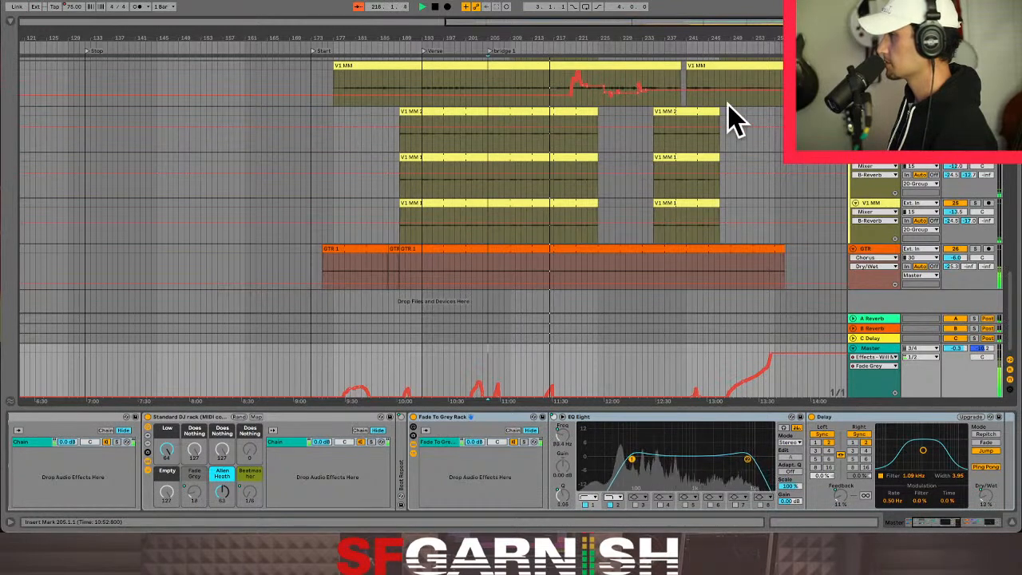
- Add a locator at bar 217, then play the song from bar 220
{"action": "left_click", "coordinate": [557, 94]}
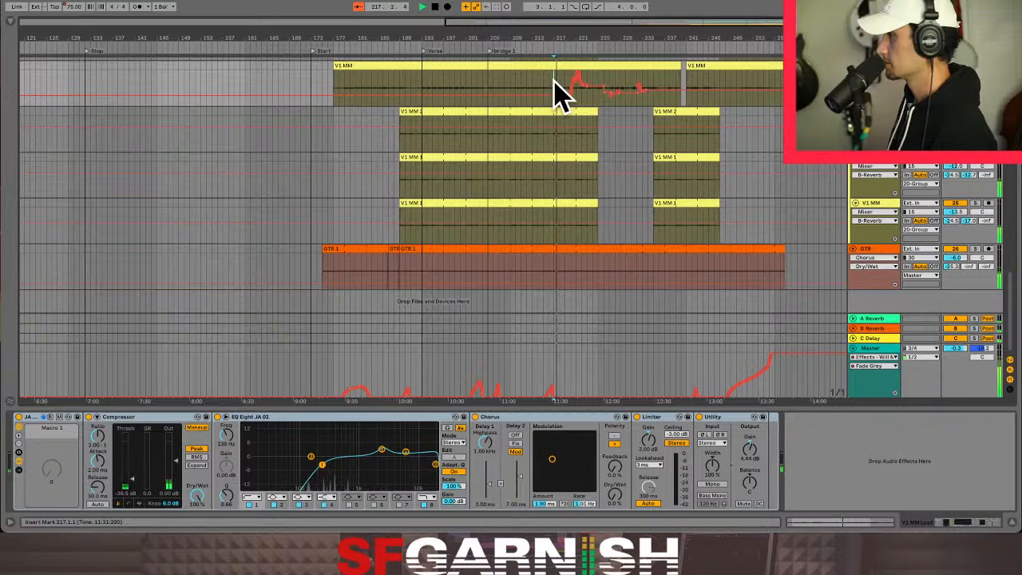
{"action": "key", "text": "space"}
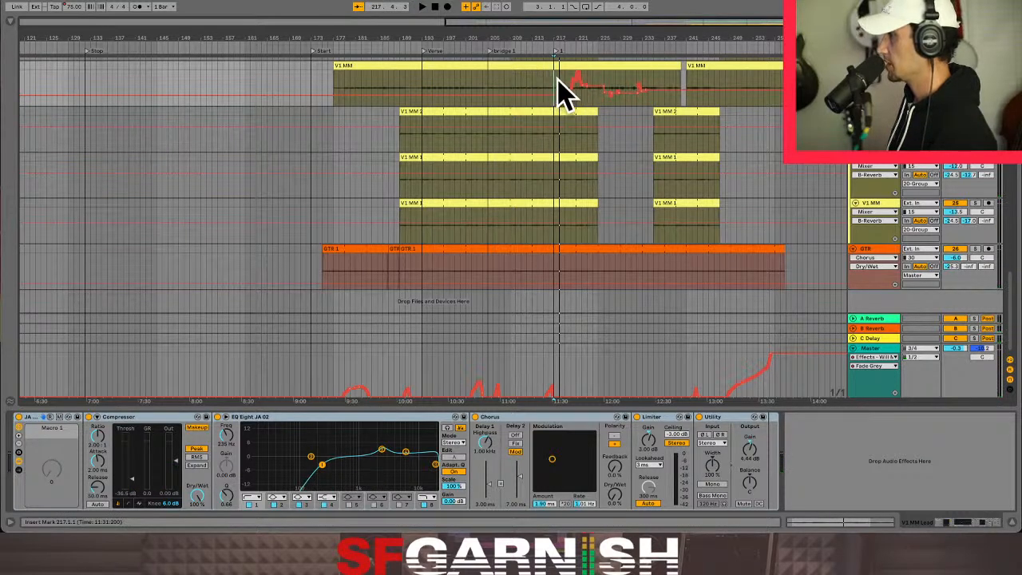
{"action": "left_click", "coordinate": [571, 144]}
{"action": "key", "text": "space"}
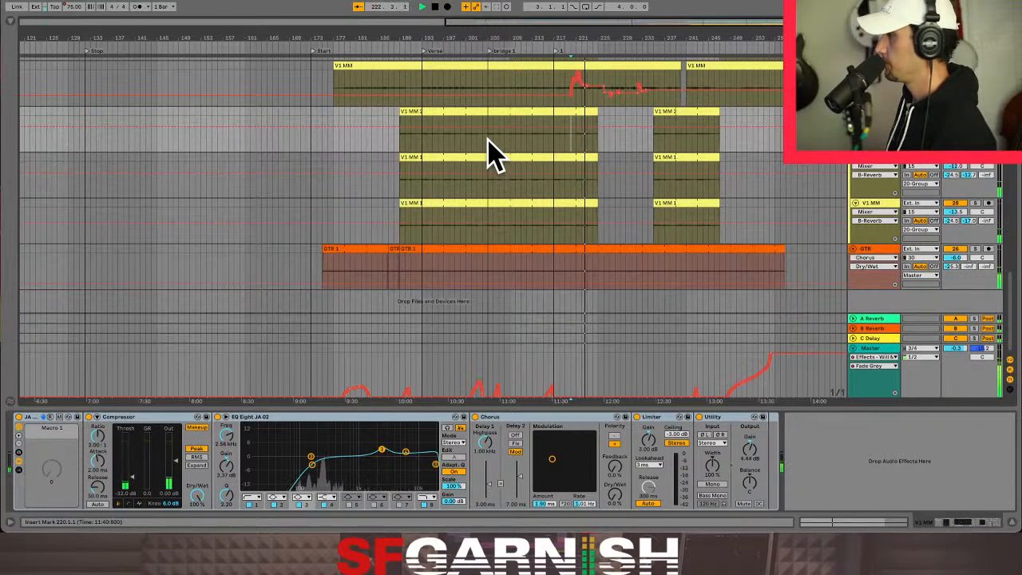
- Check the V1 MM Lead automation at bars 219 to 224, stop playback and add a locator named "Verse 2" at bar 225
{"action": "left_click", "coordinate": [565, 101]}
{"action": "mouse_move", "coordinate": [564, 101]}
{"action": "left_mouse_down"}
{"action": "mouse_move", "coordinate": [566, 83]}
{"action": "mouse_move", "coordinate": [591, 87]}
{"action": "mouse_move", "coordinate": [582, 93]}
{"action": "left_mouse_up"}
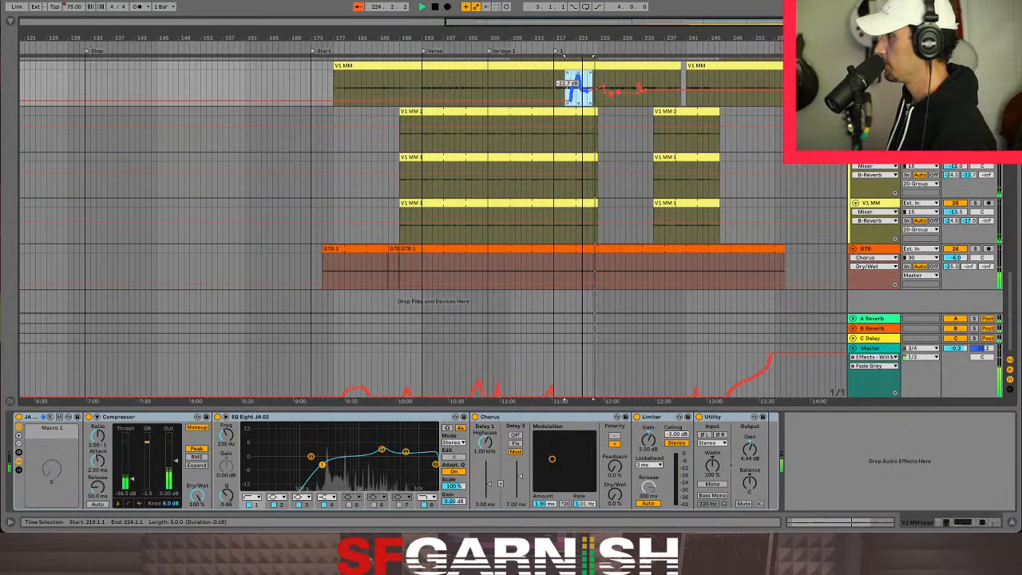
{"action": "left_click", "coordinate": [579, 109]}
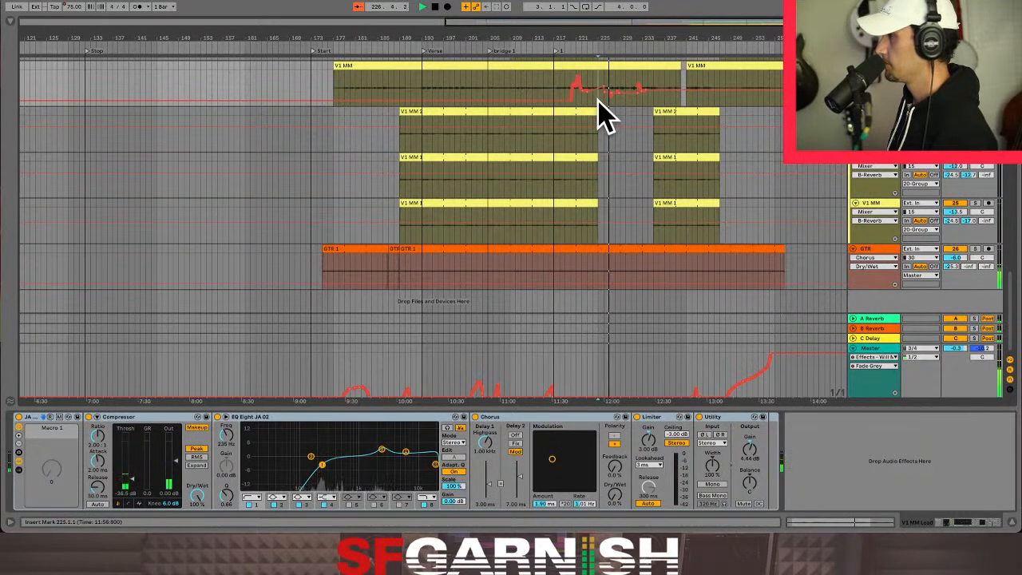
{"action": "key", "text": "plus"}
{"action": "key", "text": "plus"}
{"action": "key", "text": "space"}
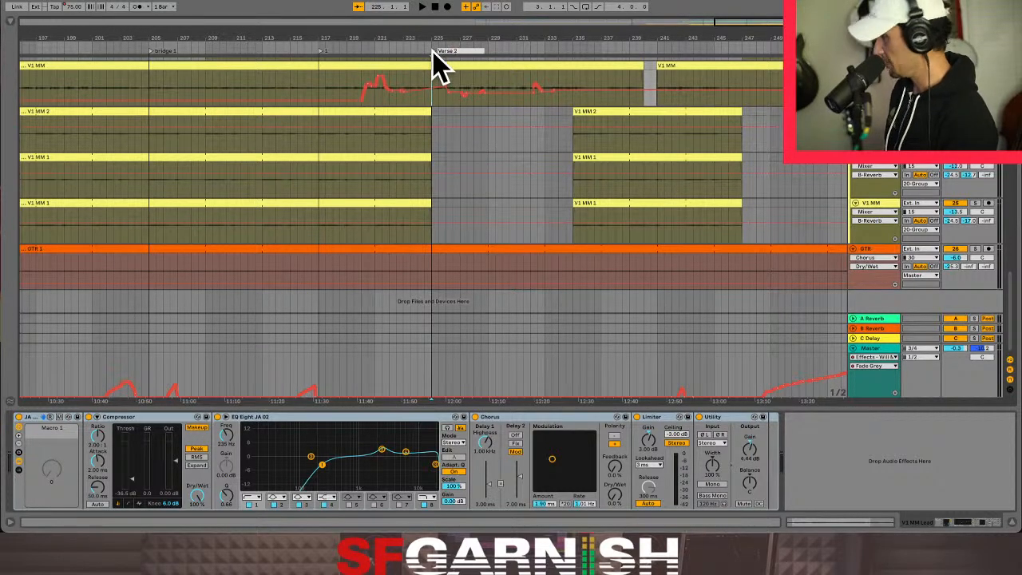
{"action": "left_click", "coordinate": [432, 148]}
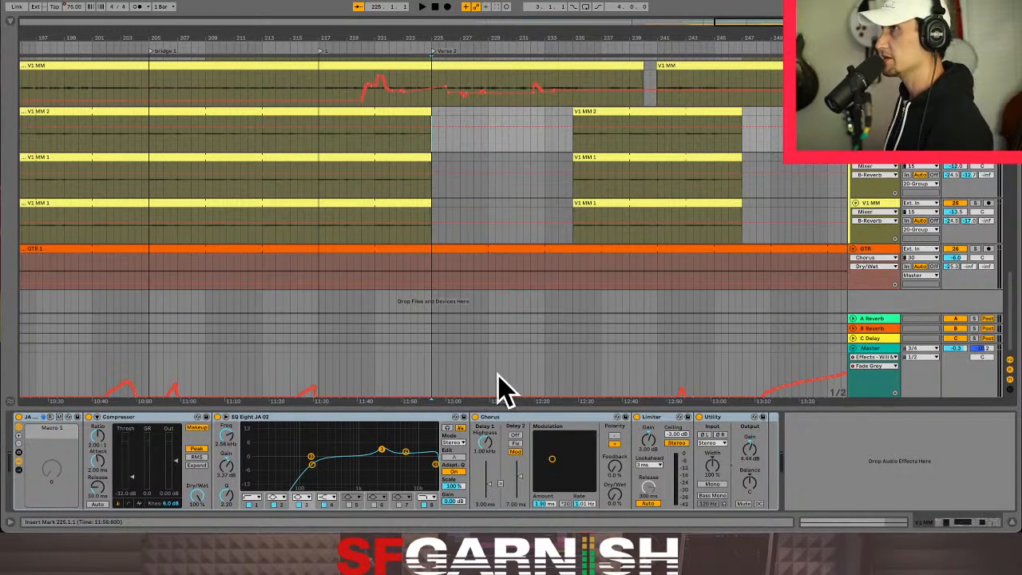
- Examine the Master's Fade Grey automation from bar 179 onward and play the song from bar 201
{"action": "left_click", "coordinate": [432, 388]}
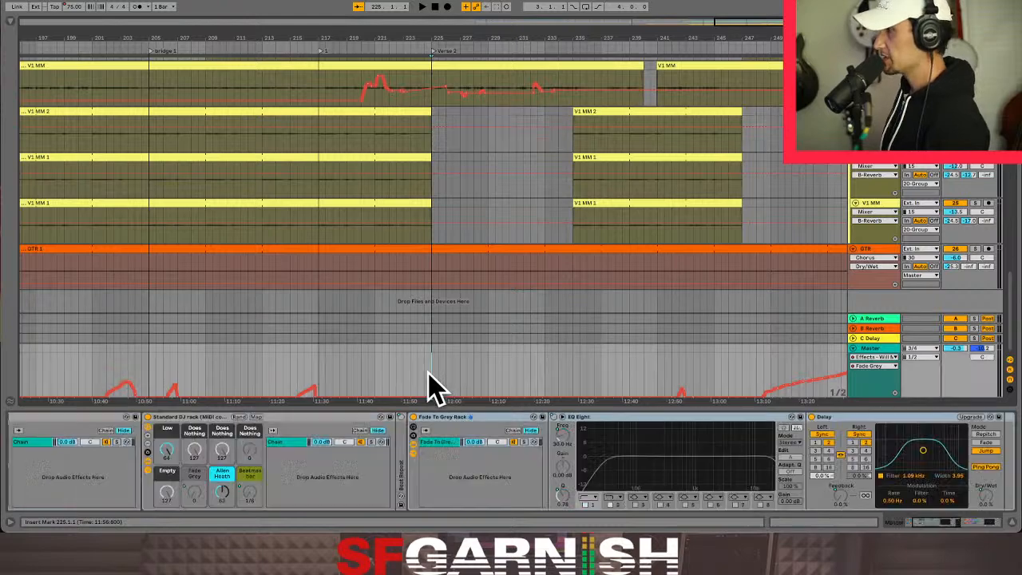
{"action": "key", "text": "minus"}
{"action": "key", "text": "minus"}
{"action": "key", "text": "minus"}
{"action": "key", "text": "minus"}
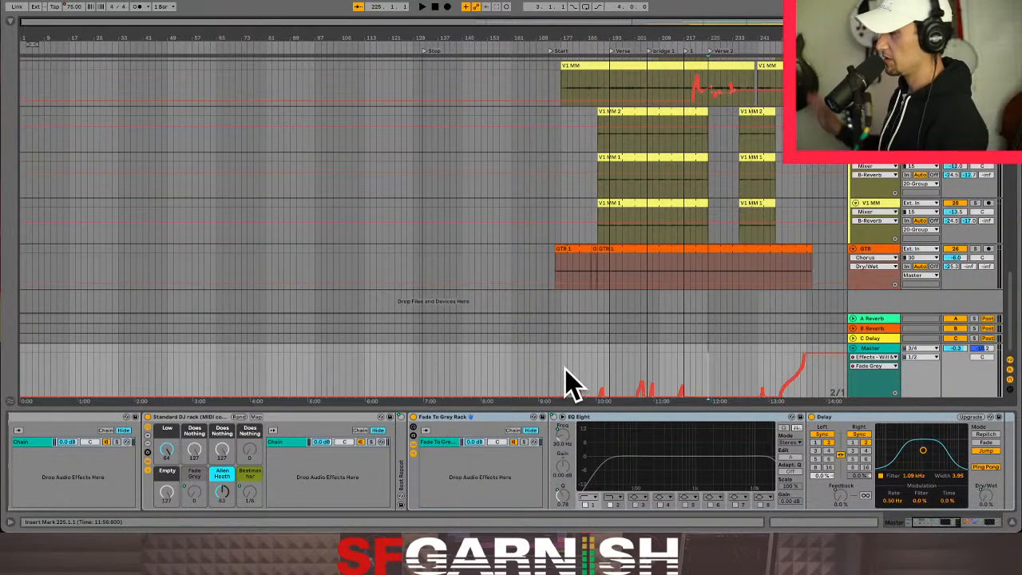
{"action": "left_click", "coordinate": [567, 369]}
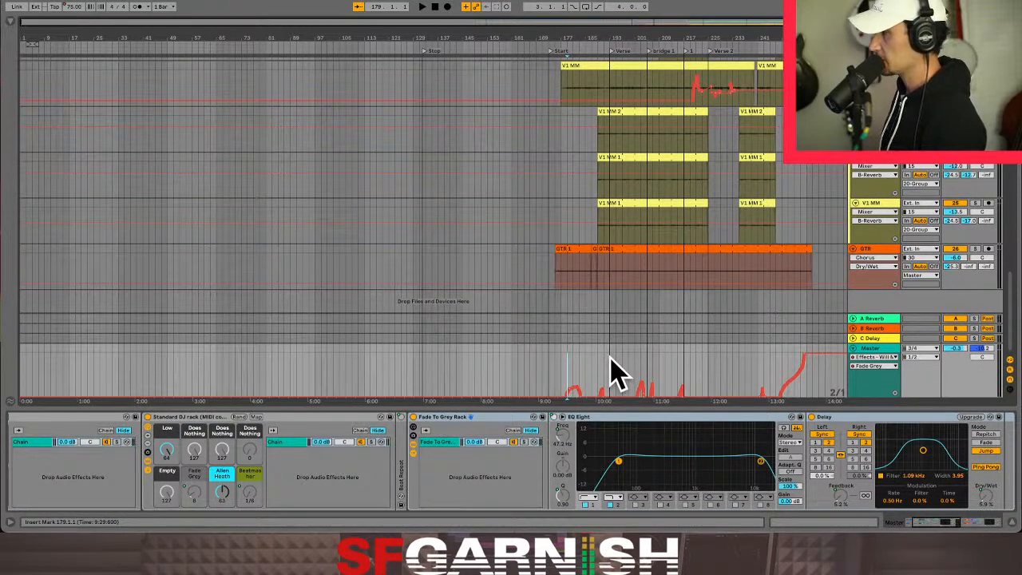
{"action": "left_click", "coordinate": [610, 368]}
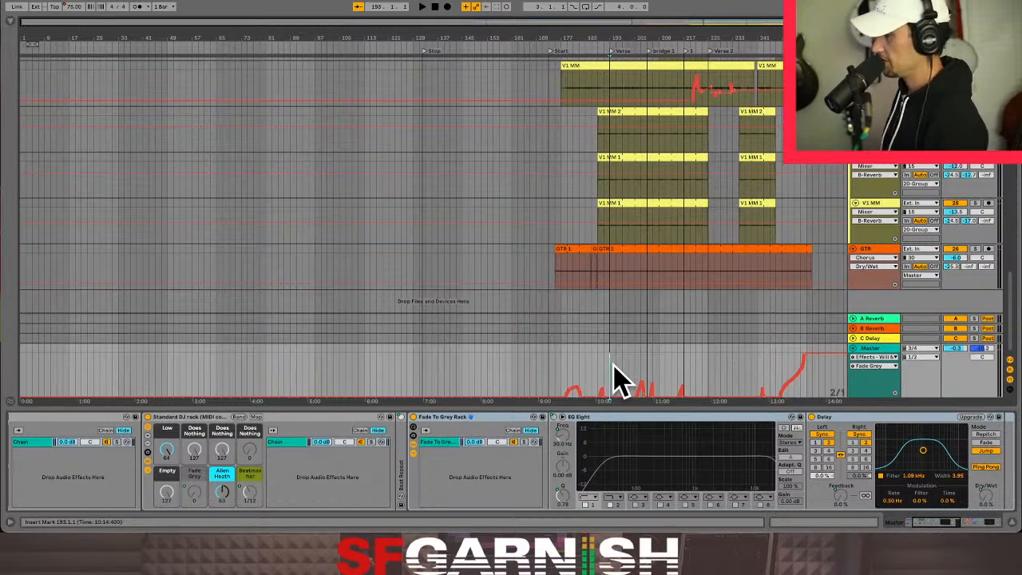
{"action": "left_click", "coordinate": [636, 363]}
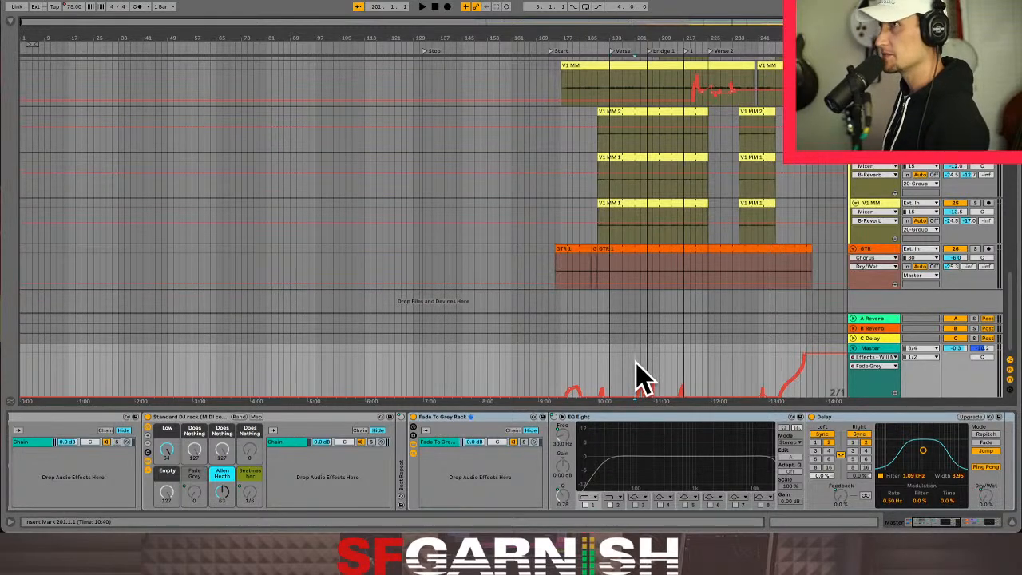
{"action": "key", "text": "space"}
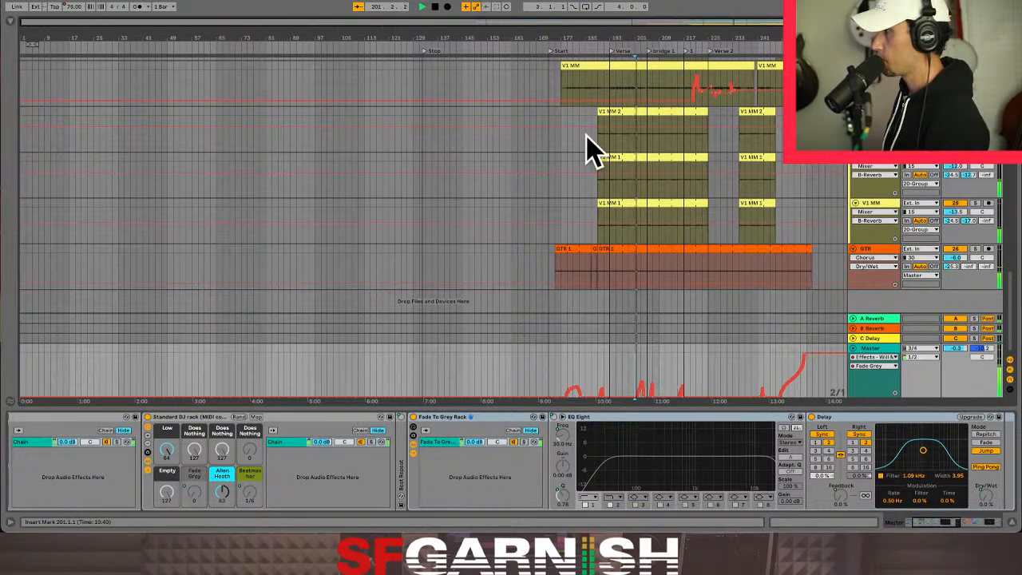
- Stop playback, hide the automation and consolidate bars 193 to 205 across all tracks from the sub bass to GTR
{"action": "key", "text": "a"}
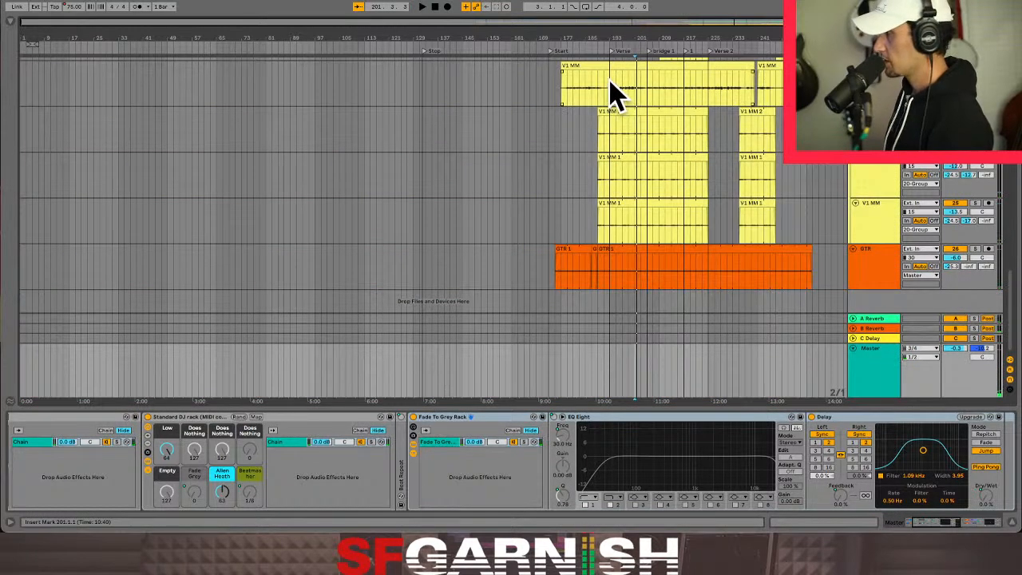
{"action": "left_click", "coordinate": [606, 82]}
{"action": "scroll", "coordinate": [609, 84], "scroll_direction": "up", "scroll_amount": 8}
{"action": "scroll", "coordinate": [615, 99], "scroll_direction": "up", "scroll_amount": 8}
{"action": "left_click_drag", "start_coordinate": [608, 82], "coordinate": [645, 83]}
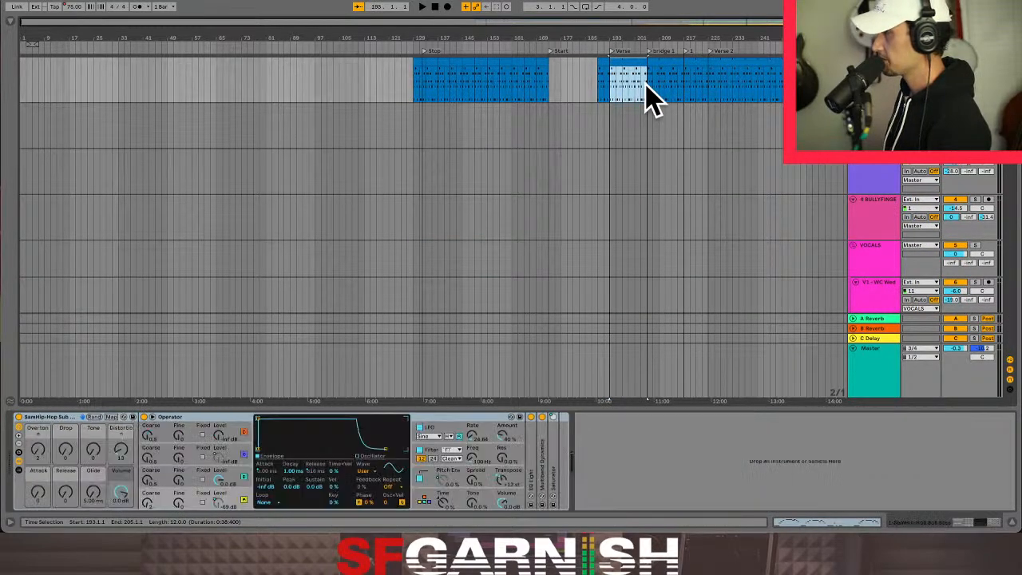
{"action": "scroll", "coordinate": [651, 100], "scroll_direction": "down", "scroll_amount": 8}
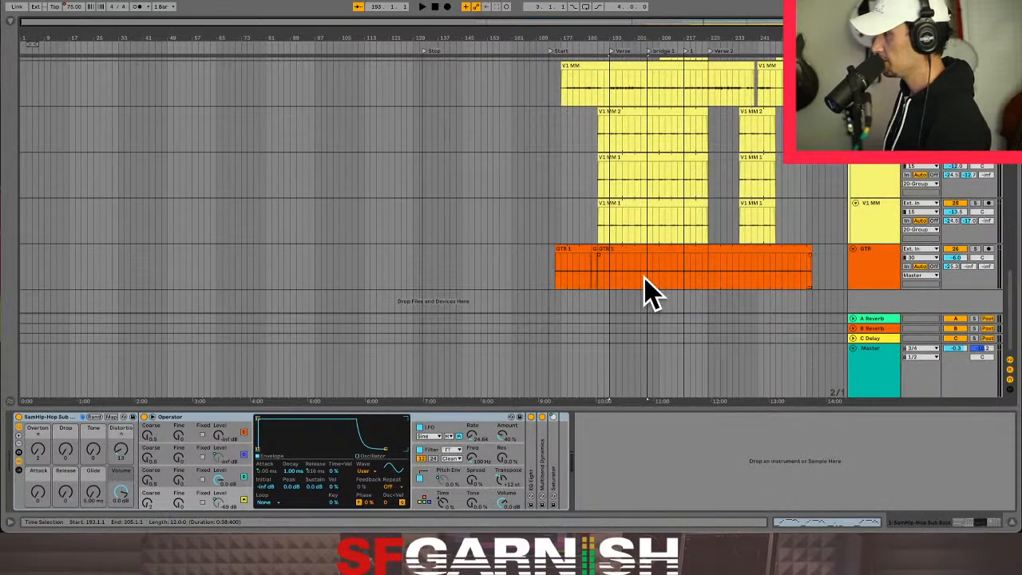
{"action": "left_click", "coordinate": [647, 280], "text": "shift"}
{"action": "key", "text": "ctrl+e"}
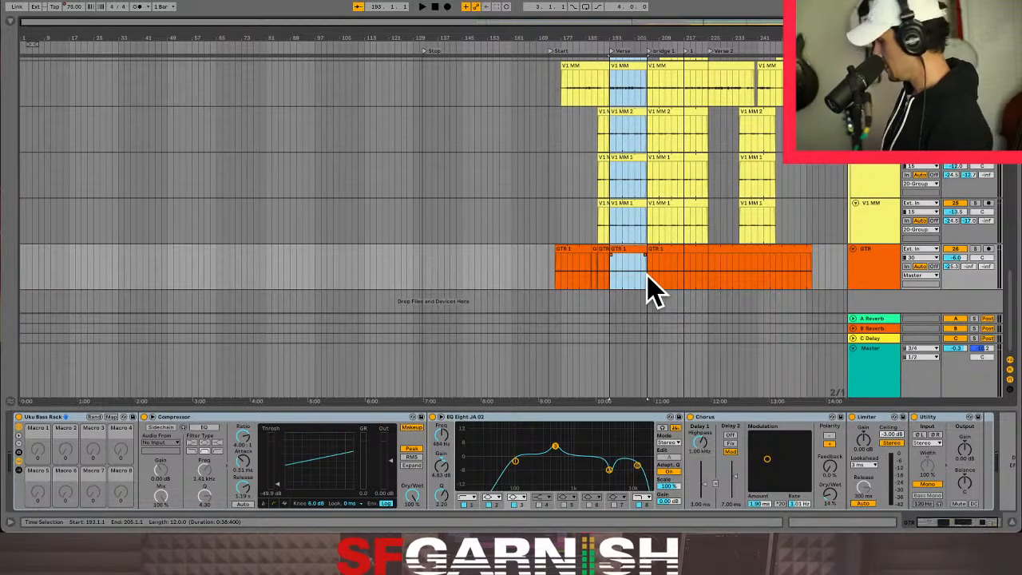
{"action": "key", "text": "ctrl+j"}
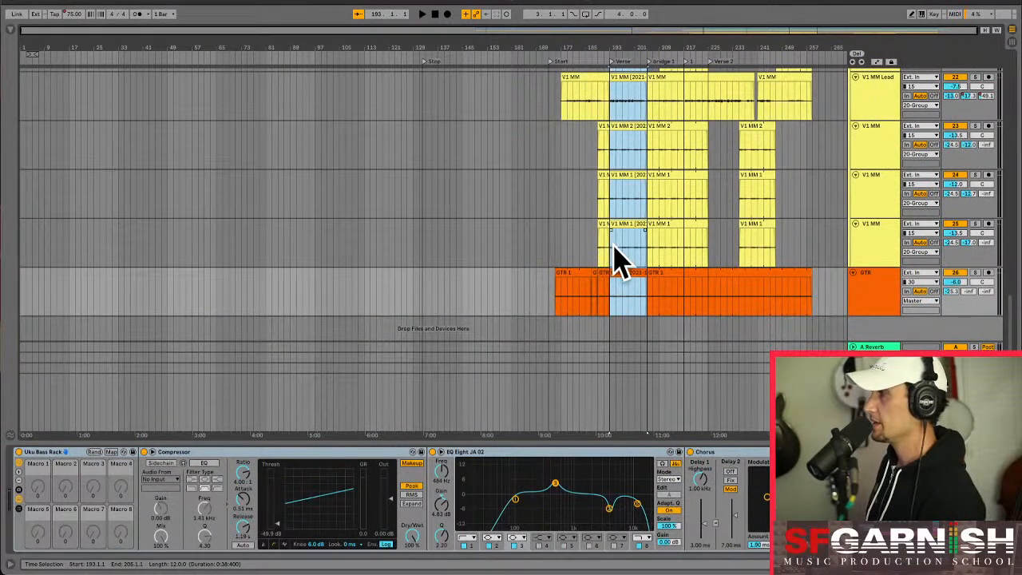
- Copy the consolidated verse clips of all tracks and switch to the Session view
{"action": "scroll", "coordinate": [611, 178], "scroll_direction": "up", "scroll_amount": 10}
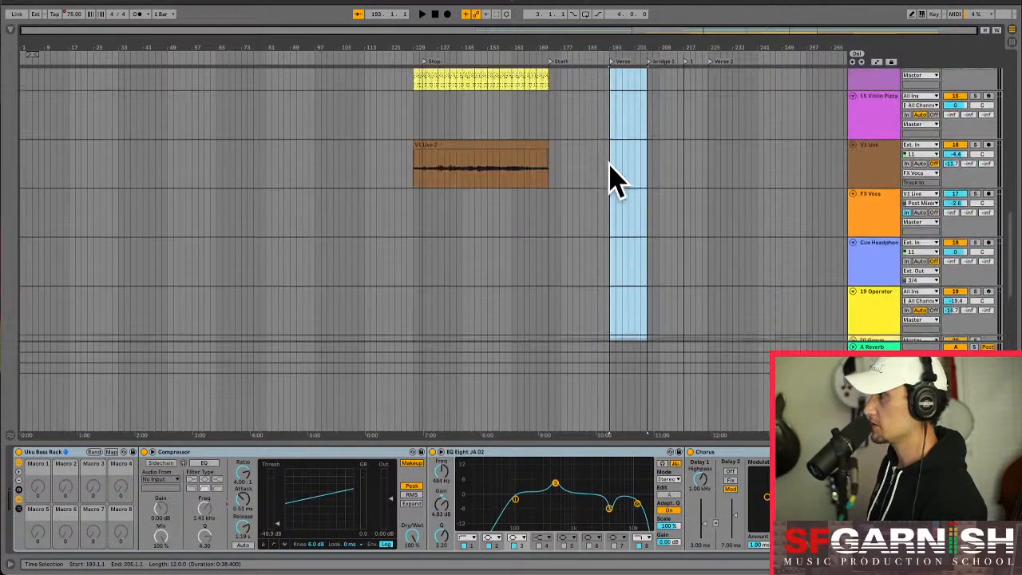
{"action": "scroll", "coordinate": [612, 178], "scroll_direction": "up", "scroll_amount": 8}
{"action": "scroll", "coordinate": [631, 285], "scroll_direction": "down", "scroll_amount": 2}
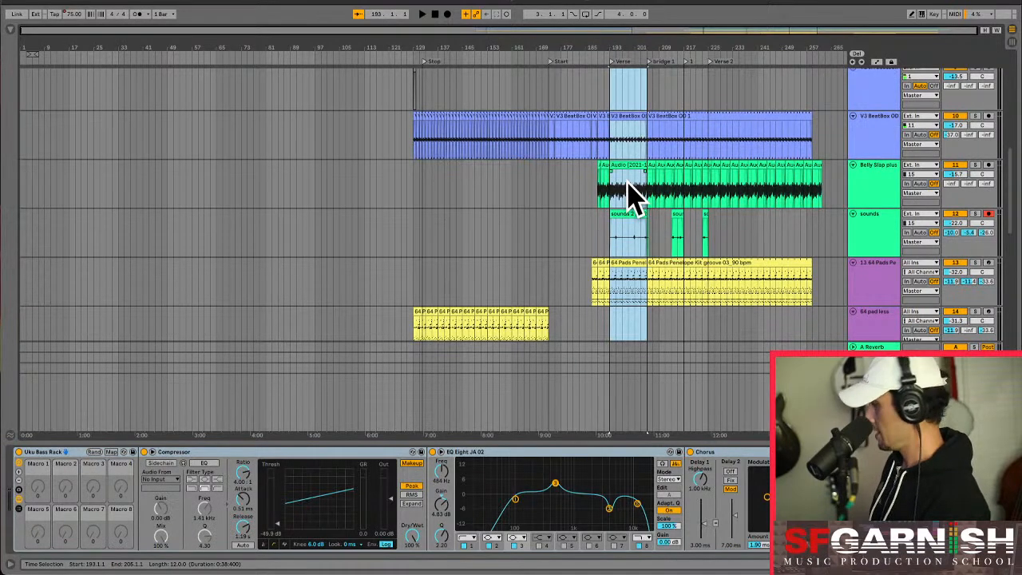
{"action": "key", "text": "Tab"}
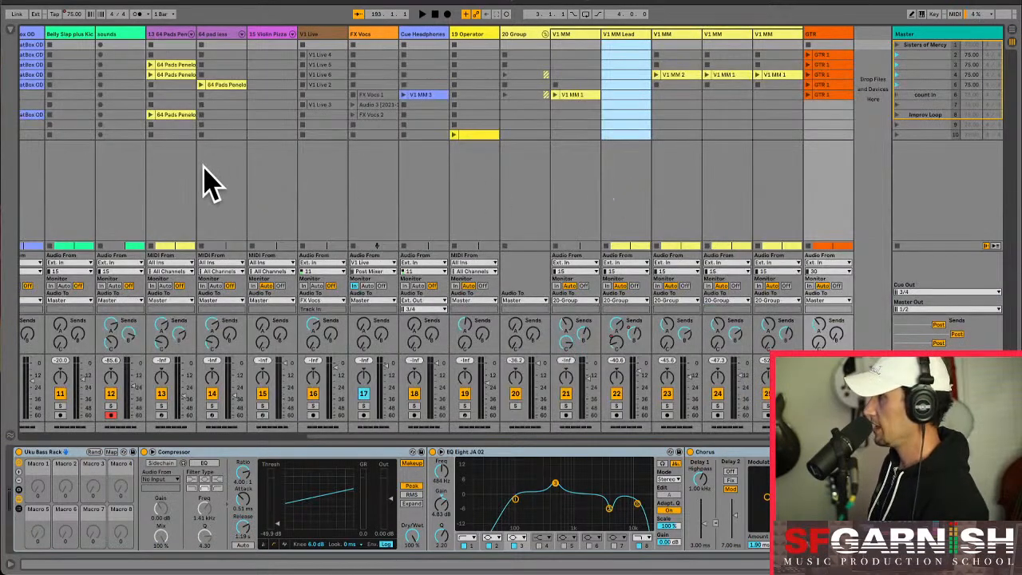
- Insert six empty scenes below scene 10
{"action": "left_click", "coordinate": [920, 136]}
{"action": "right_click", "coordinate": [919, 134]}
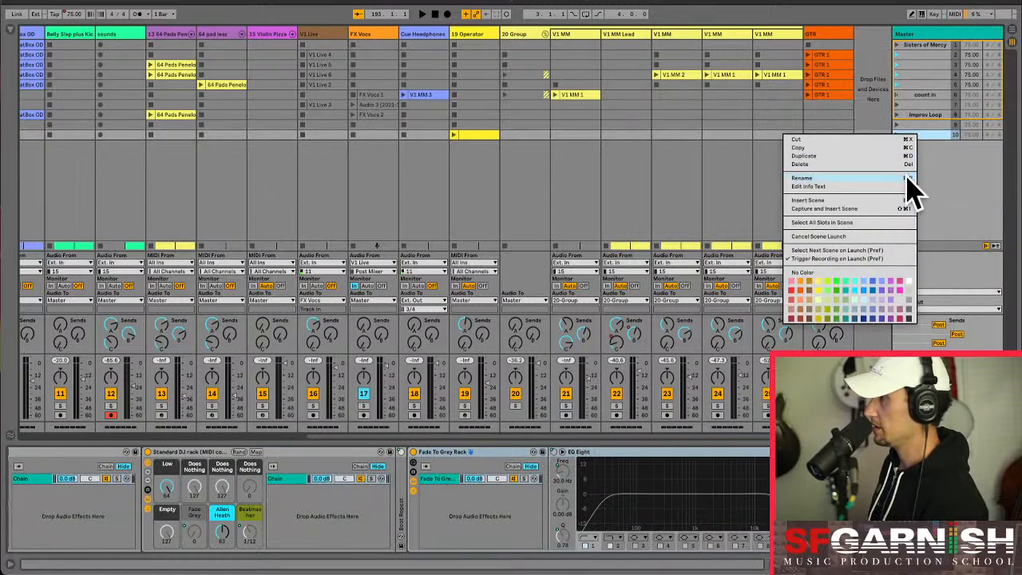
{"action": "left_click", "coordinate": [853, 201]}
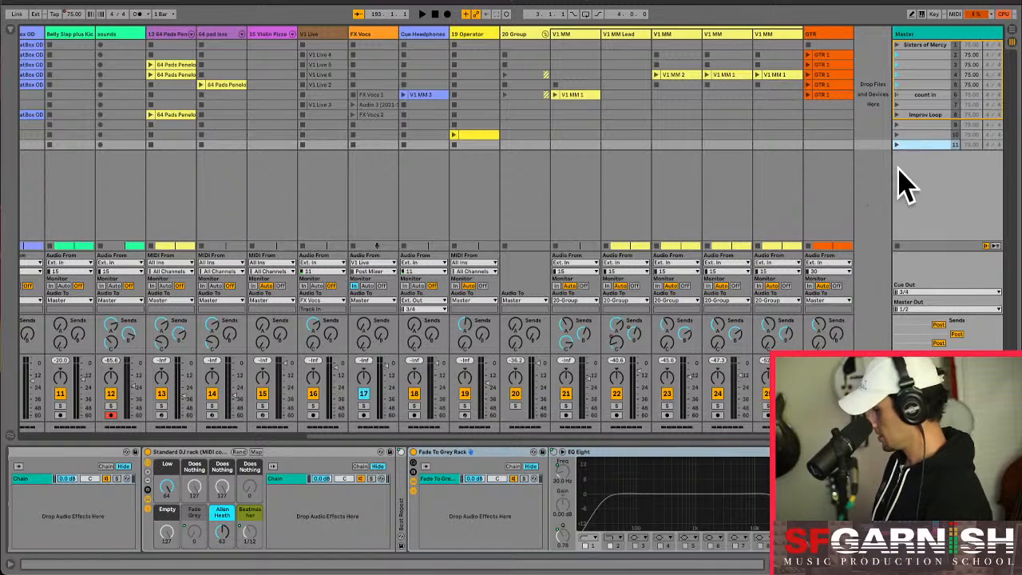
{"action": "key", "text": "ctrl+i"}
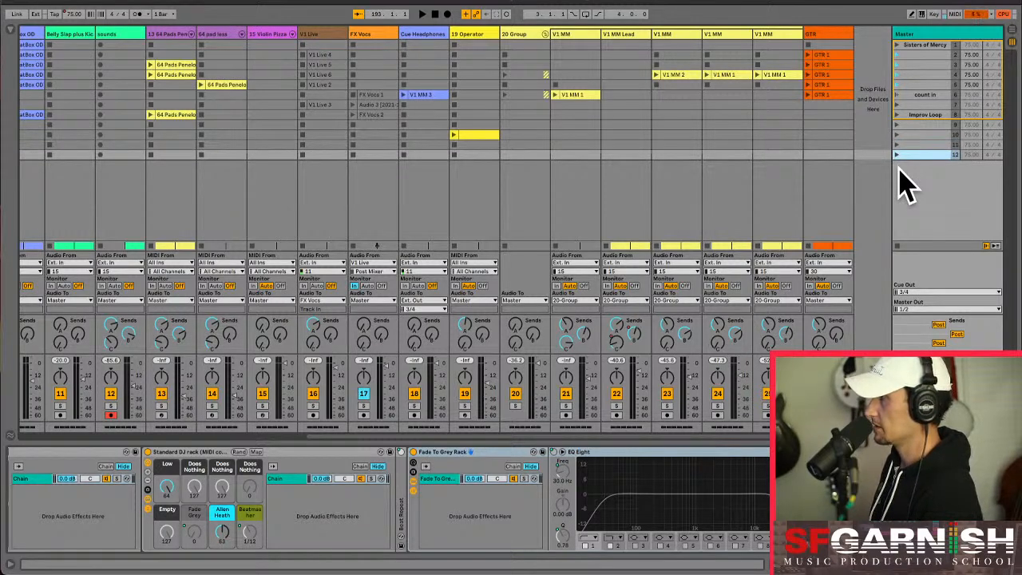
{"action": "key", "text": "ctrl+i"}
{"action": "key", "text": "ctrl+i"}
{"action": "key", "text": "ctrl+i"}
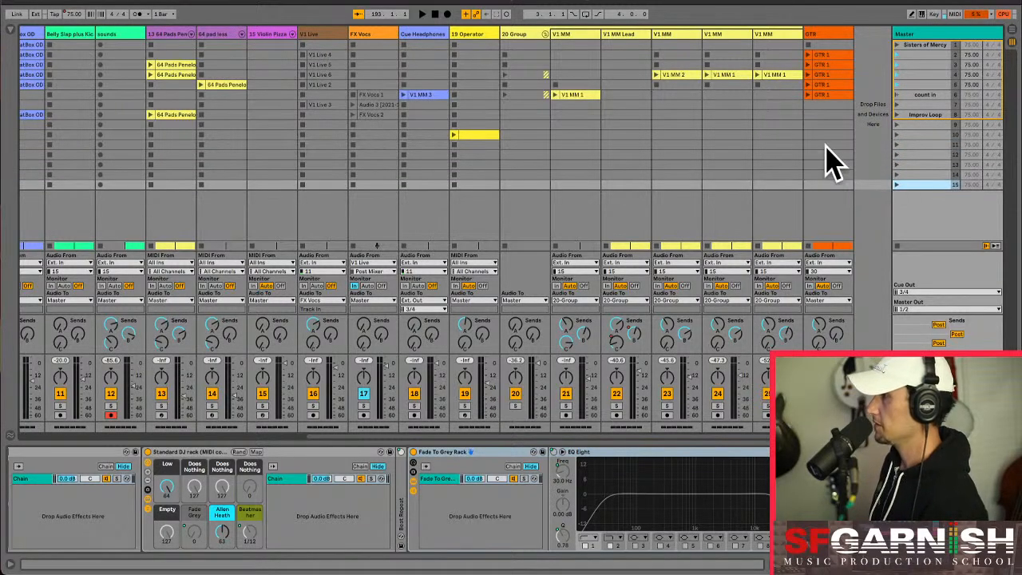
{"action": "key", "text": "ctrl+i"}
- Paste the copied verse clips into scene 14, starting at the first track
{"action": "left_click_drag", "start_coordinate": [608, 435], "coordinate": [217, 413]}
{"action": "left_click", "coordinate": [39, 176]}
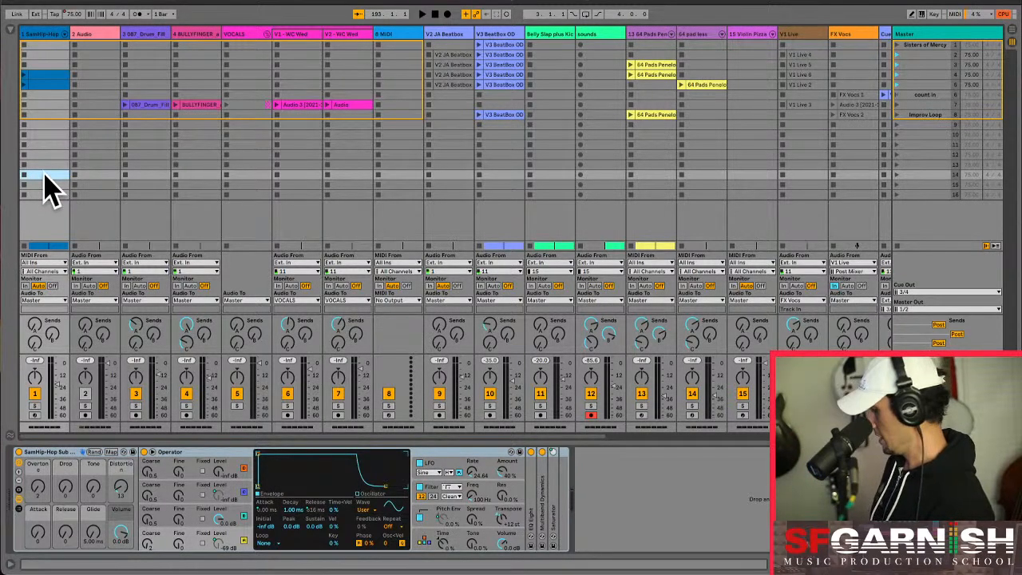
{"action": "key", "text": "super+v"}
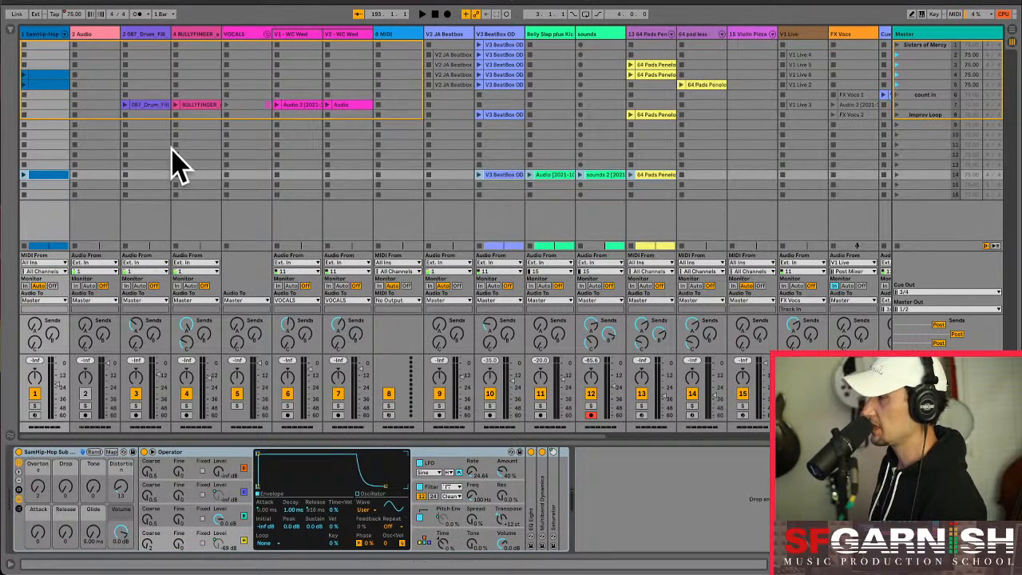
{"action": "left_click", "coordinate": [143, 195]}
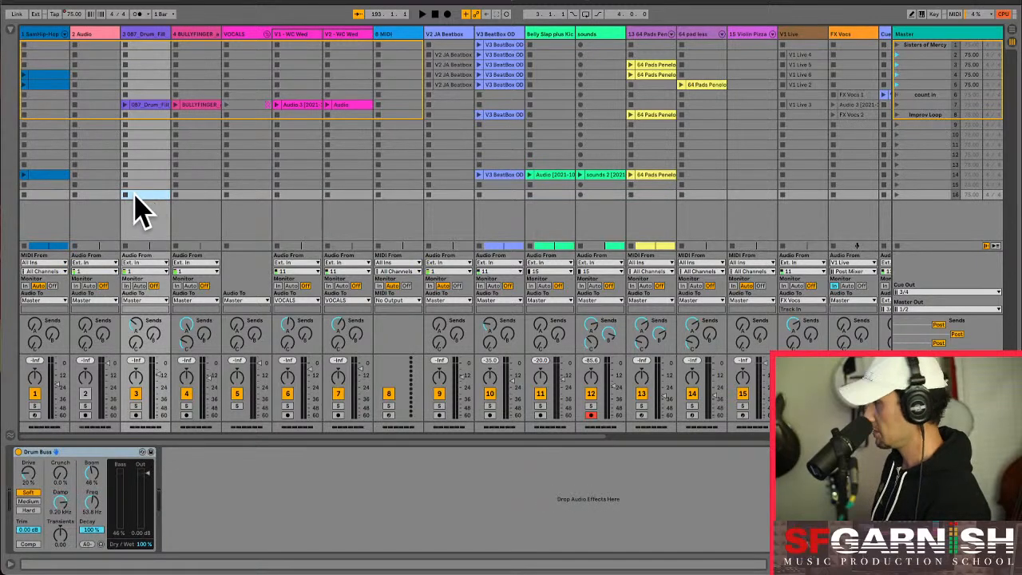
{"action": "left_click", "coordinate": [107, 196]}
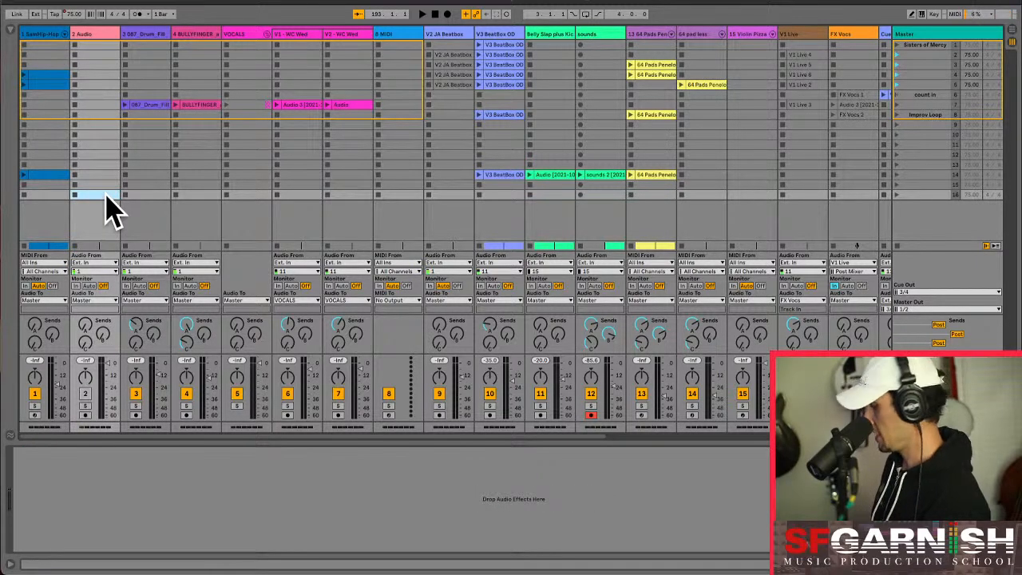
{"action": "left_click", "coordinate": [50, 174]}
- Launch scene 14 and review its playing clips and levels across the tracks, including the sounds clip
{"action": "left_click_drag", "start_coordinate": [319, 443], "coordinate": [719, 427]}
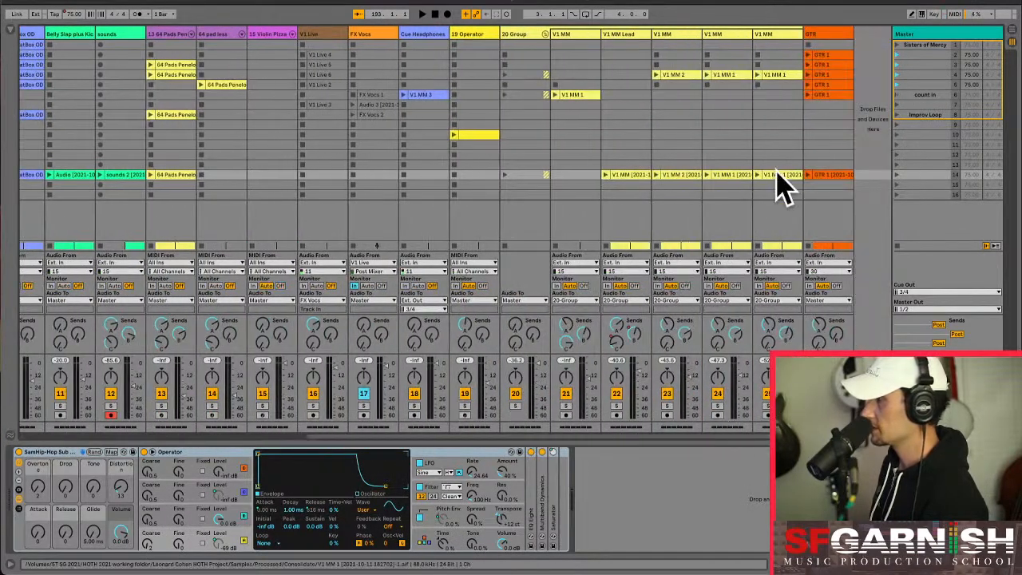
{"action": "left_click", "coordinate": [897, 174]}
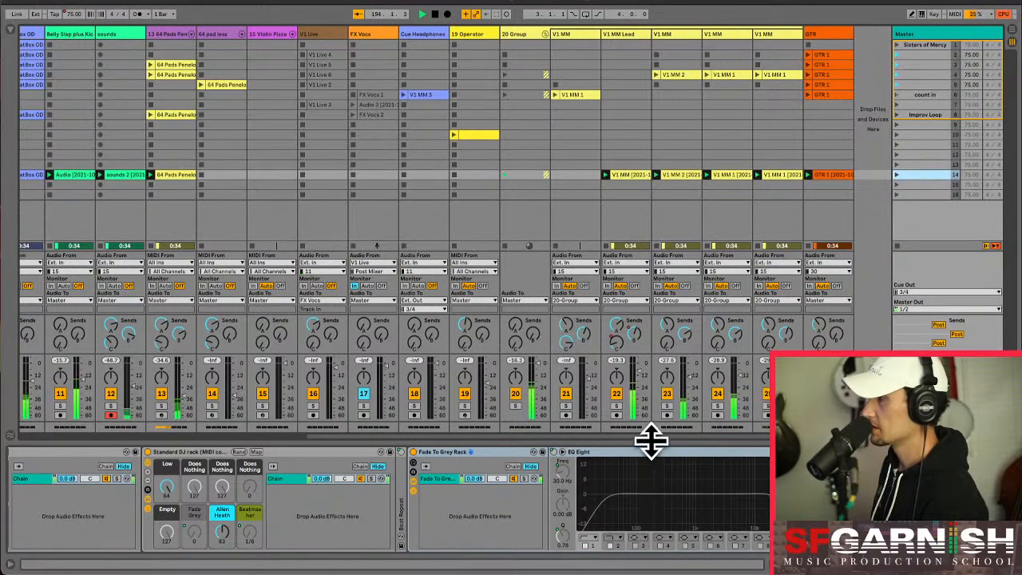
{"action": "left_click_drag", "start_coordinate": [653, 438], "coordinate": [335, 440]}
{"action": "left_click_drag", "start_coordinate": [160, 445], "coordinate": [430, 424]}
{"action": "left_click", "coordinate": [489, 174]}
{"action": "left_click", "coordinate": [489, 173]}
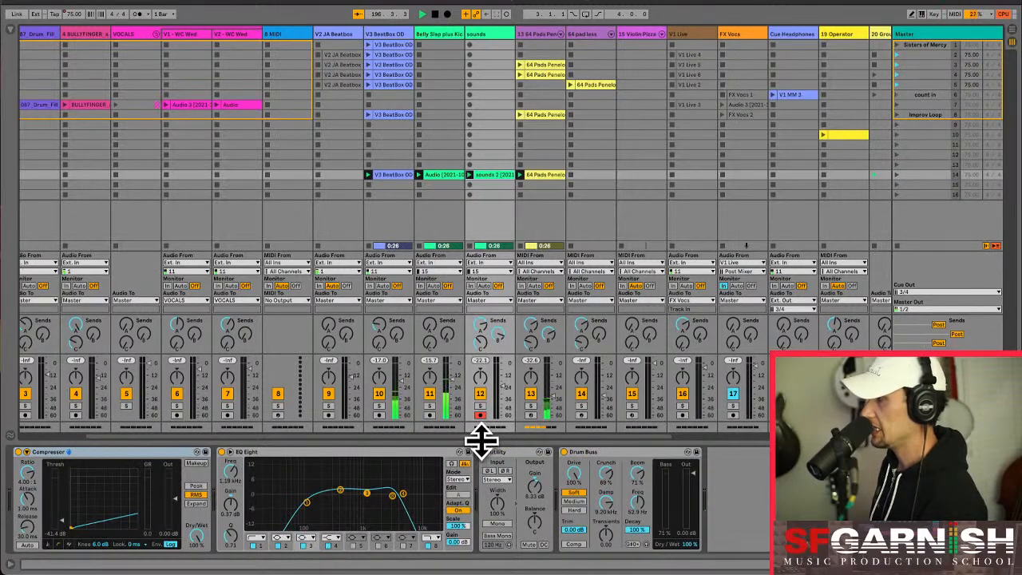
{"action": "left_click_drag", "start_coordinate": [487, 446], "coordinate": [714, 443]}
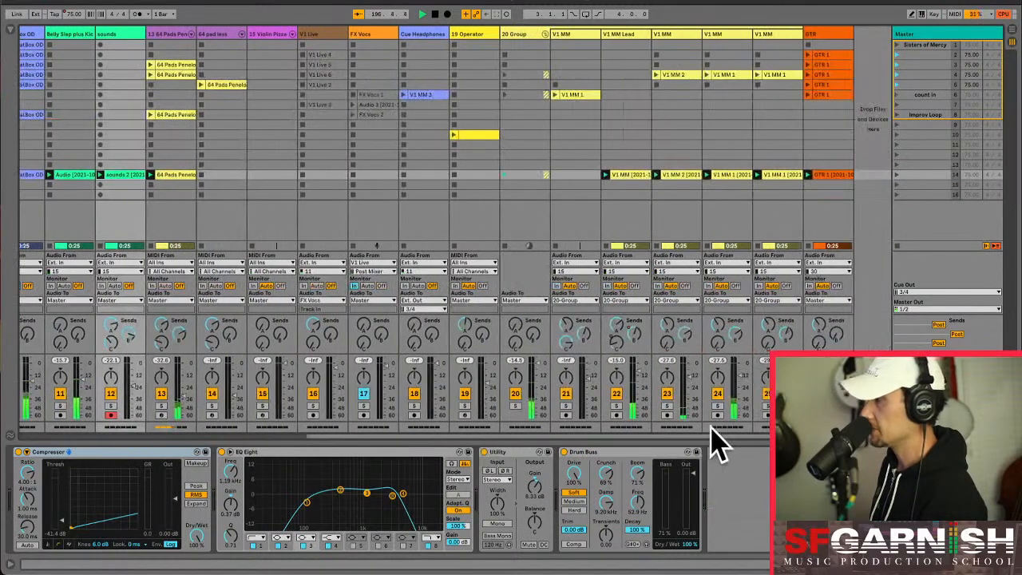
- Deactivate the V1 MM Lead track and its scene 14 clip, and name scene 14 "Verse"
{"action": "left_click", "coordinate": [616, 394]}
{"action": "left_click", "coordinate": [615, 173]}
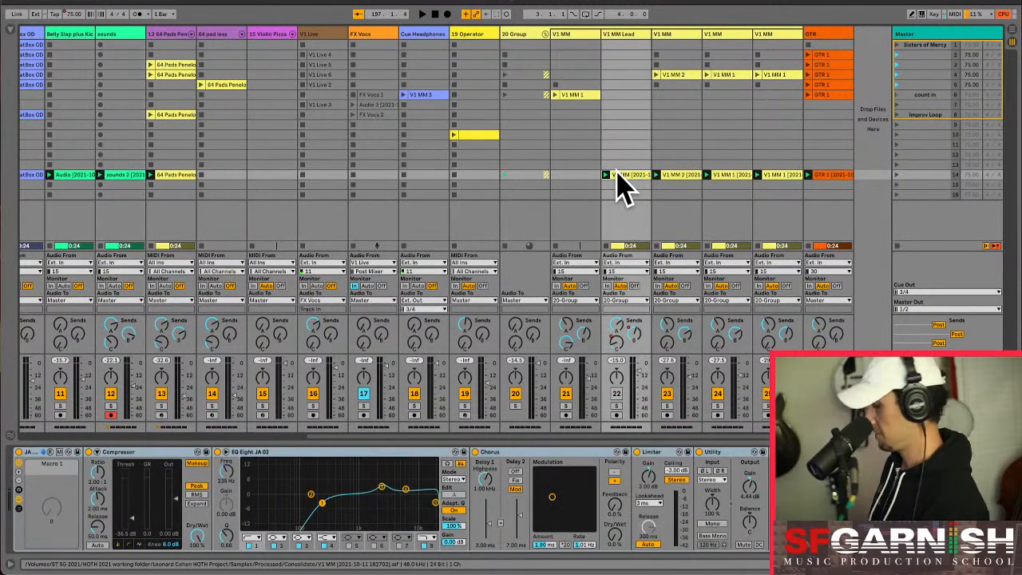
{"action": "left_click", "coordinate": [899, 177]}
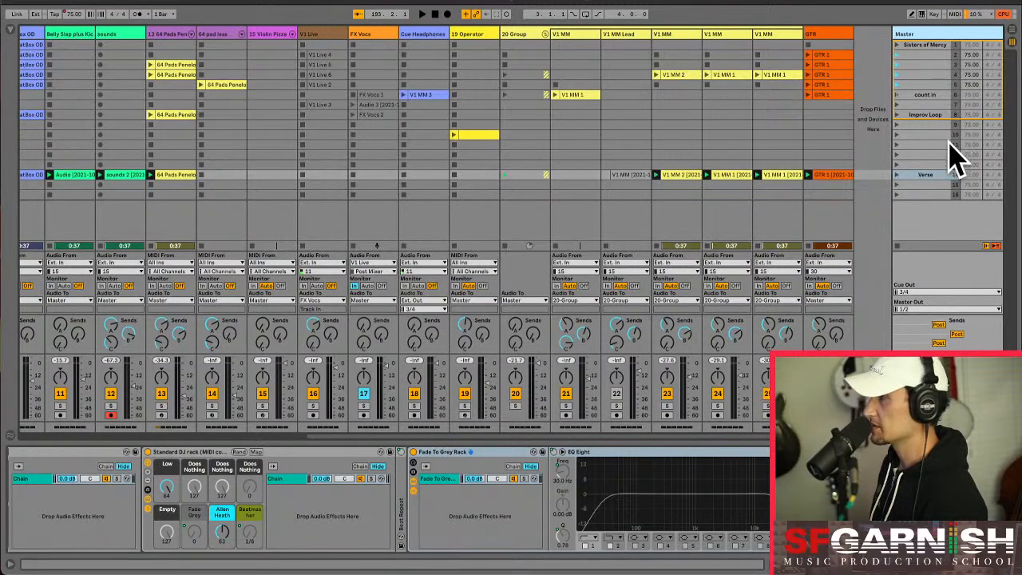
- Insert a new audio track after the GTR track and name it "FX ALL"
{"action": "left_click", "coordinate": [832, 38]}
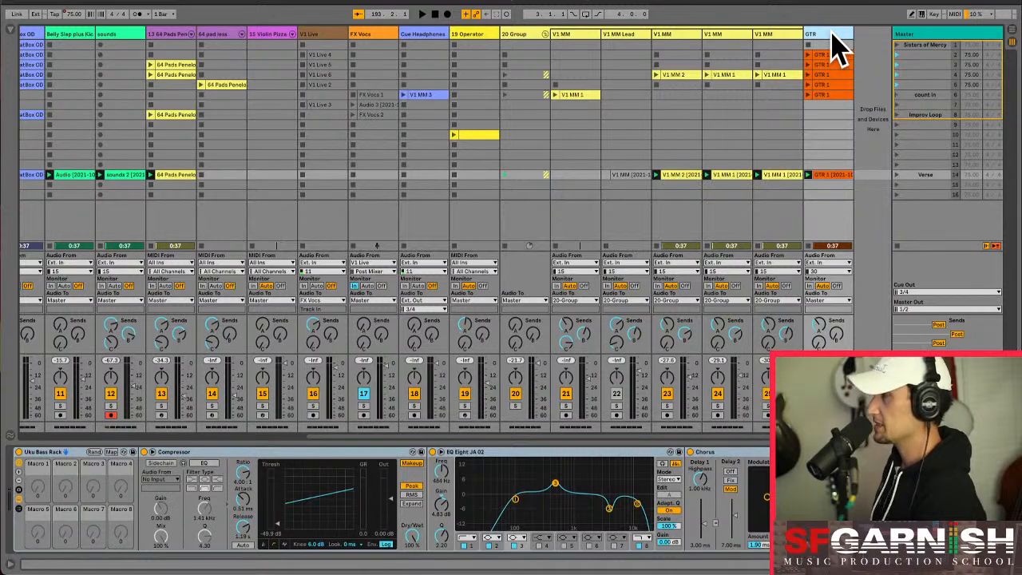
{"action": "key", "text": "ctrl+t"}
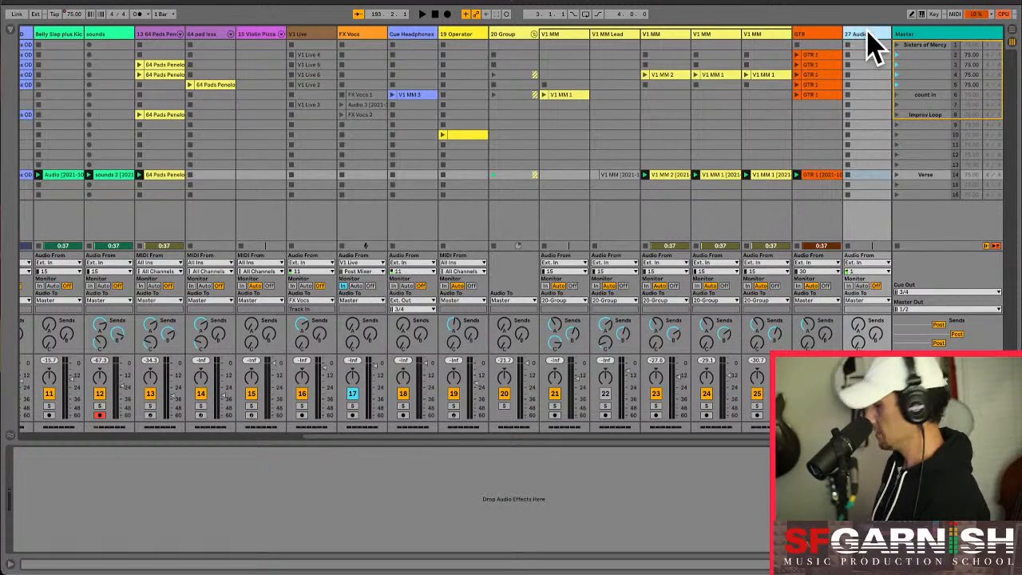
{"action": "left_click", "coordinate": [869, 32]}
{"action": "type", "text": "FX "}
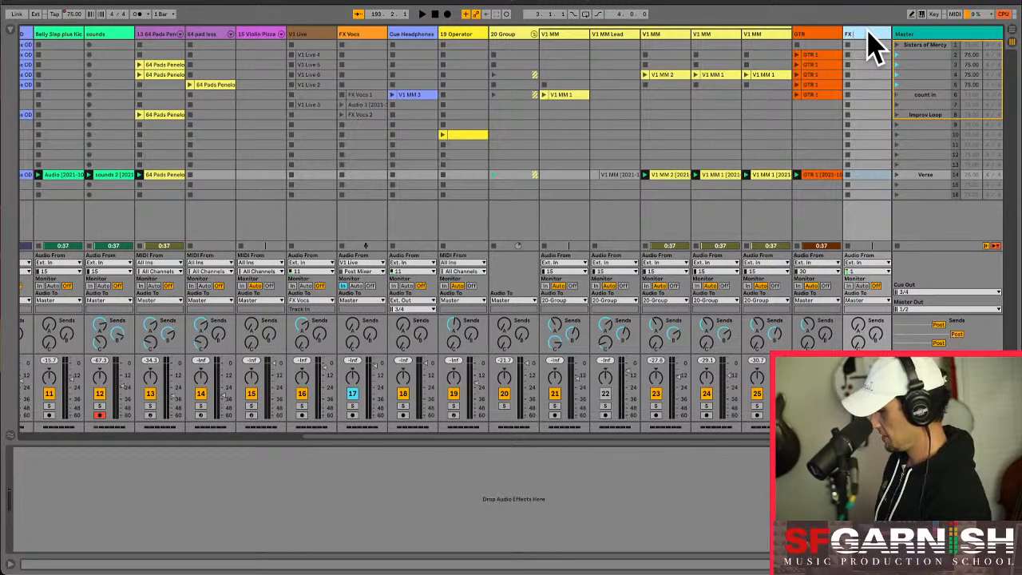
{"action": "type", "text": "ALL"}
{"action": "key", "text": "Return"}
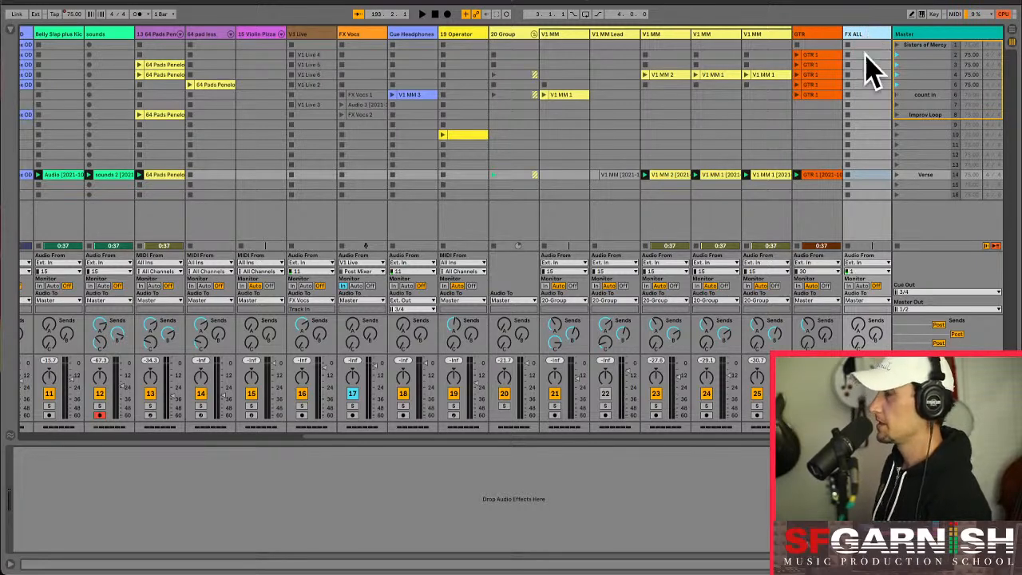
- Set the FX ALL track to receive external input 7 and switch its monitoring to In
{"action": "left_click", "coordinate": [850, 286]}
{"action": "left_click", "coordinate": [876, 286]}
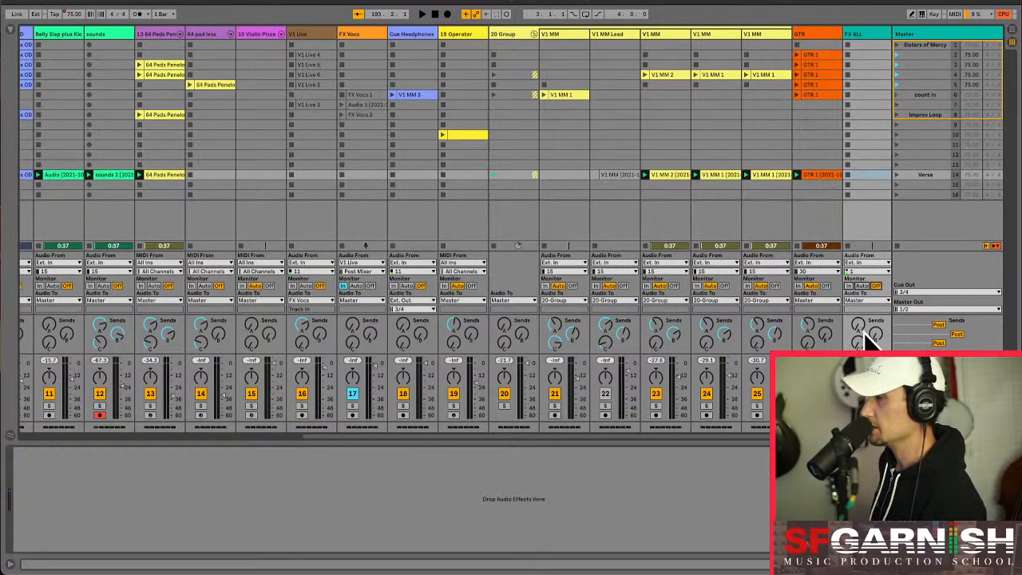
{"action": "scroll", "coordinate": [757, 451], "scroll_direction": "left", "scroll_amount": 5}
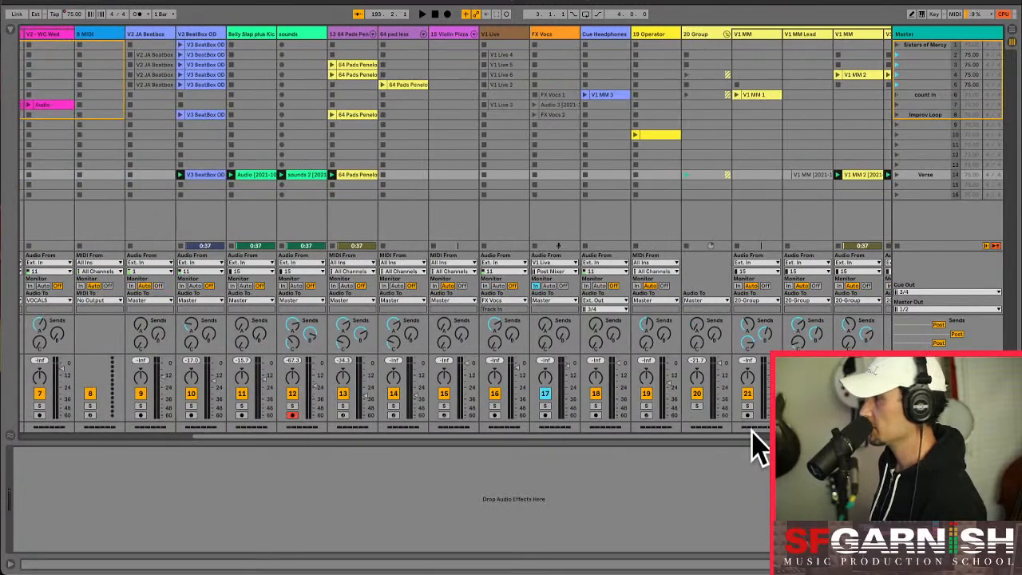
{"action": "scroll", "coordinate": [760, 445], "scroll_direction": "right", "scroll_amount": 5}
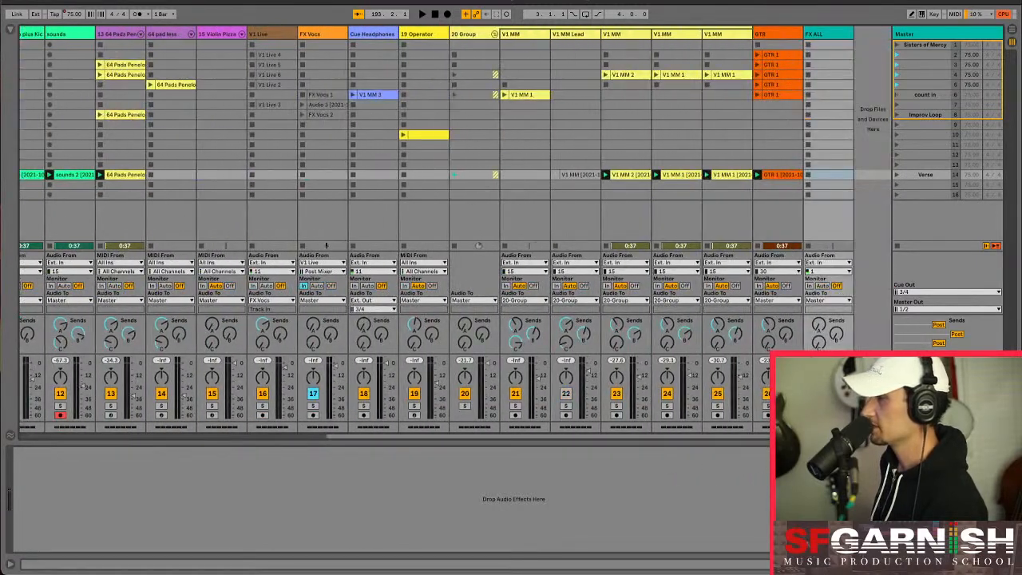
{"action": "left_click", "coordinate": [843, 271]}
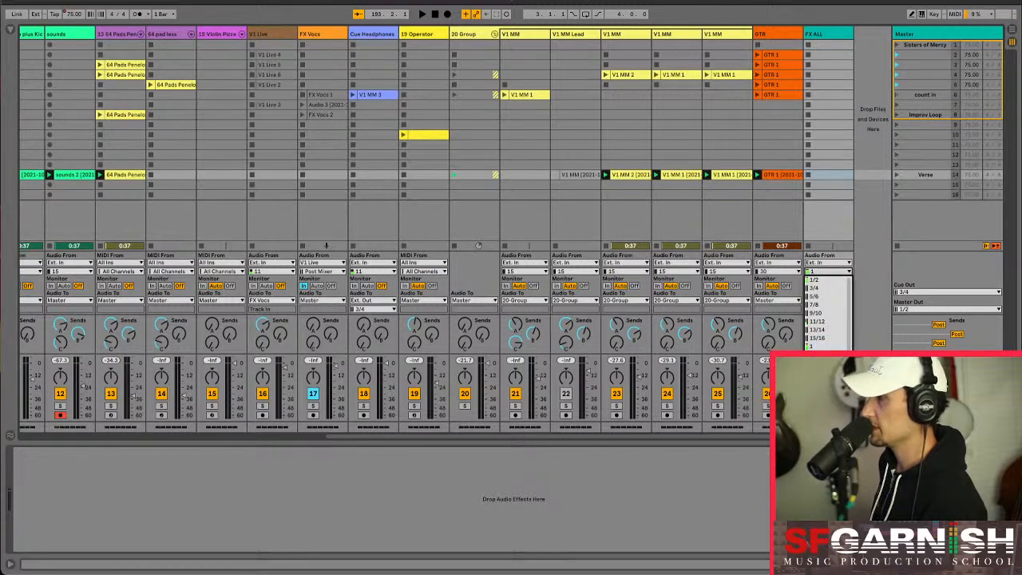
{"action": "left_click", "coordinate": [826, 396]}
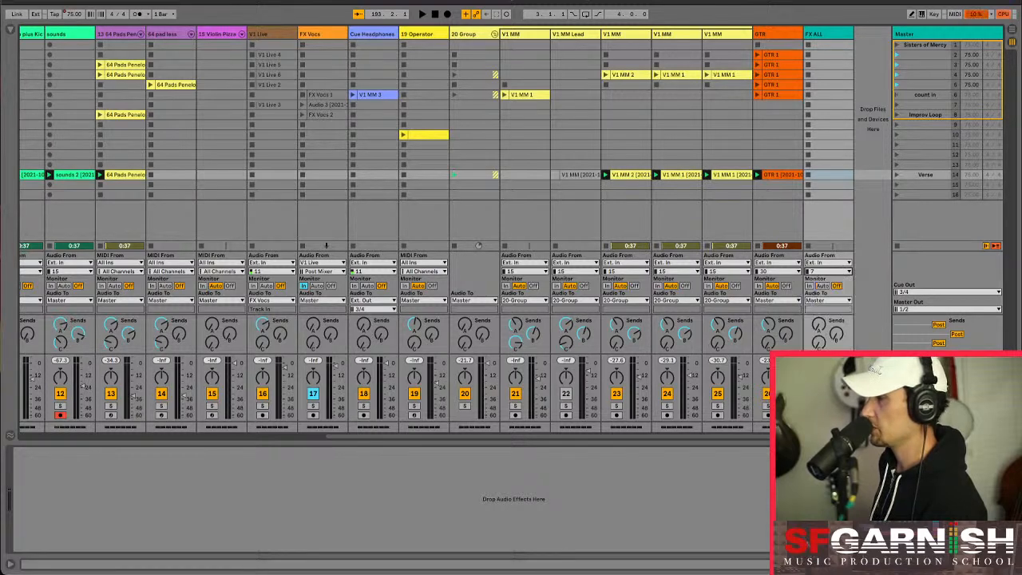
{"action": "left_click", "coordinate": [810, 286]}
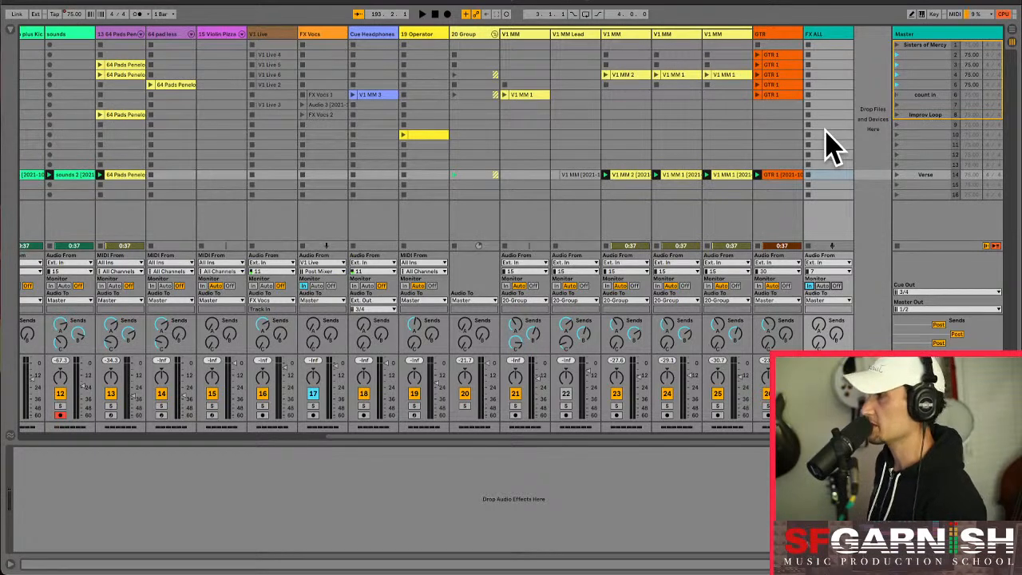
{"action": "left_click", "coordinate": [831, 44]}
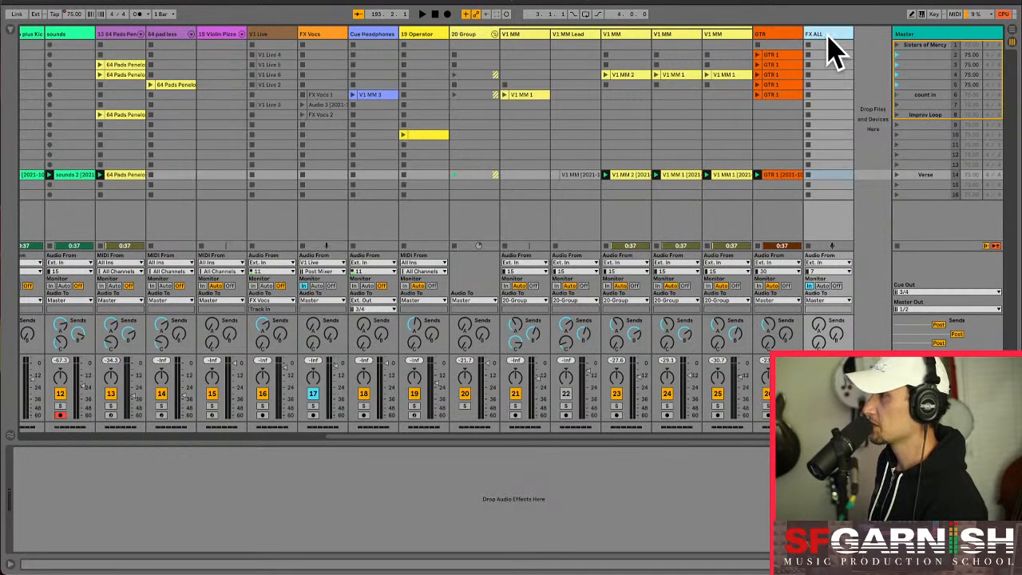
{"action": "left_click", "coordinate": [830, 263]}
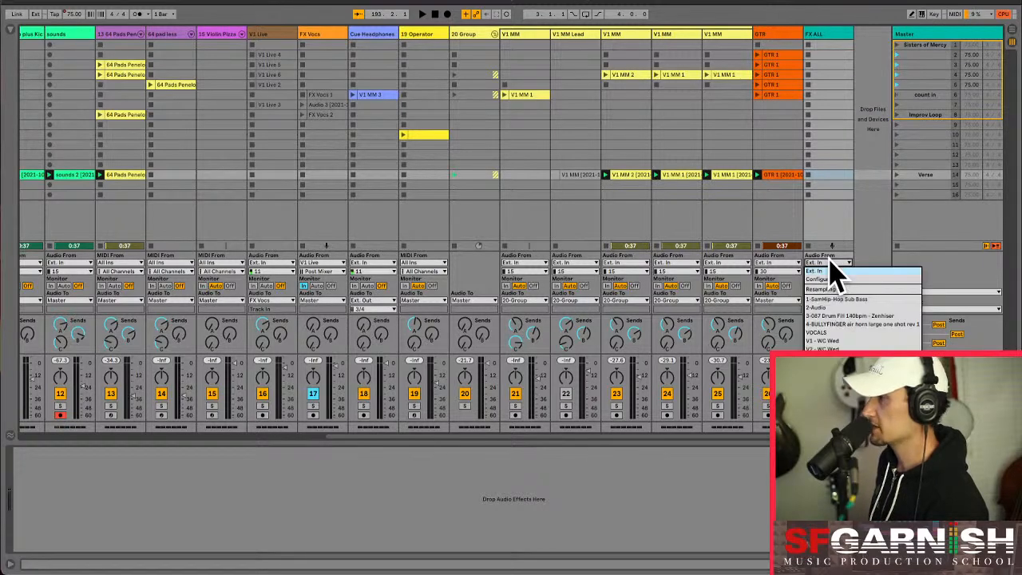
{"action": "left_click", "coordinate": [831, 271]}
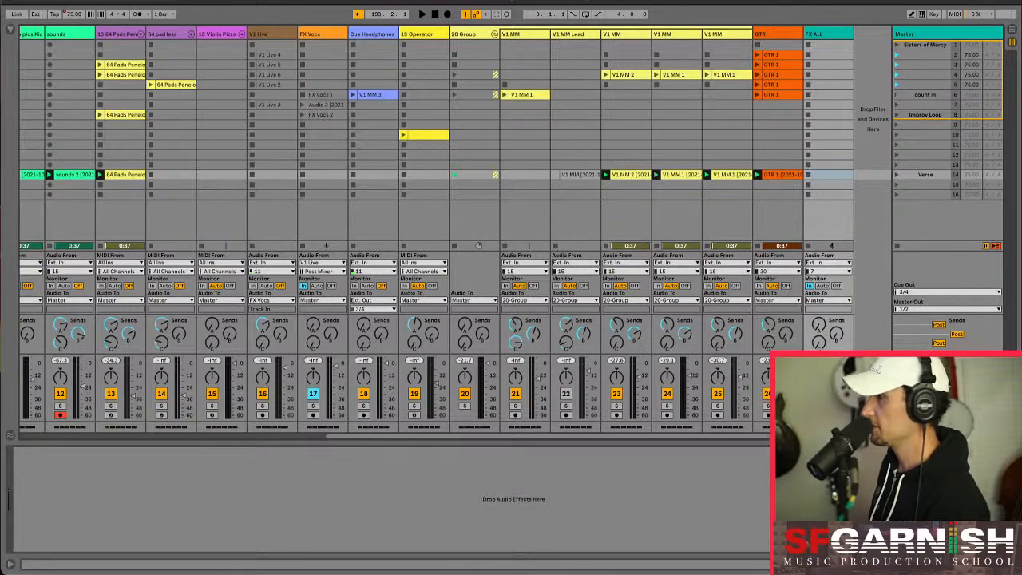
- Group every track from the first bass track through GTR, leaving out FX ALL, and name the group "ALL"
{"action": "scroll", "coordinate": [347, 360], "scroll_direction": "left", "scroll_amount": 10}
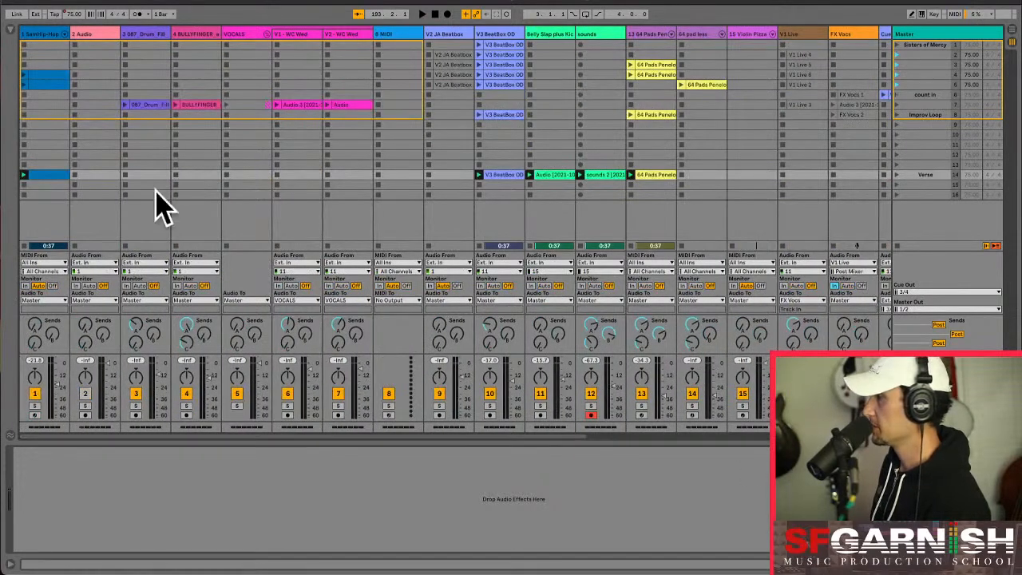
{"action": "left_click", "coordinate": [46, 36]}
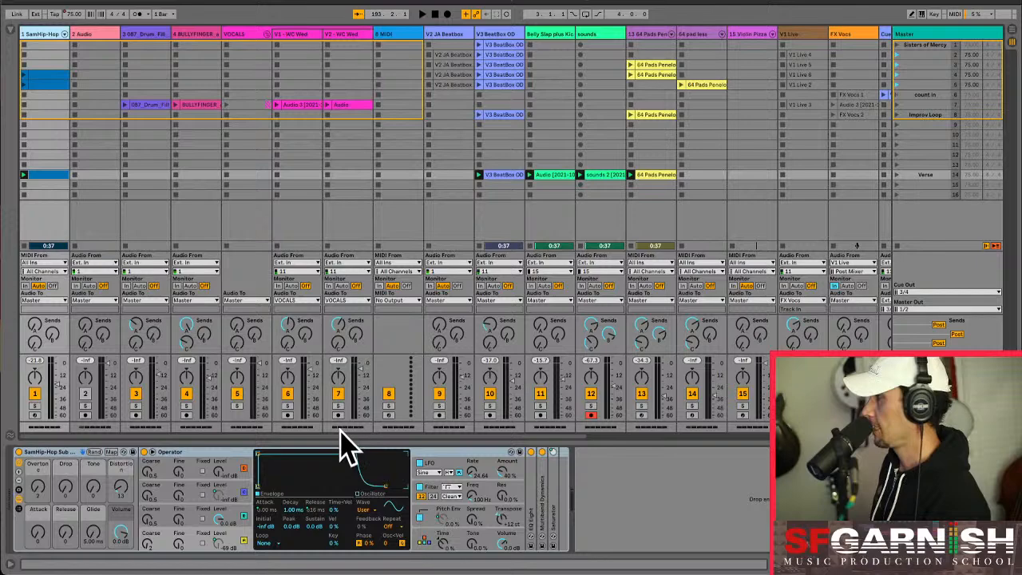
{"action": "left_click_drag", "start_coordinate": [341, 432], "coordinate": [678, 440]}
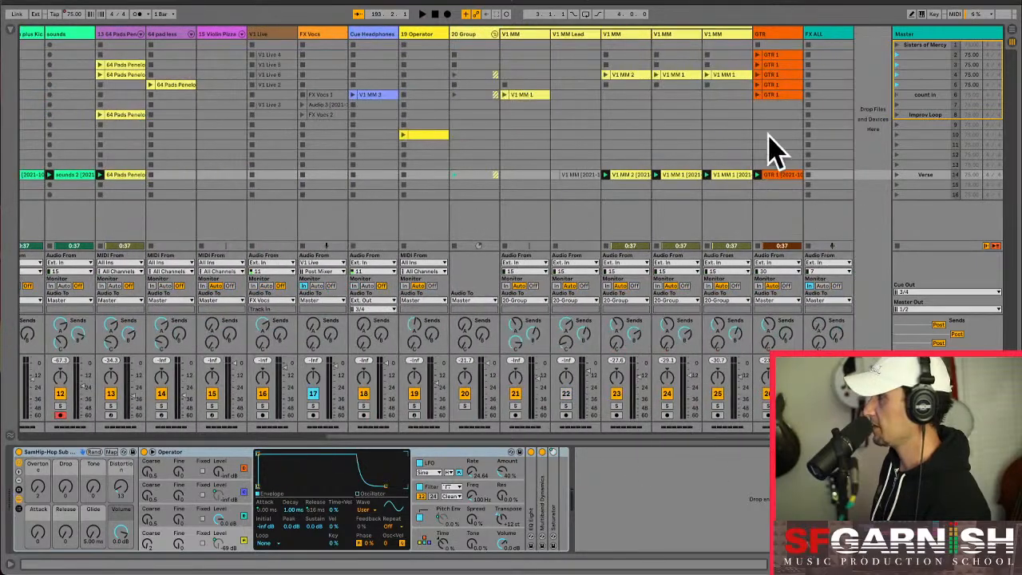
{"action": "left_click", "coordinate": [785, 33], "text": "shift"}
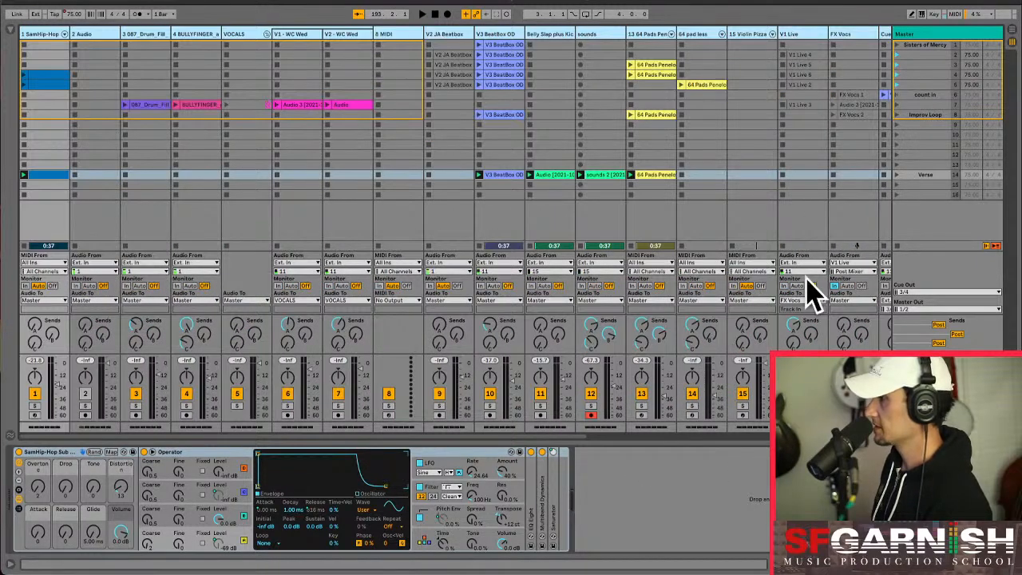
{"action": "left_click_drag", "start_coordinate": [550, 435], "coordinate": [857, 436]}
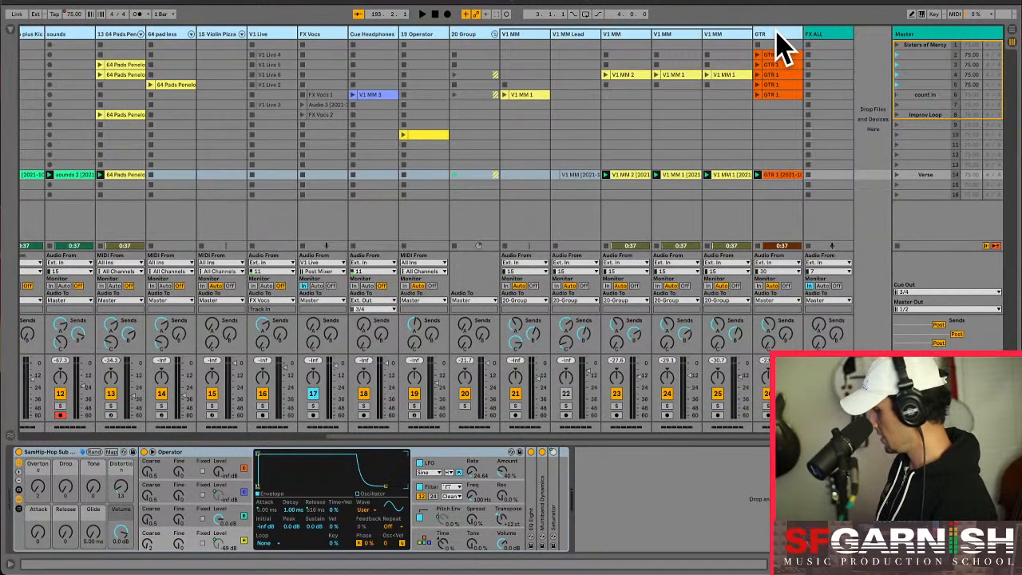
{"action": "key", "text": "super+g"}
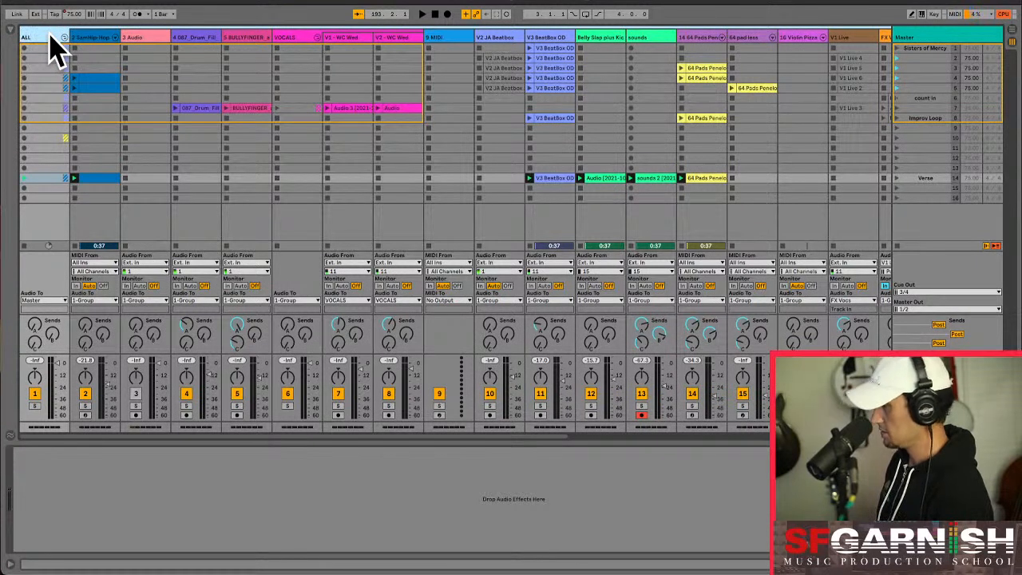
{"action": "key", "text": "Return"}
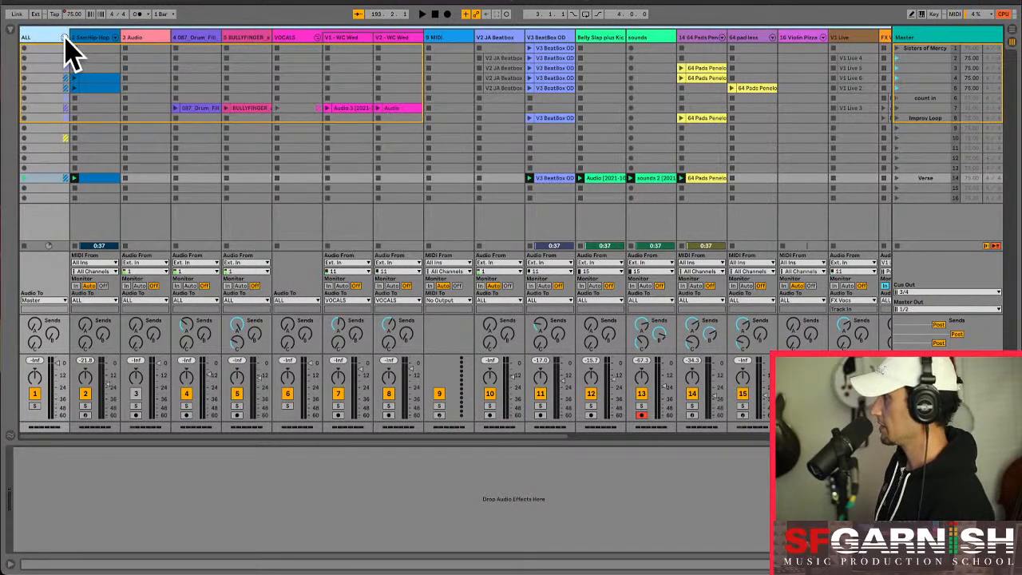
- Fold the ALL group and route its output to the FX ALL track, testing the signal with the group's Verse clips
{"action": "left_click", "coordinate": [64, 37]}
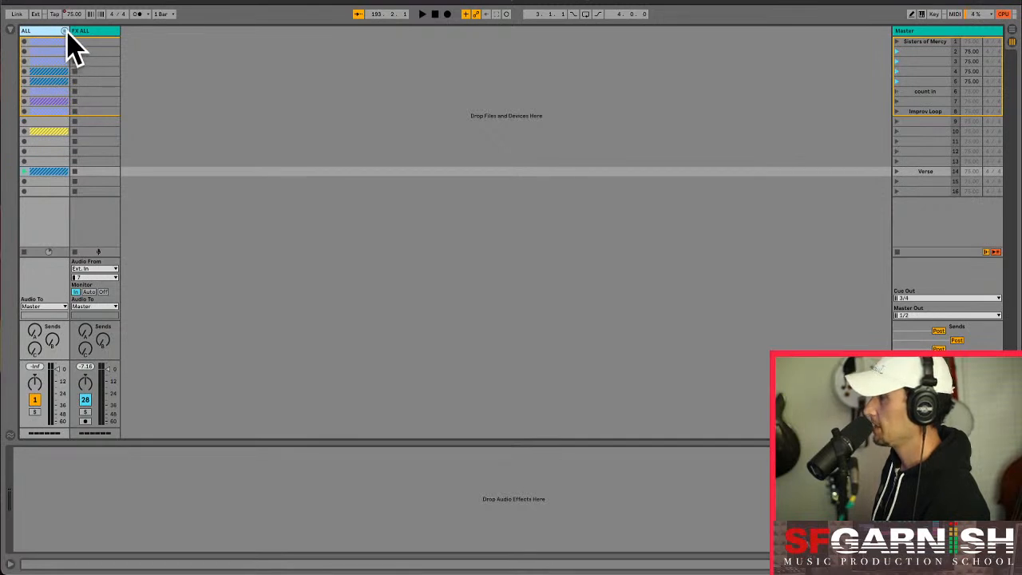
{"action": "left_click", "coordinate": [59, 307]}
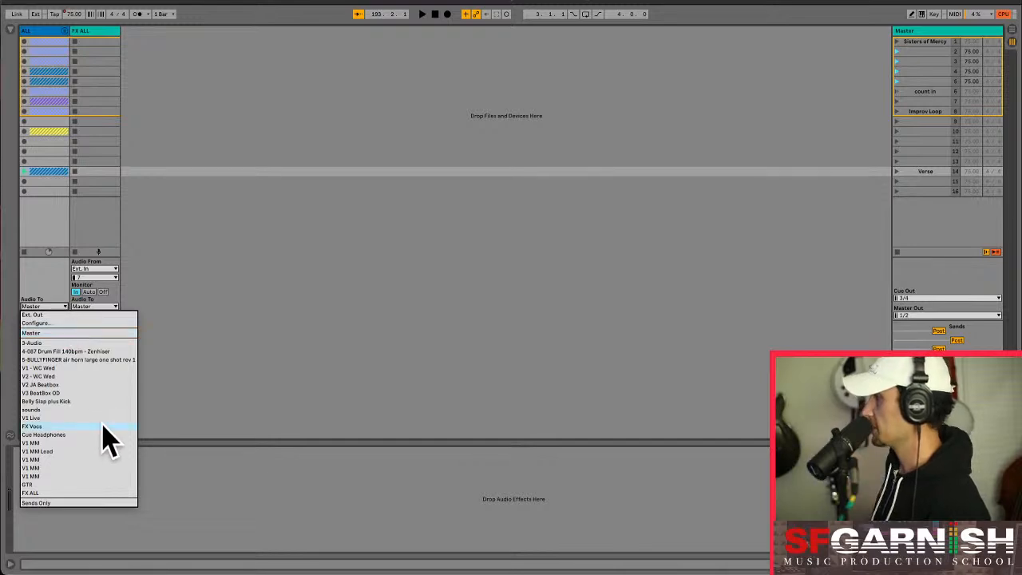
{"action": "left_click", "coordinate": [93, 493]}
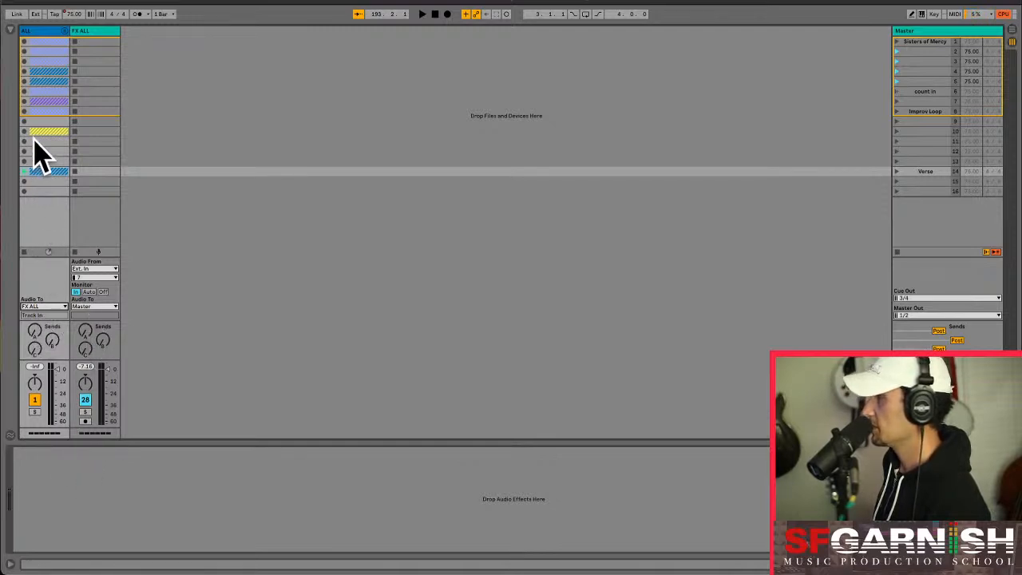
{"action": "left_click", "coordinate": [25, 172]}
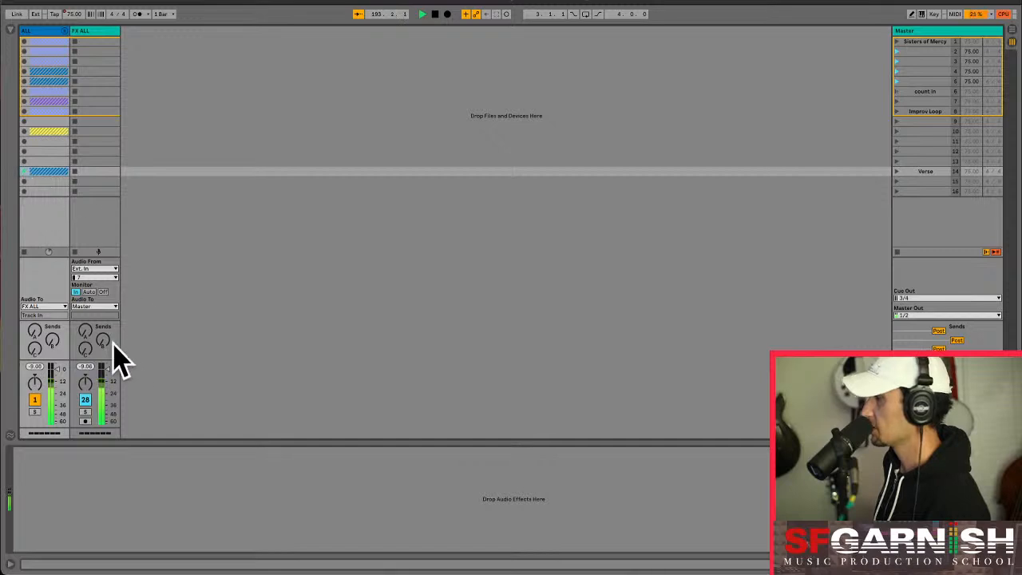
{"action": "left_click", "coordinate": [101, 31]}
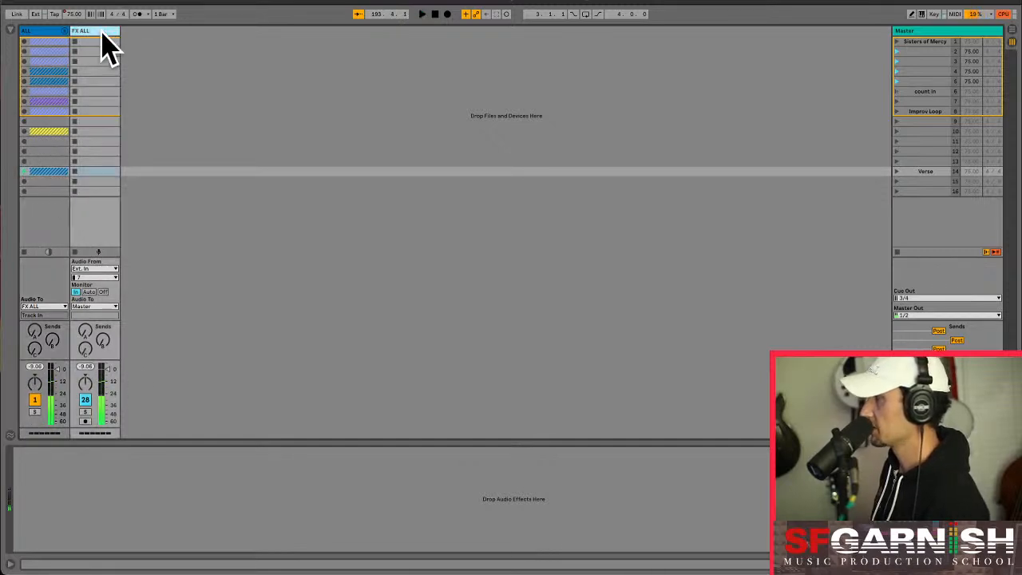
- Transfer the Master track's chain of effect racks and devices to the FX ALL track
{"action": "left_click", "coordinate": [926, 43]}
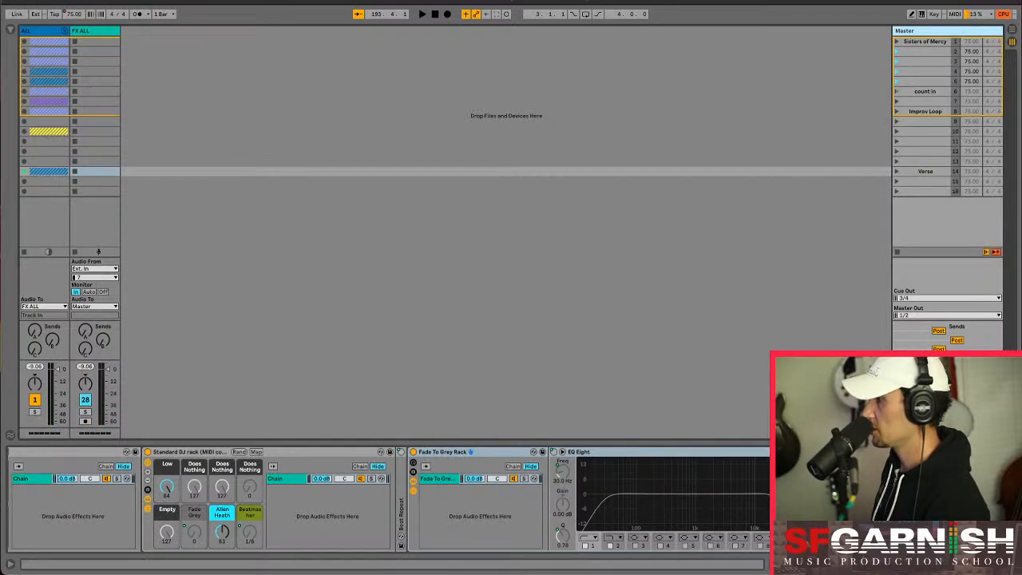
{"action": "scroll", "coordinate": [388, 499], "scroll_direction": "left", "scroll_amount": 5}
{"action": "left_click", "coordinate": [37, 452], "text": "shift"}
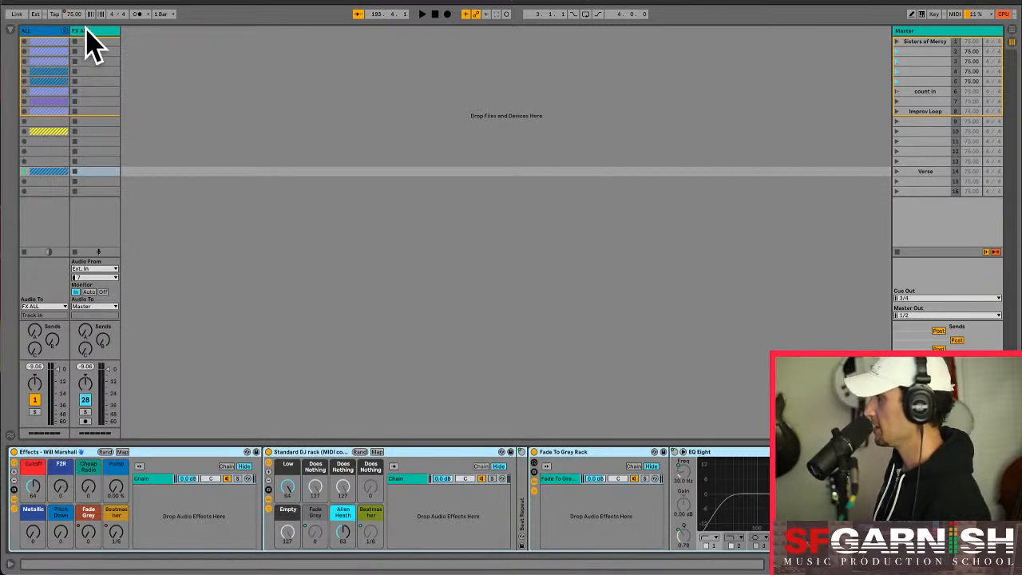
{"action": "key", "text": "Delete"}
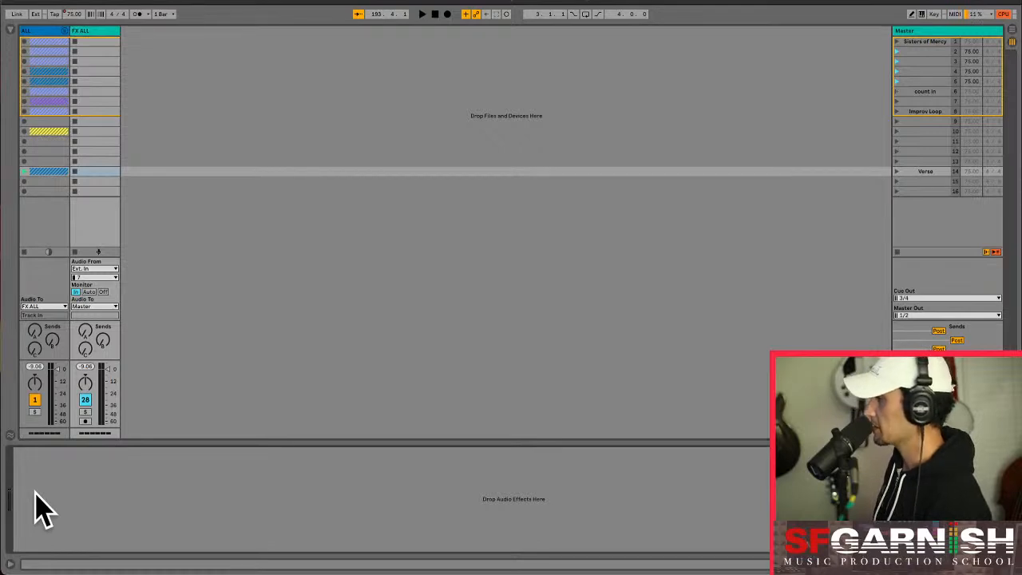
{"action": "key", "text": "ctrl+z"}
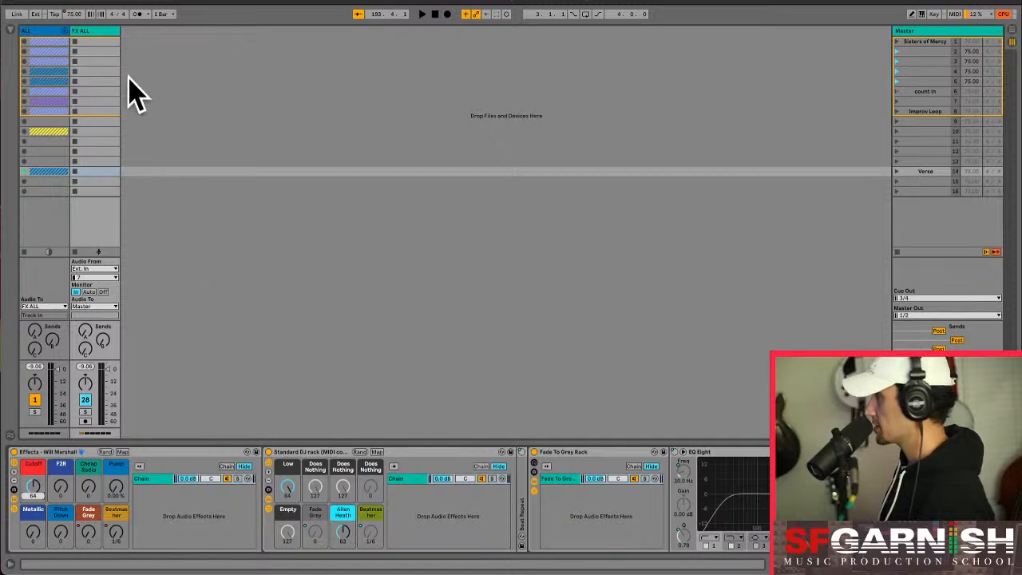
- Unfold the ALL group, copy the GTR track's Verse clip into the FX ALL slot of scene 14, and lower the copy's gain to -inf dB
{"action": "left_click", "coordinate": [103, 171]}
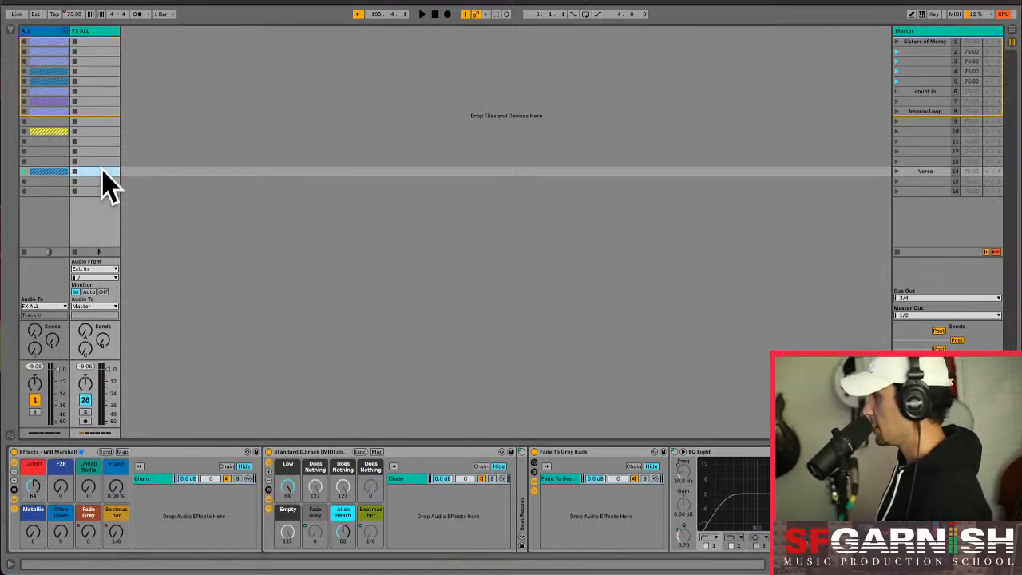
{"action": "left_click", "coordinate": [65, 31]}
{"action": "left_click_drag", "start_coordinate": [112, 436], "coordinate": [650, 417]}
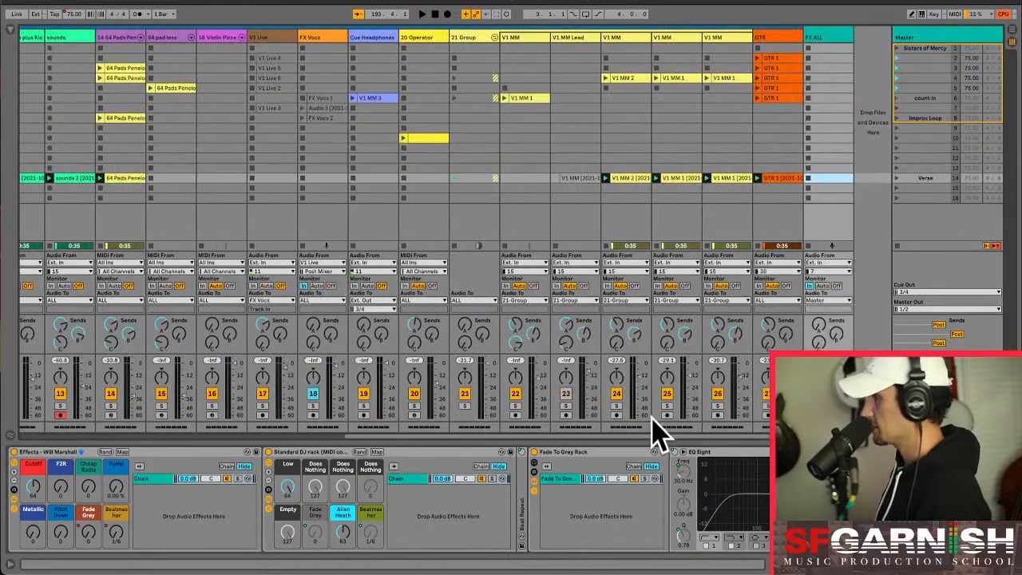
{"action": "left_click", "coordinate": [775, 179]}
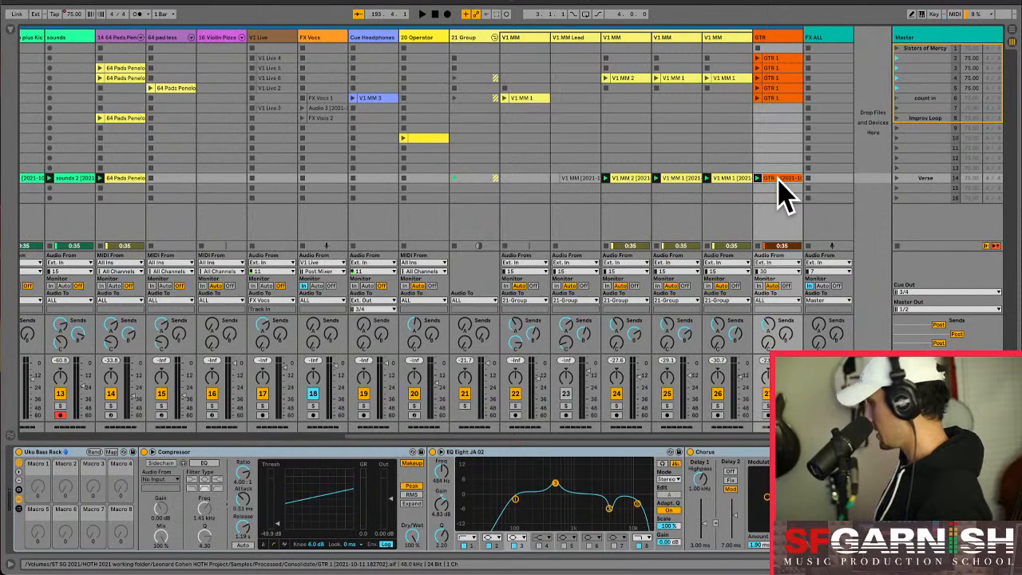
{"action": "left_click", "coordinate": [831, 178]}
{"action": "key", "text": "super+v"}
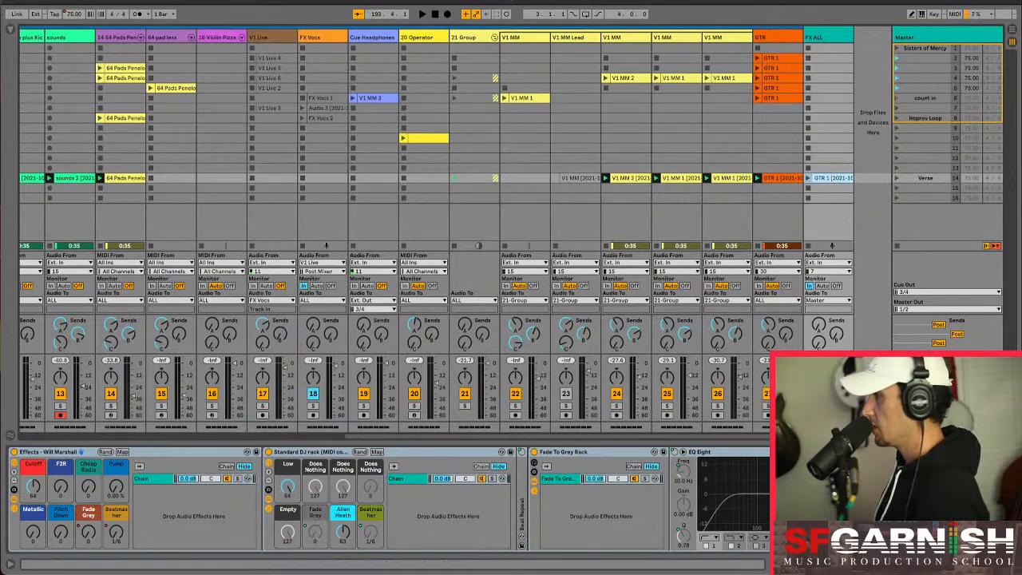
{"action": "key", "text": "shift+Tab"}
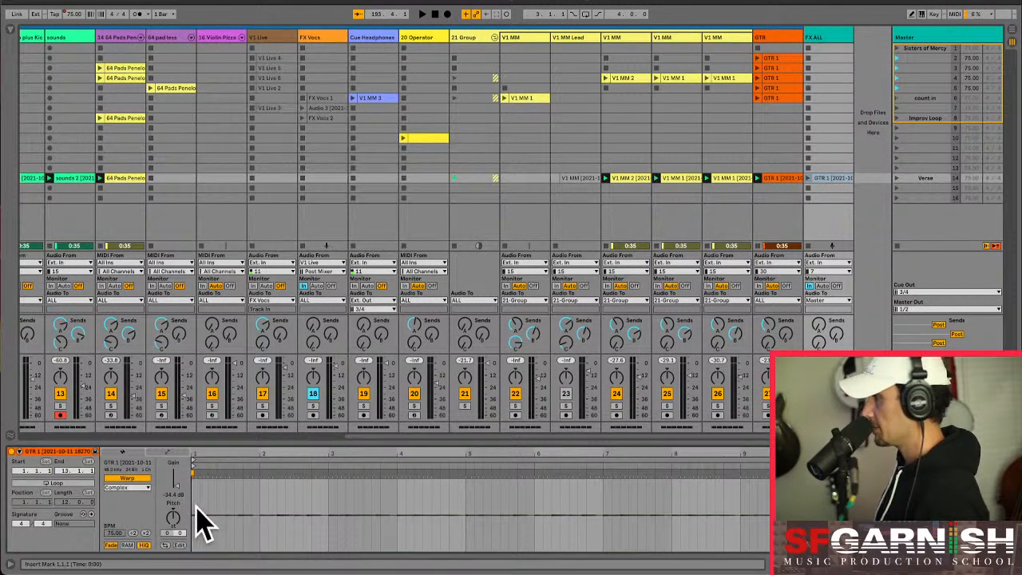
{"action": "left_click_drag", "start_coordinate": [177, 486], "coordinate": [177, 520]}
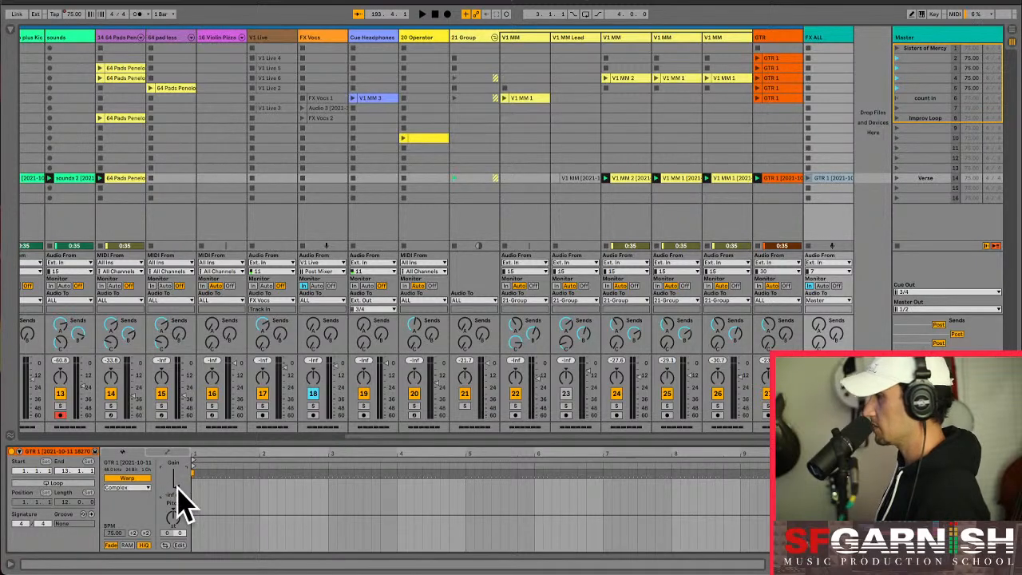
- Raise the gain of the FX ALL track's Verse clip to -7.39 dB and launch the clip
{"action": "left_click_drag", "start_coordinate": [178, 484], "coordinate": [178, 463]}
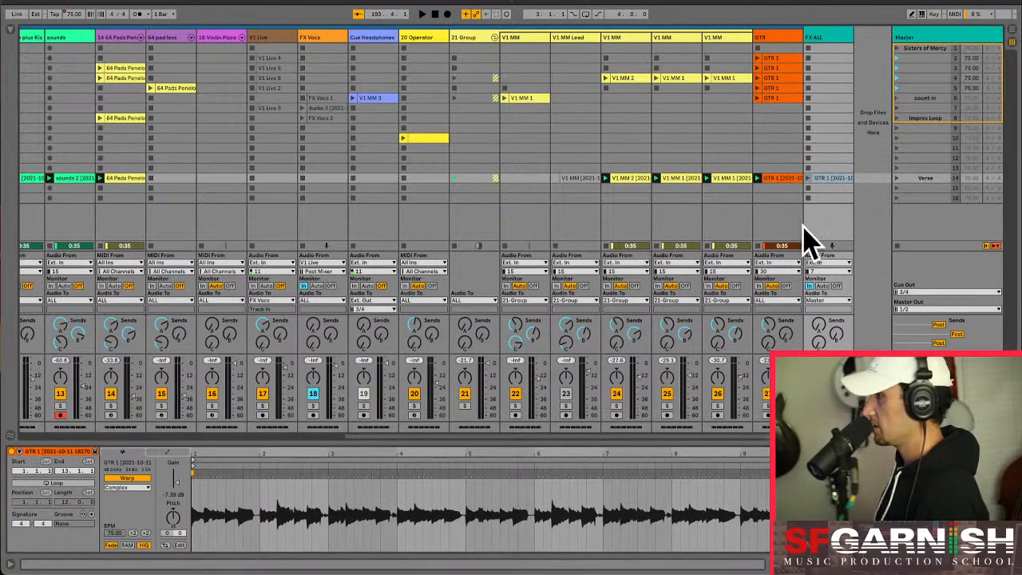
{"action": "left_click", "coordinate": [808, 177]}
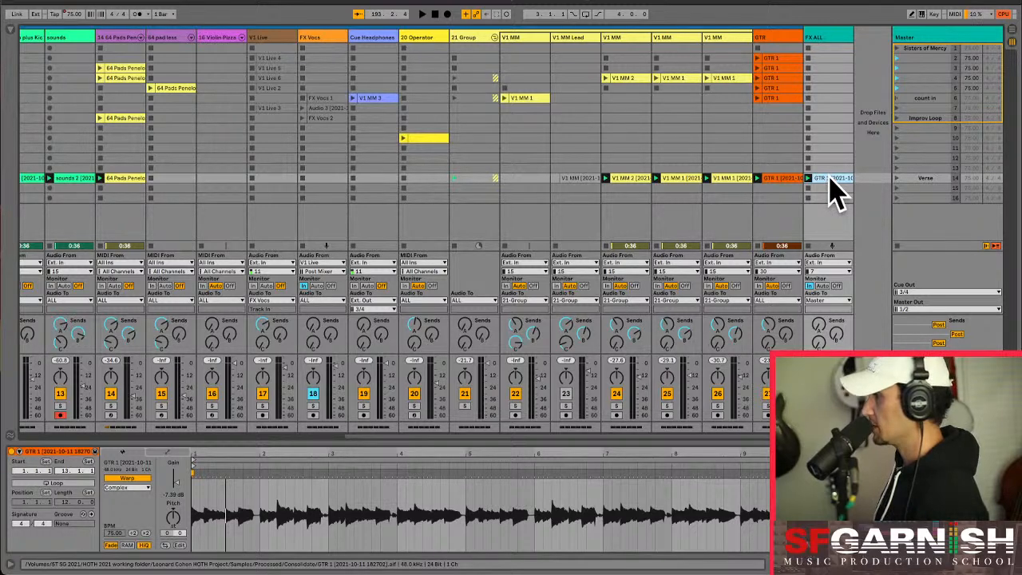
- Show the FX ALL Verse clip's envelopes for the first Effects rack and review that rack's macros
{"action": "left_click", "coordinate": [168, 453]}
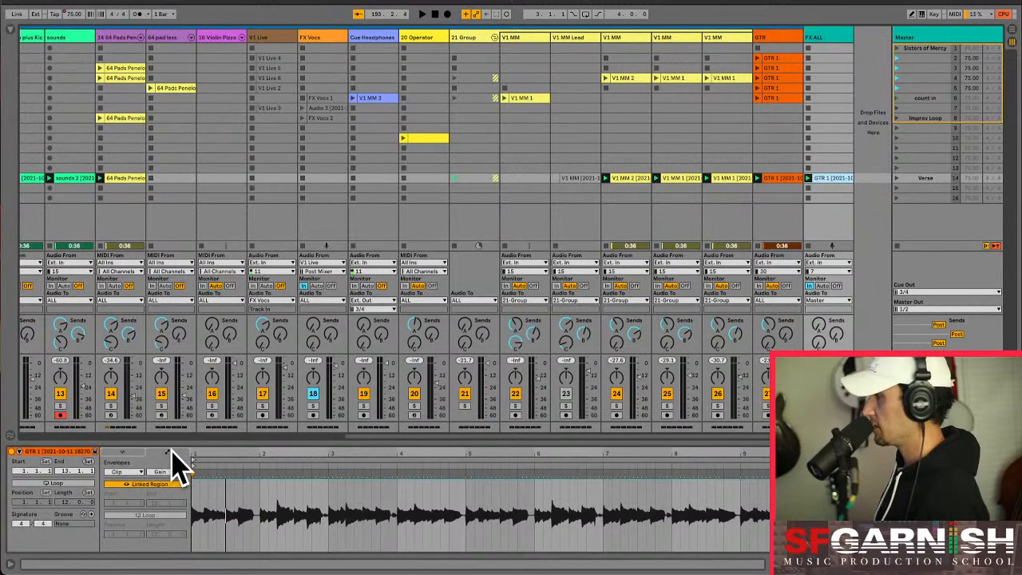
{"action": "left_click", "coordinate": [126, 473]}
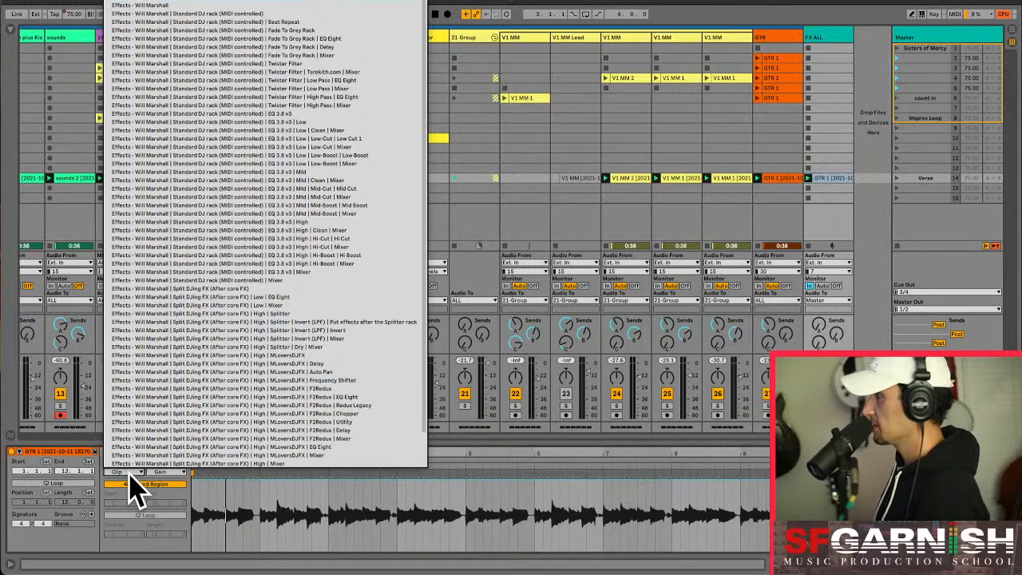
{"action": "left_click", "coordinate": [164, 6]}
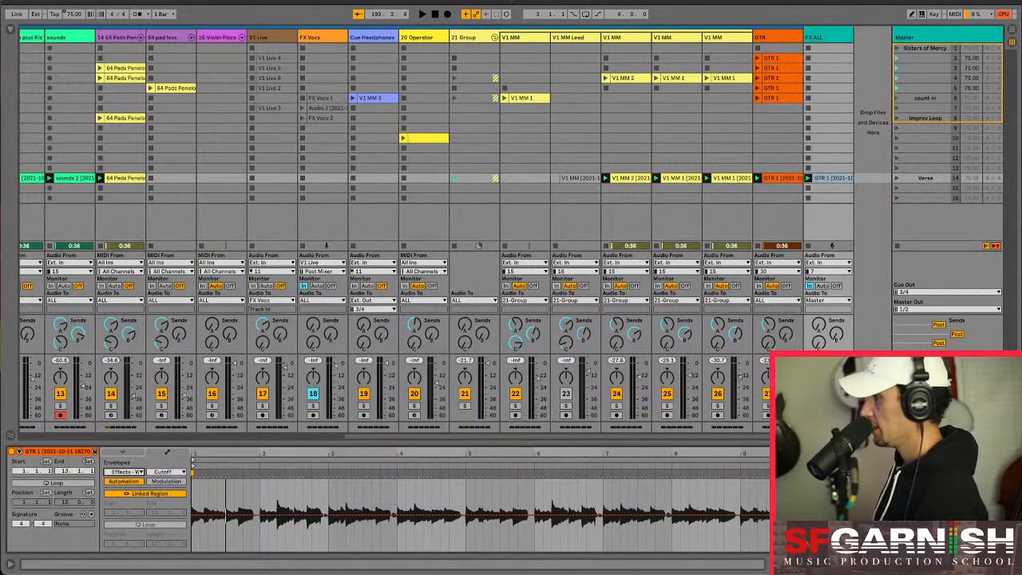
{"action": "key", "text": "shift+Tab"}
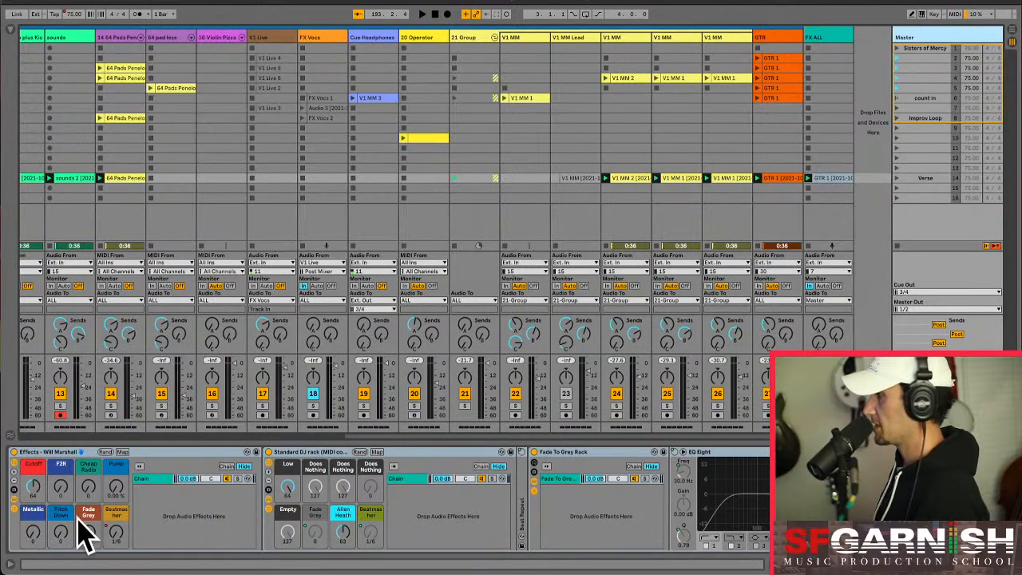
{"action": "left_click", "coordinate": [827, 36]}
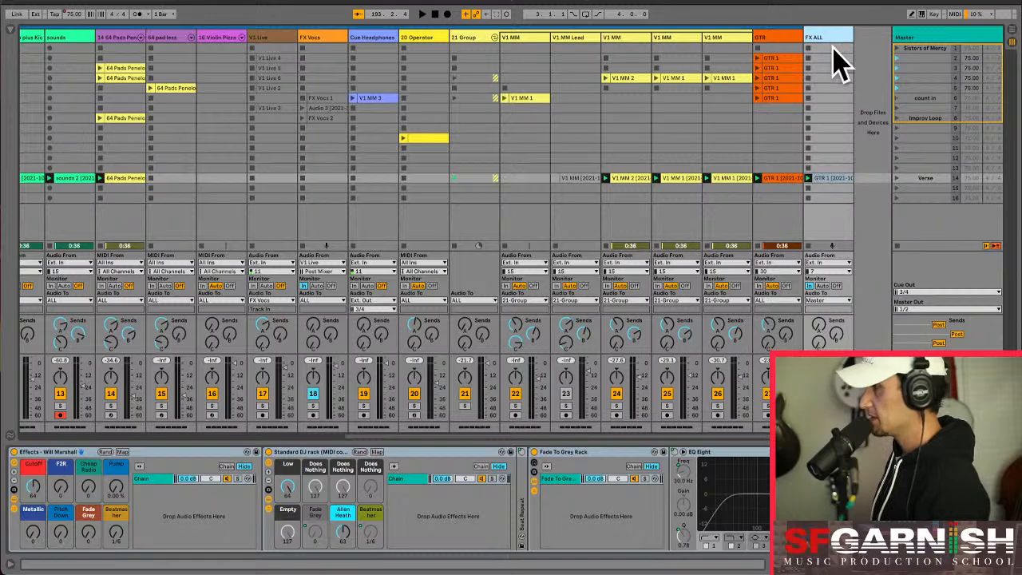
{"action": "left_click", "coordinate": [828, 179]}
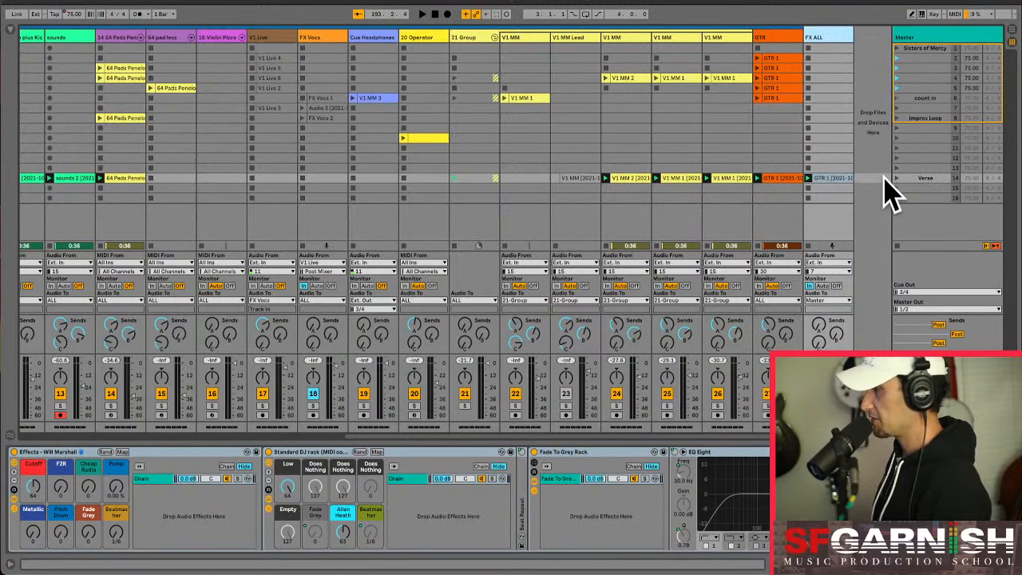
- Switch to the arrangement and play it from the Verse locator at bar 193
{"action": "key", "text": "Tab"}
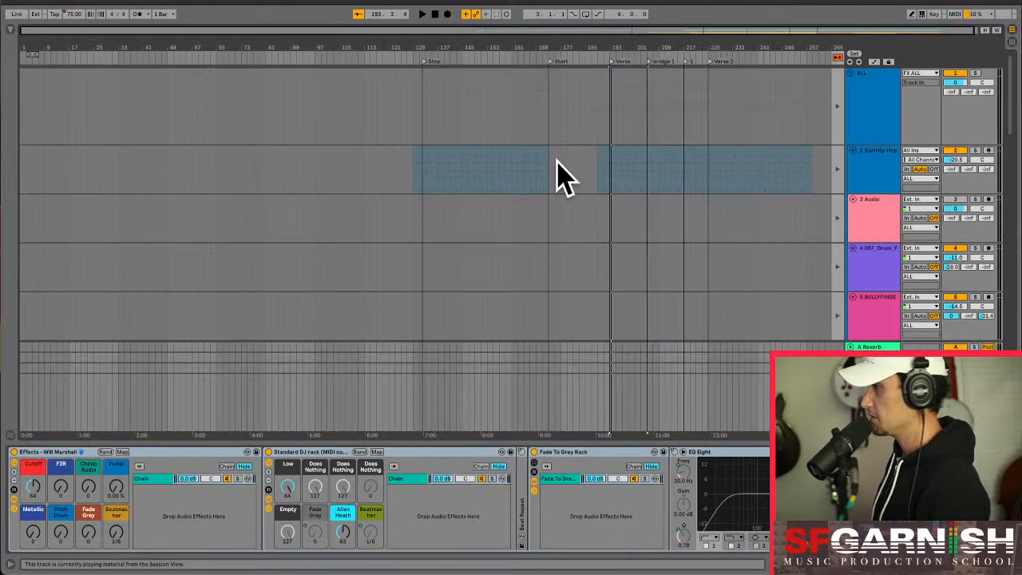
{"action": "left_click", "coordinate": [608, 176]}
{"action": "key", "text": "plus"}
{"action": "key", "text": "plus"}
{"action": "key", "text": "plus"}
{"action": "key", "text": "plus"}
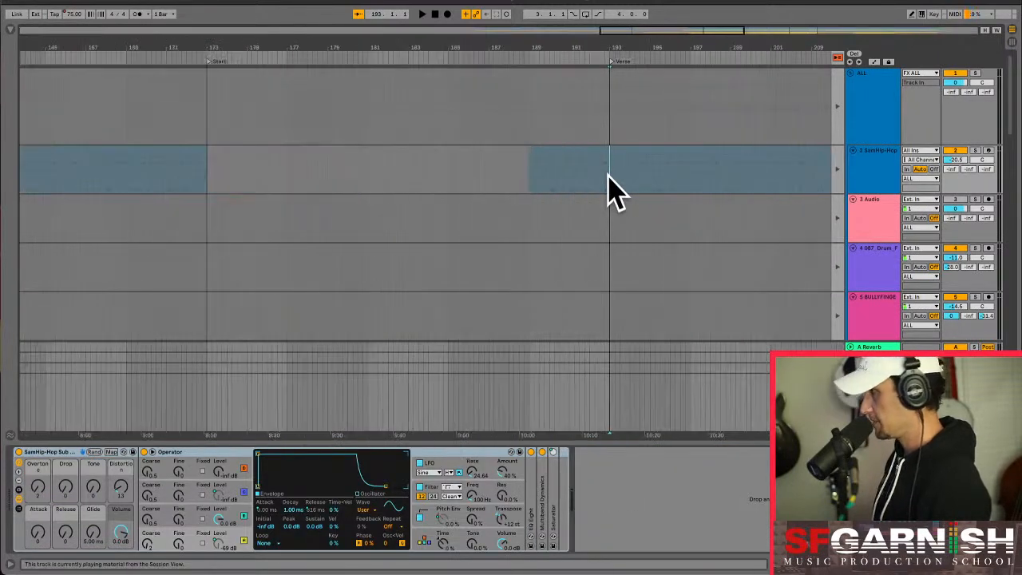
{"action": "left_click", "coordinate": [835, 57]}
{"action": "left_click", "coordinate": [609, 183]}
{"action": "key", "text": "space"}
{"action": "scroll", "coordinate": [610, 183], "scroll_direction": "down", "scroll_amount": 3}
{"action": "scroll", "coordinate": [611, 196], "scroll_direction": "down", "scroll_amount": 15}
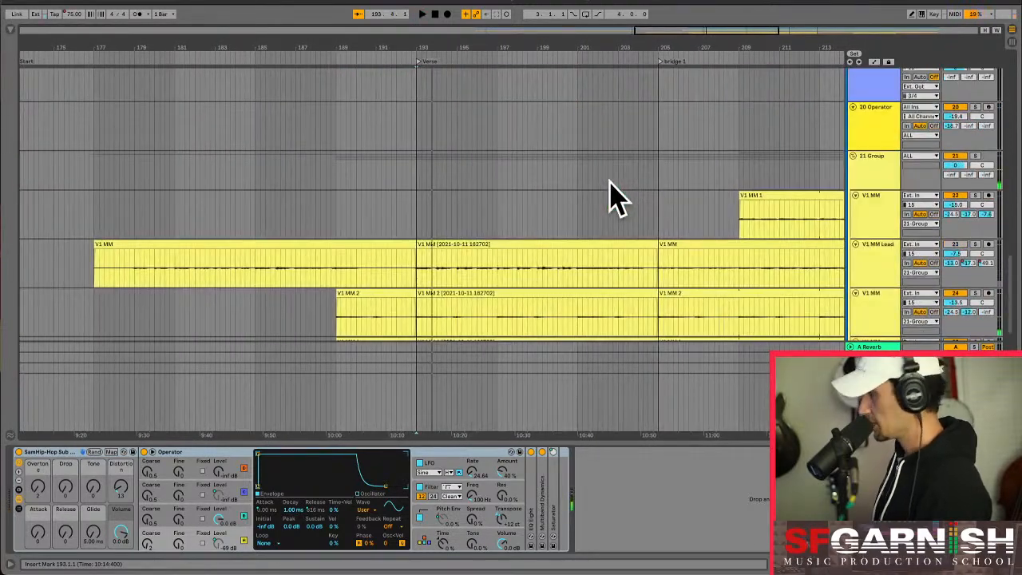
- Show the arrangement's automation and compare the Beatmasher and Fade Grey envelopes on the Master track
{"action": "key", "text": "a"}
{"action": "left_click", "coordinate": [421, 424]}
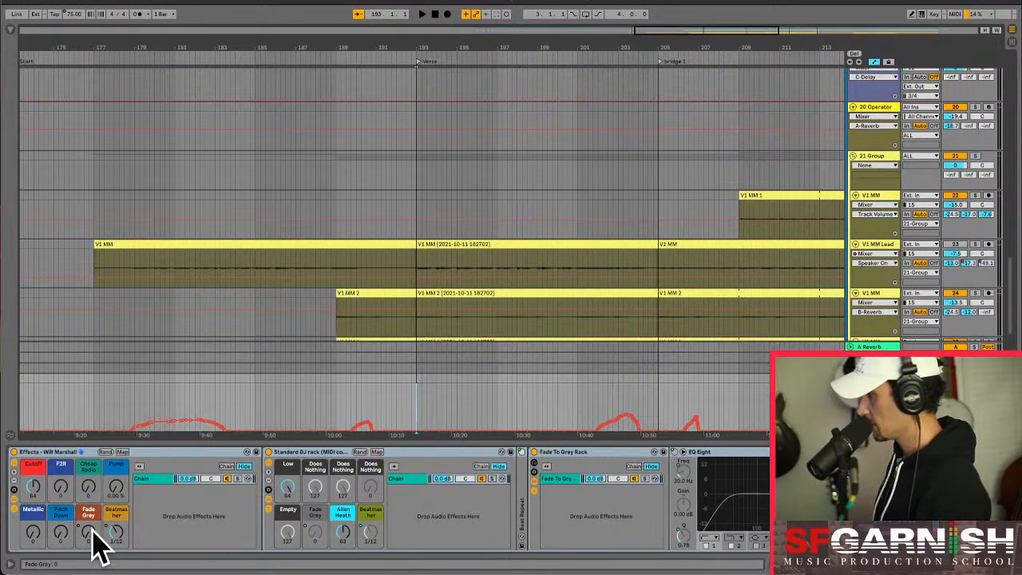
{"action": "left_click", "coordinate": [116, 535]}
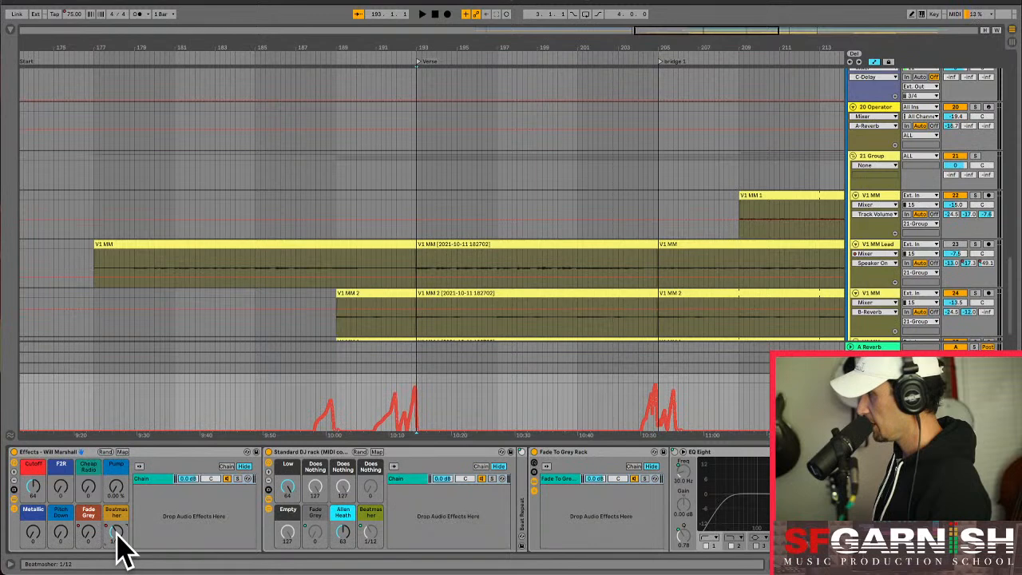
{"action": "left_click", "coordinate": [88, 533]}
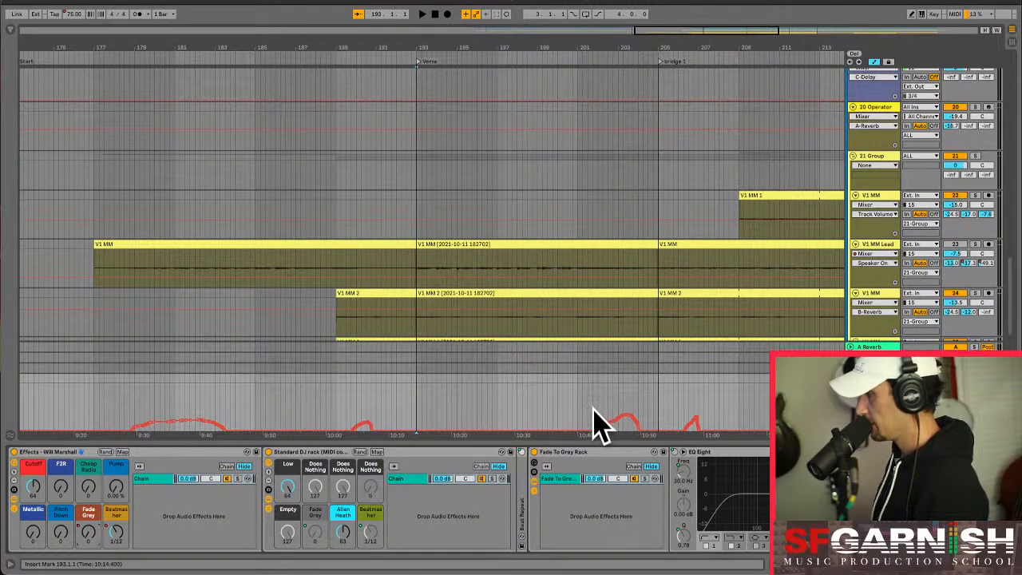
- Reshape the Master's Fade Grey automation to keep rising to about 50 before bridge 1, dropping to 0 at bar 205
{"action": "left_click_drag", "start_coordinate": [592, 414], "coordinate": [658, 417]}
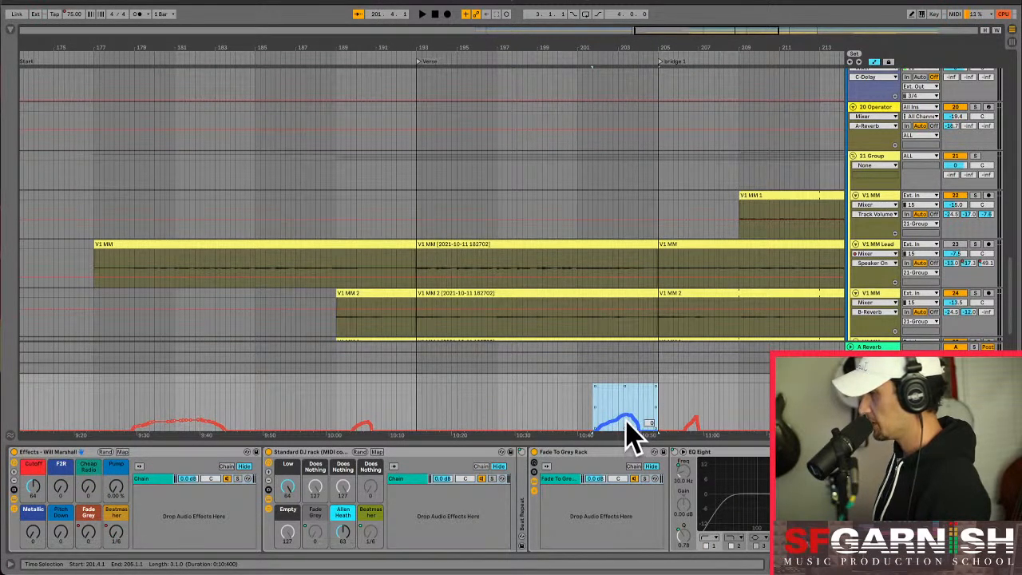
{"action": "left_click", "coordinate": [648, 420]}
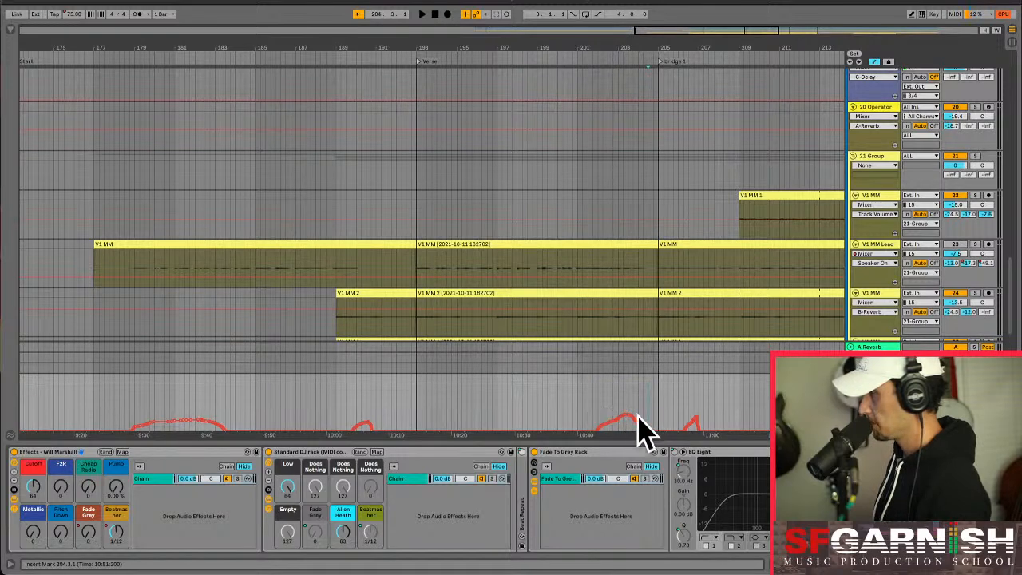
{"action": "mouse_move", "coordinate": [660, 431]}
{"action": "left_mouse_down"}
{"action": "mouse_move", "coordinate": [635, 437]}
{"action": "mouse_move", "coordinate": [658, 420]}
{"action": "left_mouse_up"}
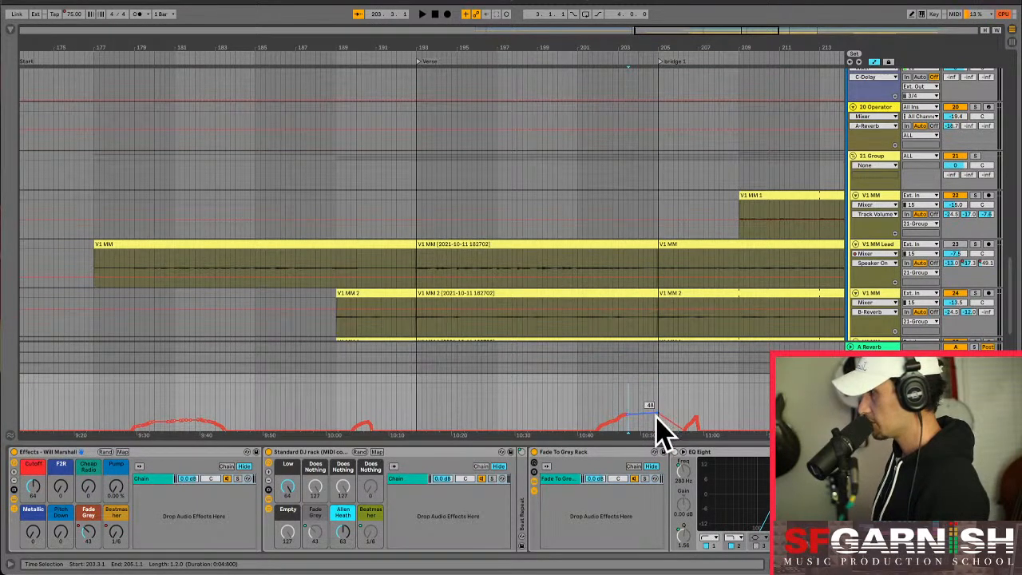
{"action": "left_click_drag", "start_coordinate": [651, 417], "coordinate": [654, 408]}
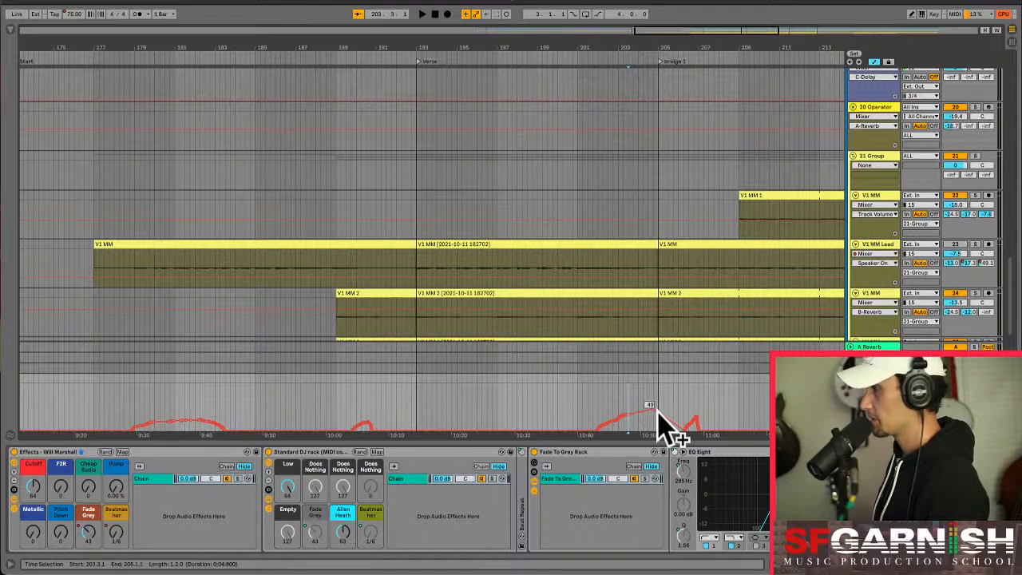
{"action": "left_click_drag", "start_coordinate": [657, 411], "coordinate": [660, 429]}
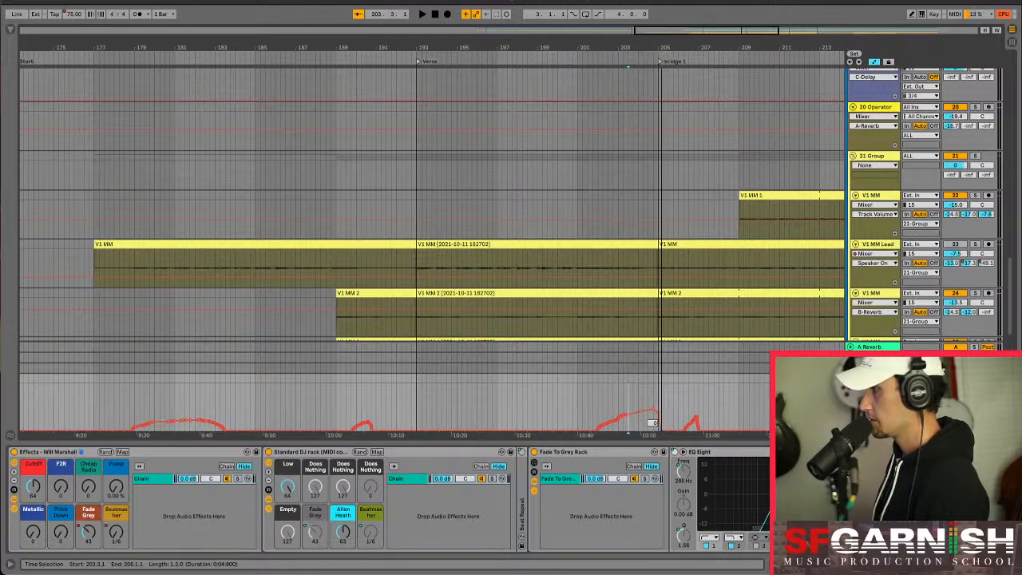
{"action": "scroll", "coordinate": [661, 439], "scroll_direction": "up", "scroll_amount": 5}
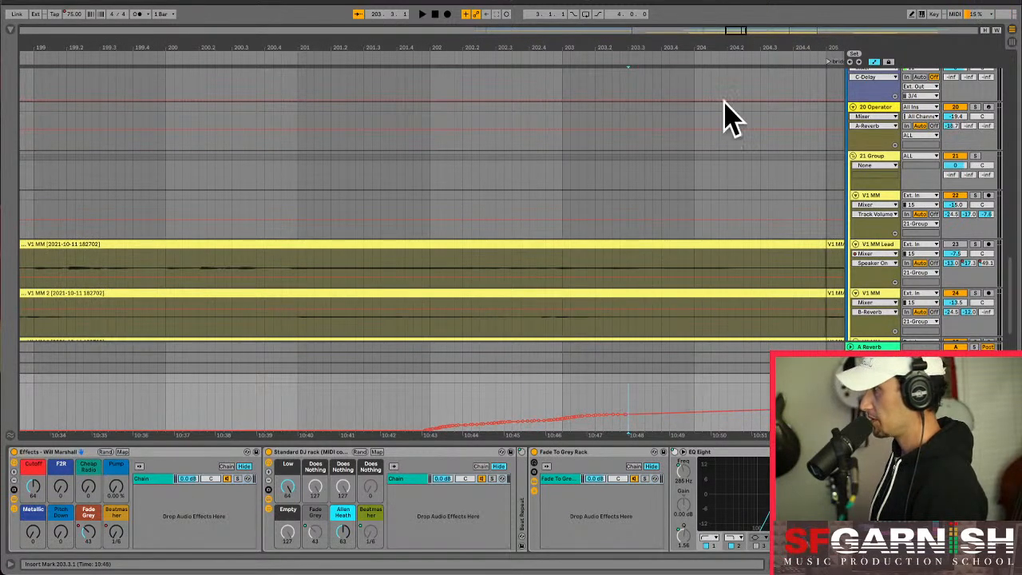
{"action": "left_click_drag", "start_coordinate": [734, 33], "coordinate": [742, 29]}
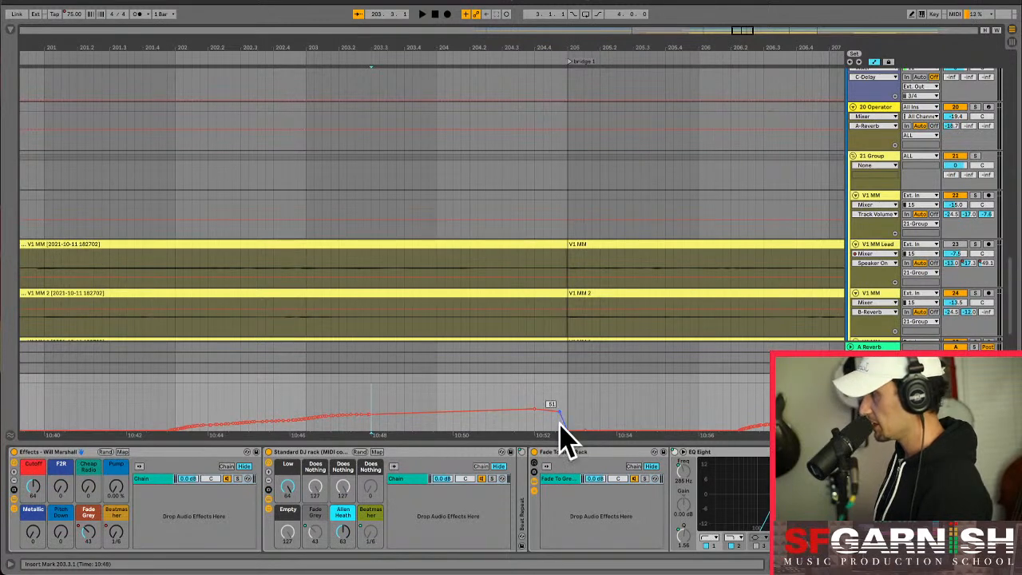
- Play the reshaped Fade Grey automation from about bar 201 through the start of bridge 1
{"action": "left_click", "coordinate": [150, 409]}
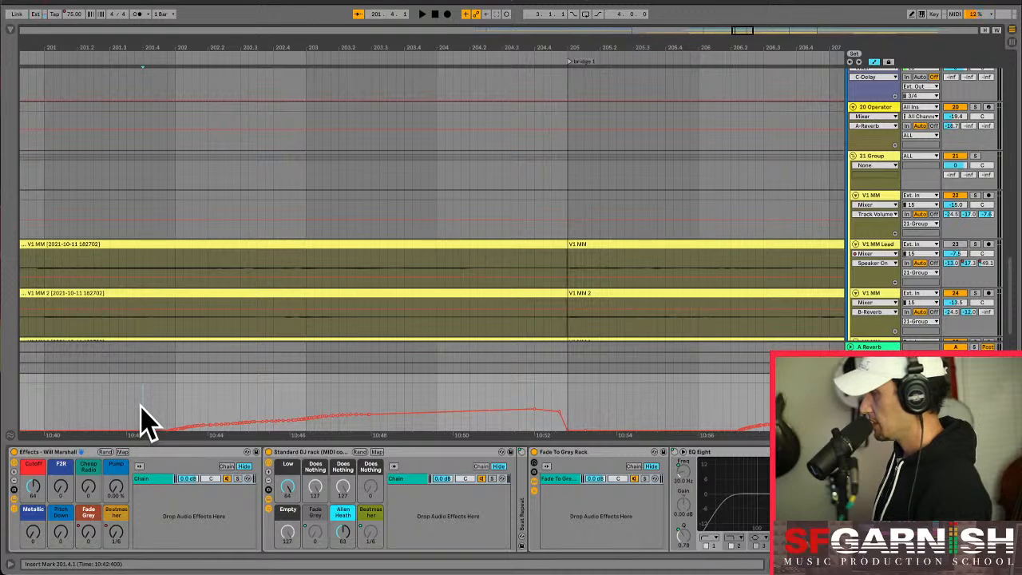
{"action": "left_click_drag", "start_coordinate": [142, 417], "coordinate": [567, 416]}
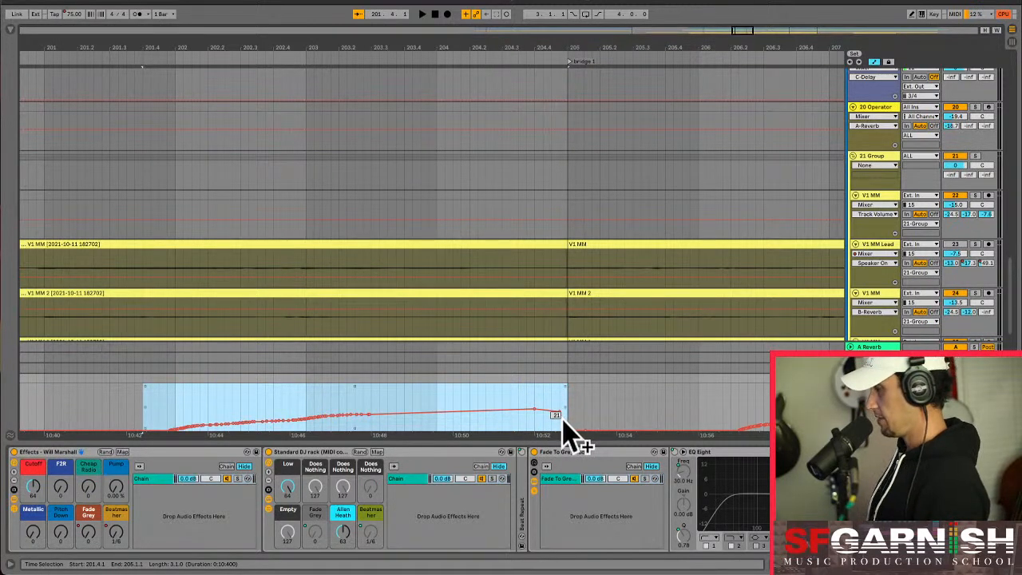
{"action": "left_click", "coordinate": [136, 427]}
{"action": "key", "text": "space"}
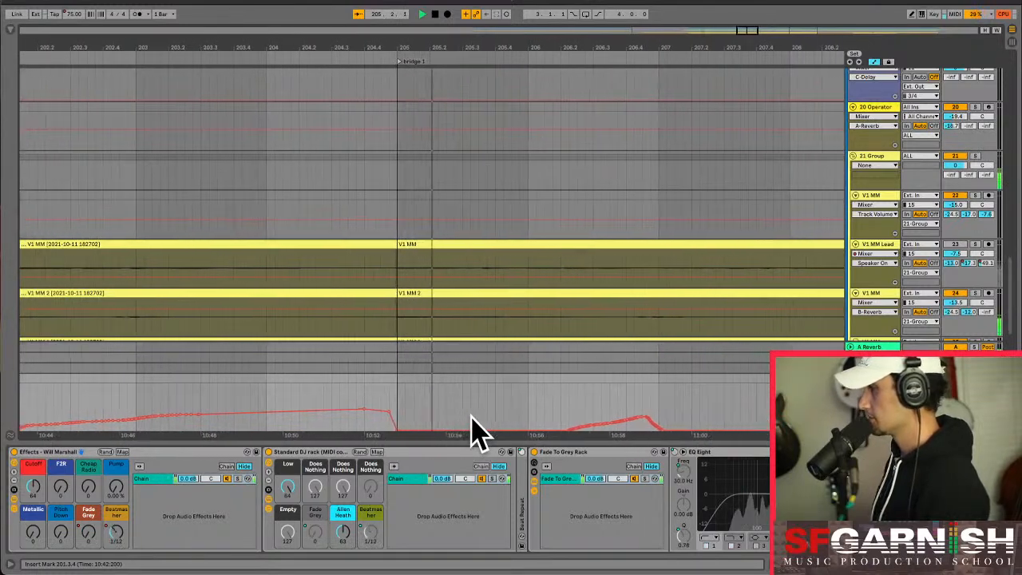
{"action": "left_click", "coordinate": [295, 392]}
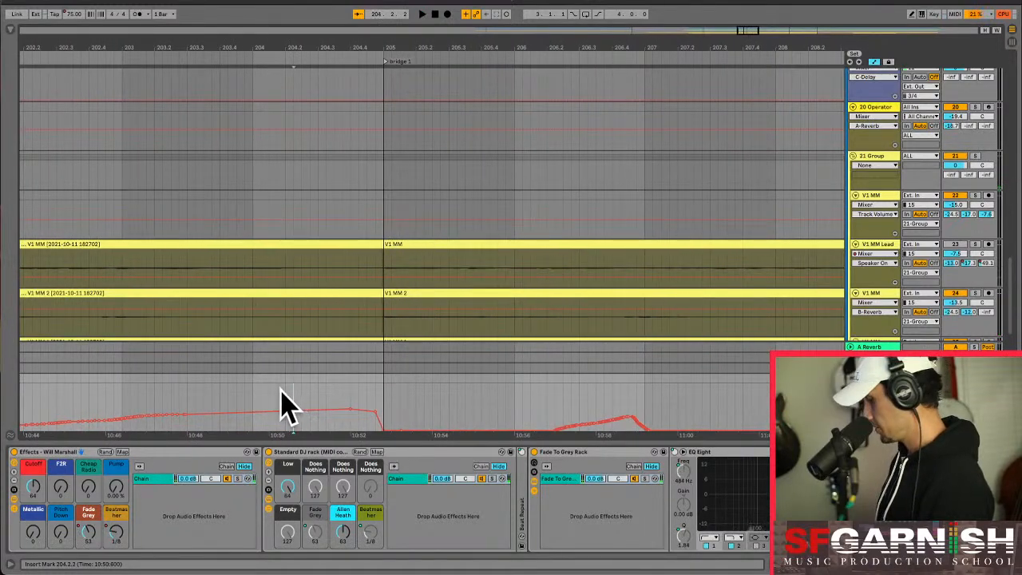
- Select bars 193 to 205 of the Master automation and compare the Fade Grey and Beatmasher envelopes there
{"action": "key", "text": "minus"}
{"action": "key", "text": "minus"}
{"action": "key", "text": "minus"}
{"action": "key", "text": "minus"}
{"action": "key", "text": "minus"}
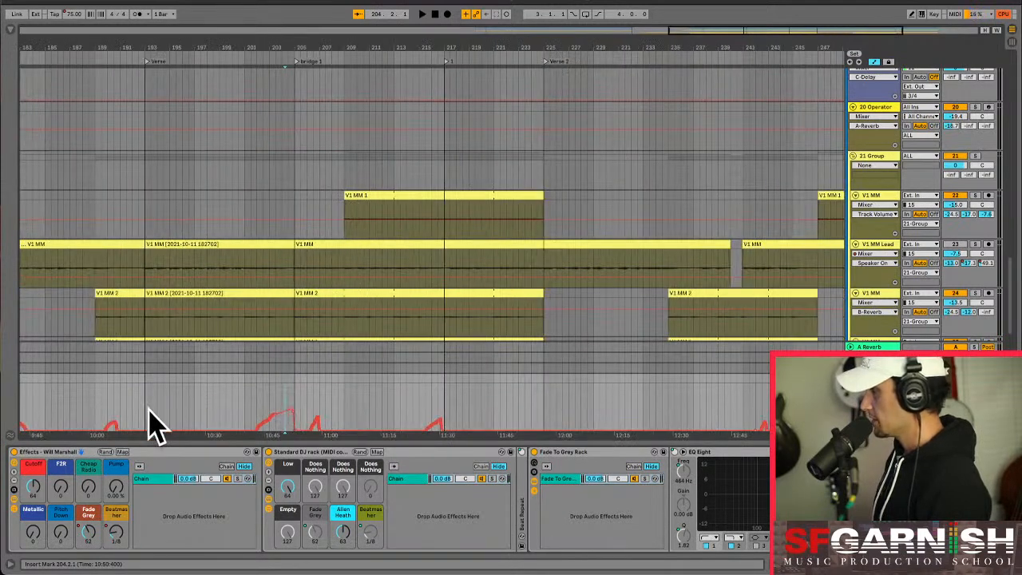
{"action": "left_click", "coordinate": [145, 409]}
{"action": "left_click_drag", "start_coordinate": [146, 405], "coordinate": [294, 406]}
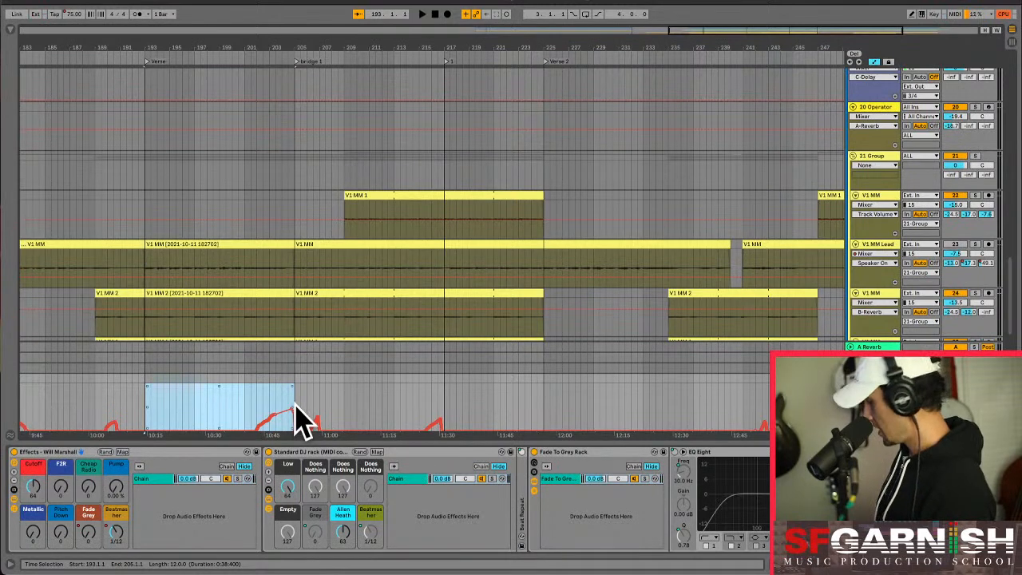
{"action": "left_click", "coordinate": [89, 534]}
{"action": "left_click", "coordinate": [117, 534]}
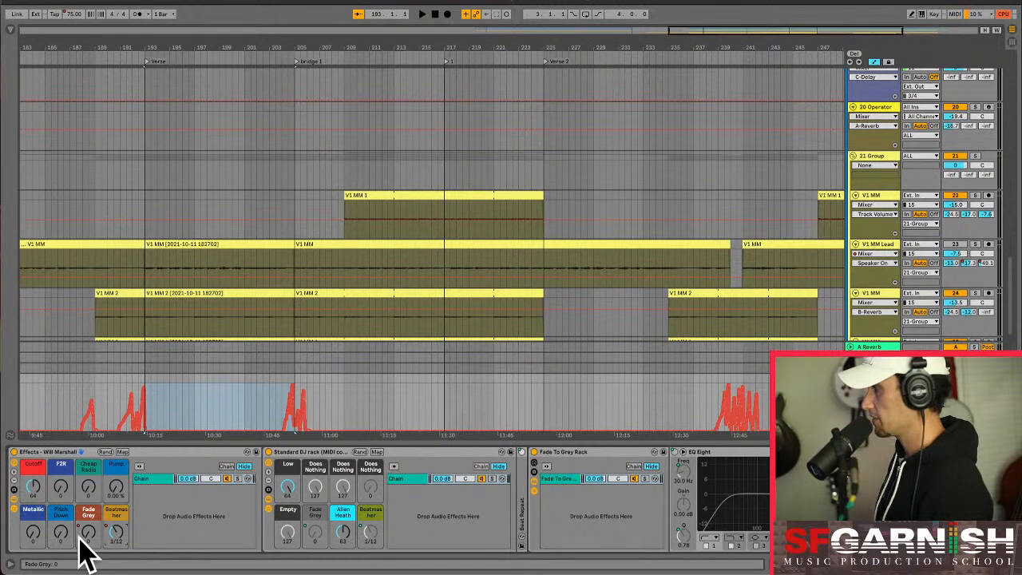
{"action": "left_click", "coordinate": [90, 533]}
- Copy the Master's Fade Grey automation from bar 193 to 205 into the FX ALL Verse clip's Fade Grey envelope
{"action": "left_click", "coordinate": [146, 411]}
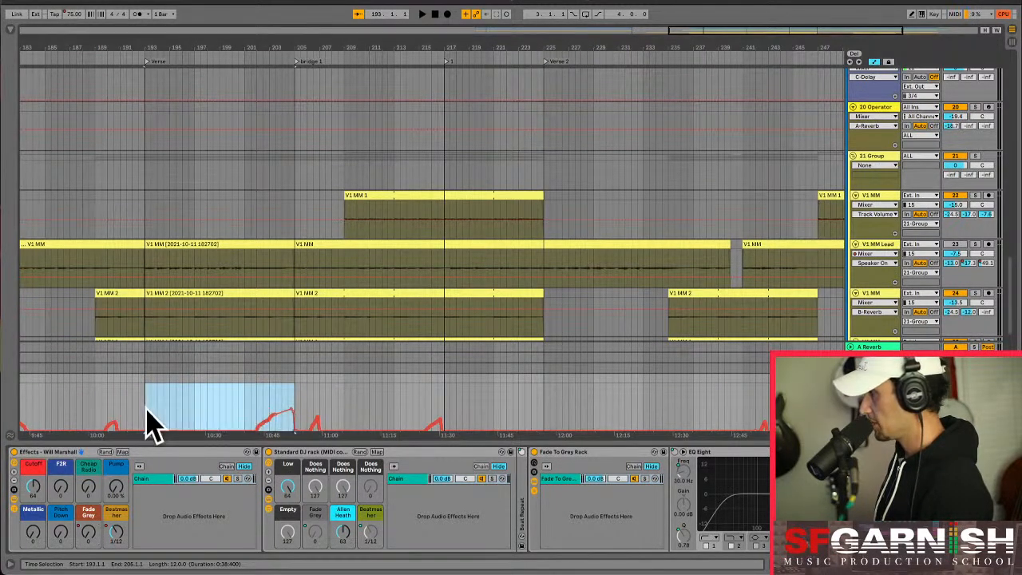
{"action": "left_click_drag", "start_coordinate": [146, 412], "coordinate": [259, 405]}
{"action": "key", "text": "super+z"}
{"action": "key", "text": "super+z"}
{"action": "left_click_drag", "start_coordinate": [146, 409], "coordinate": [297, 404]}
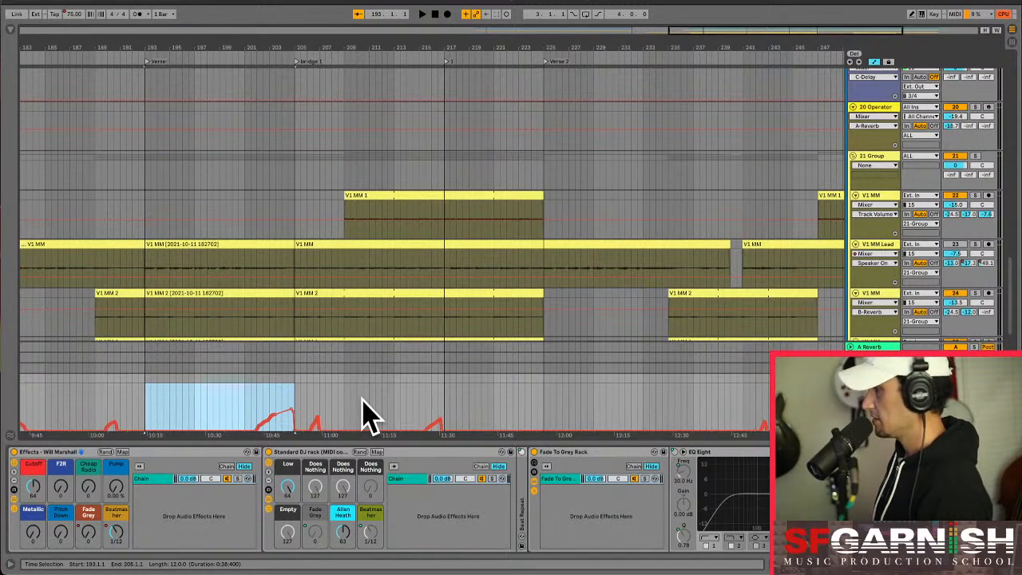
{"action": "key", "text": "Tab"}
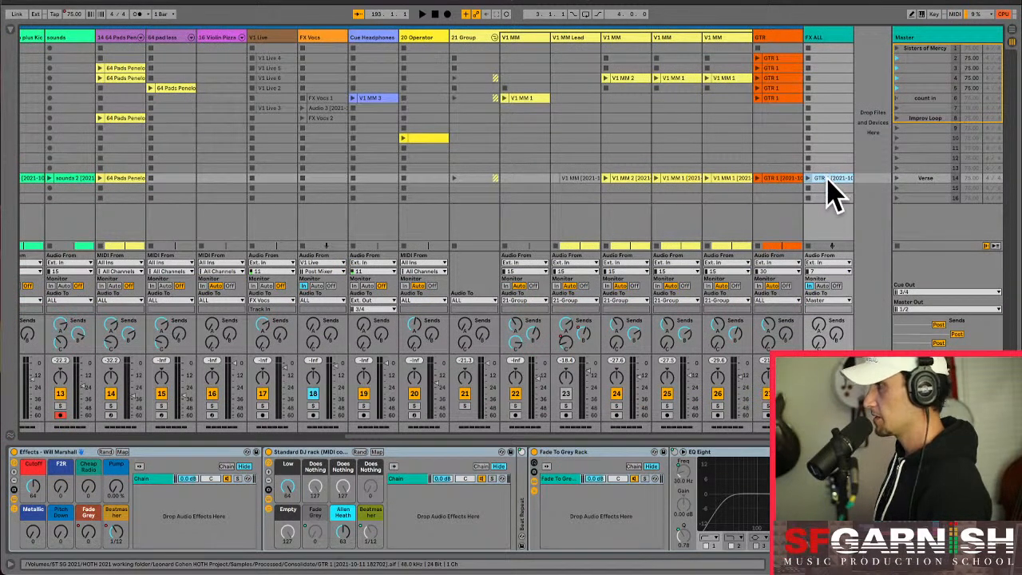
{"action": "key", "text": "shift+Tab"}
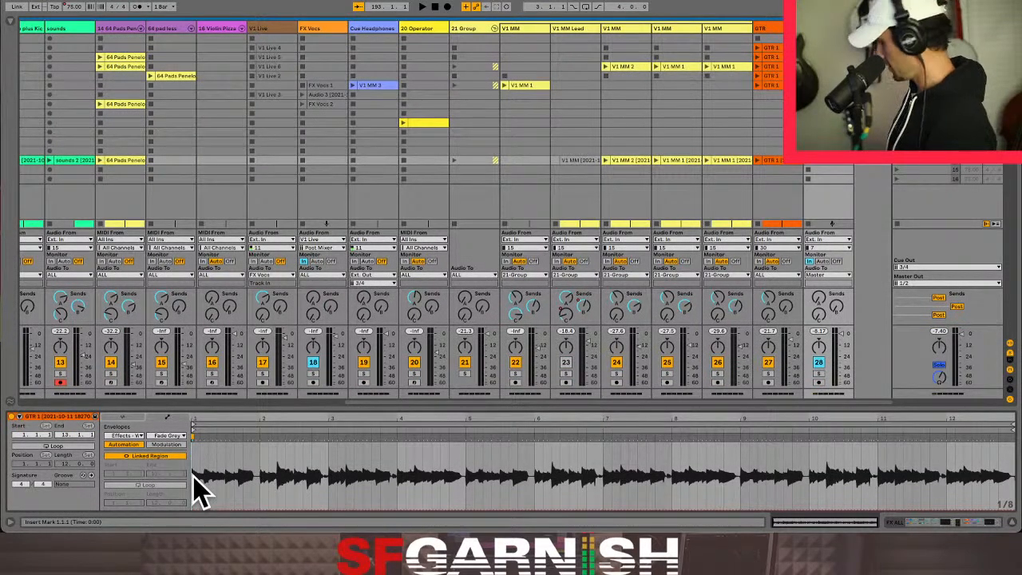
{"action": "key", "text": "super+v"}
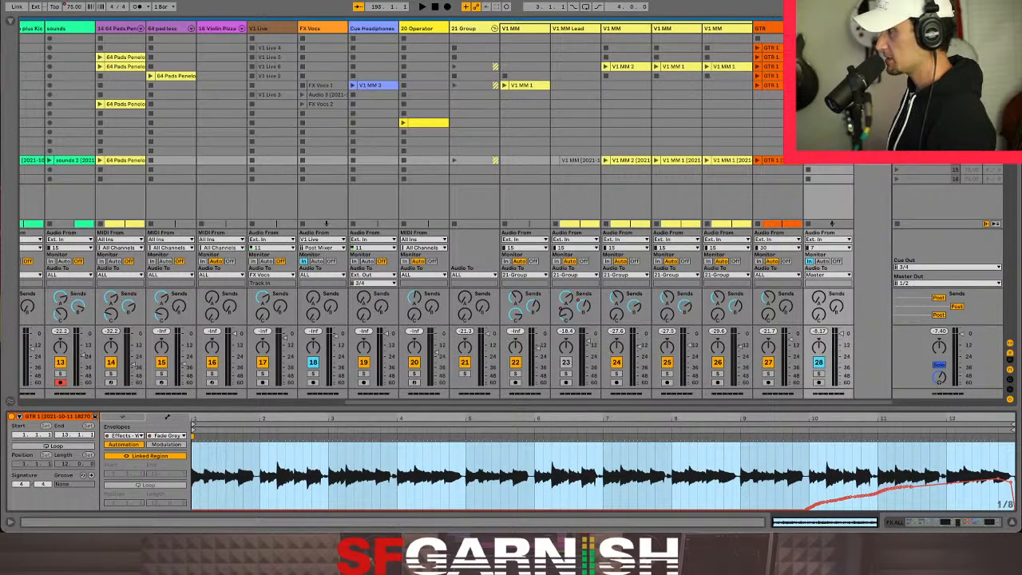
- Show the Master's Beatmasher automation in the arrangement around the Verse section
{"action": "left_click", "coordinate": [927, 160]}
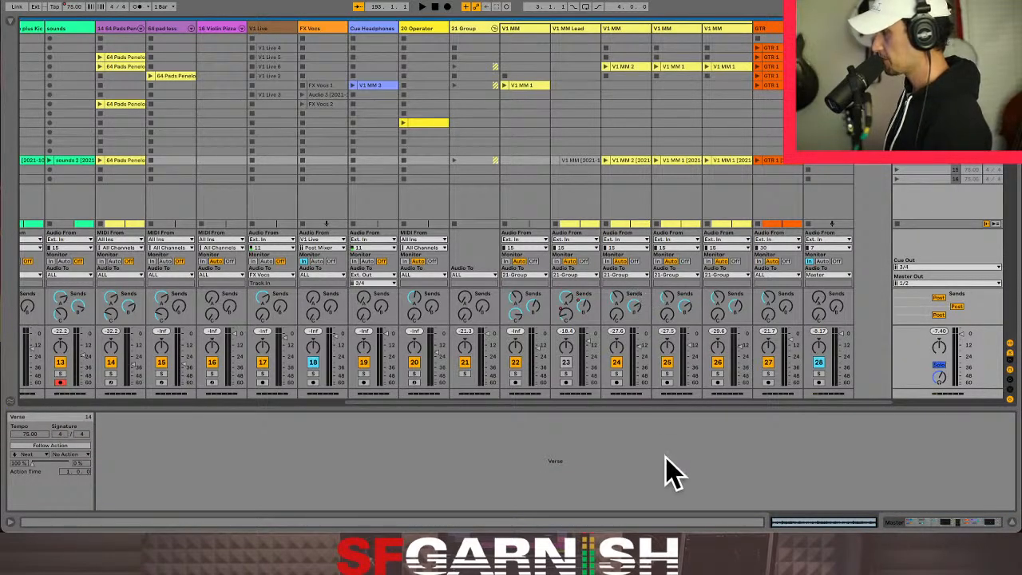
{"action": "key", "text": "Tab"}
{"action": "left_click", "coordinate": [226, 395]}
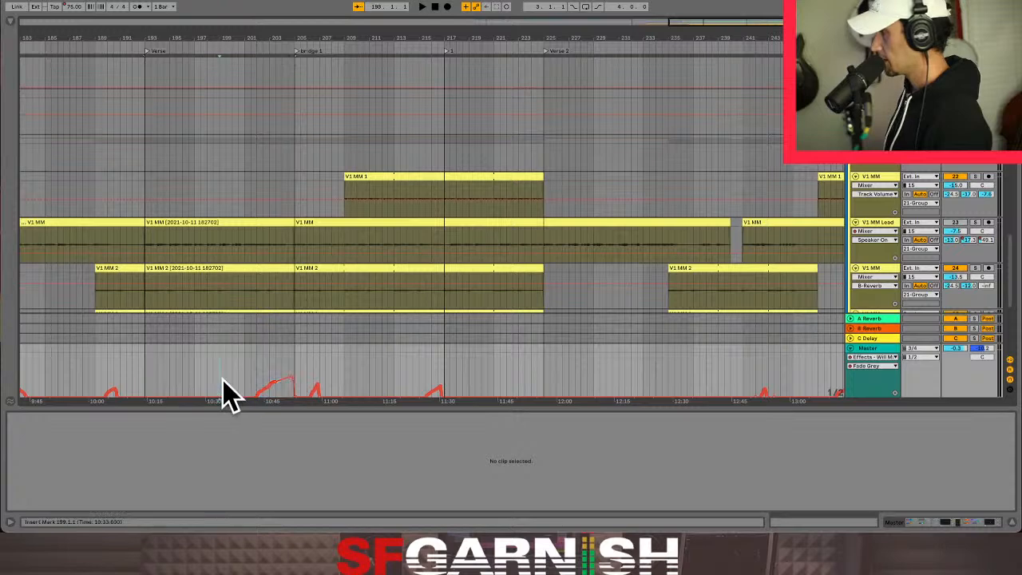
{"action": "left_click", "coordinate": [928, 523]}
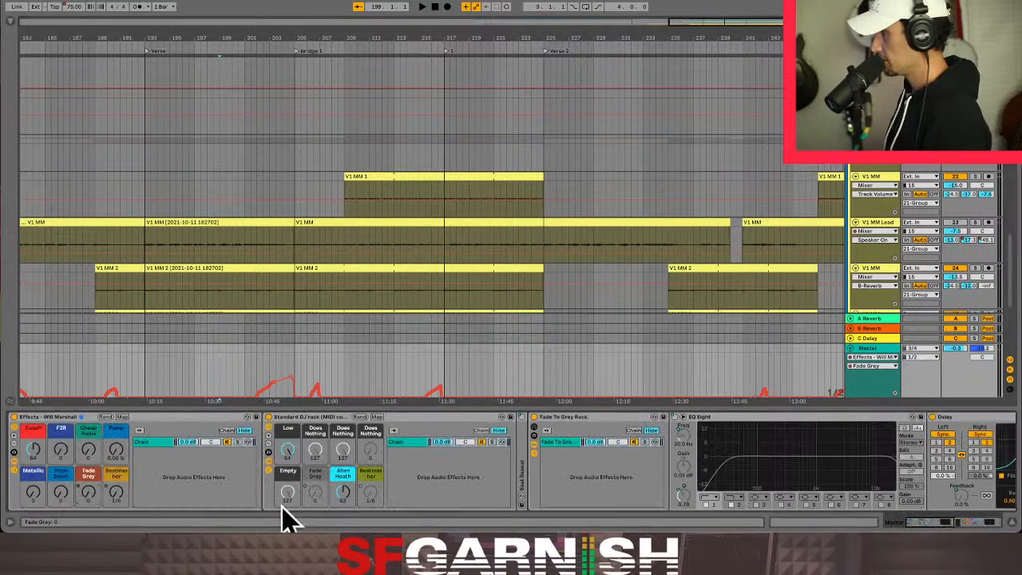
{"action": "left_click", "coordinate": [113, 495]}
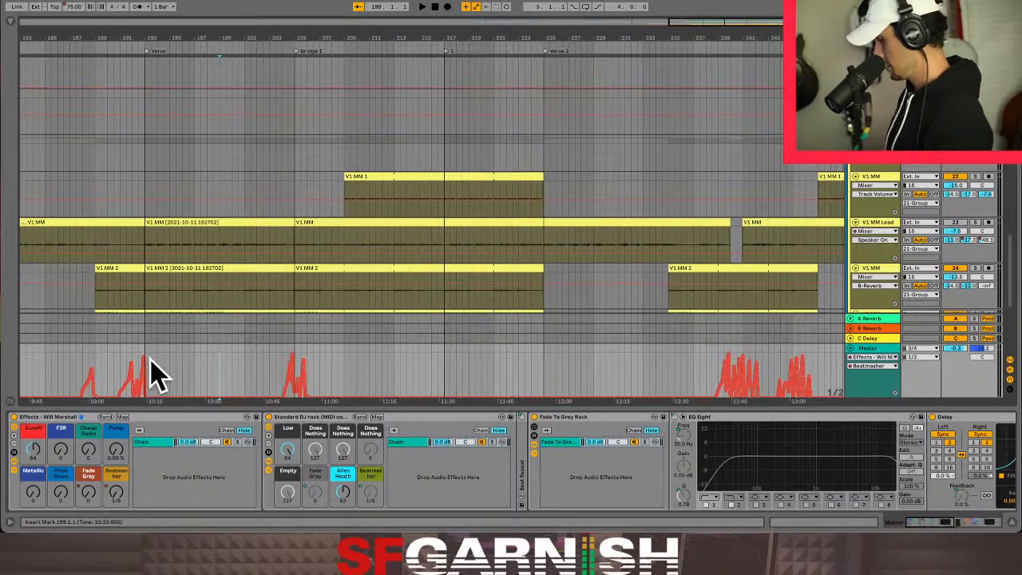
- Clear the Master's Beatmasher automation from 192.4.1 to 193.2.1 and drop it to its lowest level at the start of Verse
{"action": "key", "text": "plus"}
{"action": "key", "text": "plus"}
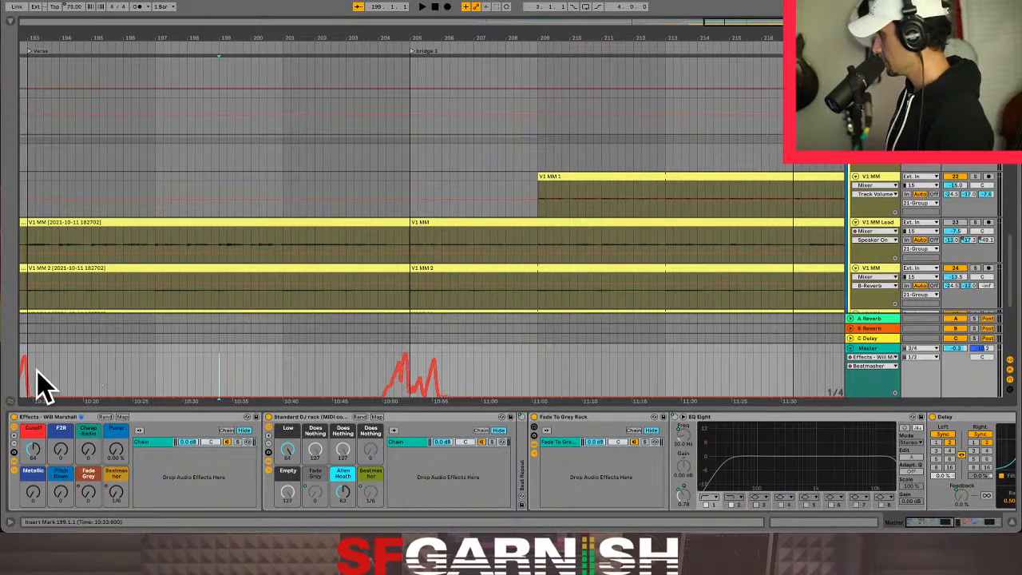
{"action": "left_click_drag", "start_coordinate": [34, 367], "coordinate": [30, 366]}
{"action": "key", "text": "Delete"}
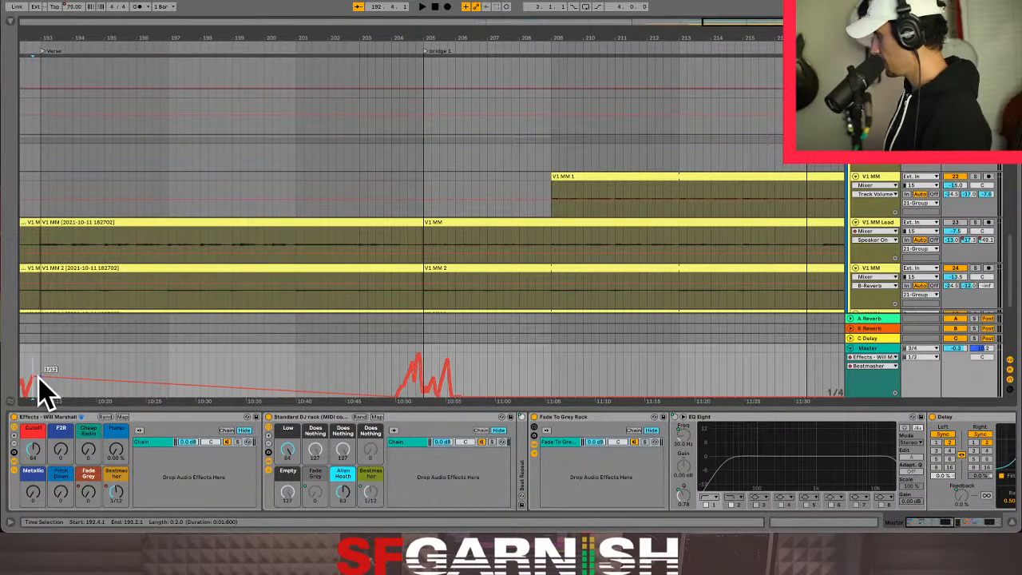
{"action": "left_click_drag", "start_coordinate": [39, 375], "coordinate": [39, 393]}
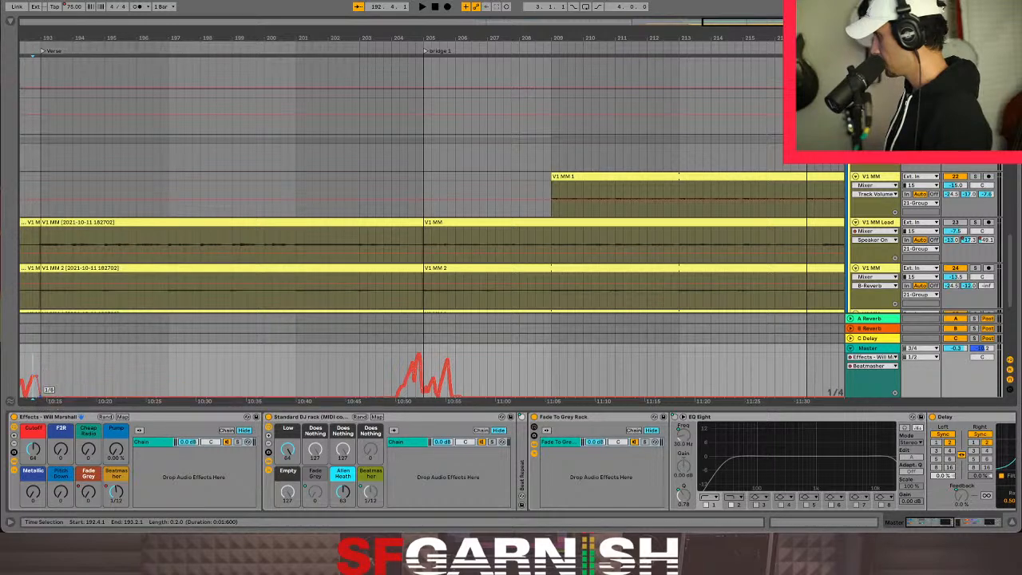
{"action": "left_click", "coordinate": [45, 382]}
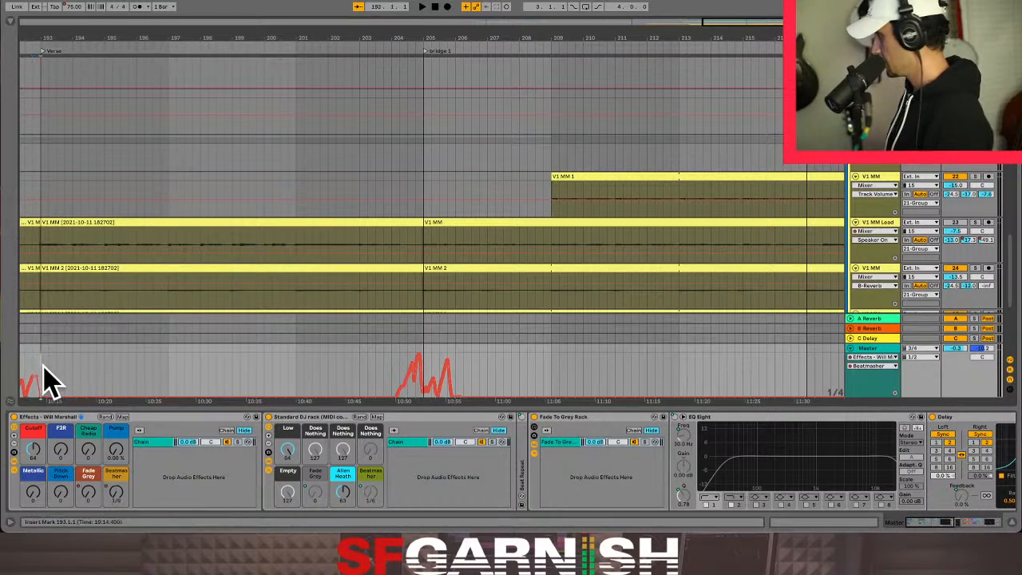
- Clear the Master's Beatmasher automation from 204.4.4 to 205.1.2, around the start of bridge 1
{"action": "left_click", "coordinate": [427, 377]}
{"action": "key", "text": "plus"}
{"action": "key", "text": "plus"}
{"action": "key", "text": "plus"}
{"action": "key", "text": "plus"}
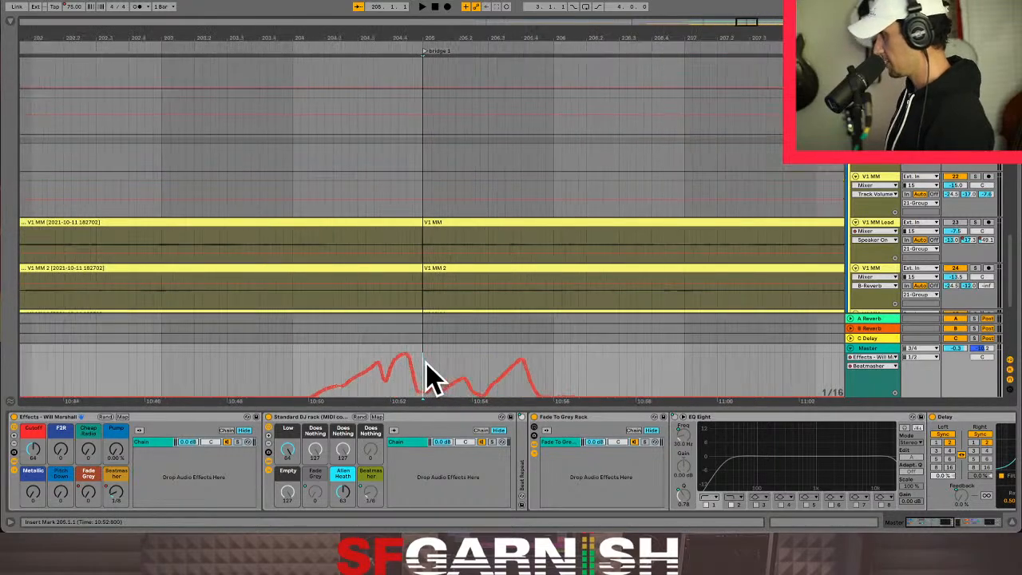
{"action": "mouse_move", "coordinate": [418, 368]}
{"action": "left_mouse_down"}
{"action": "mouse_move", "coordinate": [434, 377]}
{"action": "mouse_move", "coordinate": [428, 394]}
{"action": "left_mouse_up"}
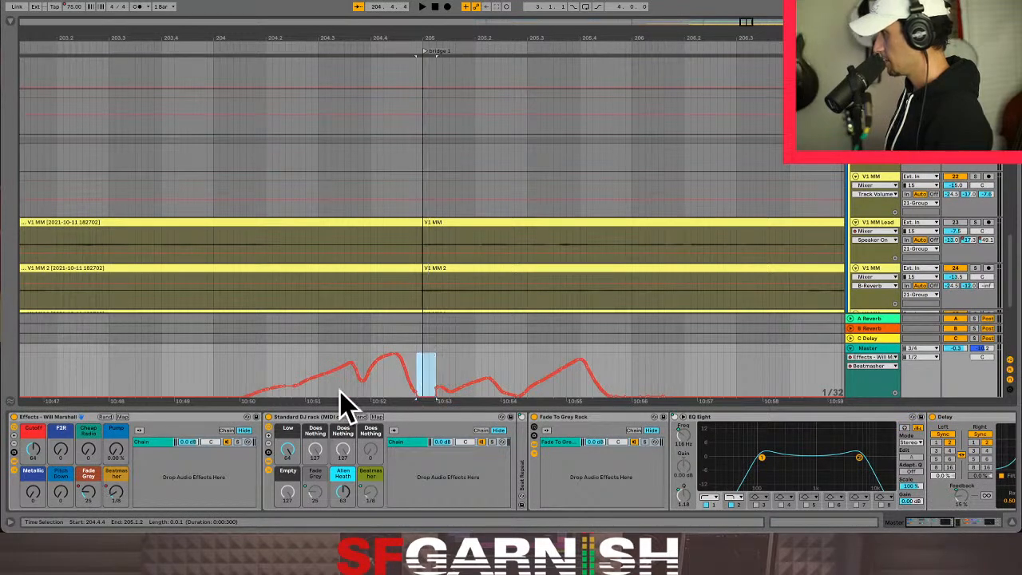
{"action": "left_click", "coordinate": [383, 399]}
- Copy the Master's Beatmasher automation from bar 193 to bar 205
{"action": "key", "text": "minus"}
{"action": "key", "text": "minus"}
{"action": "key", "text": "minus"}
{"action": "key", "text": "minus"}
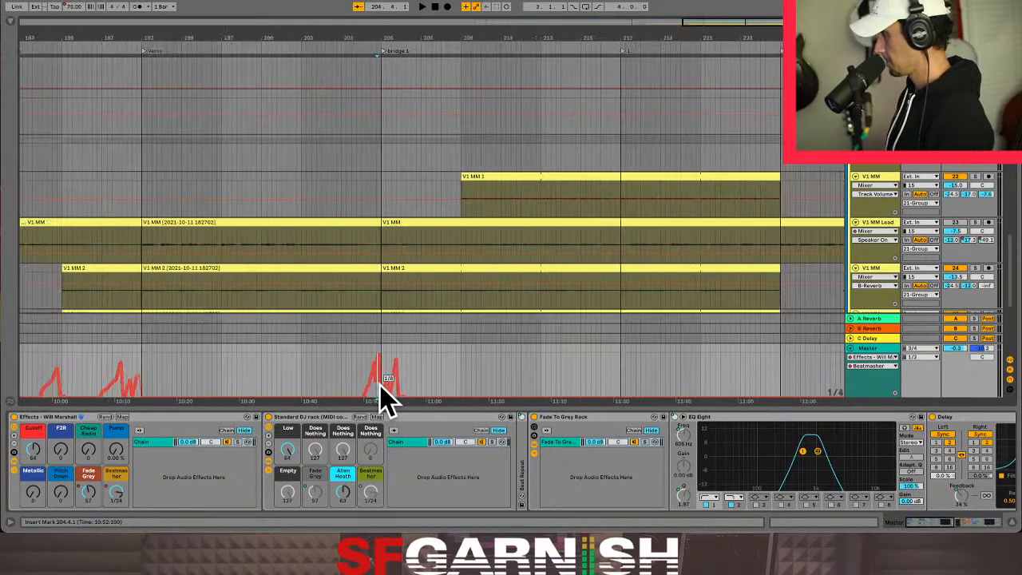
{"action": "left_click", "coordinate": [143, 371]}
{"action": "left_click_drag", "start_coordinate": [143, 370], "coordinate": [384, 373]}
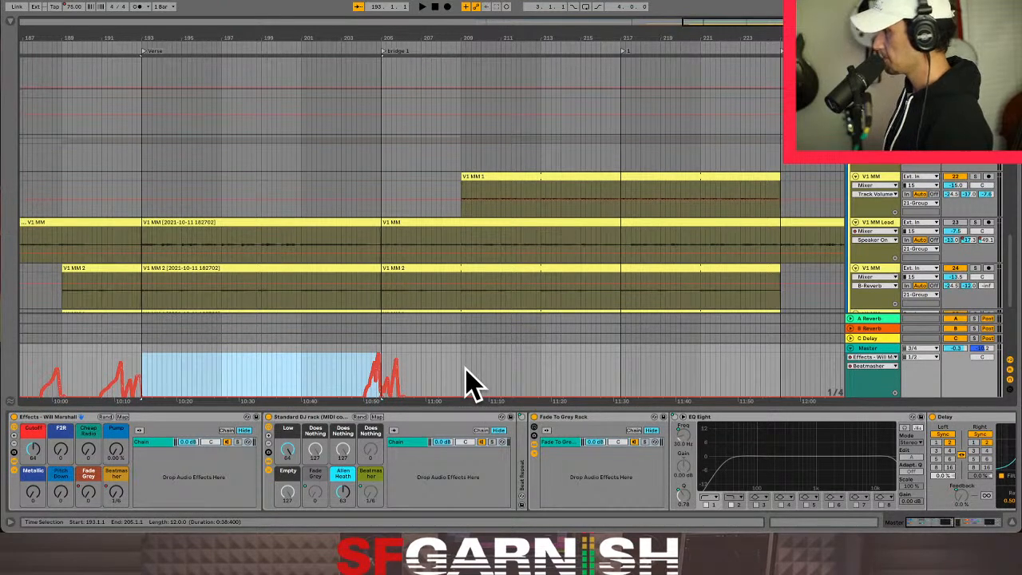
- Paste the copied automation at the start of the FX ALL Verse clip's Beatmasher envelope
{"action": "key", "text": "Tab"}
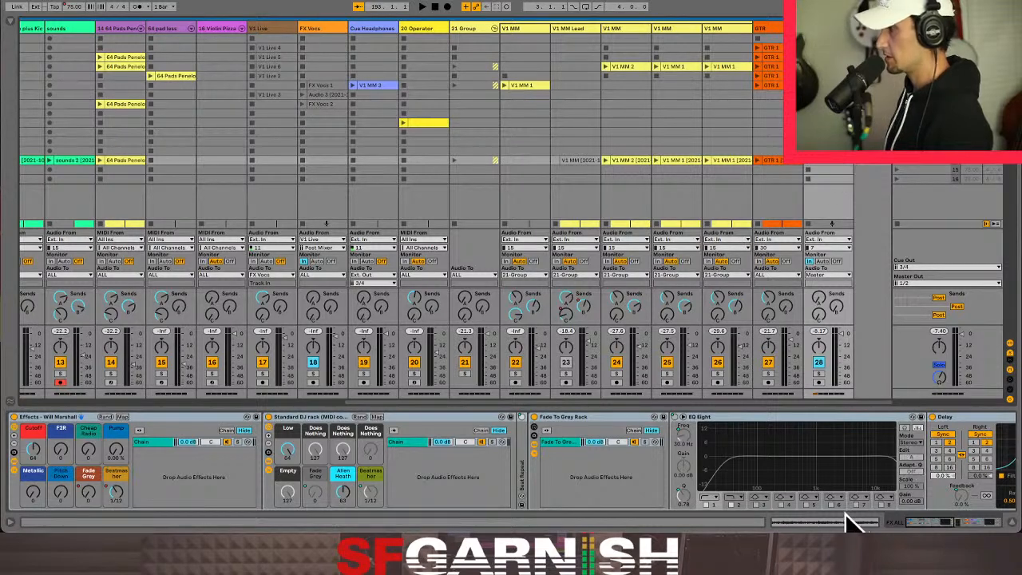
{"action": "key", "text": "shift+Tab"}
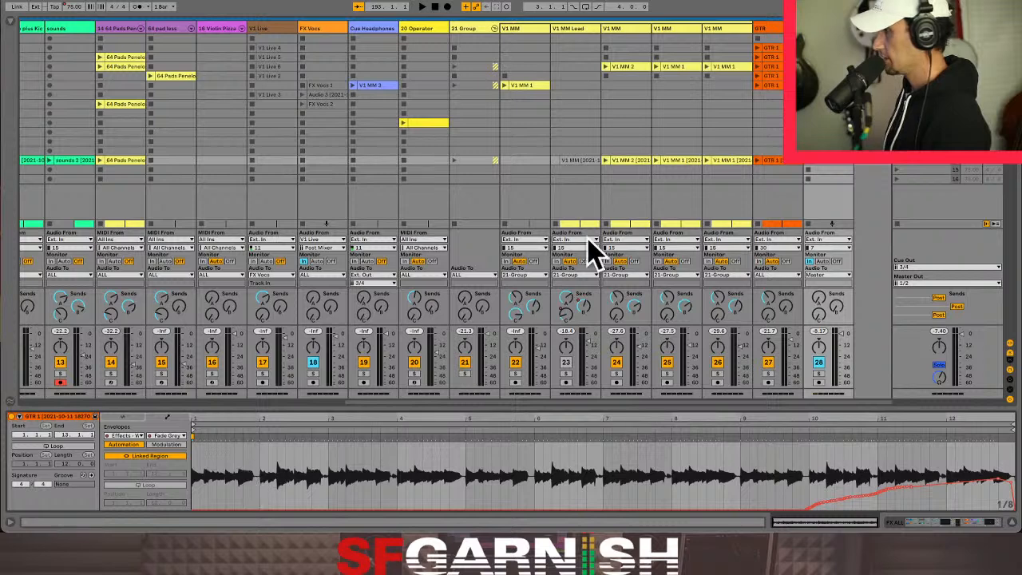
{"action": "left_click", "coordinate": [919, 523]}
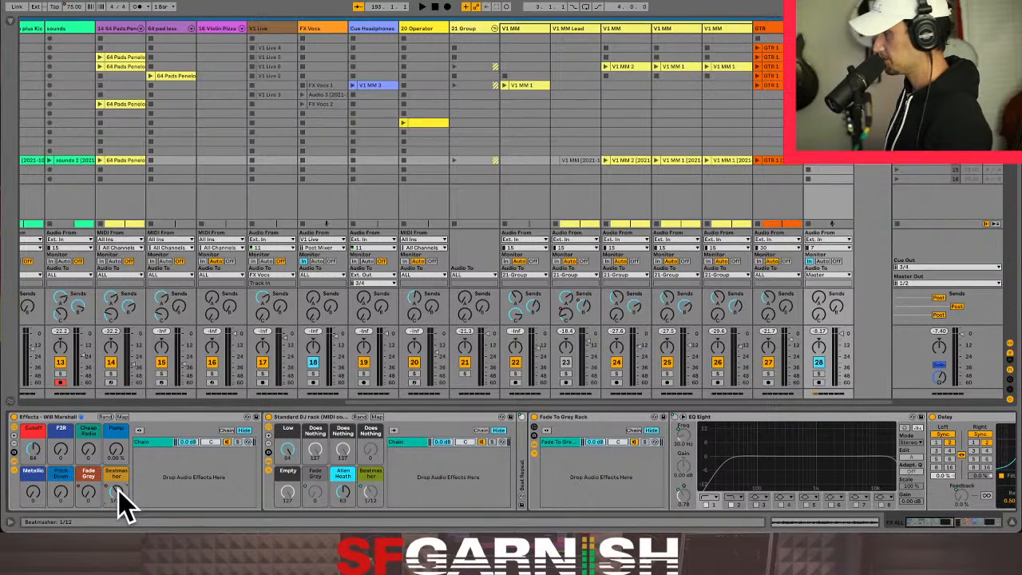
{"action": "left_click", "coordinate": [830, 523]}
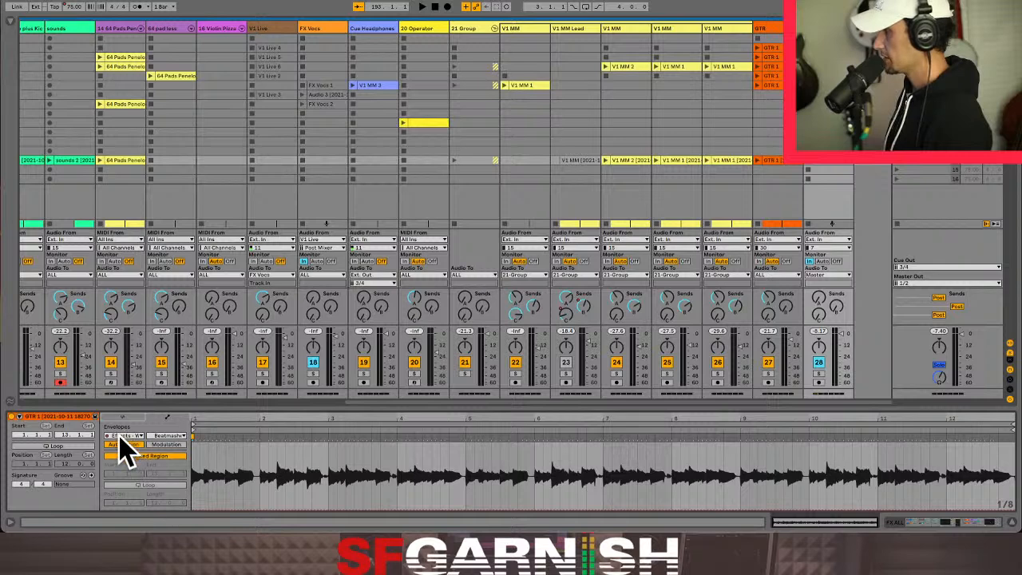
{"action": "left_click", "coordinate": [168, 436]}
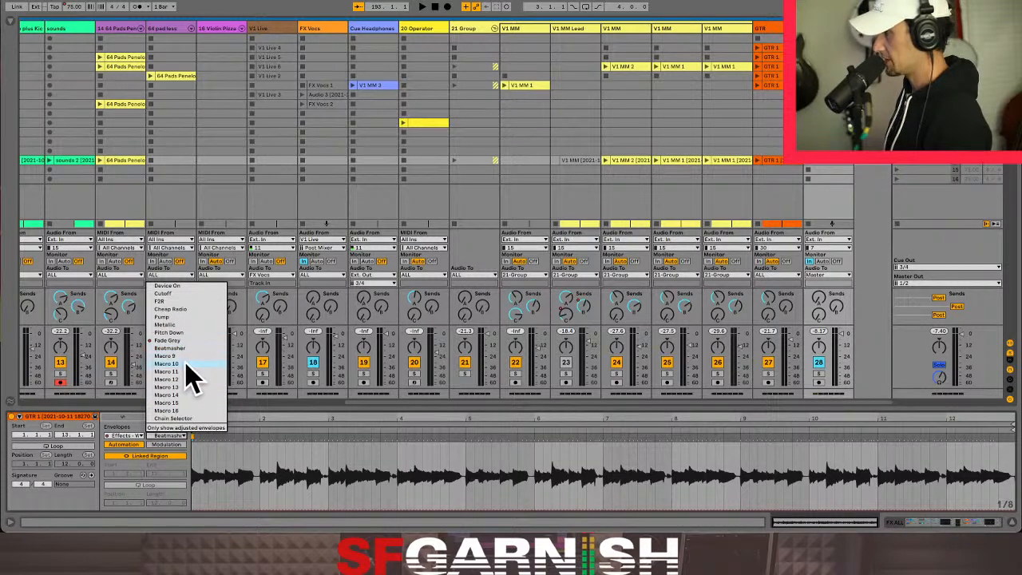
{"action": "left_click", "coordinate": [194, 477]}
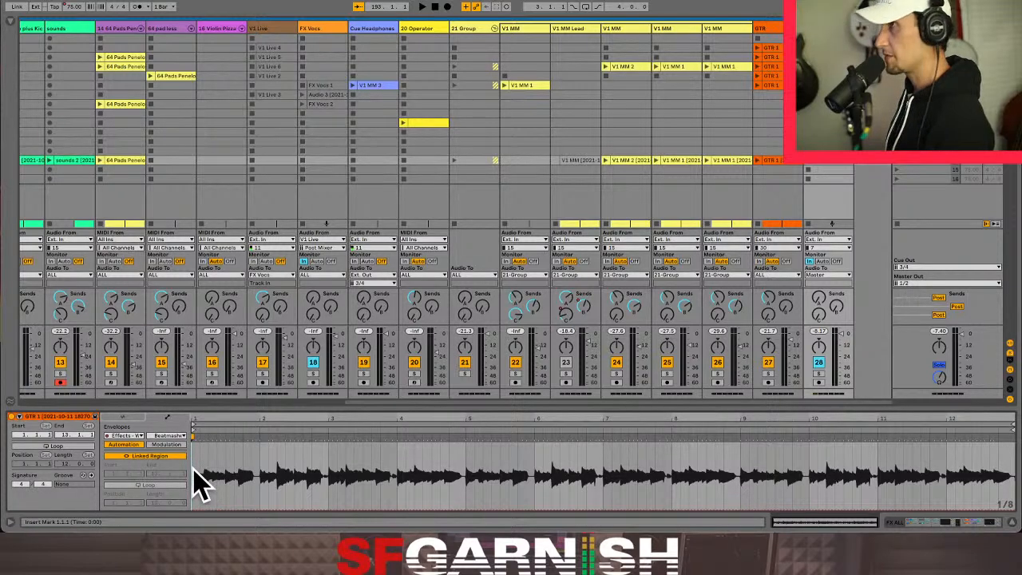
{"action": "key", "text": "super+v"}
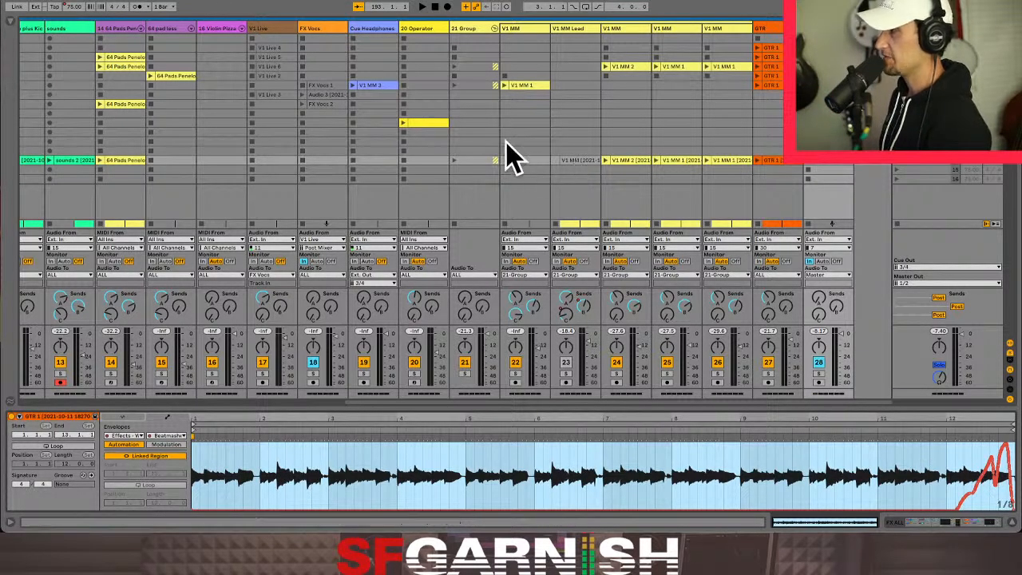
- Rename the 21 Group track as VOCS ALL
{"action": "left_click", "coordinate": [477, 30]}
{"action": "key", "text": "ctrl+r"}
{"action": "type", "text": "V"}
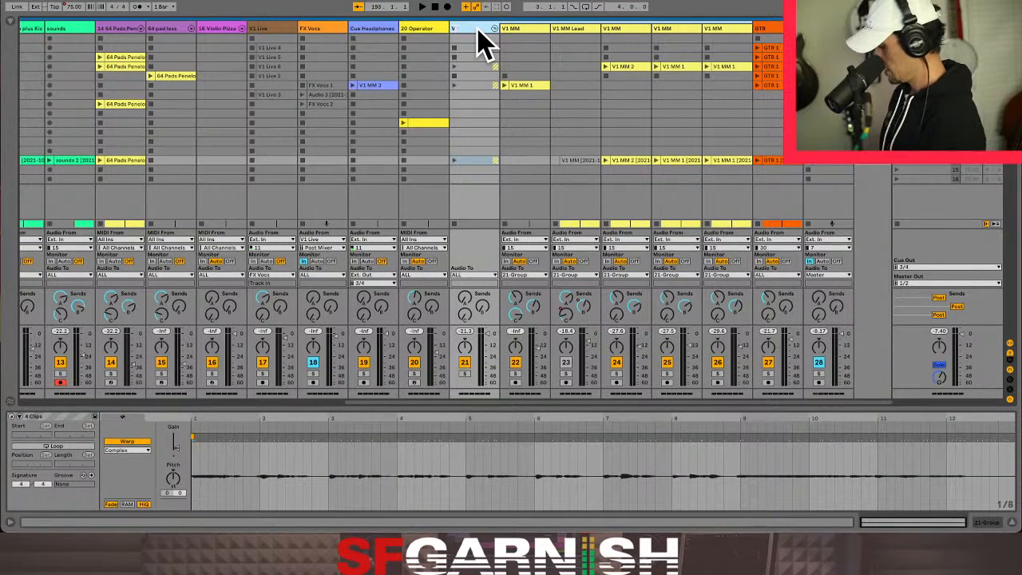
{"action": "type", "text": "OCS ALL"}
{"action": "key", "text": "Return"}
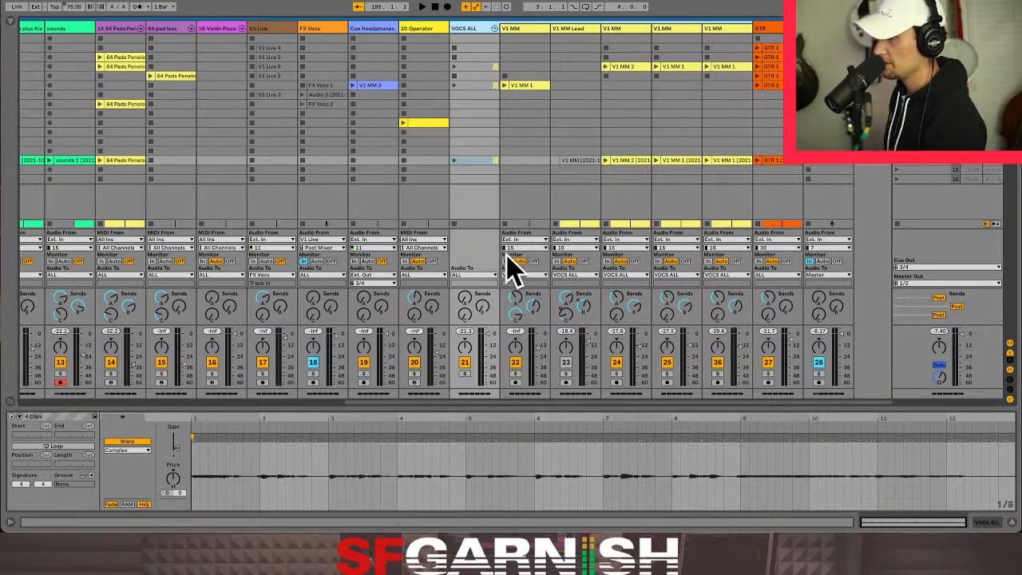
- Check the output routing options of the VOCS ALL group and return to the FX ALL track's clip
{"action": "left_click", "coordinate": [486, 276]}
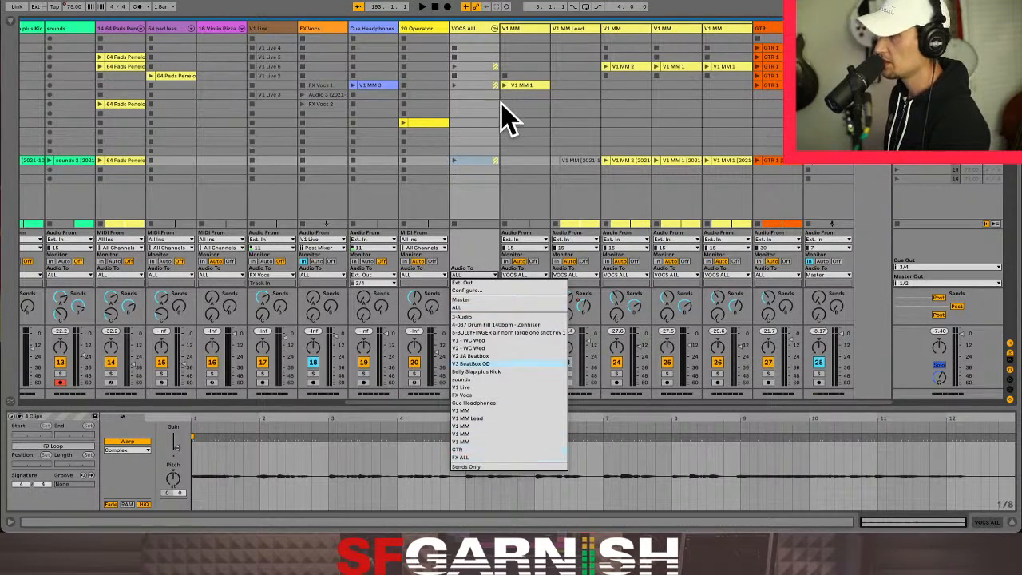
{"action": "left_click", "coordinate": [485, 184]}
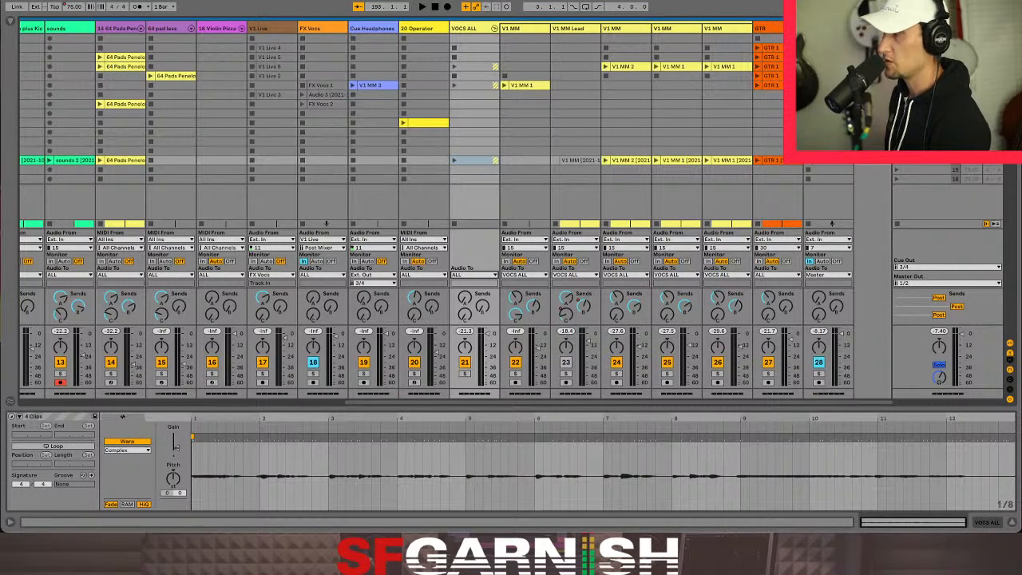
{"action": "left_click", "coordinate": [828, 195]}
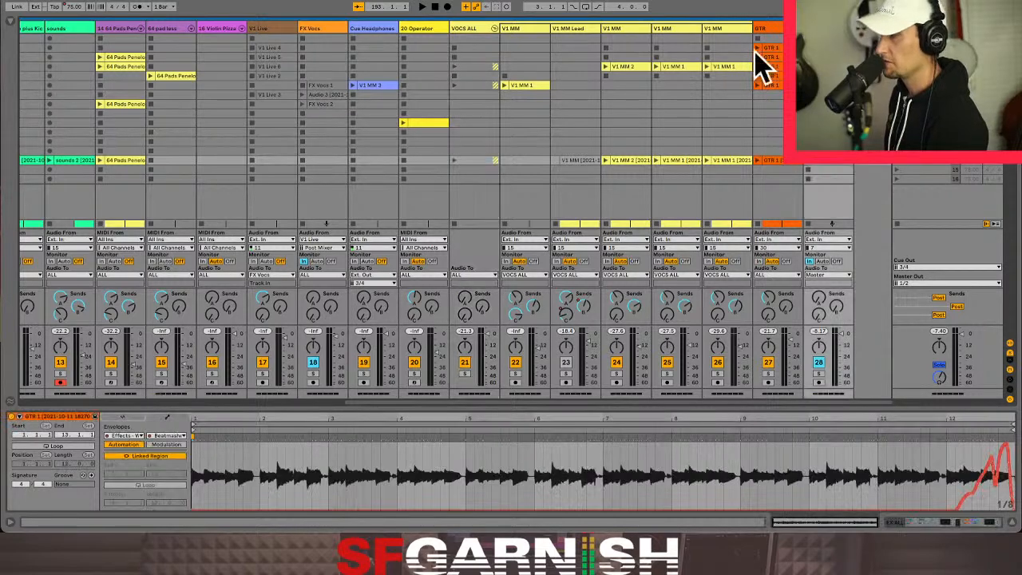
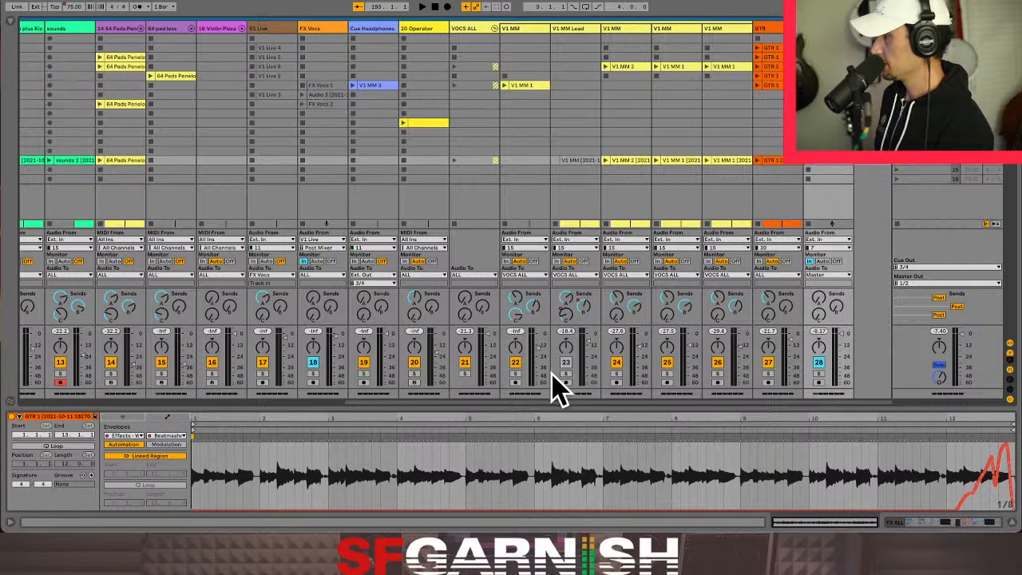
- Set the V1 MM Lead track's audio input to channel 11 and arm it for live vocals
{"action": "left_click", "coordinate": [576, 247]}
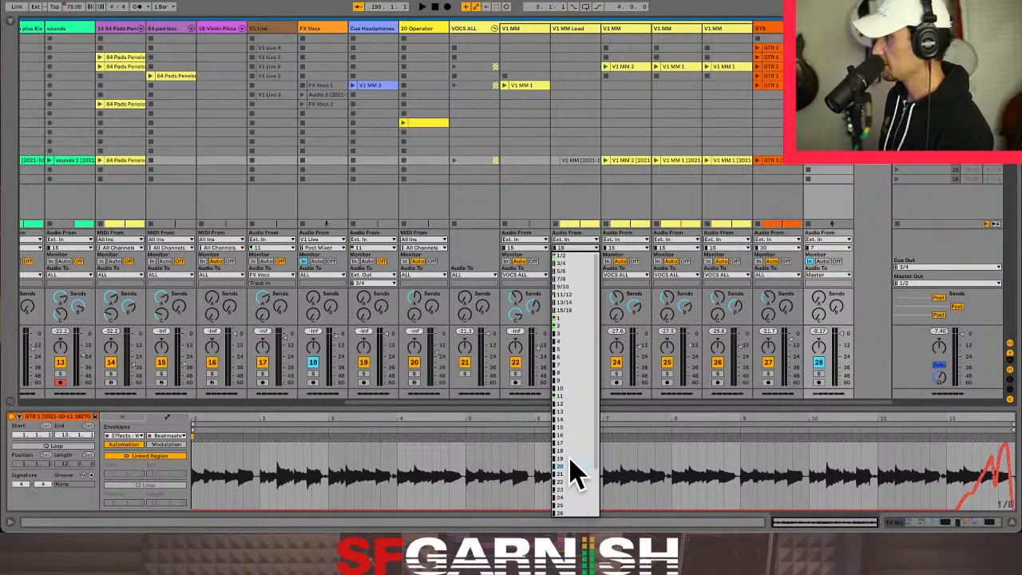
{"action": "left_click", "coordinate": [568, 396]}
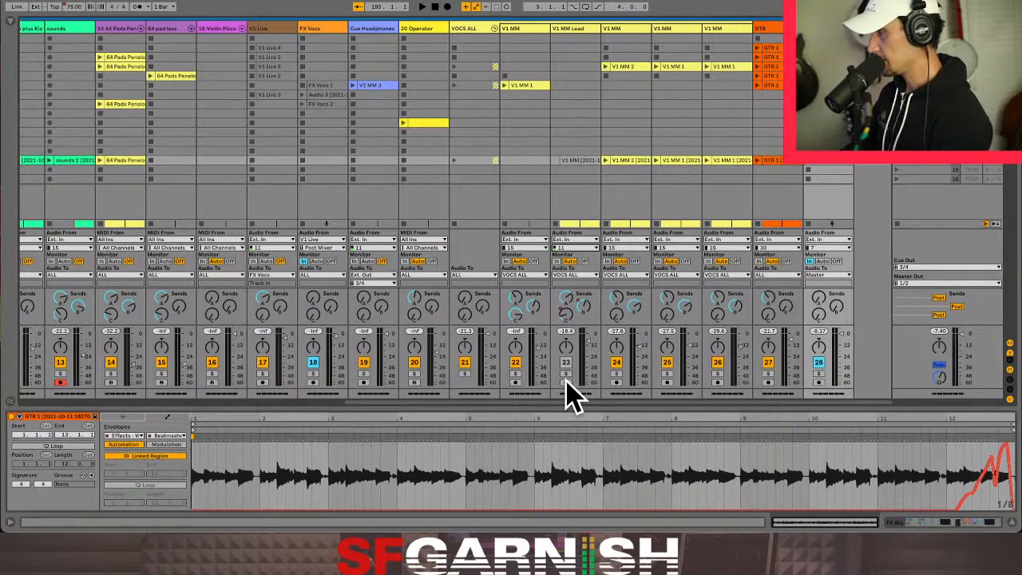
{"action": "left_click", "coordinate": [565, 383]}
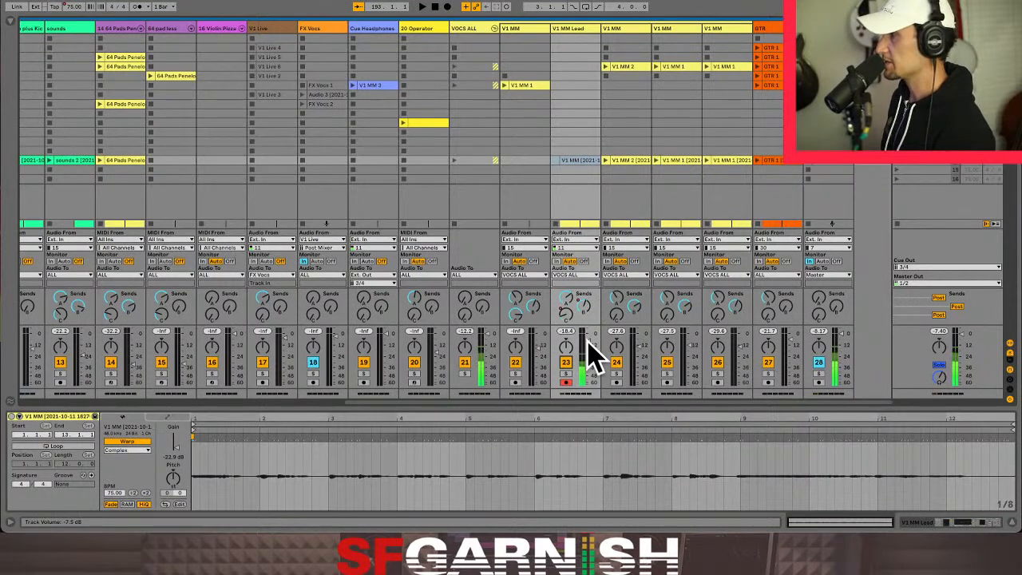
- Try turning down the sends on the V1 MM Lead track and re-enable their automation
{"action": "left_click_drag", "start_coordinate": [566, 299], "coordinate": [565, 336]}
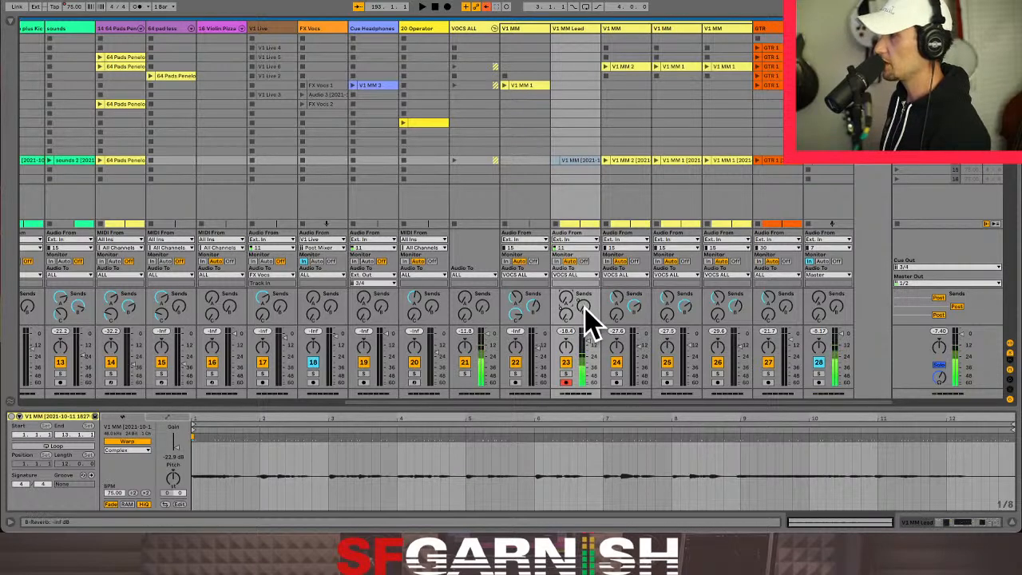
{"action": "right_click", "coordinate": [586, 308]}
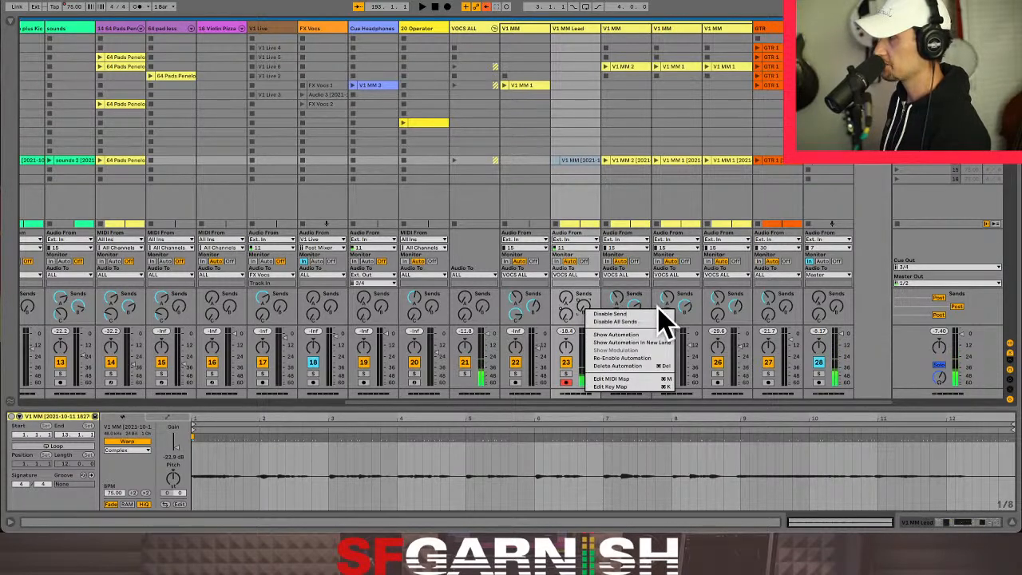
{"action": "left_click", "coordinate": [653, 360]}
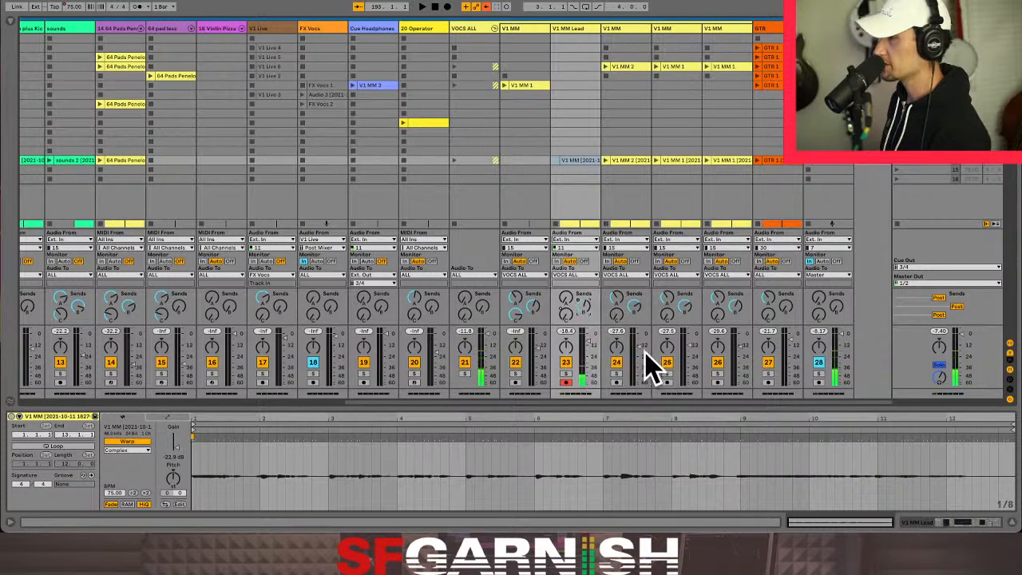
{"action": "right_click", "coordinate": [572, 322]}
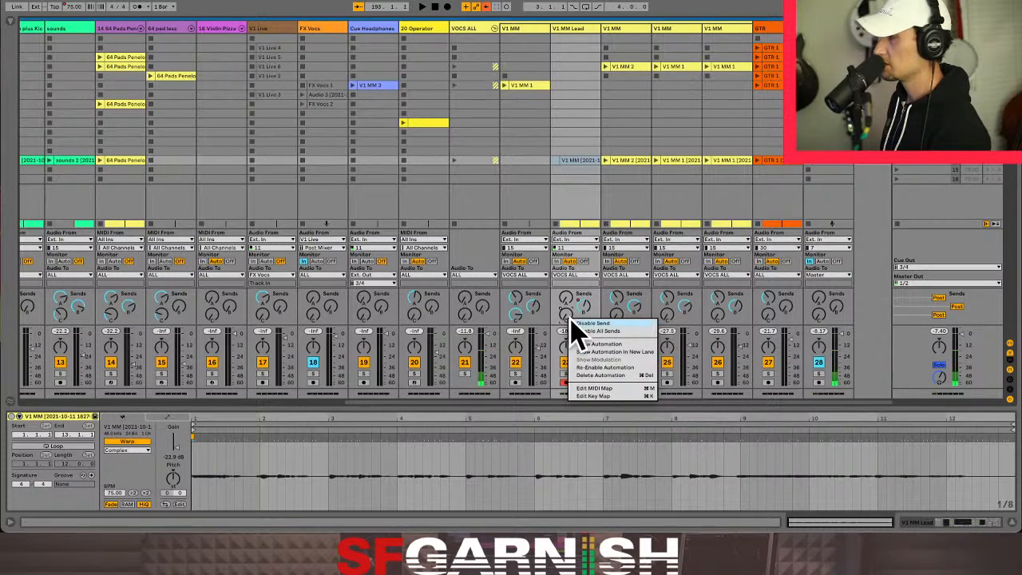
{"action": "left_click", "coordinate": [616, 374]}
{"action": "mouse_move", "coordinate": [564, 303]}
{"action": "left_mouse_down"}
{"action": "mouse_move", "coordinate": [564, 293]}
{"action": "mouse_move", "coordinate": [567, 300]}
{"action": "left_mouse_up"}
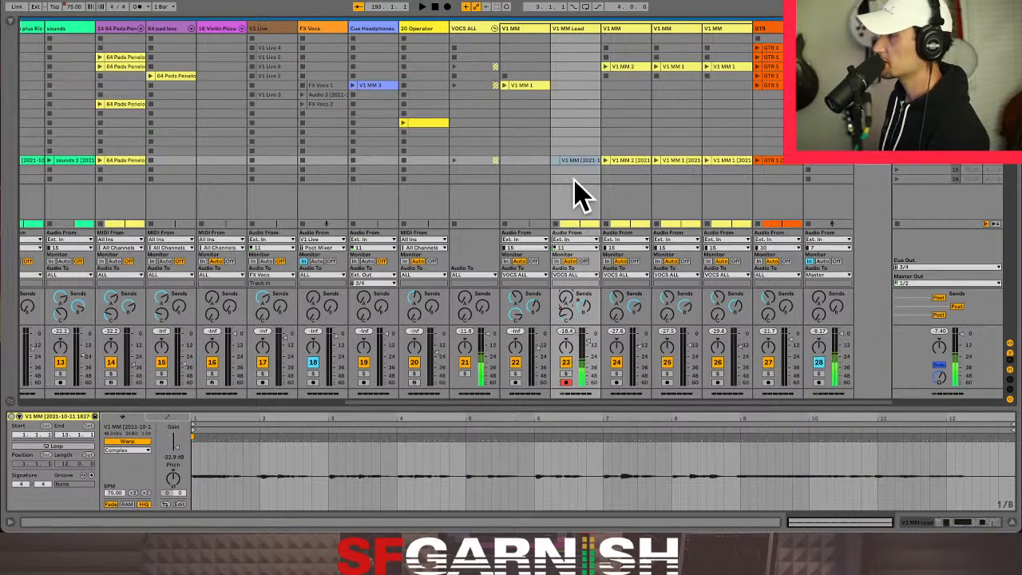
- Play the Verse scene and turn the V1 MM Lead track's sends fully down
{"action": "left_click", "coordinate": [899, 171]}
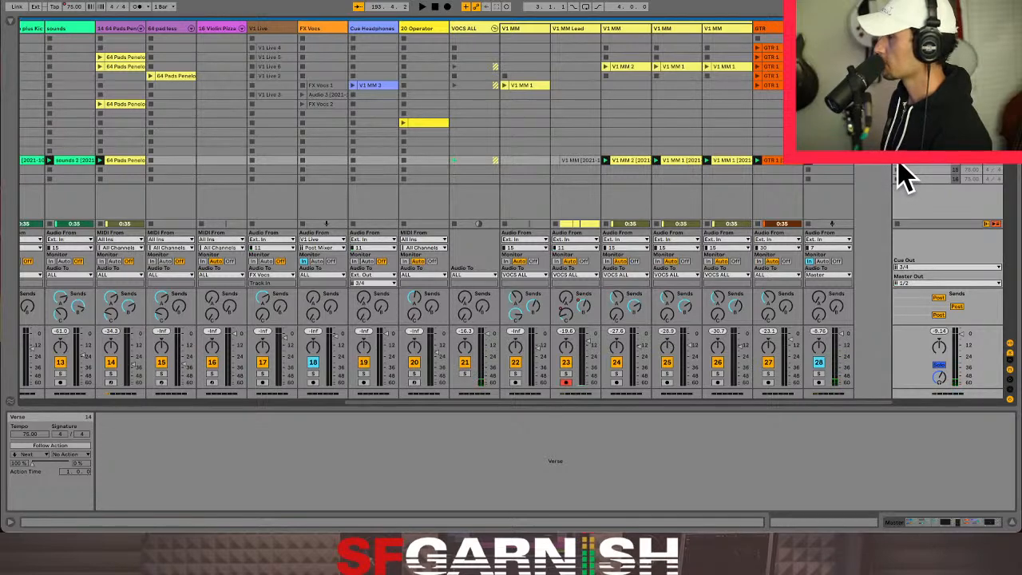
{"action": "left_click", "coordinate": [576, 160]}
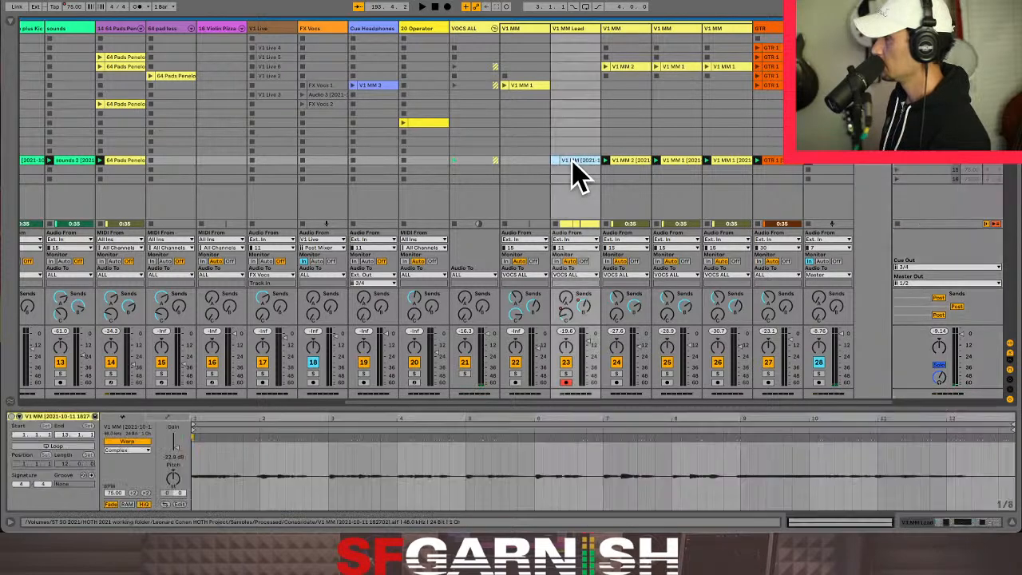
{"action": "left_click_drag", "start_coordinate": [586, 309], "coordinate": [628, 382]}
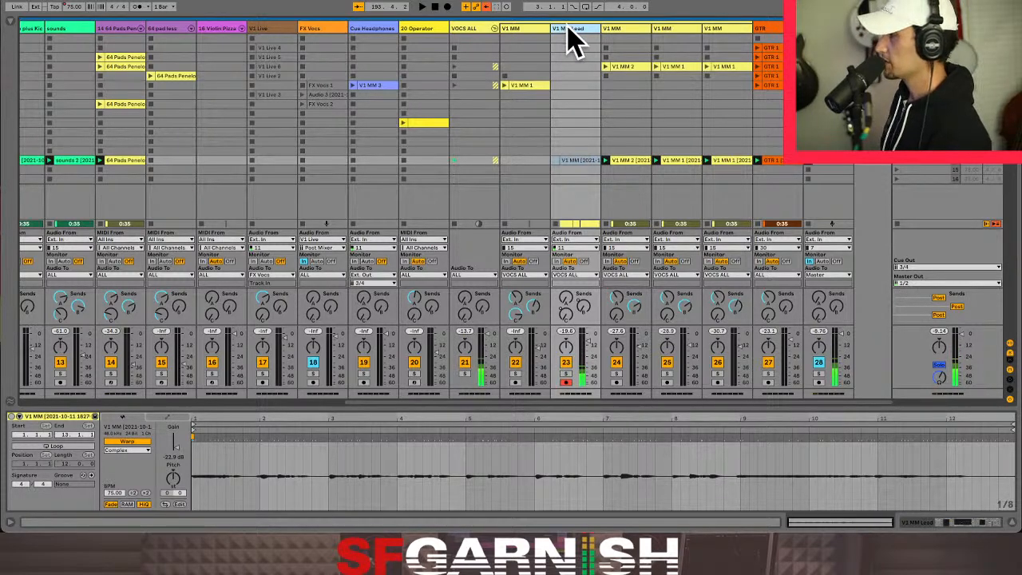
- Duplicate the V1 MM Lead track and delete the copy's clip in the Verse row
{"action": "key", "text": "ctrl+d"}
{"action": "left_click", "coordinate": [625, 143]}
{"action": "left_click_drag", "start_coordinate": [625, 146], "coordinate": [629, 179]}
{"action": "key", "text": "Delete"}
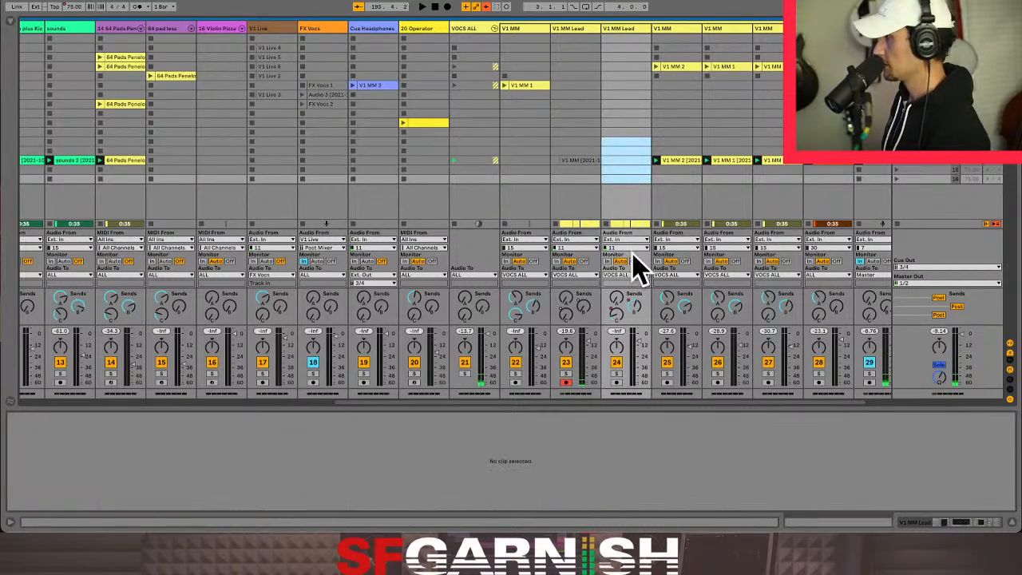
- Arm the duplicate V1 MM Lead track, deactivate the original, and play the Verse scene
{"action": "left_click", "coordinate": [616, 383]}
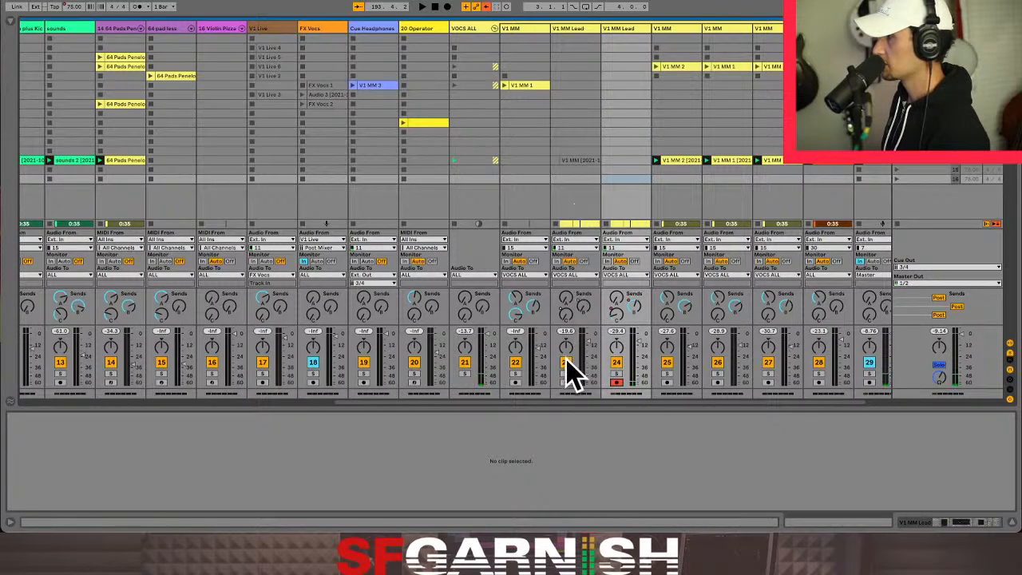
{"action": "left_click", "coordinate": [898, 169]}
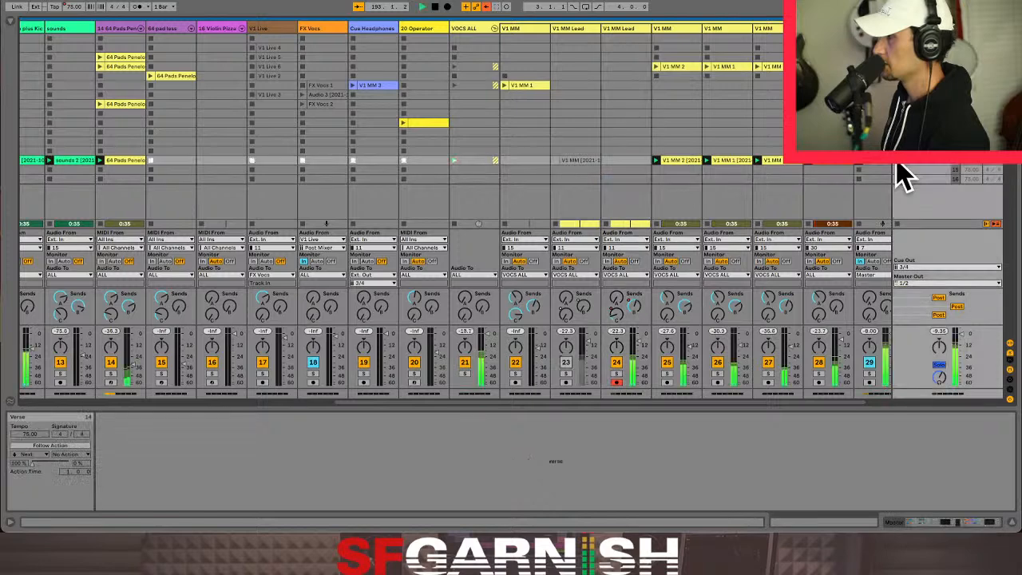
- In the Arrangement, loop a 68-bar stretch of the empty region starting at bar 5
{"action": "key", "text": "Tab"}
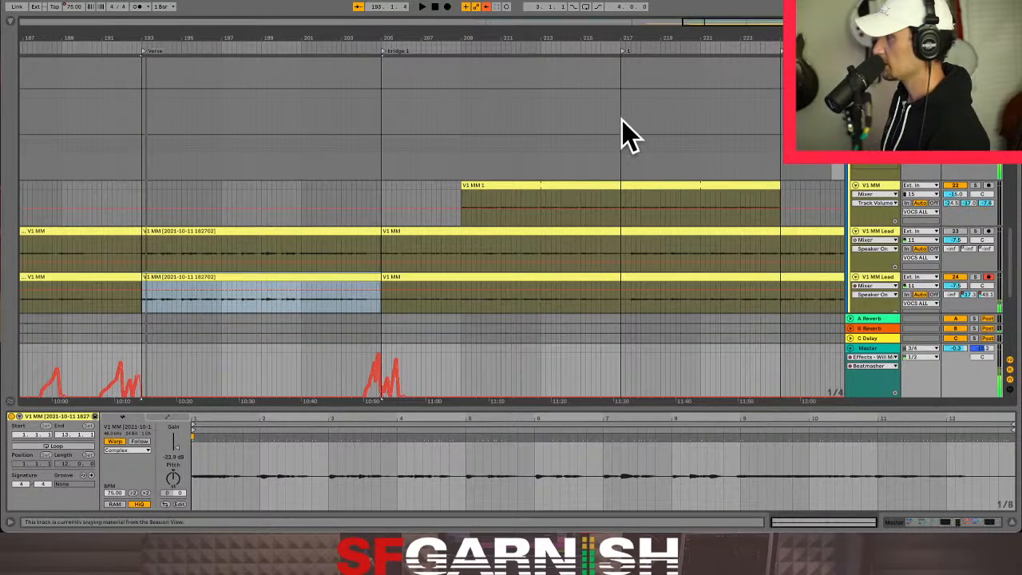
{"action": "left_click", "coordinate": [781, 135]}
{"action": "scroll", "coordinate": [780, 129], "scroll_direction": "down", "scroll_amount": 8}
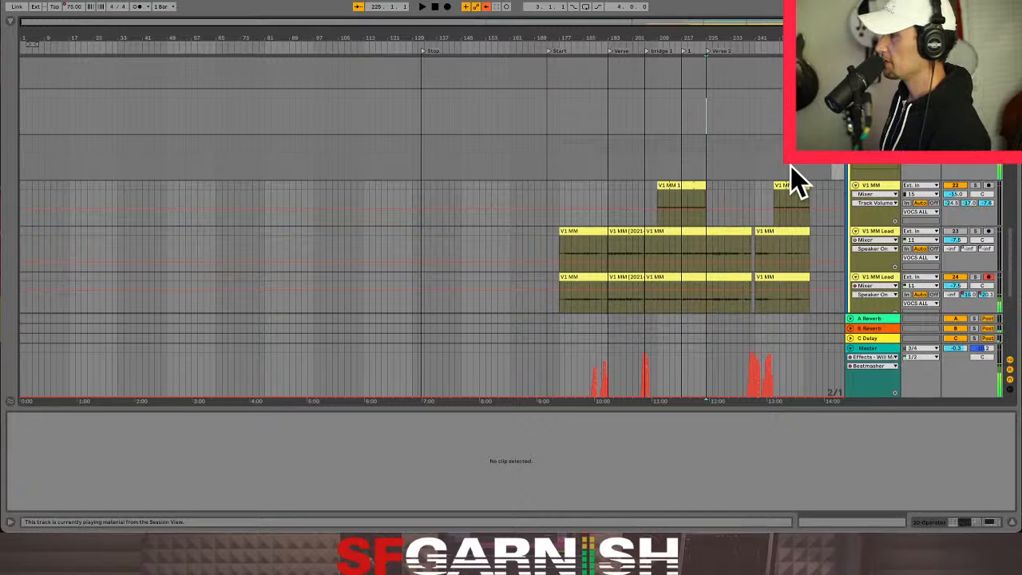
{"action": "left_click", "coordinate": [793, 166]}
{"action": "left_click", "coordinate": [823, 169]}
{"action": "left_click", "coordinate": [437, 170]}
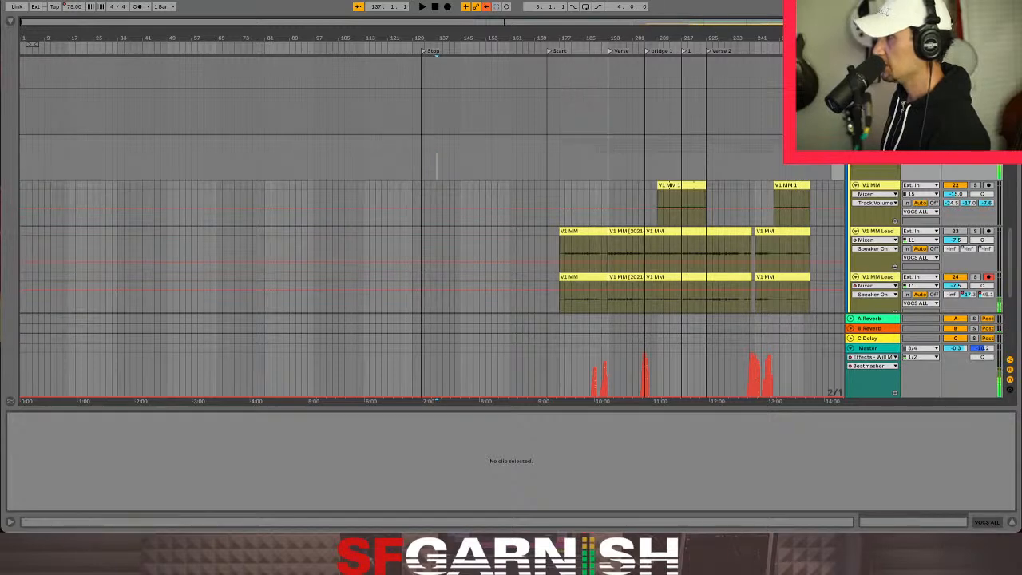
{"action": "scroll", "coordinate": [431, 227], "scroll_direction": "up", "scroll_amount": 1}
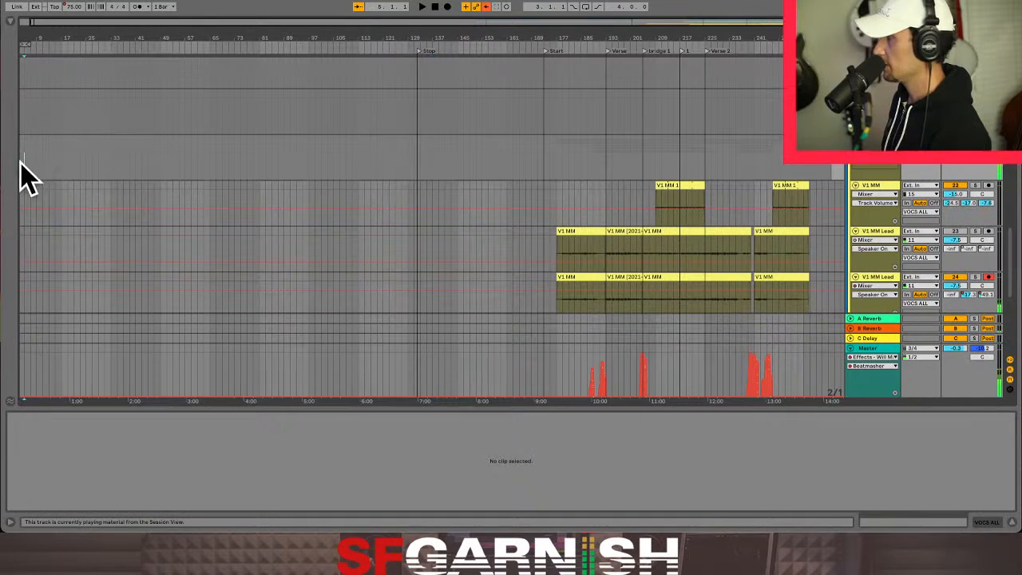
{"action": "left_click_drag", "start_coordinate": [25, 161], "coordinate": [232, 168]}
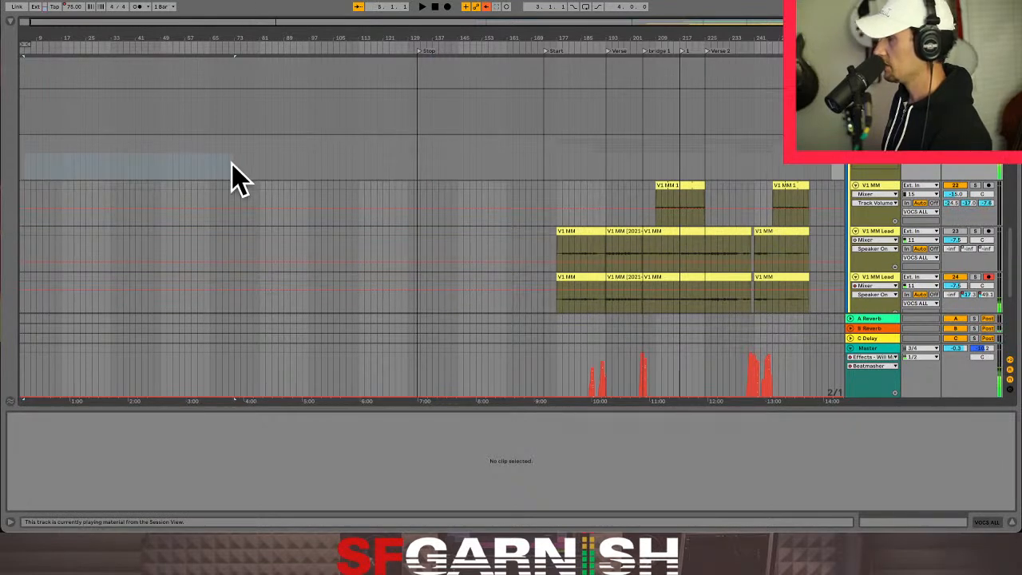
{"action": "key", "text": "ctrl+l"}
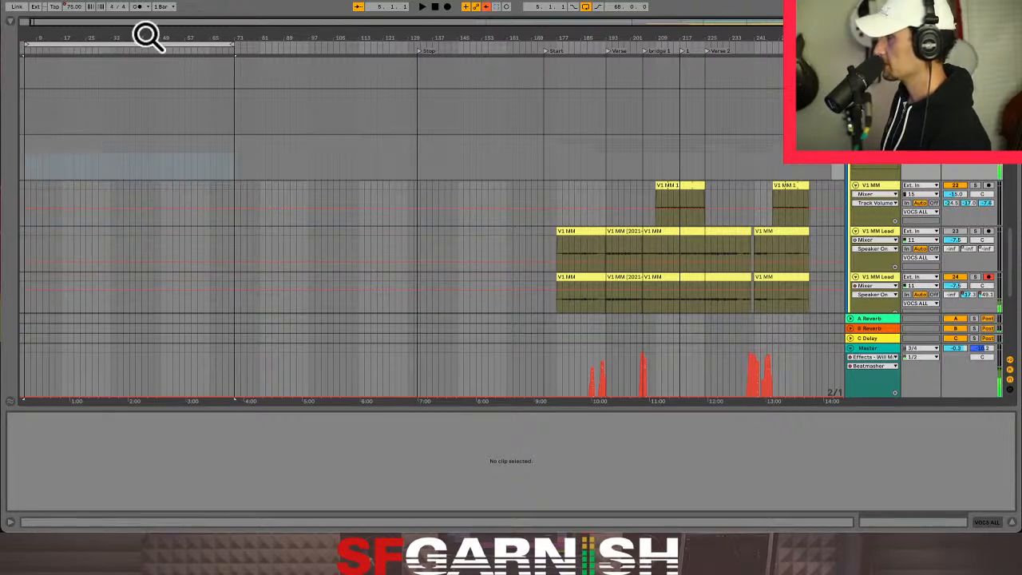
- Shorten the arrangement loop to 8 bars starting at bar 9 and play from there
{"action": "left_click_drag", "start_coordinate": [107, 44], "coordinate": [120, 48]}
{"action": "left_click_drag", "start_coordinate": [242, 44], "coordinate": [64, 51]}
{"action": "left_click", "coordinate": [35, 167]}
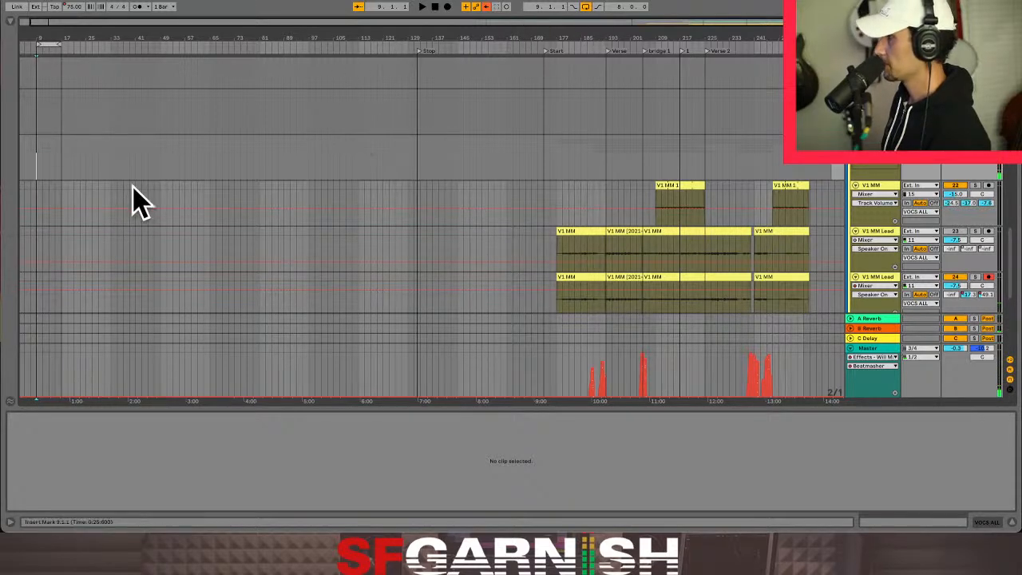
{"action": "key", "text": "space"}
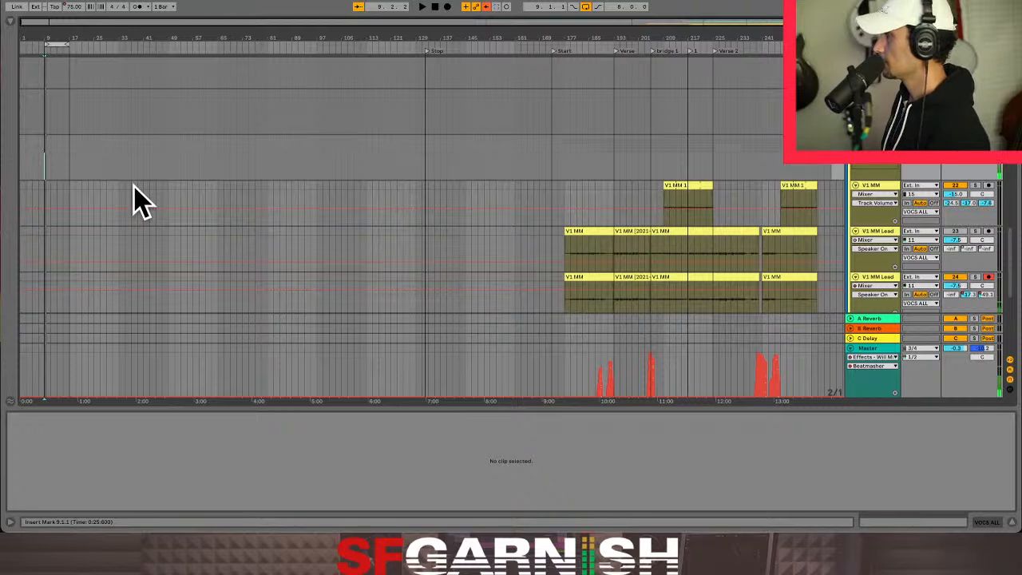
- Return to the Session View, launch the Verse scene, and raise the duplicate V1 MM Lead track's volume
{"action": "key", "text": "Tab"}
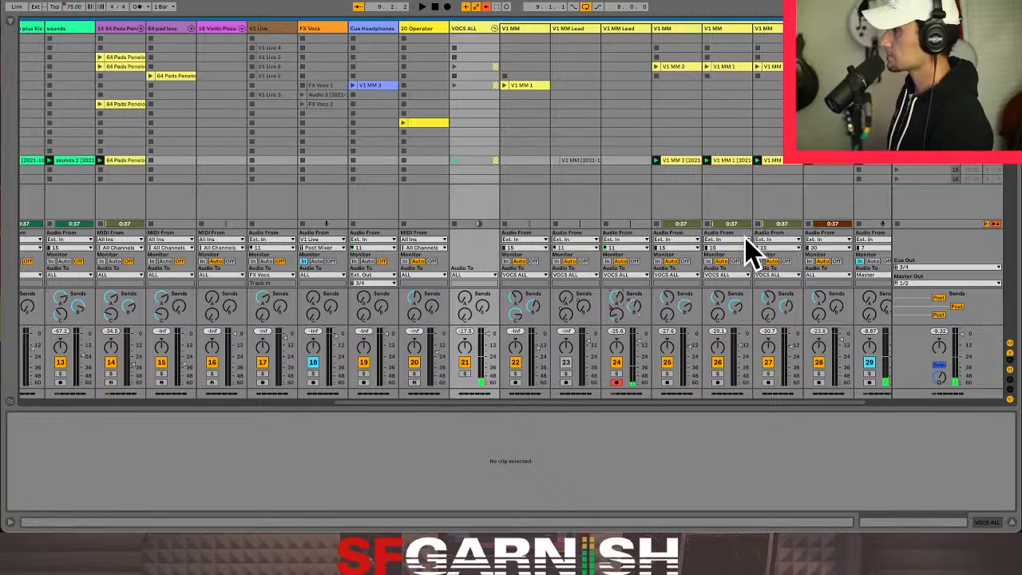
{"action": "left_click", "coordinate": [898, 167]}
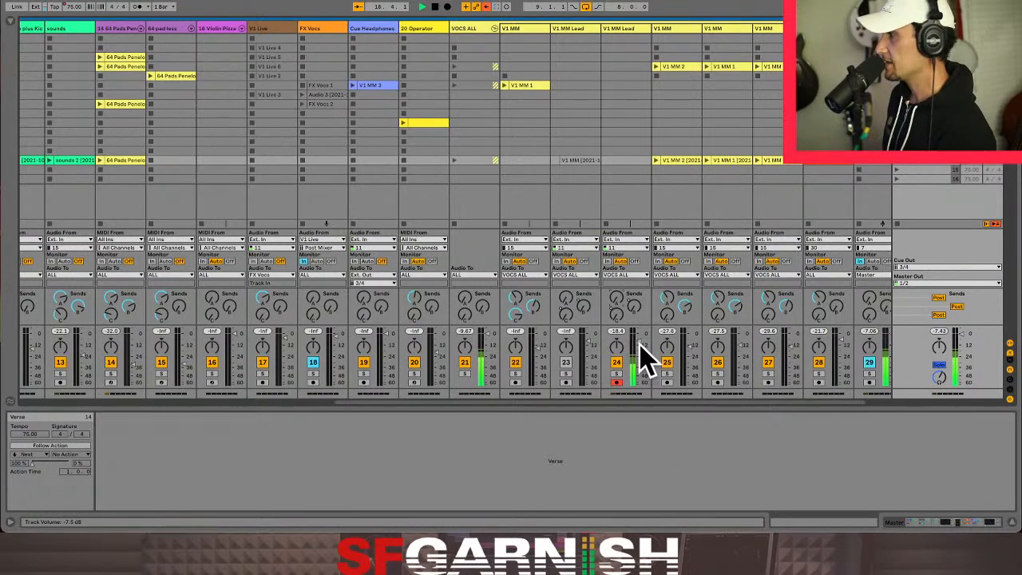
{"action": "key", "text": "space"}
{"action": "left_click_drag", "start_coordinate": [638, 332], "coordinate": [639, 334]}
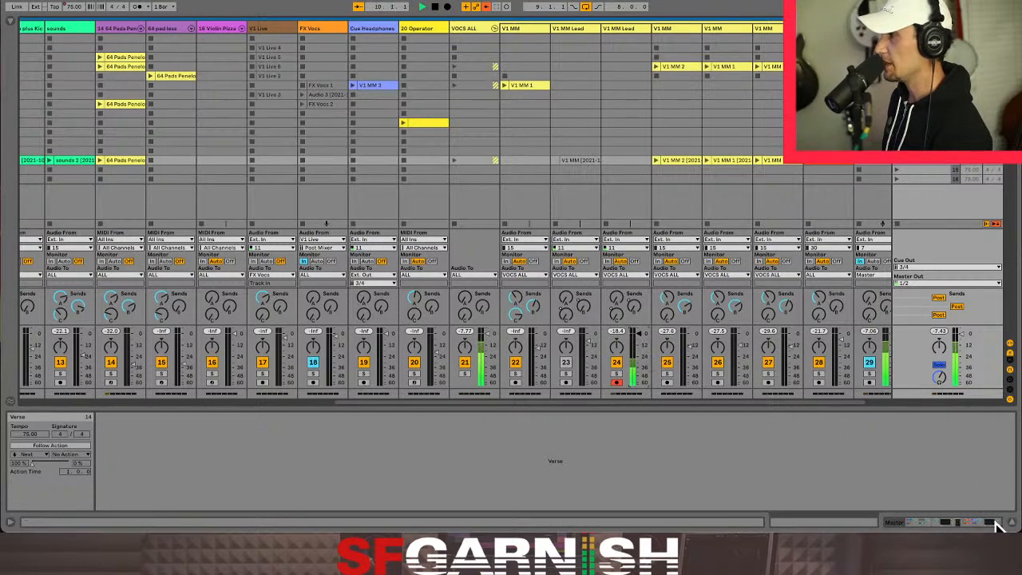
{"action": "left_click", "coordinate": [968, 523]}
{"action": "left_click_drag", "start_coordinate": [916, 522], "coordinate": [993, 523]}
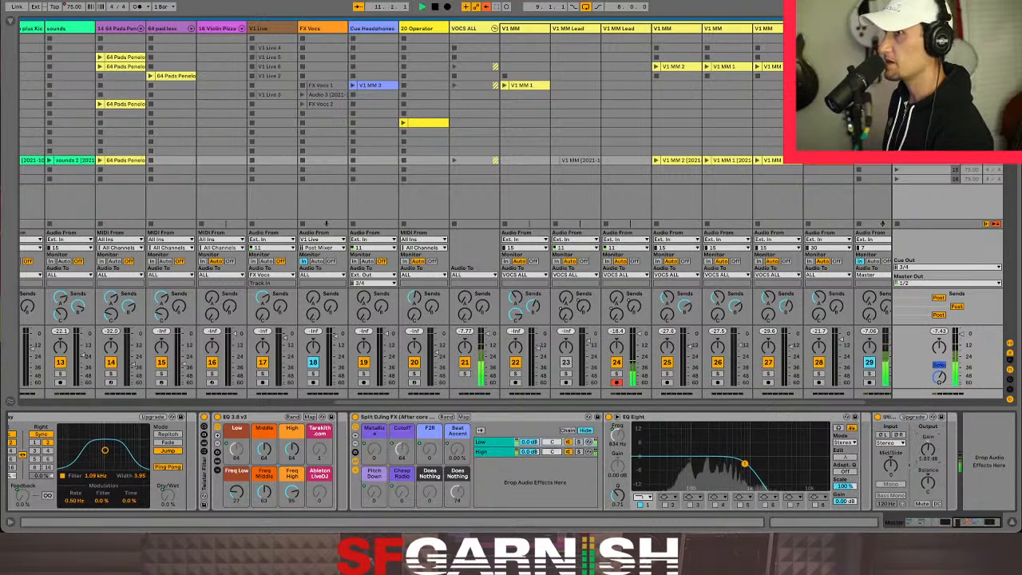
{"action": "left_click_drag", "start_coordinate": [928, 448], "coordinate": [928, 442]}
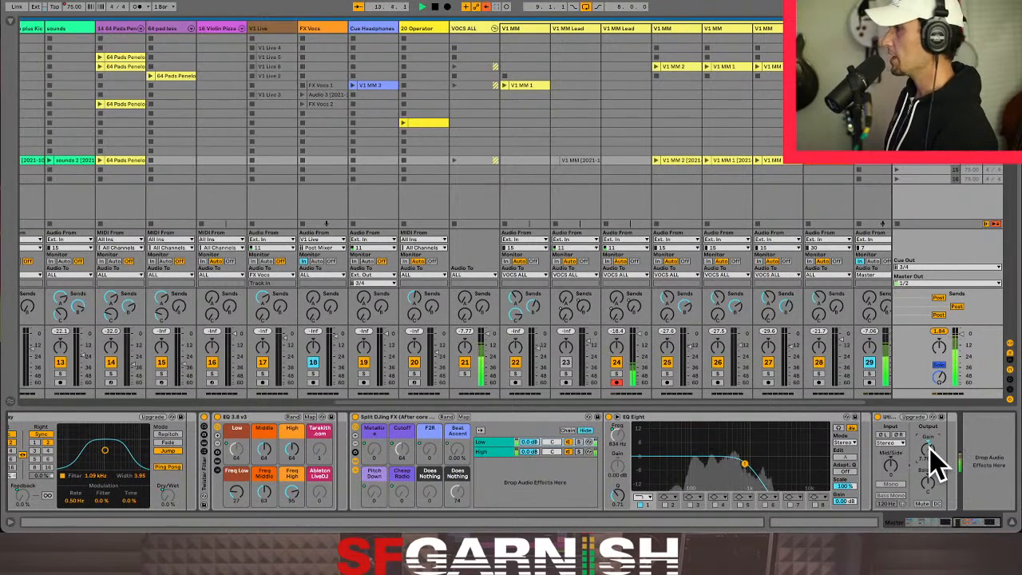
{"action": "left_click_drag", "start_coordinate": [931, 448], "coordinate": [931, 447]}
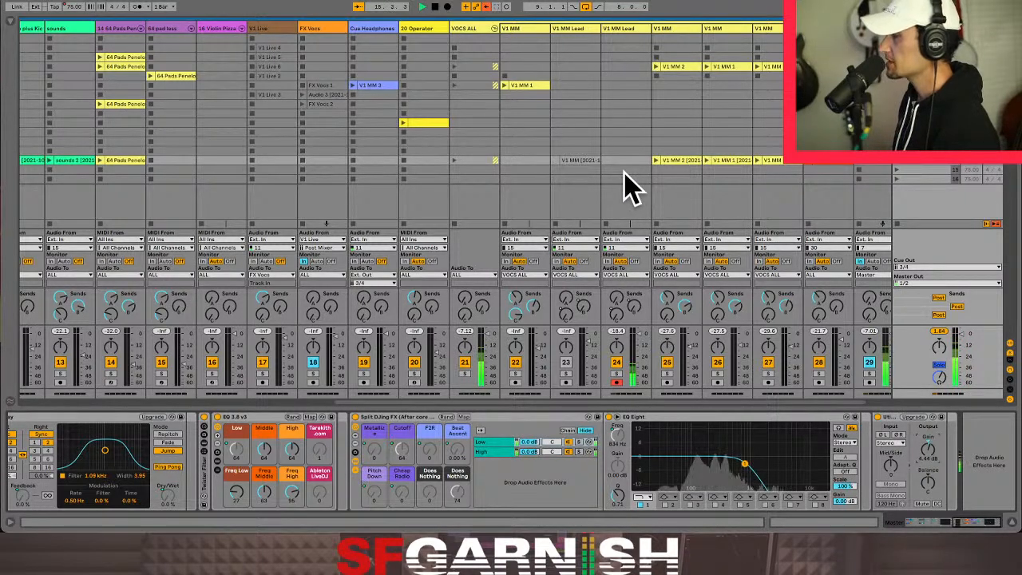
- Enable the Verse scene's Follow Action with both actions set to Next and an action time of 16 bars
{"action": "left_click", "coordinate": [281, 159]}
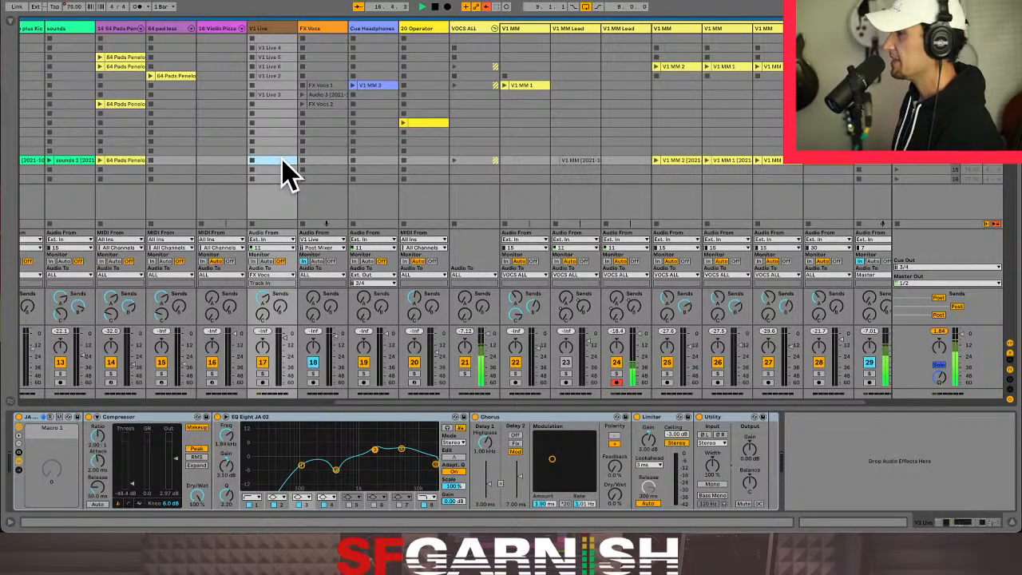
{"action": "left_click", "coordinate": [922, 174]}
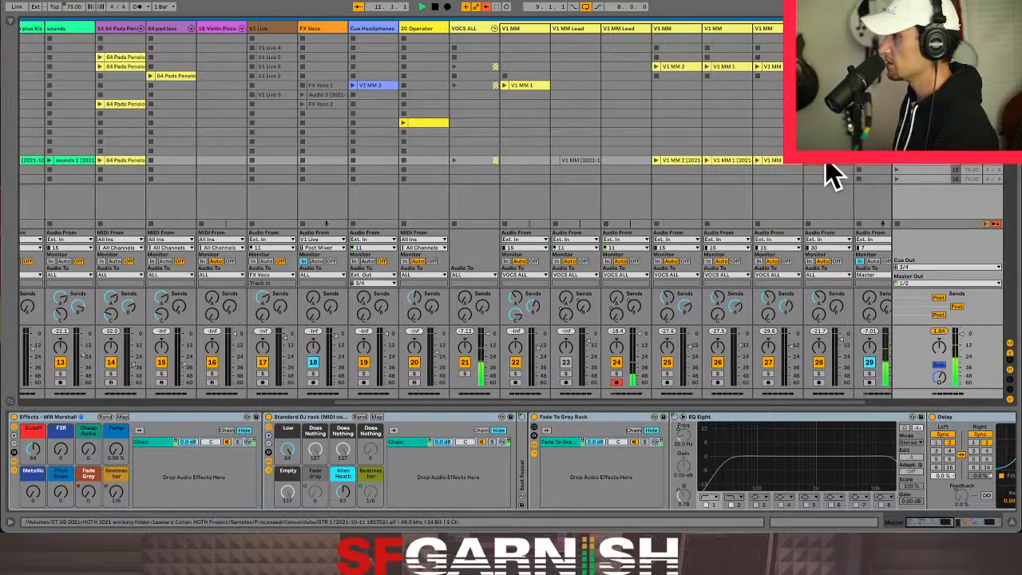
{"action": "left_click", "coordinate": [800, 522]}
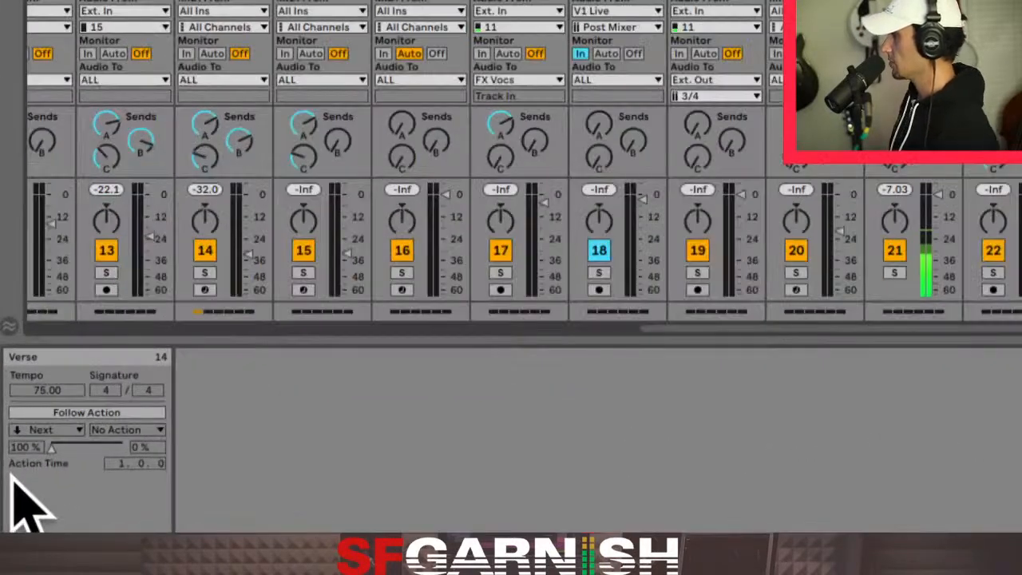
{"action": "left_click", "coordinate": [99, 429]}
{"action": "left_click", "coordinate": [97, 429]}
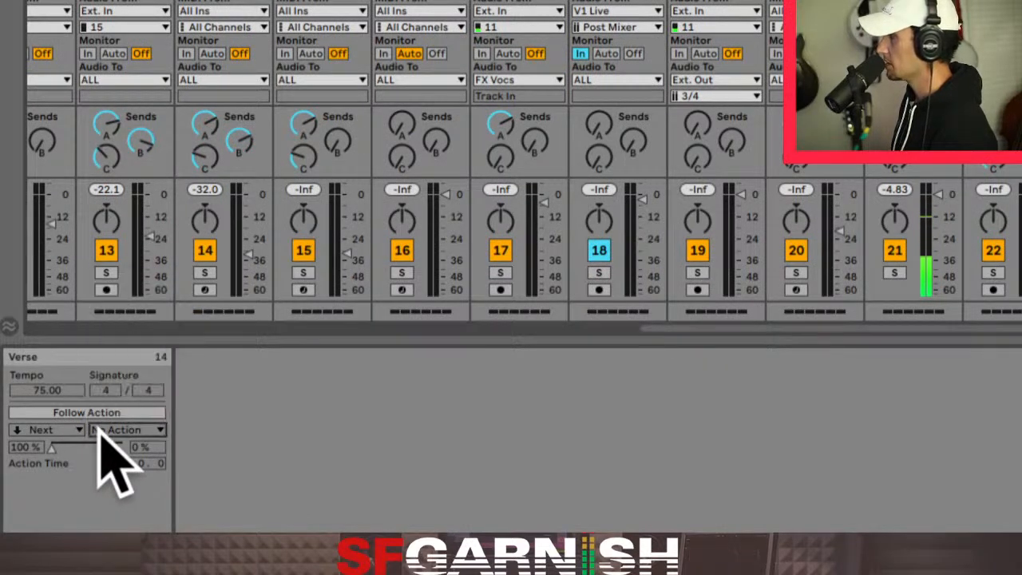
{"action": "left_click", "coordinate": [96, 412]}
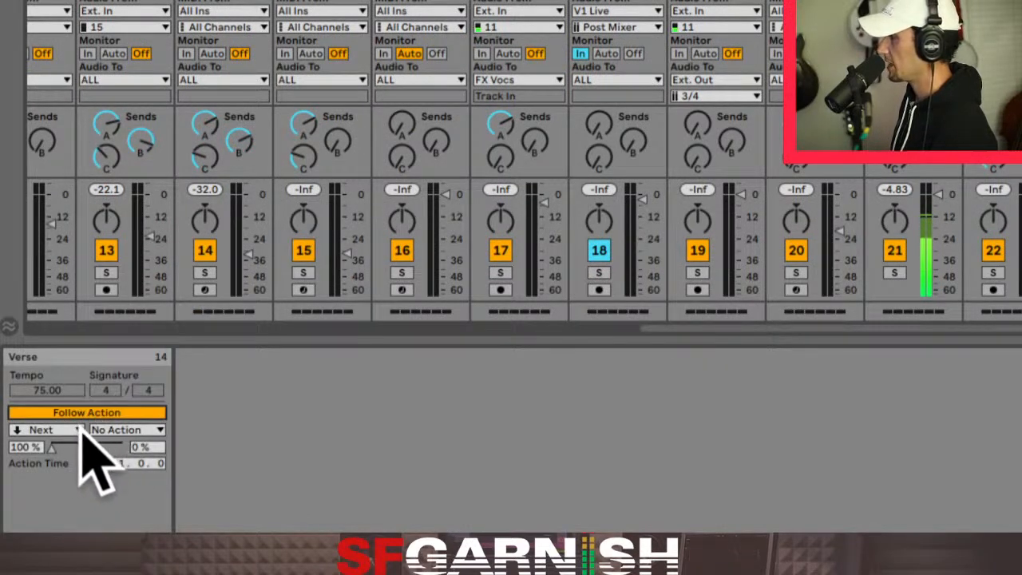
{"action": "left_click", "coordinate": [120, 429]}
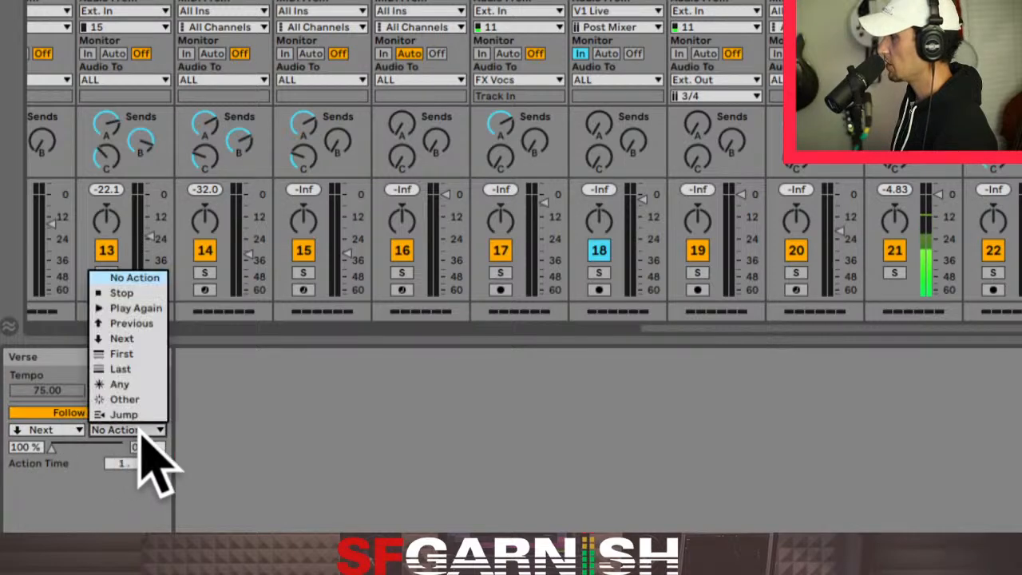
{"action": "left_click", "coordinate": [139, 340]}
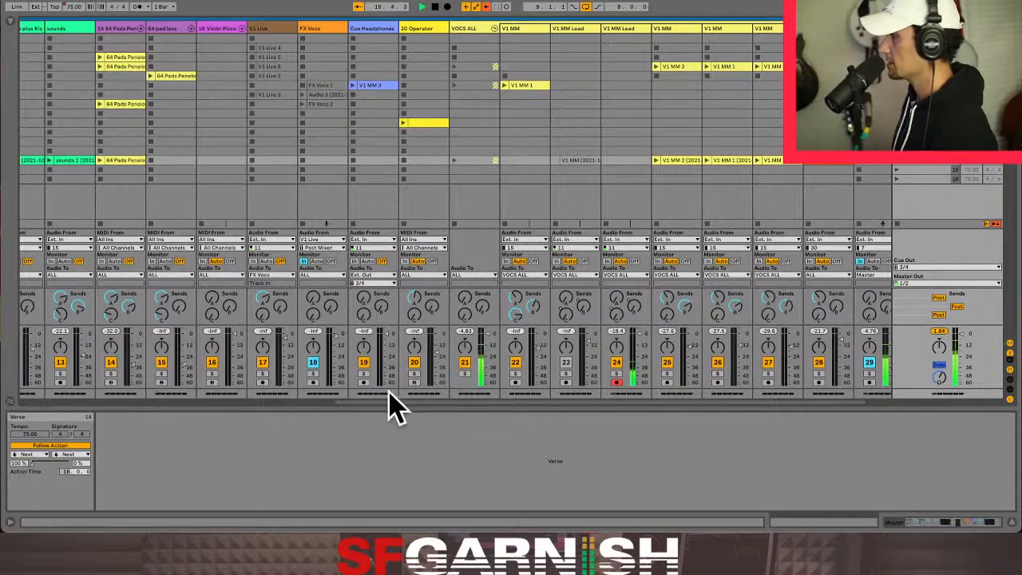
- Check the FX ALL Verse clip's length and set the Verse scene's Follow Action time to 12 bars
{"action": "left_click_drag", "start_coordinate": [381, 401], "coordinate": [667, 397]}
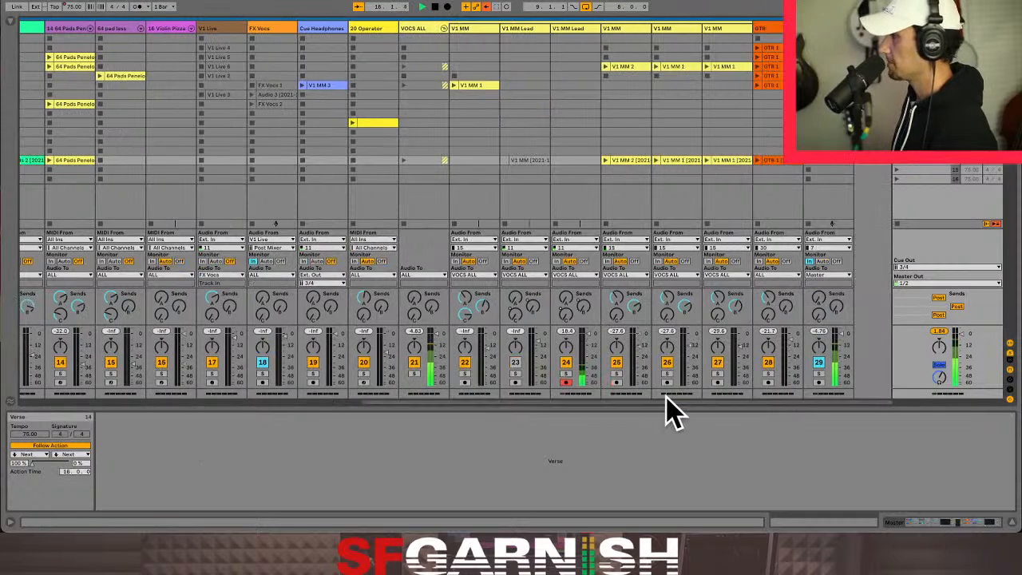
{"action": "left_click", "coordinate": [835, 172]}
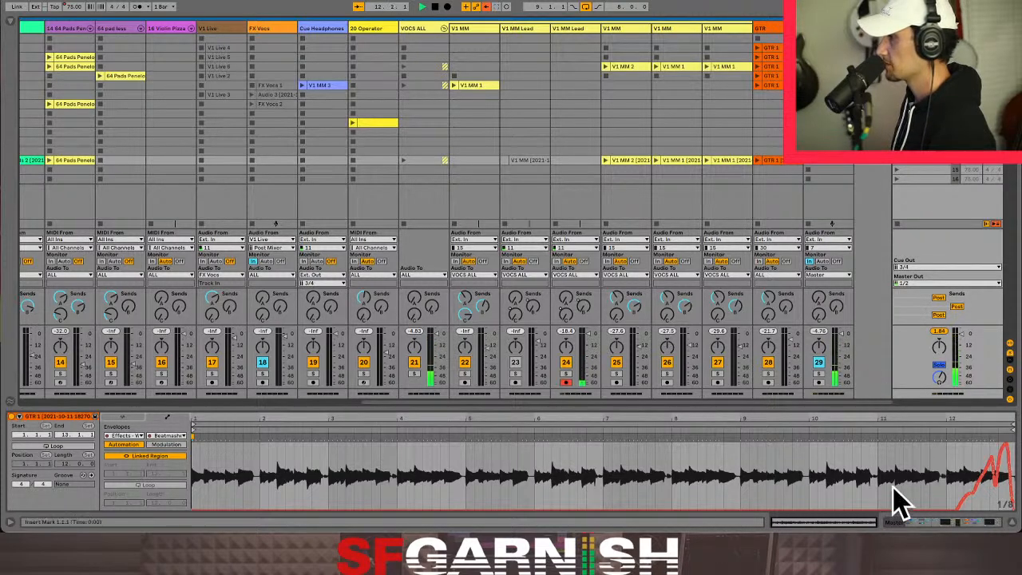
{"action": "left_click", "coordinate": [898, 524]}
{"action": "left_click", "coordinate": [815, 525]}
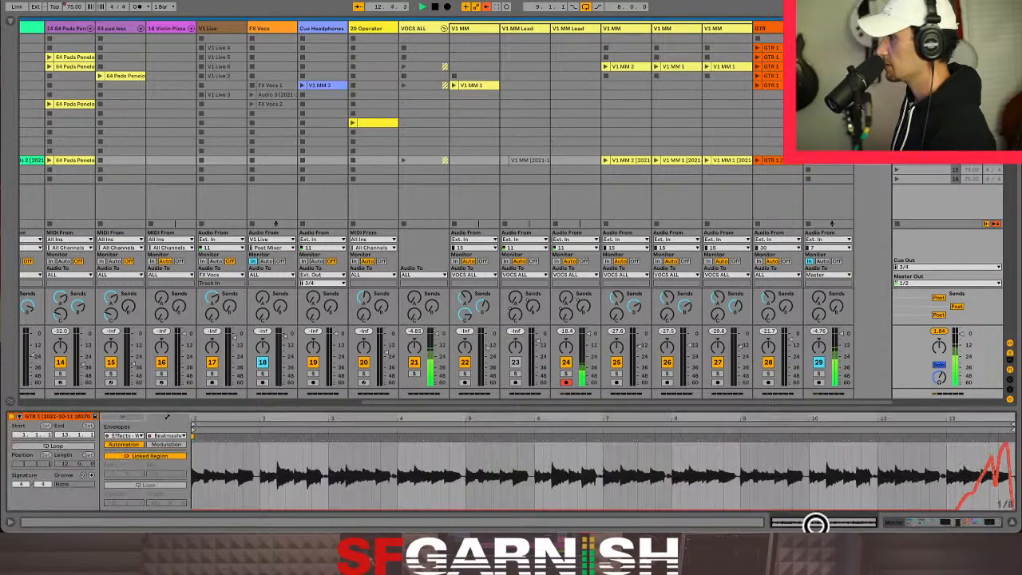
{"action": "left_click", "coordinate": [918, 159]}
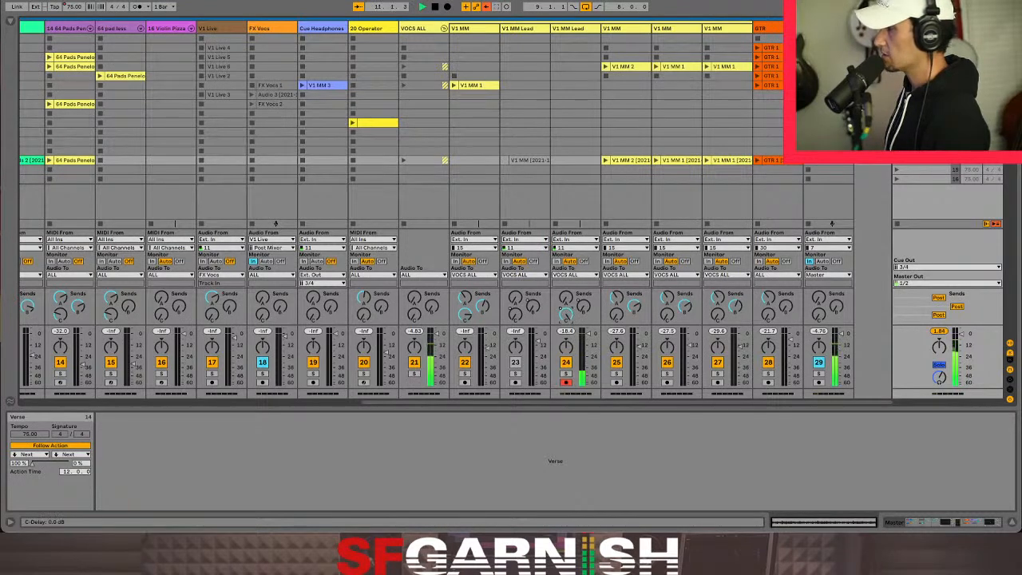
- Turn the duplicate V1 MM Lead track's C-Delay send fully down, then select the scene below Verse
{"action": "left_click_drag", "start_coordinate": [565, 315], "coordinate": [565, 392]}
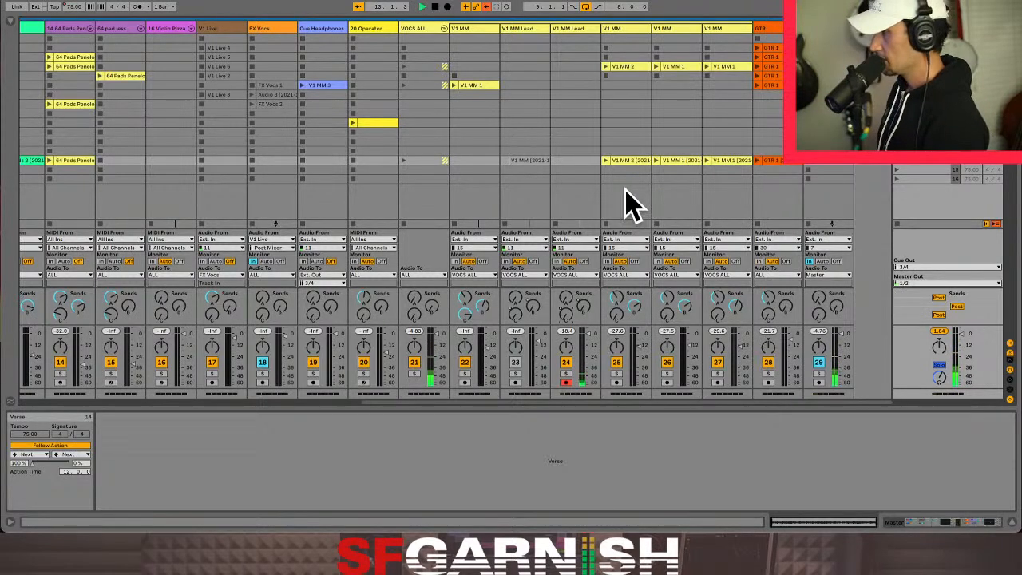
{"action": "left_click", "coordinate": [570, 161]}
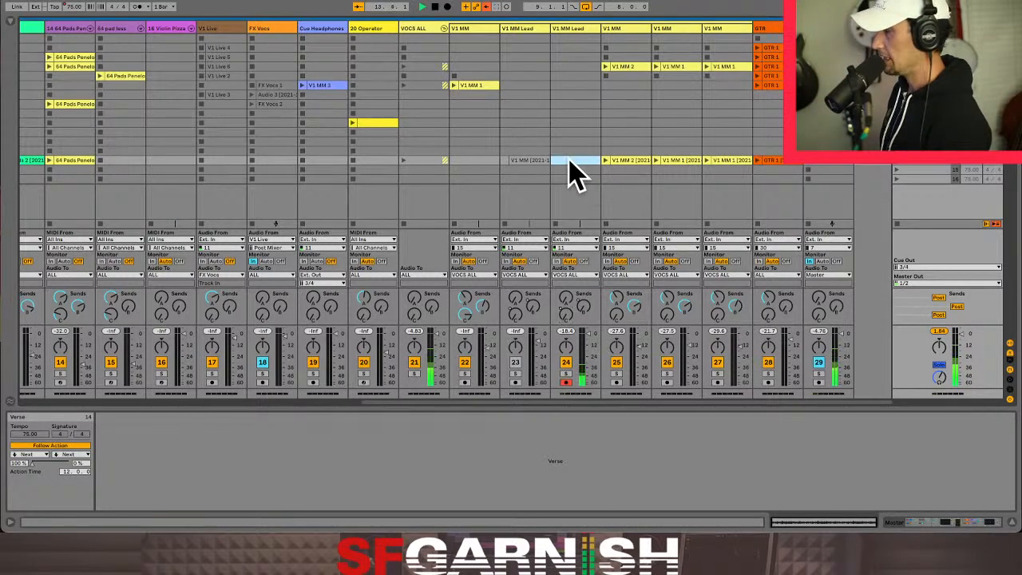
{"action": "left_click", "coordinate": [927, 169]}
- Switch to the Arrangement View and show FX ALL's Beatmasher automation around the bridge 1 locator
{"action": "key", "text": "Tab"}
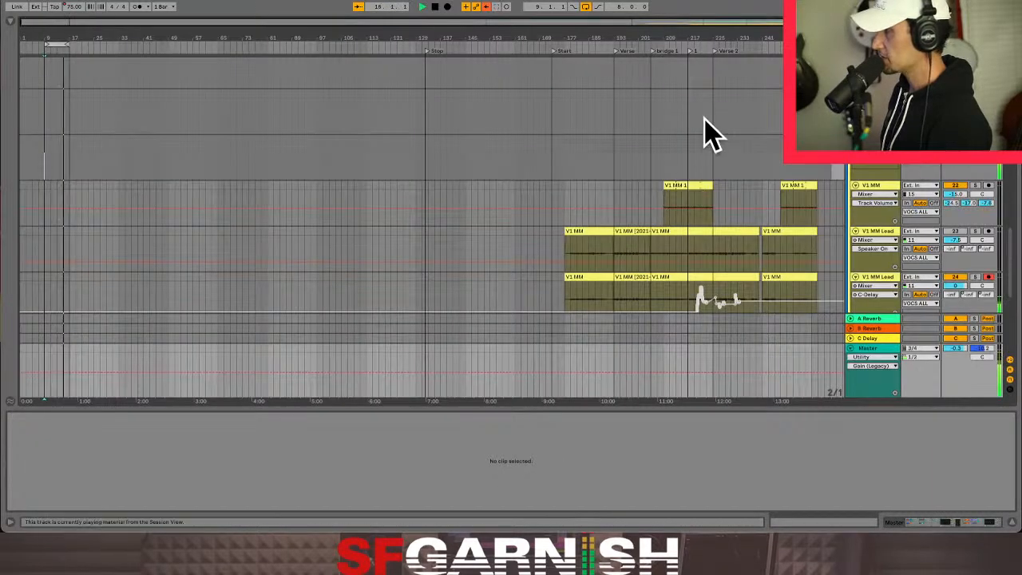
{"action": "key", "text": "a"}
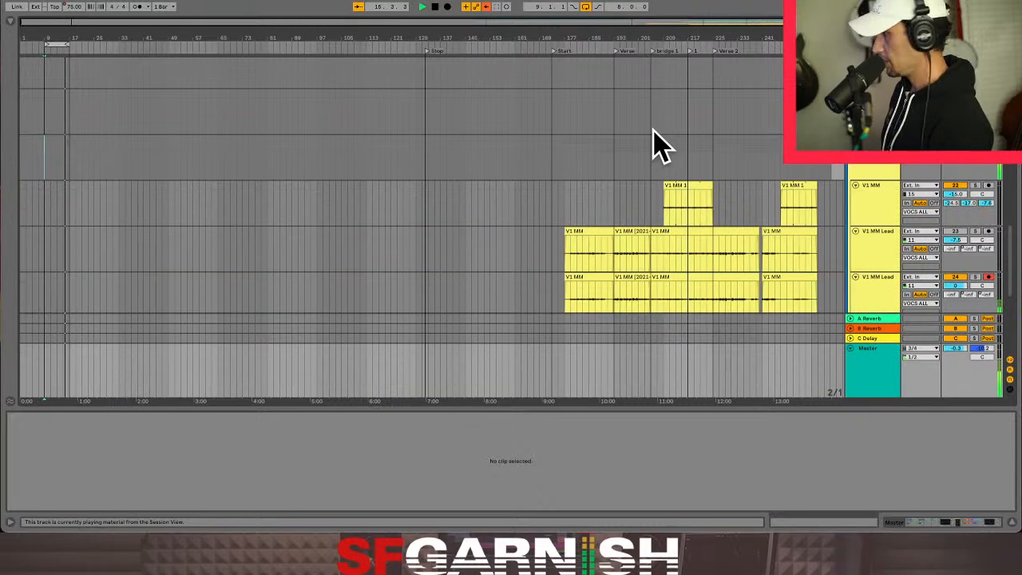
{"action": "scroll", "coordinate": [635, 279], "scroll_direction": "down", "scroll_amount": 3}
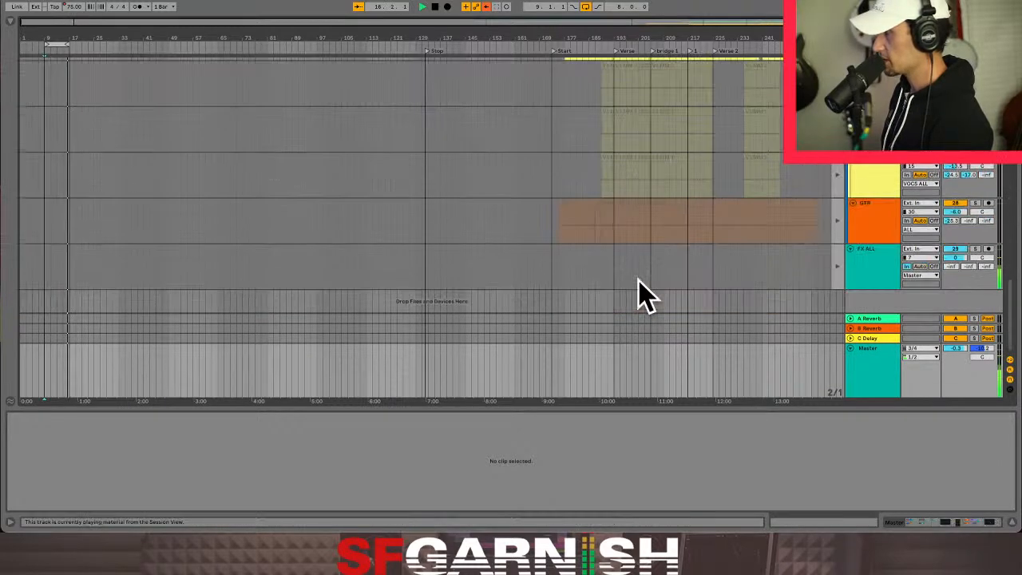
{"action": "left_click", "coordinate": [650, 272]}
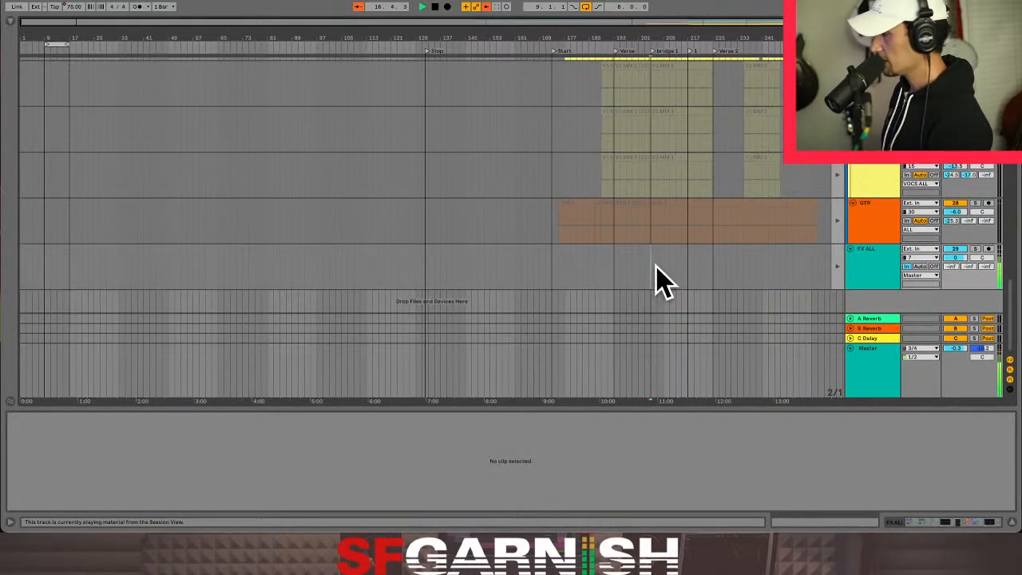
{"action": "key", "text": "a"}
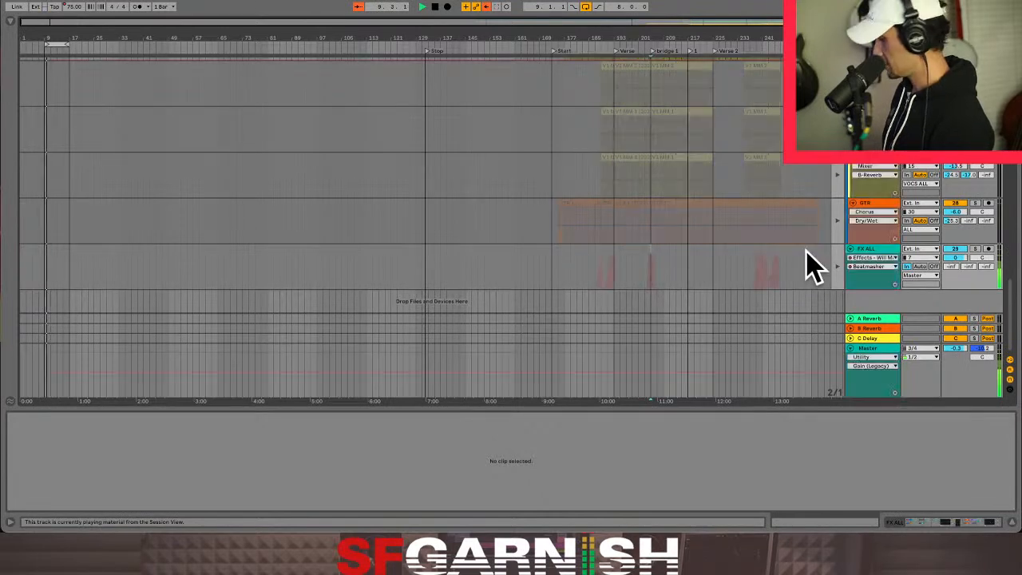
- Display the Master's Beatmasher and Fade Grey automation and select the bridge 1 range from bar 205 to 217
{"action": "left_click", "coordinate": [653, 388]}
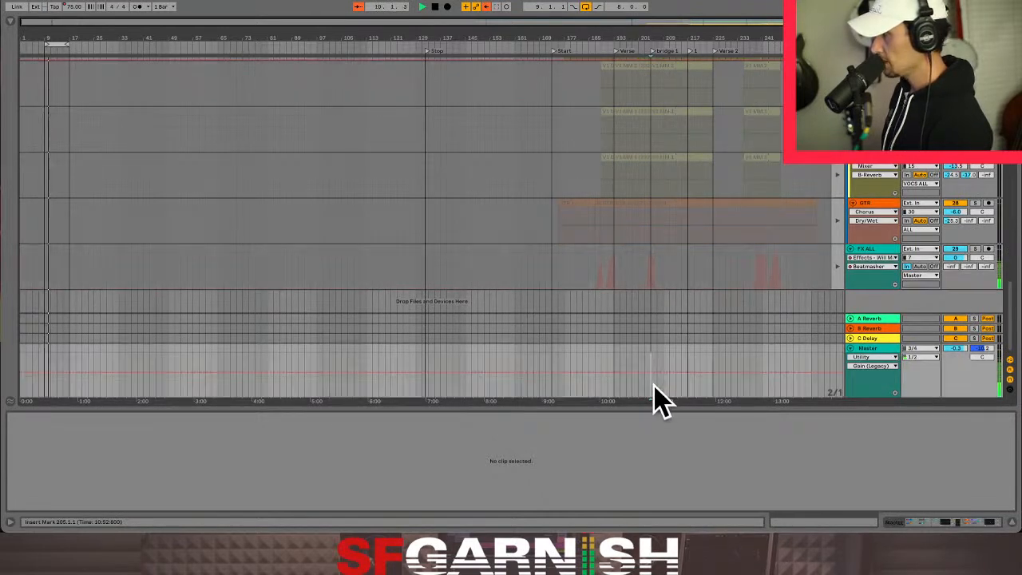
{"action": "left_click", "coordinate": [953, 524]}
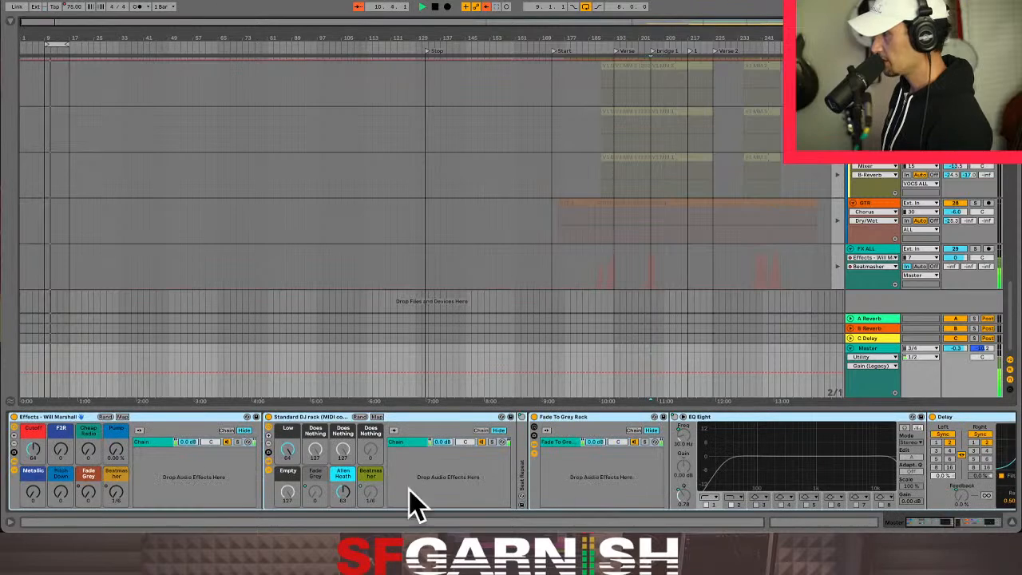
{"action": "left_click", "coordinate": [115, 491]}
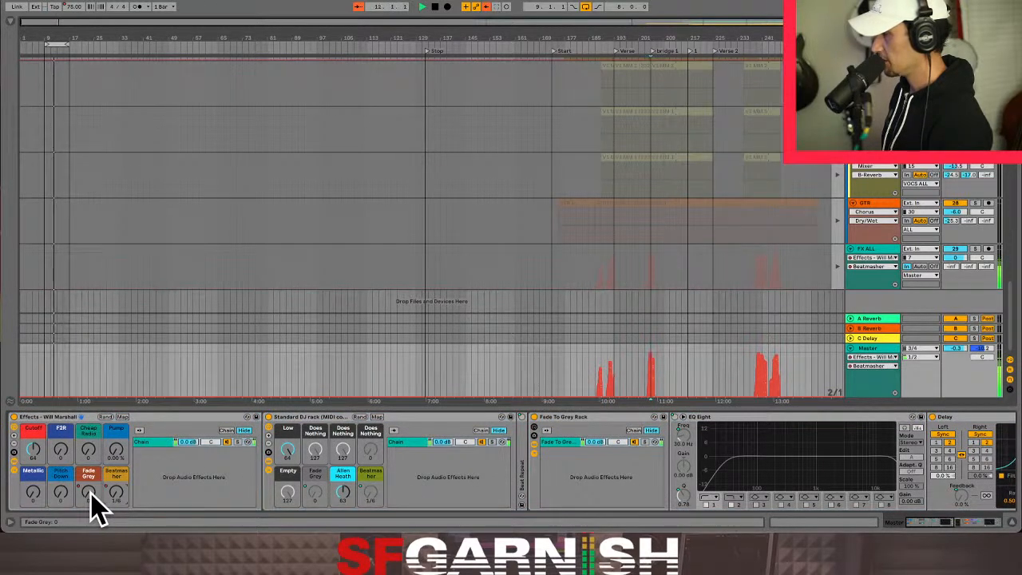
{"action": "left_click", "coordinate": [91, 494]}
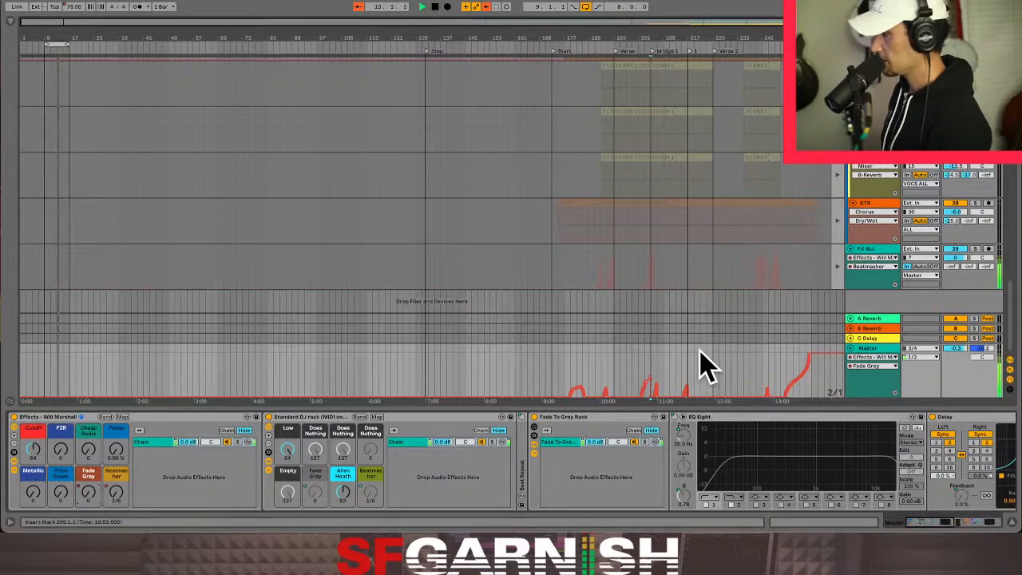
{"action": "left_click_drag", "start_coordinate": [655, 372], "coordinate": [690, 376]}
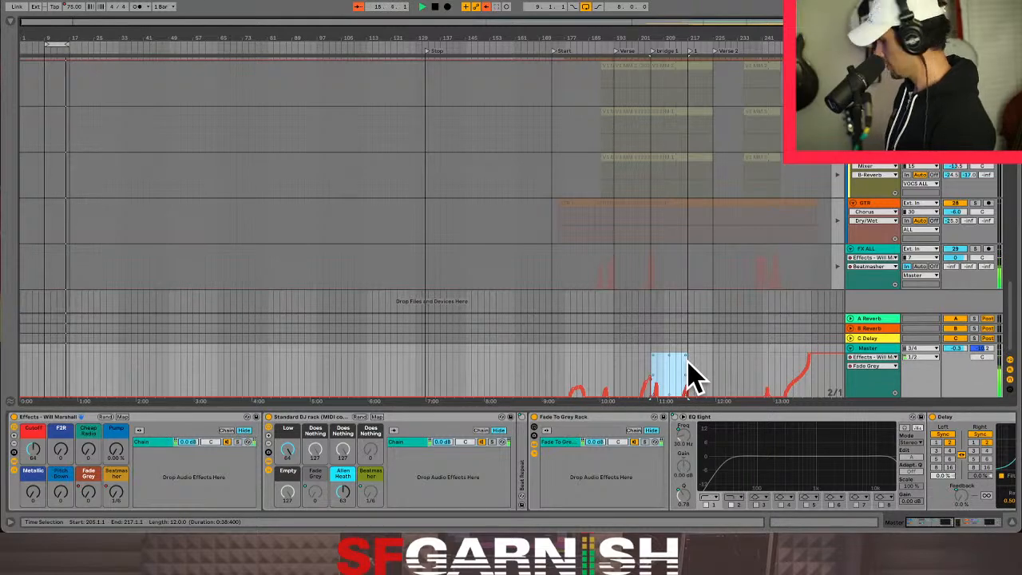
- Return to the Session View and show the Fade Grey envelope of FX ALL's Verse clip
{"action": "key", "text": "Tab"}
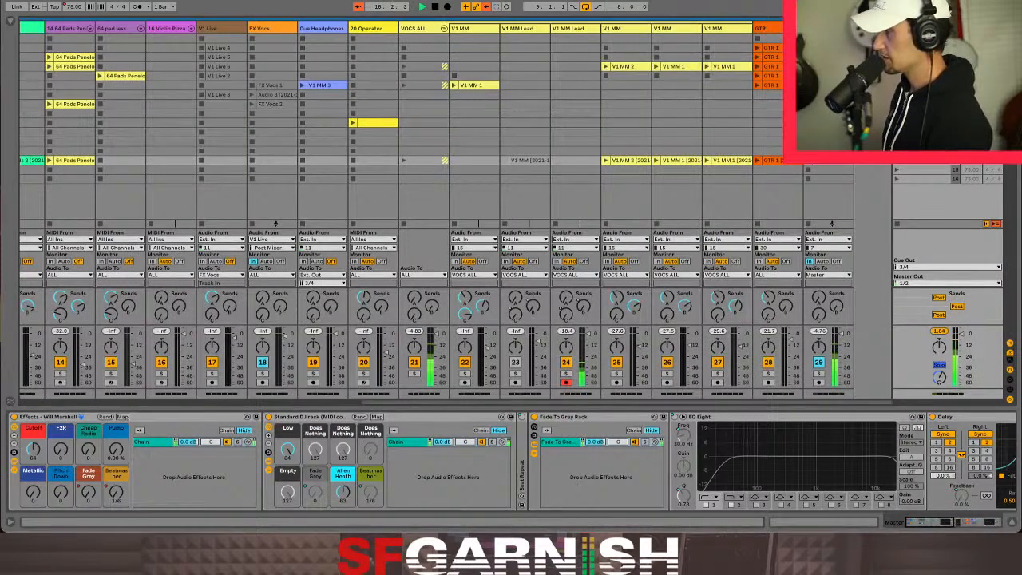
{"action": "left_click", "coordinate": [833, 282]}
{"action": "left_click", "coordinate": [809, 524]}
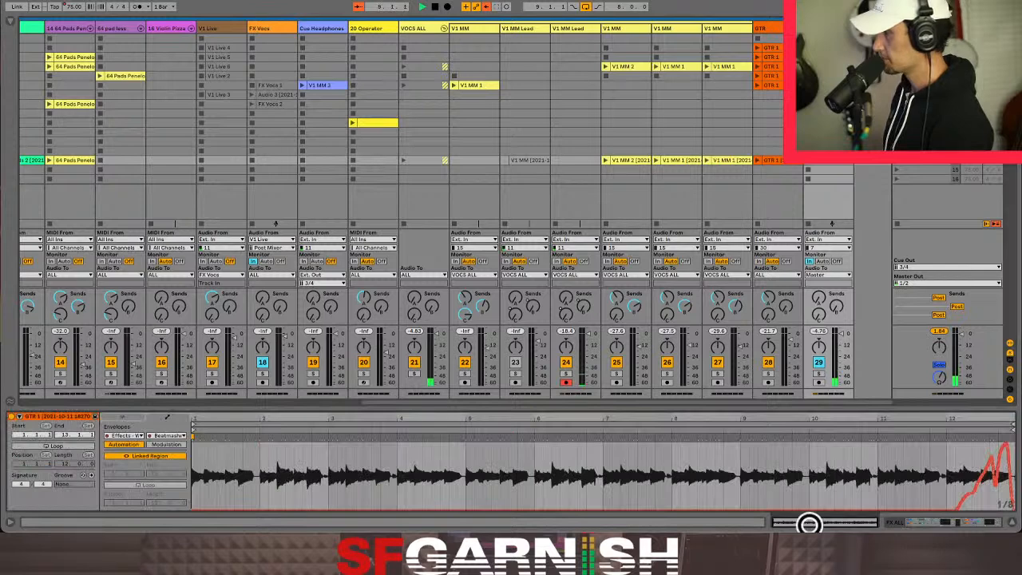
{"action": "left_click", "coordinate": [172, 436]}
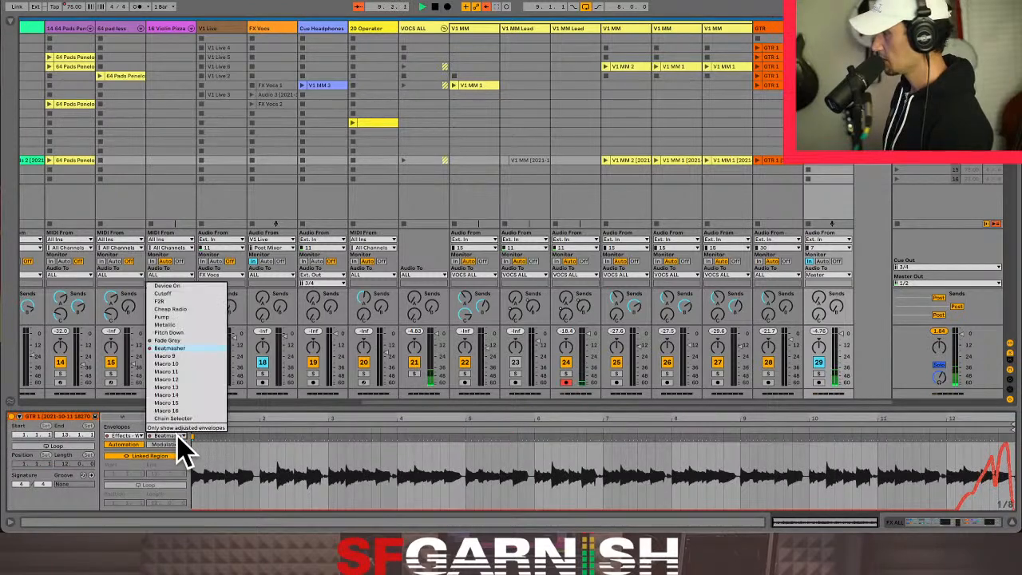
{"action": "left_click", "coordinate": [182, 340]}
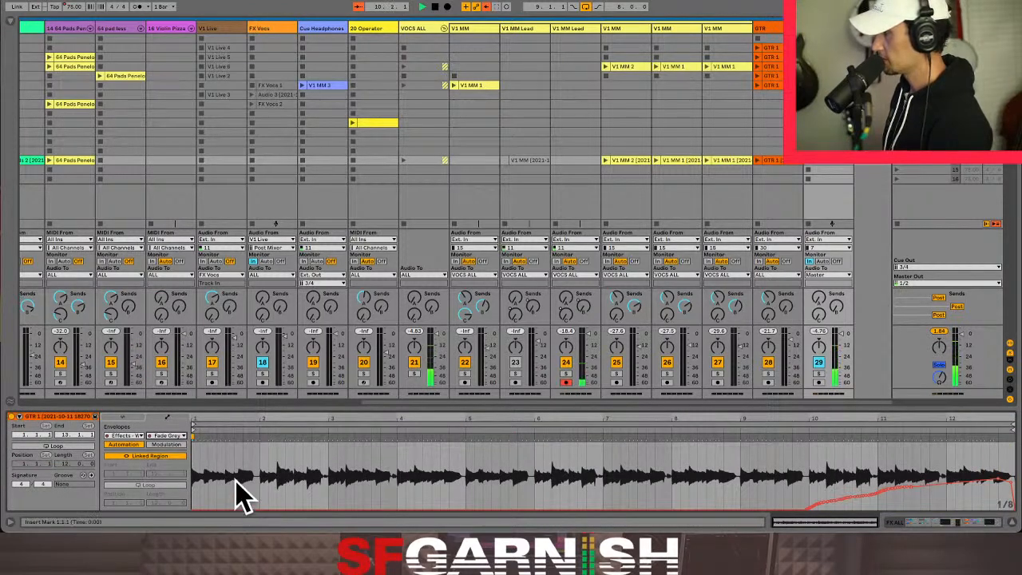
{"action": "left_click", "coordinate": [785, 163]}
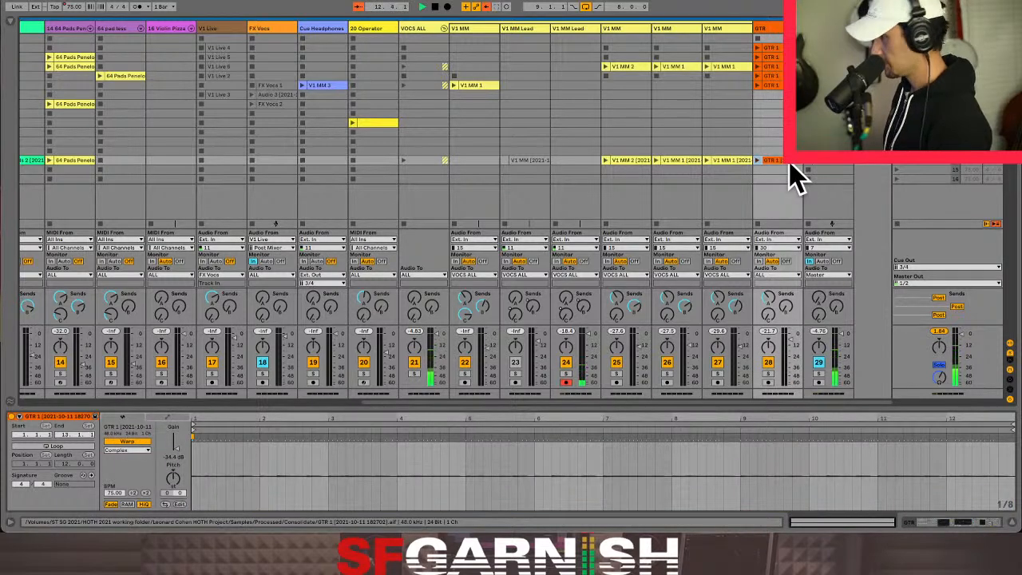
{"action": "left_click", "coordinate": [822, 171]}
{"action": "key", "text": "ctrl+v"}
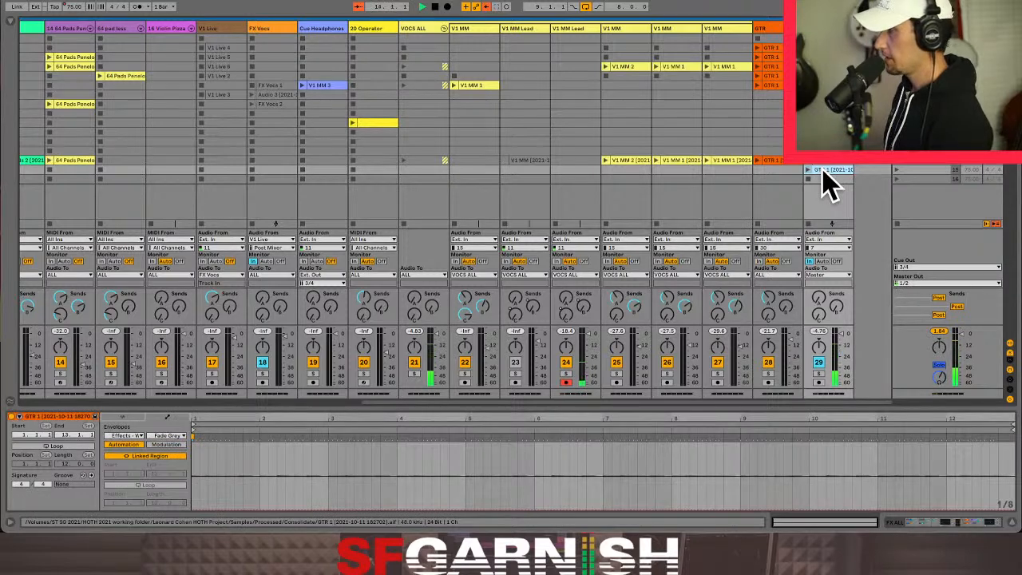
{"action": "key", "text": "Delete"}
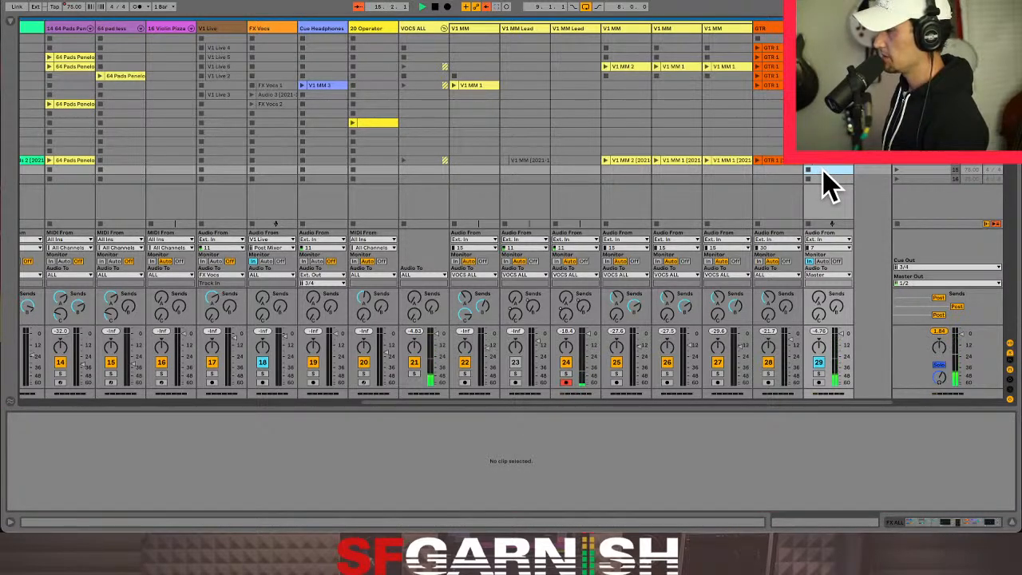
- Split and consolidate the bridge 1 section from bar 205 to 217 across the arrangement tracks through GTR, allowing the audio to stop
{"action": "key", "text": "Tab"}
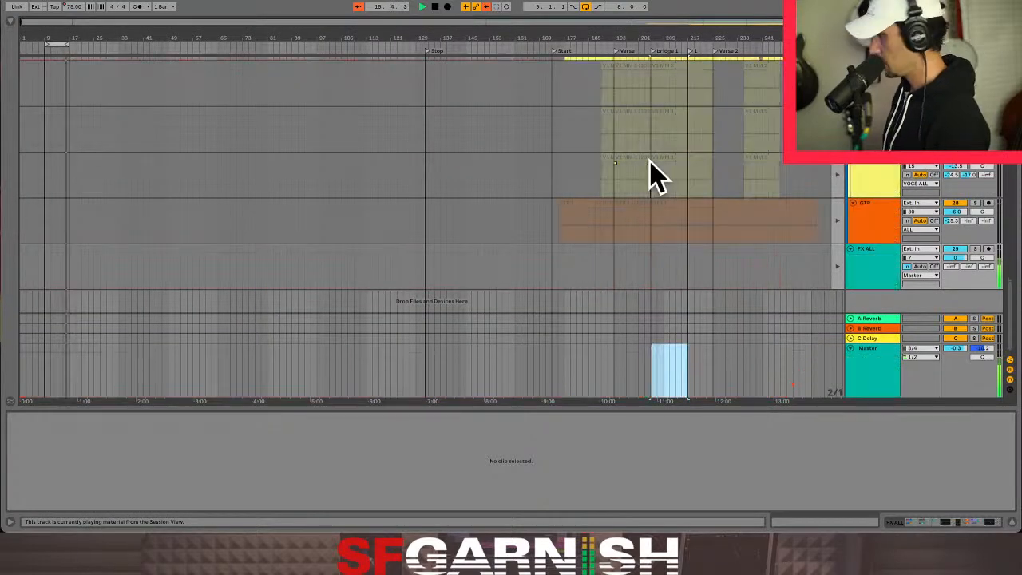
{"action": "left_click", "coordinate": [653, 88]}
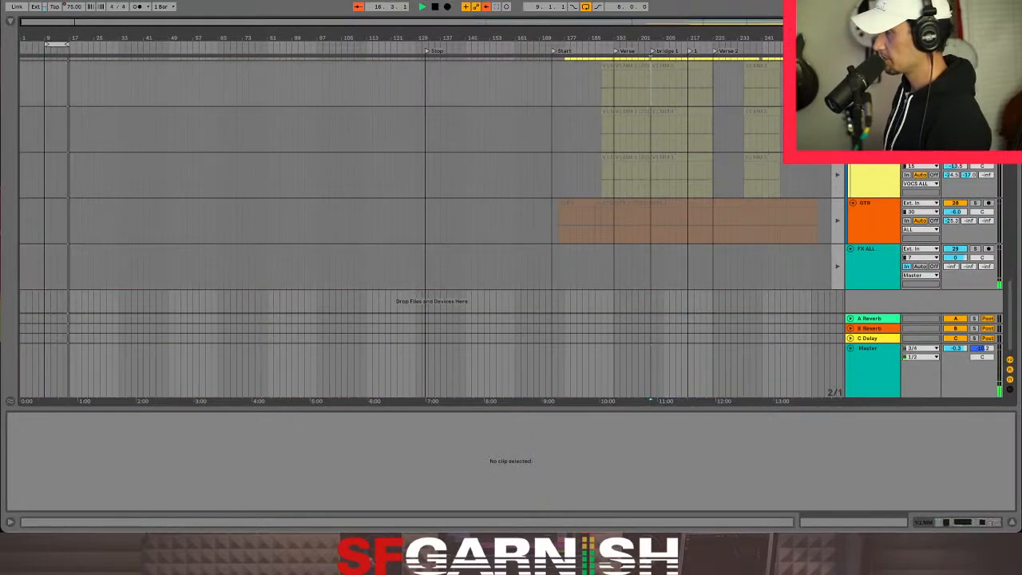
{"action": "scroll", "coordinate": [675, 127], "scroll_direction": "up", "scroll_amount": 10}
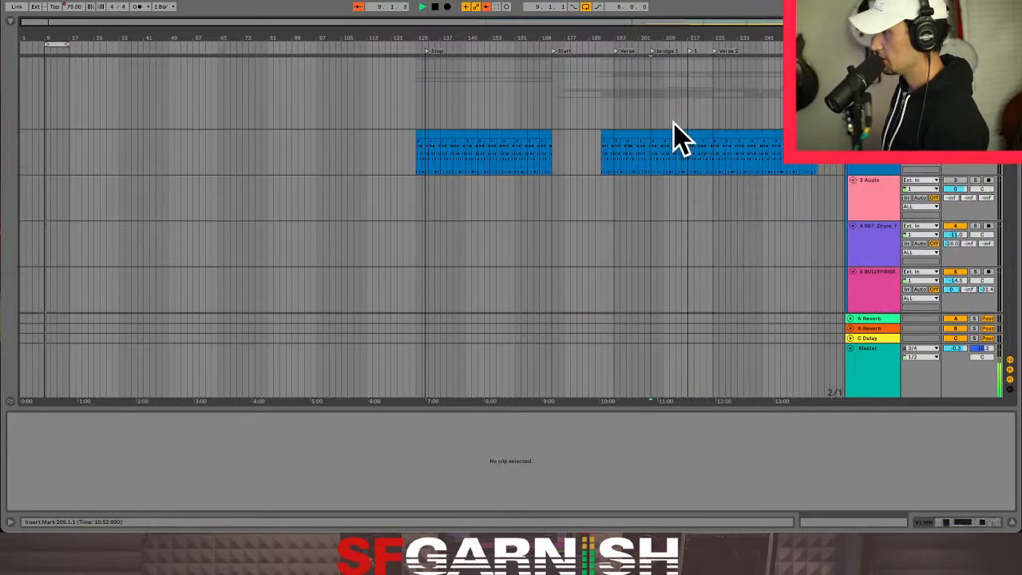
{"action": "left_click", "coordinate": [663, 166]}
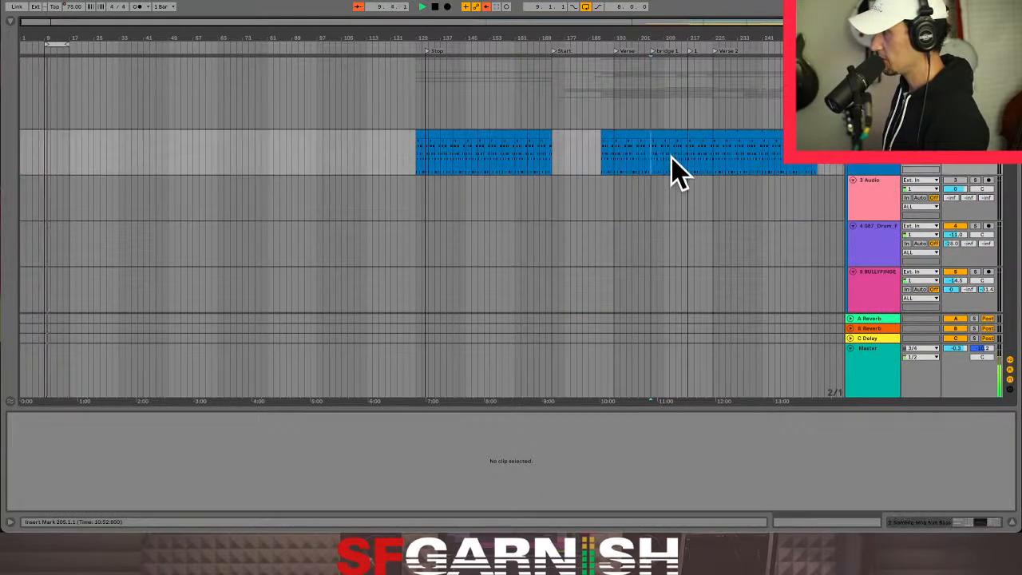
{"action": "scroll", "coordinate": [684, 174], "scroll_direction": "down", "scroll_amount": 10}
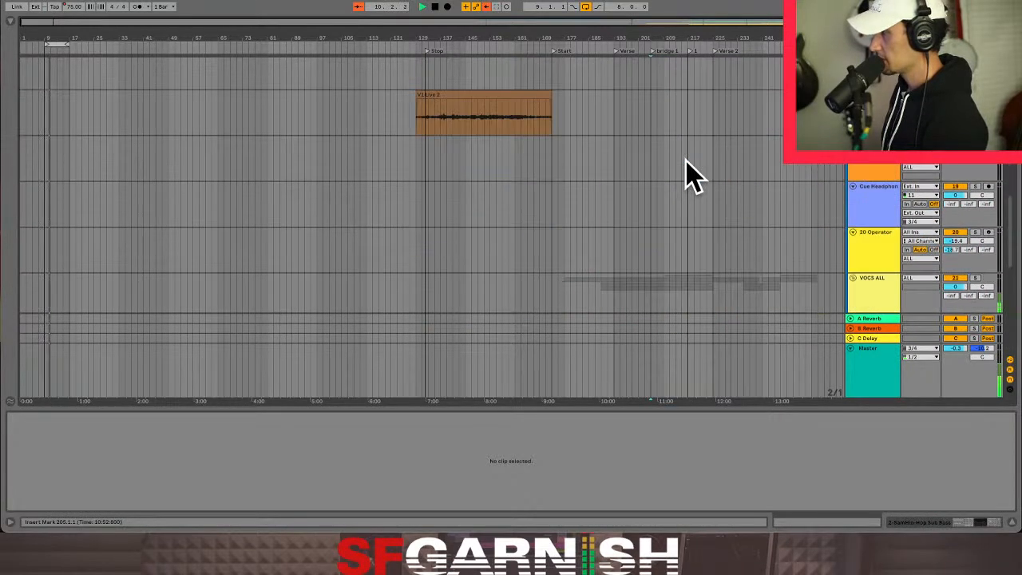
{"action": "scroll", "coordinate": [687, 171], "scroll_direction": "down", "scroll_amount": 5}
{"action": "left_click", "coordinate": [687, 232], "text": "shift"}
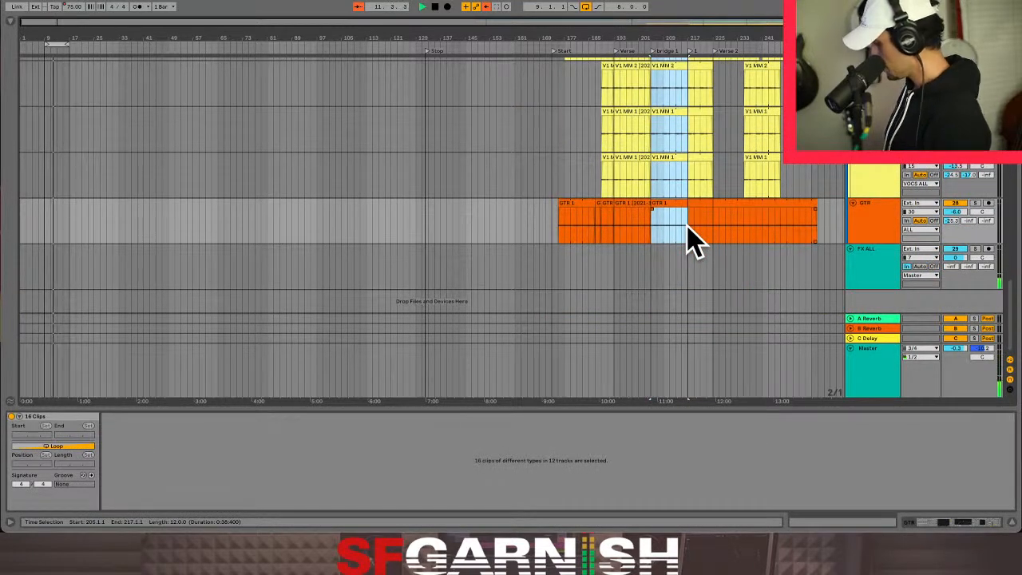
{"action": "key", "text": "ctrl+e"}
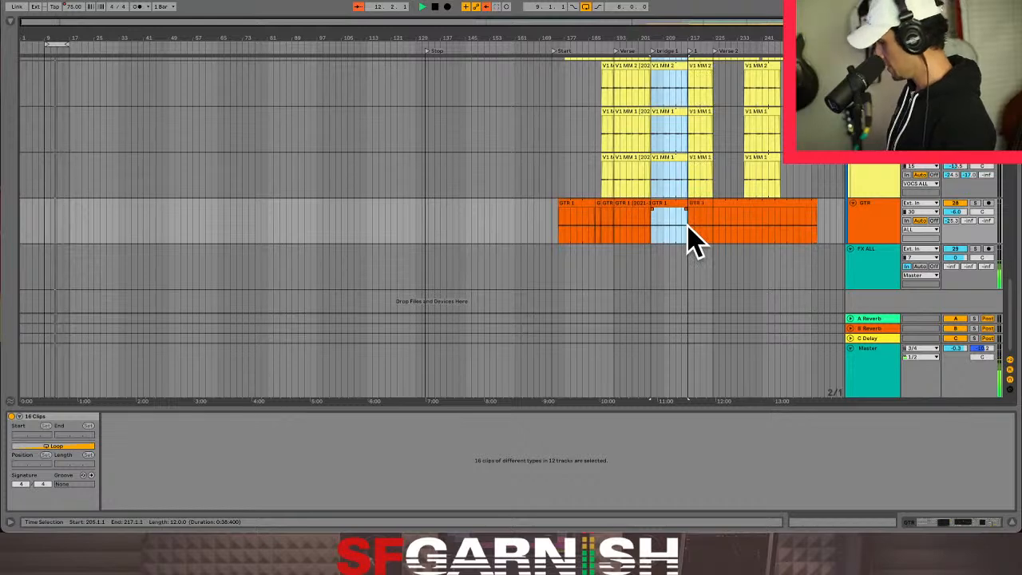
{"action": "key", "text": "ctrl+j"}
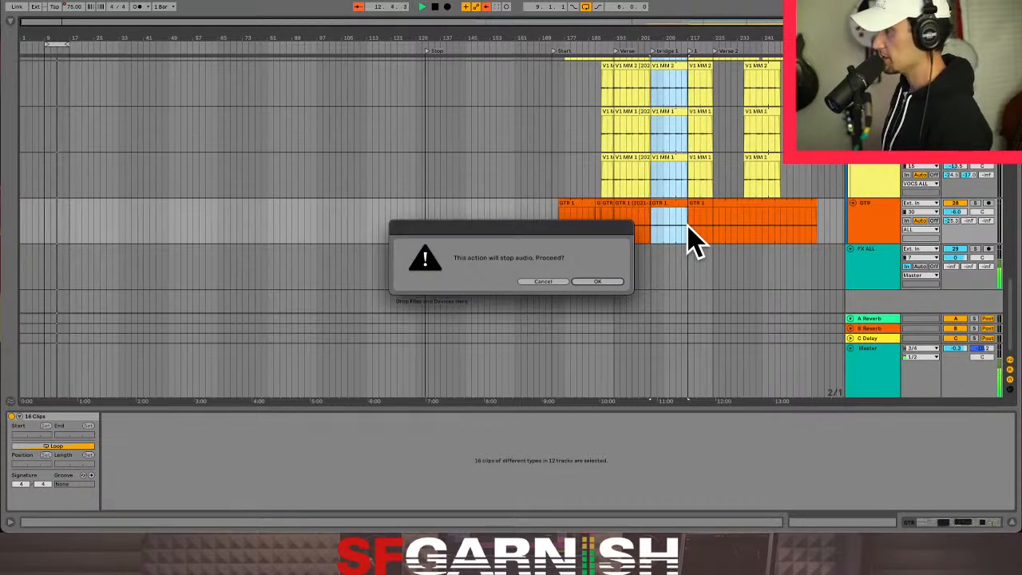
{"action": "left_click", "coordinate": [607, 281]}
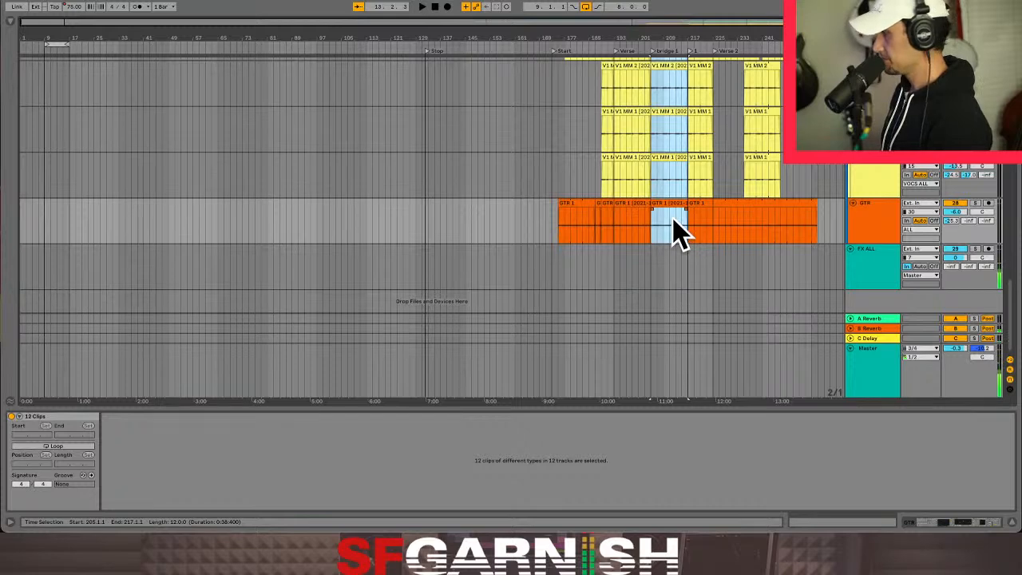
- Paste the copied bridge 1 clips from the arrangement into scene 15 of the Session View, starting at track 2
{"action": "key", "text": "Tab"}
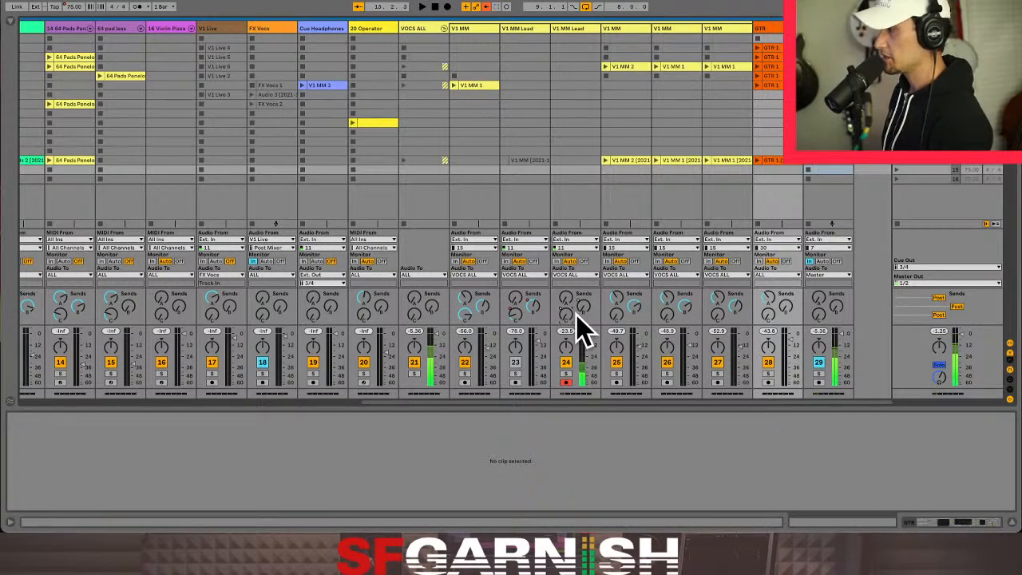
{"action": "key", "text": "Tab"}
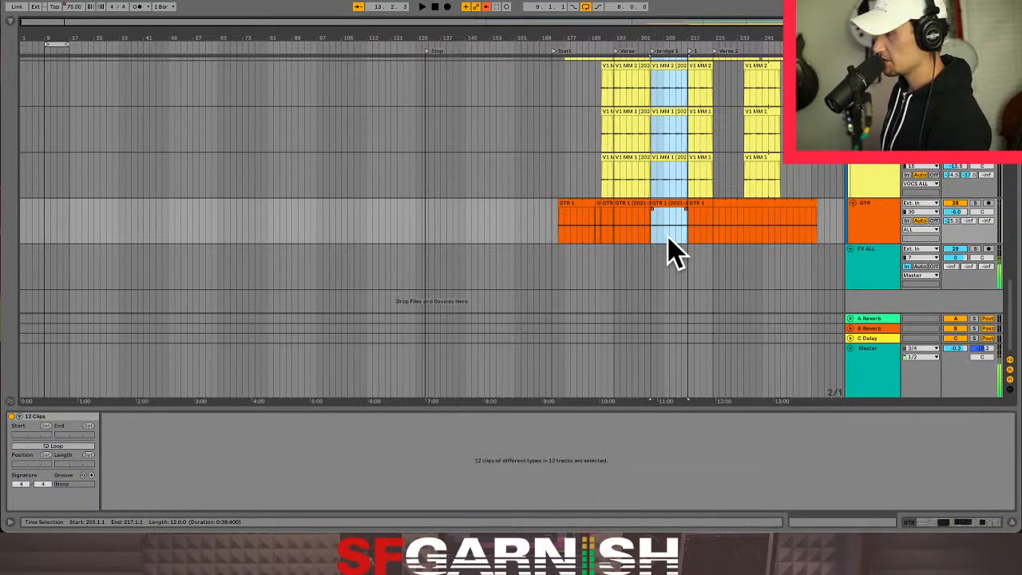
{"action": "scroll", "coordinate": [670, 251], "scroll_direction": "up", "scroll_amount": 15}
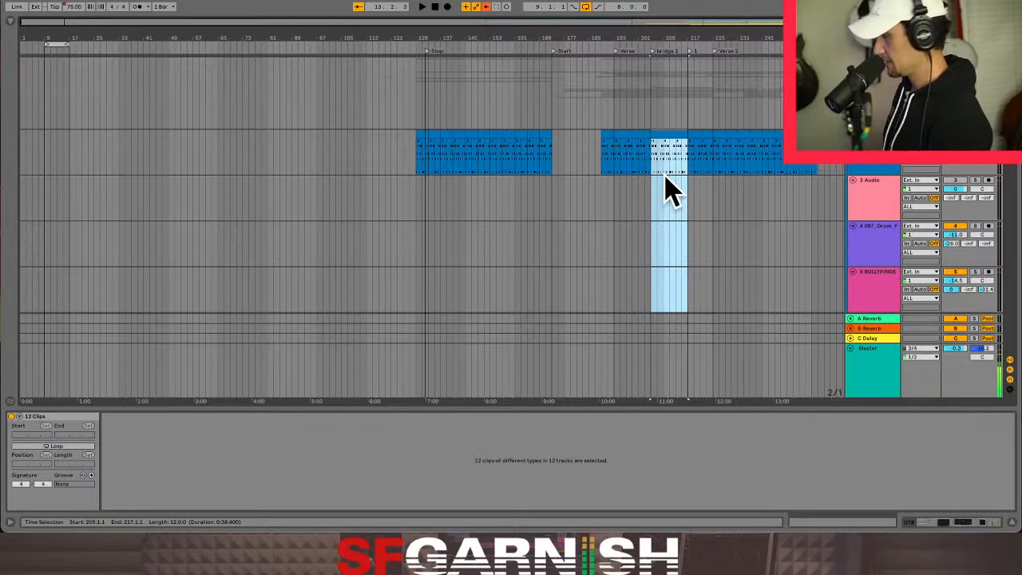
{"action": "key", "text": "Tab"}
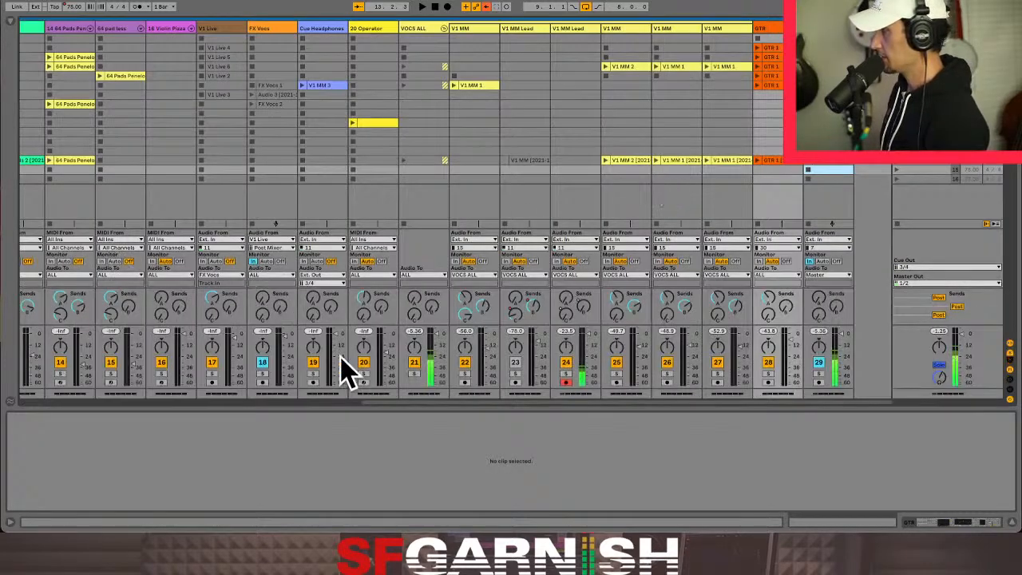
{"action": "left_click_drag", "start_coordinate": [408, 405], "coordinate": [4, 413]}
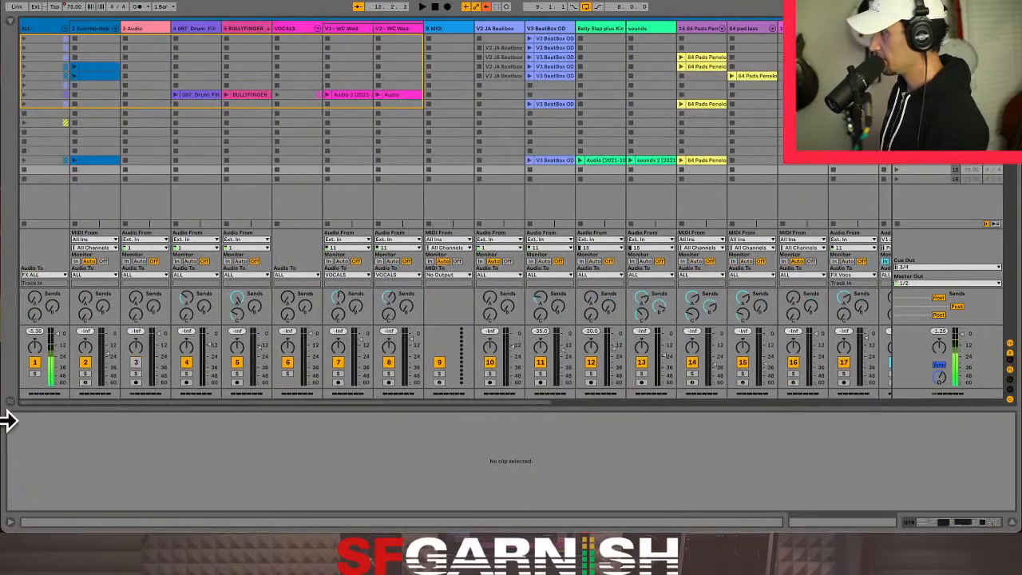
{"action": "left_click", "coordinate": [95, 170]}
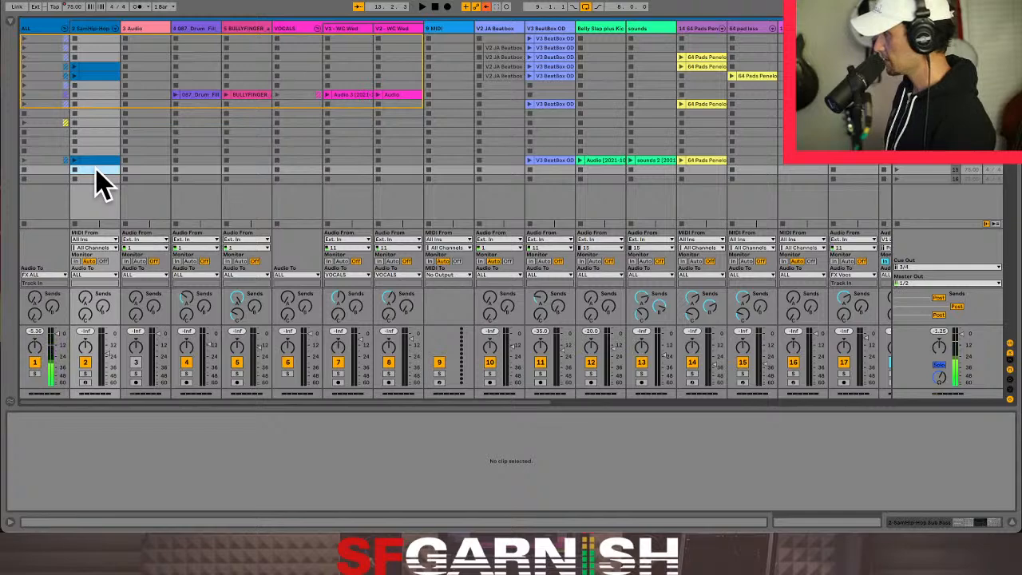
{"action": "key", "text": "super+v"}
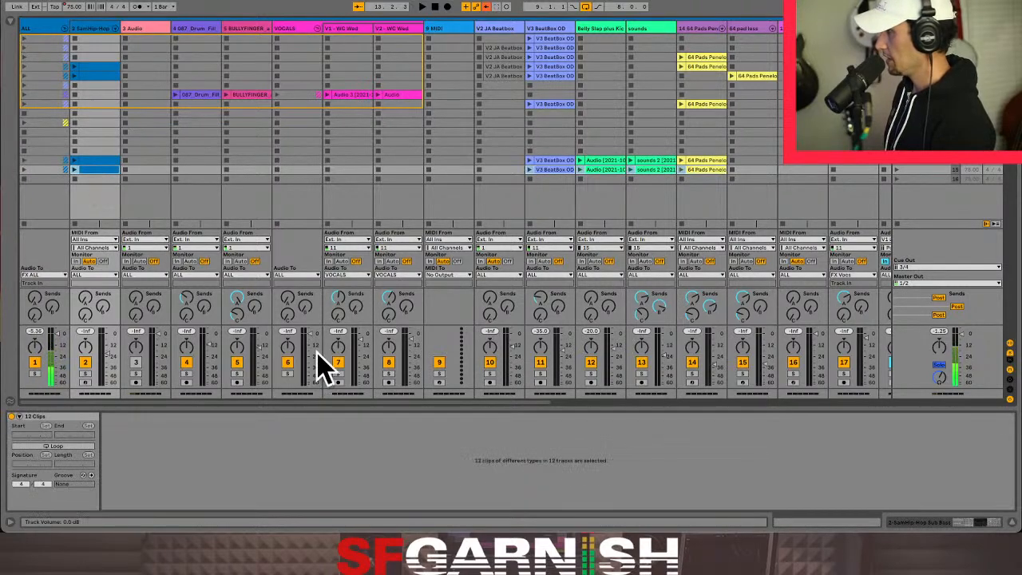
- Duplicate the GTR bridge clip into FX ALL's slot in scene 15
{"action": "left_click_drag", "start_coordinate": [313, 401], "coordinate": [878, 399]}
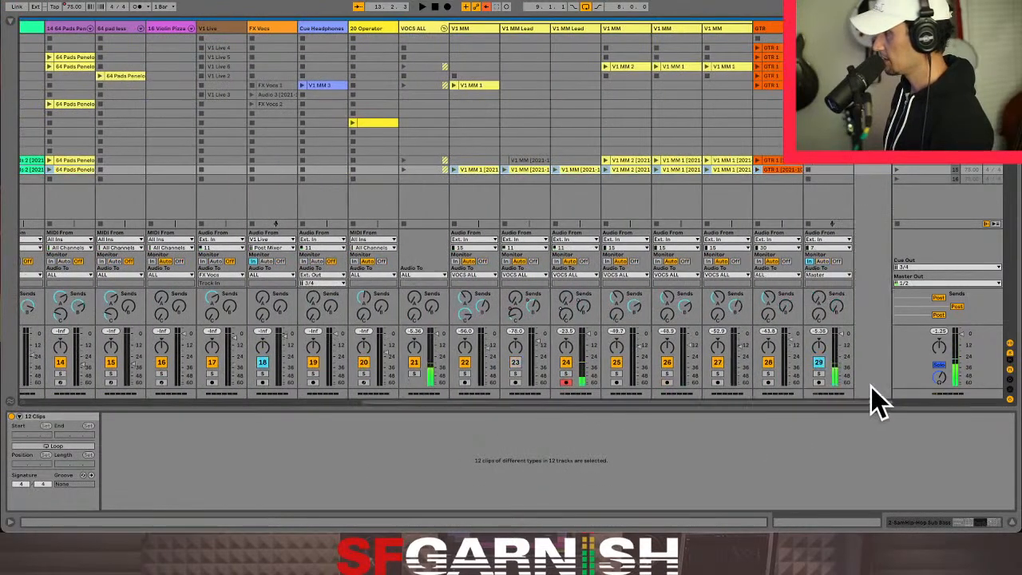
{"action": "left_click", "coordinate": [776, 171]}
{"action": "left_click_drag", "start_coordinate": [830, 172], "coordinate": [839, 169]}
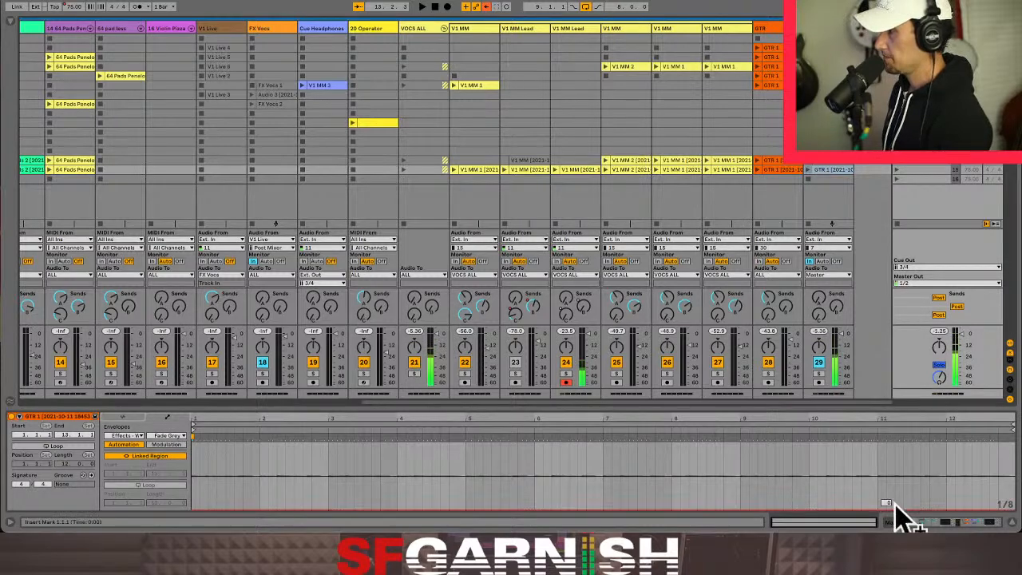
- Display the Master's Fade Grey automation in the arrangement and copy its bridge 1 range from bar 205 to 217
{"action": "left_click", "coordinate": [923, 520]}
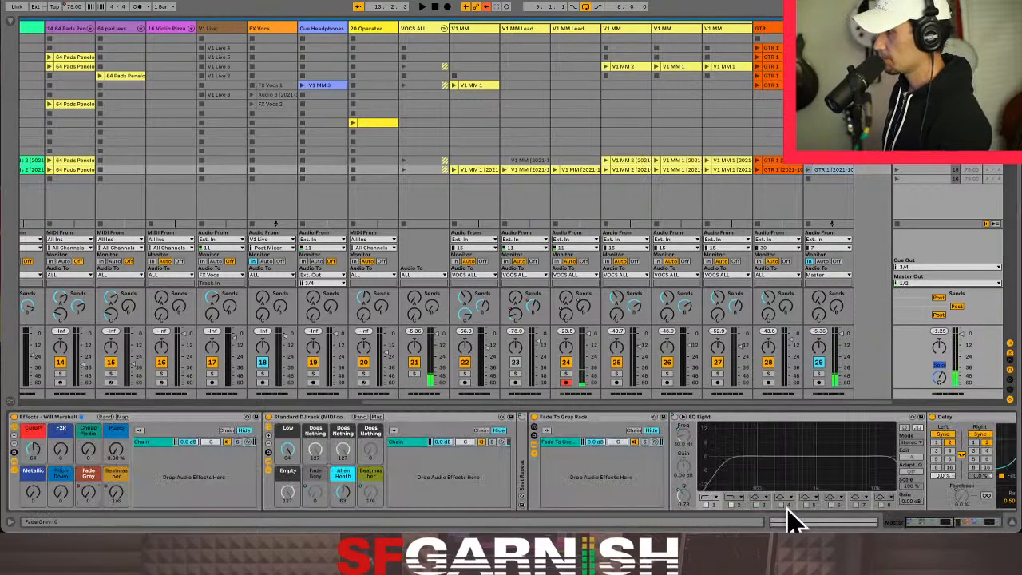
{"action": "right_click", "coordinate": [88, 493]}
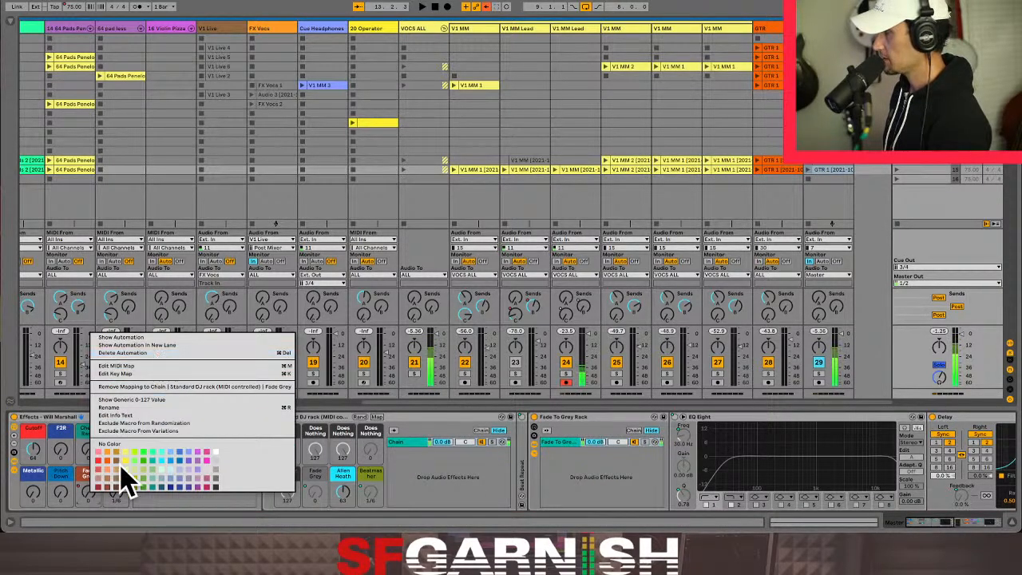
{"action": "left_click", "coordinate": [182, 344]}
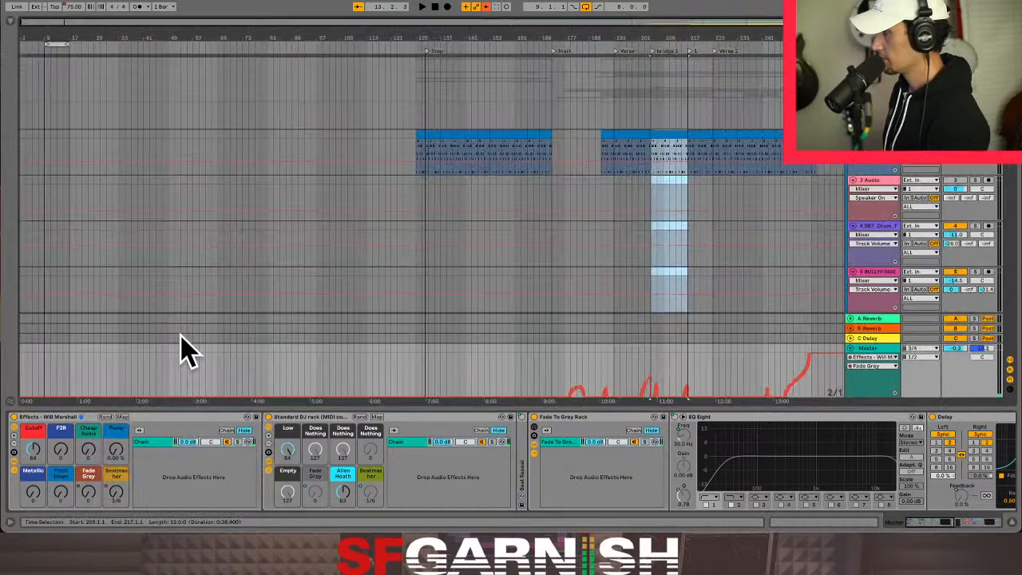
{"action": "left_click", "coordinate": [654, 372]}
{"action": "left_click_drag", "start_coordinate": [653, 371], "coordinate": [693, 377]}
- Paste the copied automation over the whole Fade Grey envelope of FX ALL's bridge clip in scene 15
{"action": "key", "text": "Tab"}
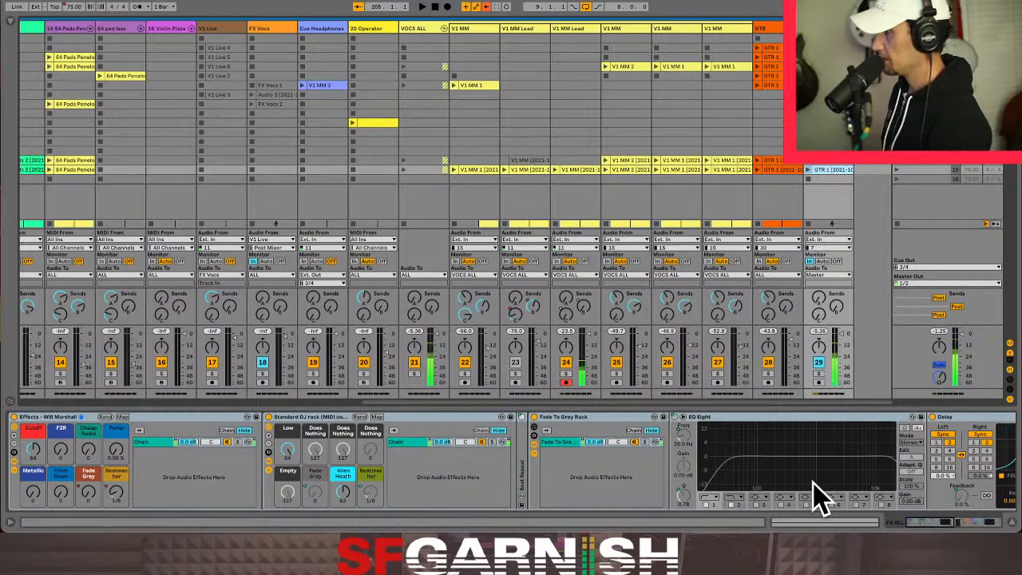
{"action": "left_click", "coordinate": [813, 521]}
{"action": "left_click", "coordinate": [196, 477]}
{"action": "key", "text": "ctrl+a"}
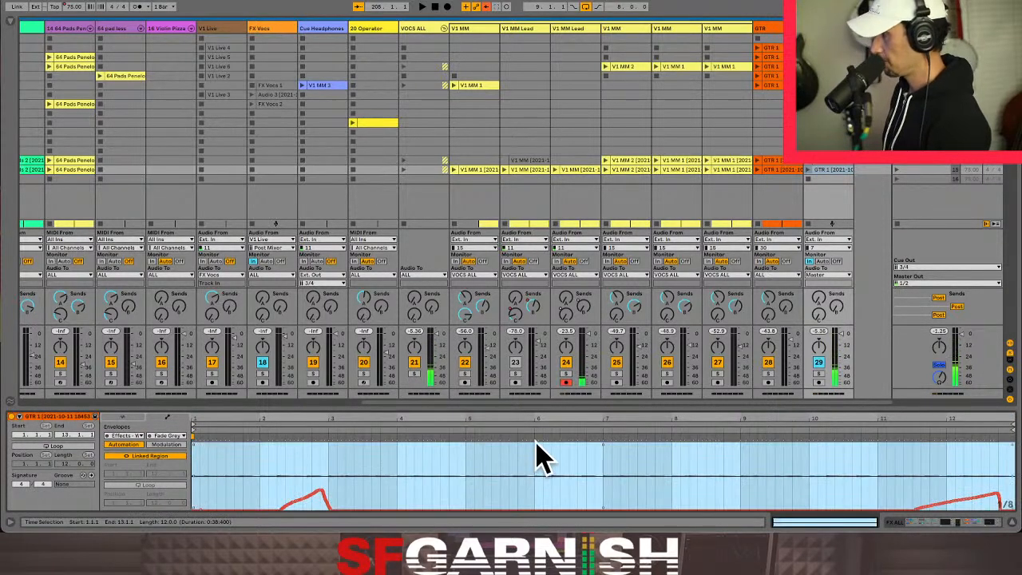
- Display the Master's Beatmasher automation in the Arrangement View and re-enable it
{"action": "left_click", "coordinate": [943, 29]}
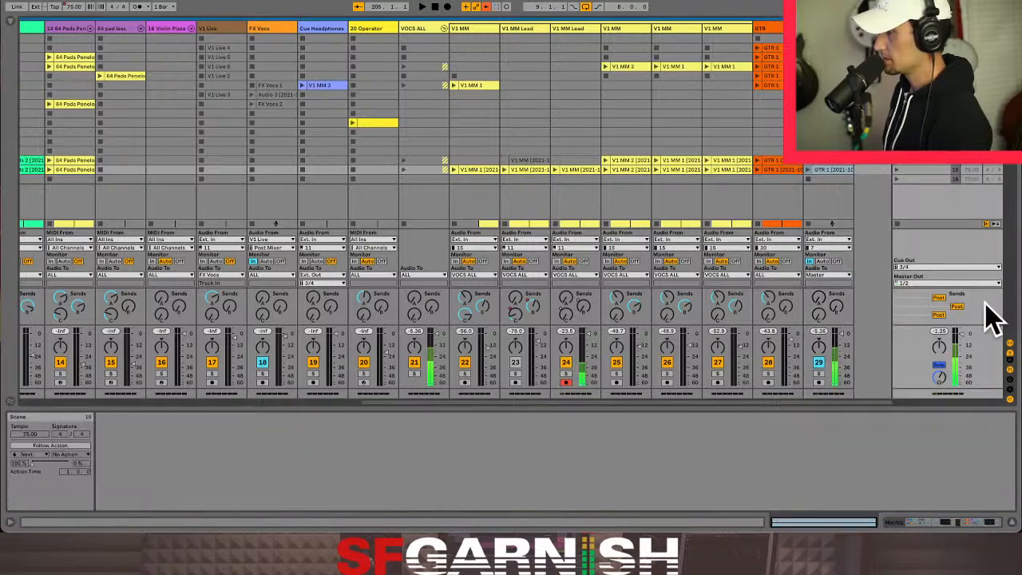
{"action": "key", "text": "Tab"}
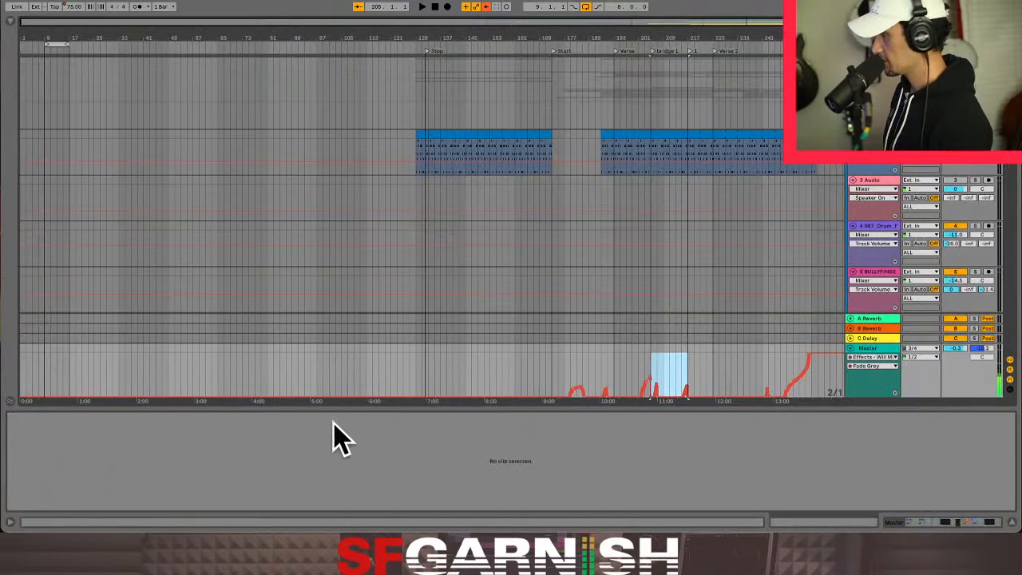
{"action": "left_click", "coordinate": [917, 522]}
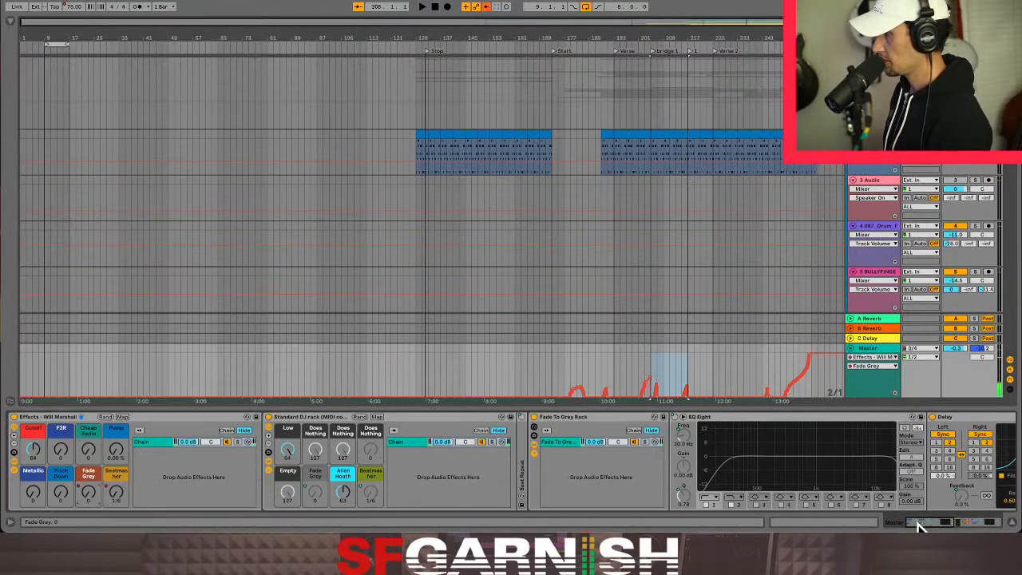
{"action": "left_click", "coordinate": [116, 493]}
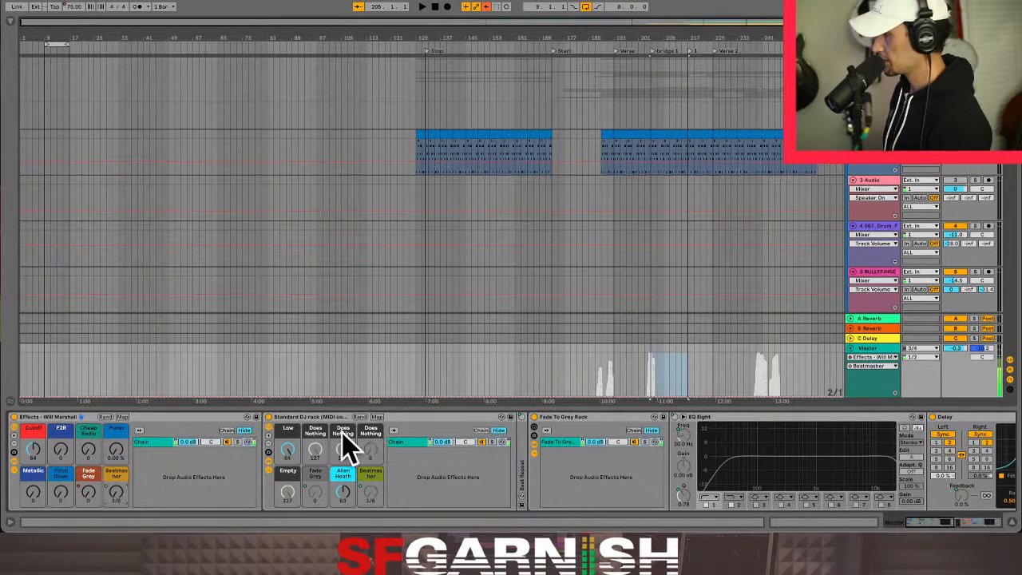
{"action": "right_click", "coordinate": [117, 494]}
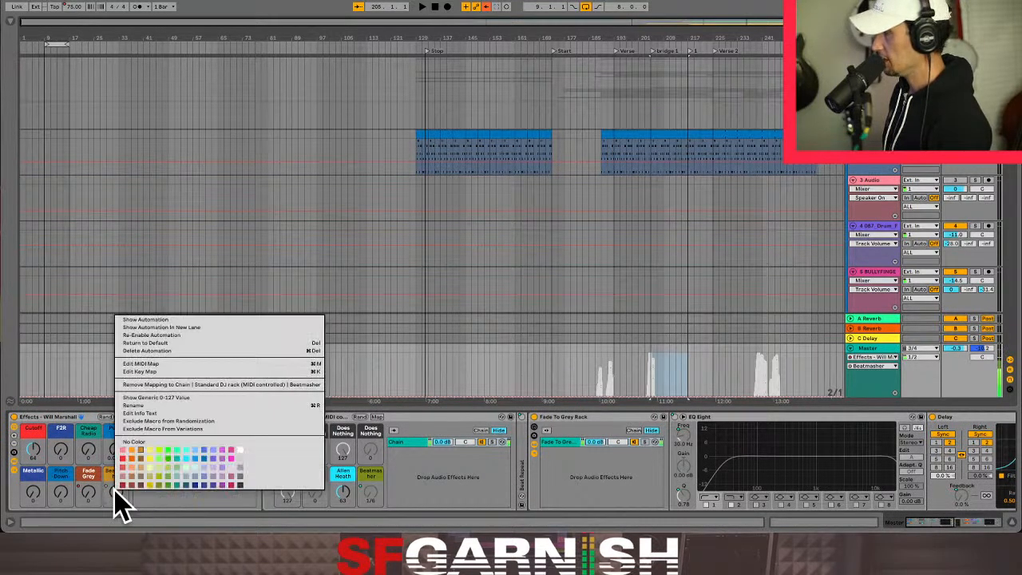
{"action": "left_click", "coordinate": [169, 336]}
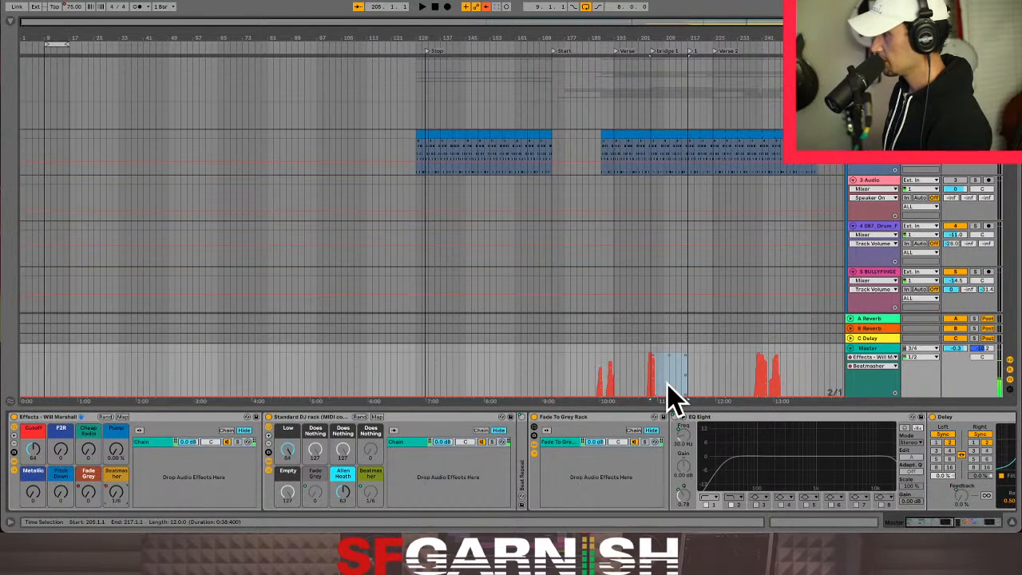
- Select and copy the Master's Beatmasher automation from the bridge 1 locator at bar 205 to bar 217
{"action": "key", "text": "z"}
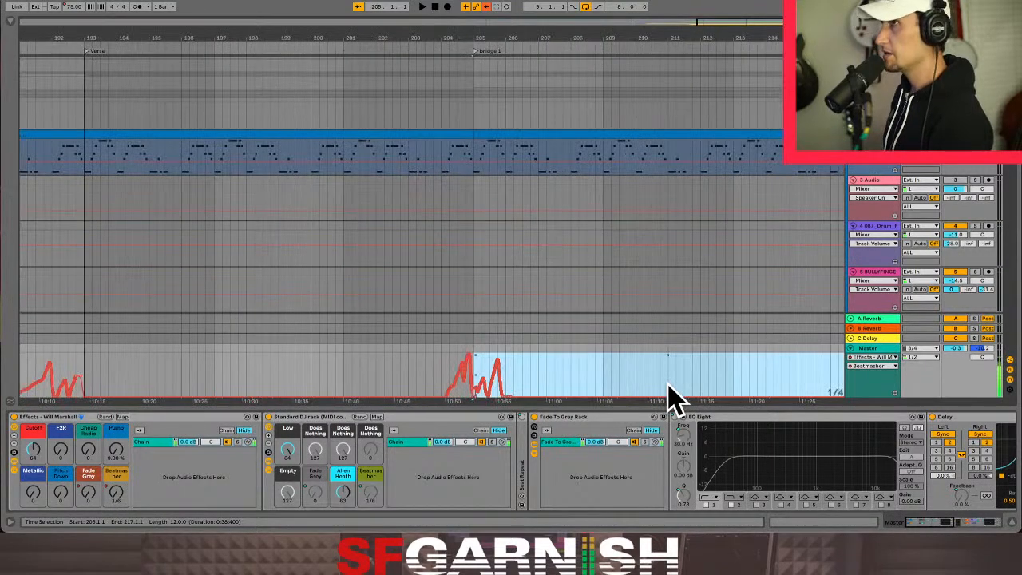
{"action": "left_click", "coordinate": [477, 372]}
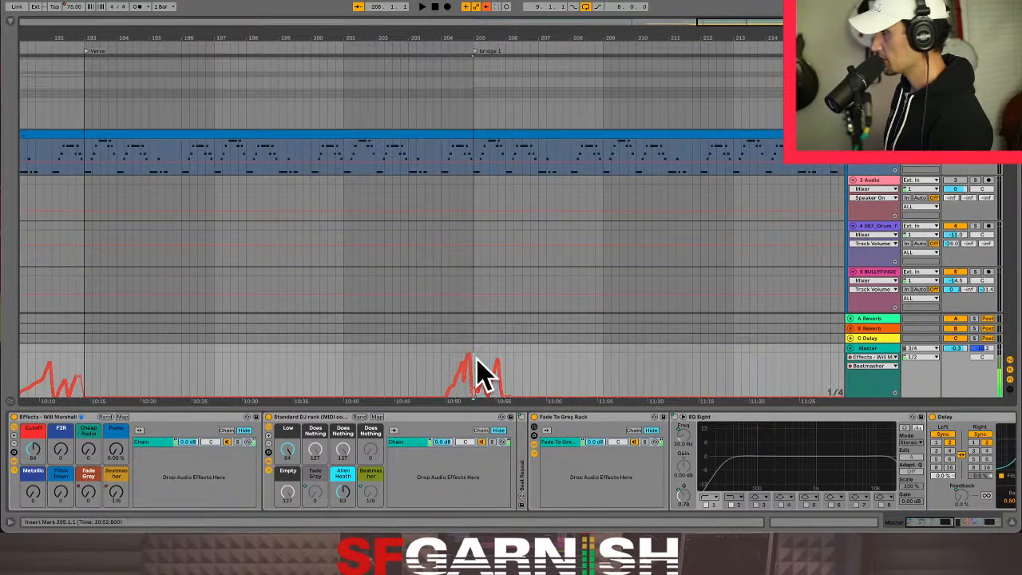
{"action": "left_click_drag", "start_coordinate": [726, 23], "coordinate": [744, 22]}
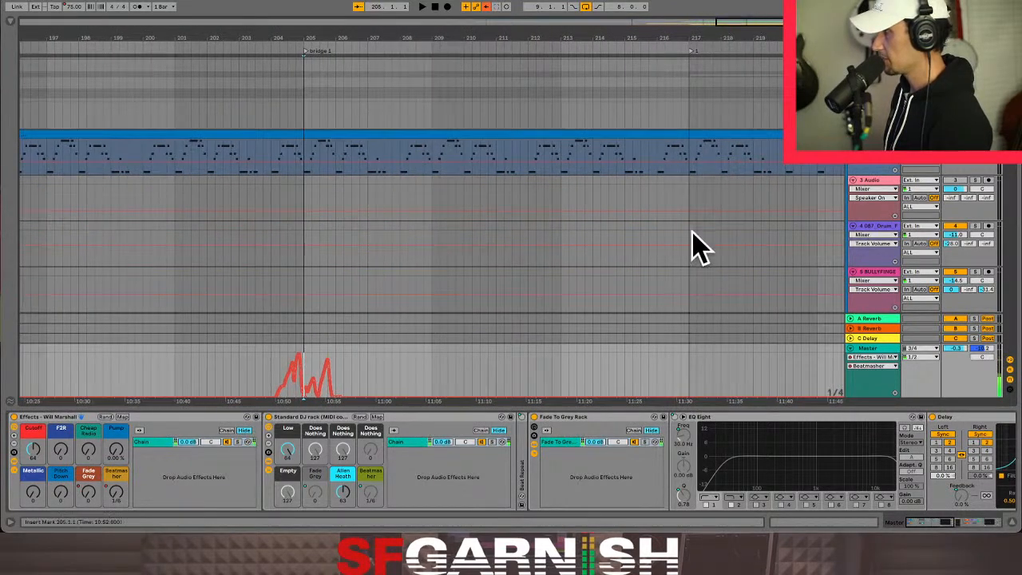
{"action": "left_click", "coordinate": [686, 372], "text": "shift"}
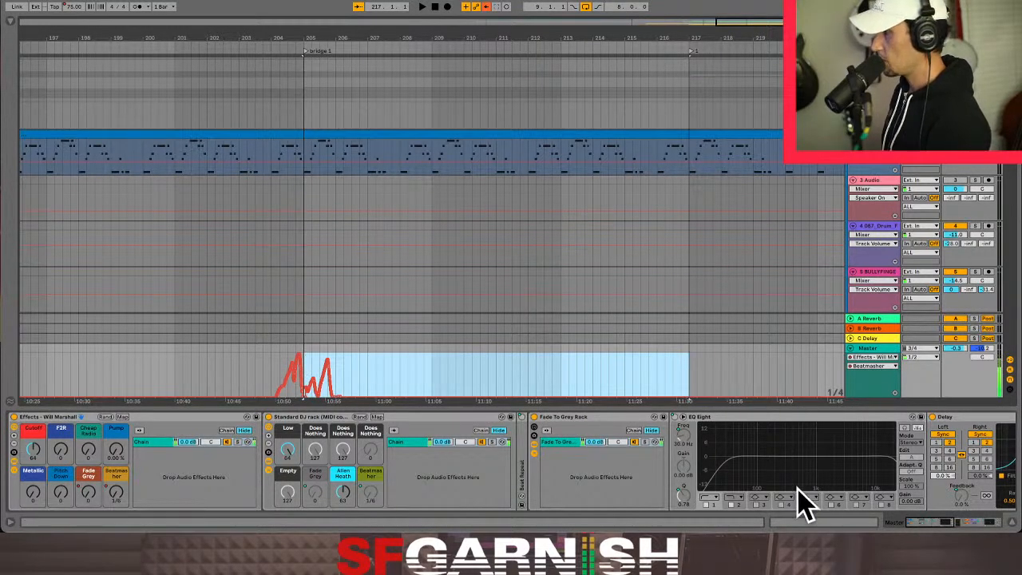
- Paste the copied automation into the Beatmasher envelope of FX ALL's bridge clip in the Session View
{"action": "key", "text": "Tab"}
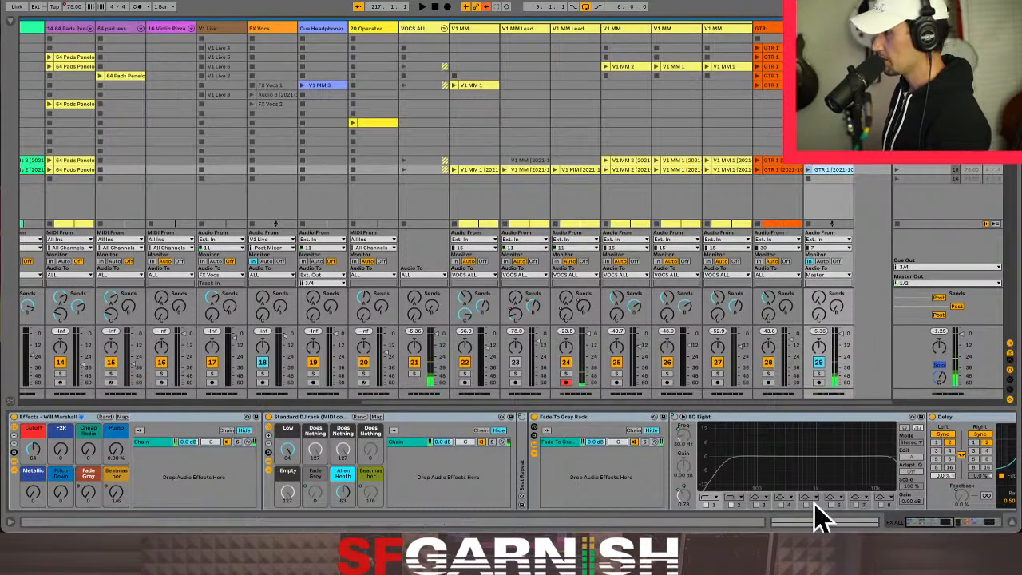
{"action": "key", "text": "shift+Tab"}
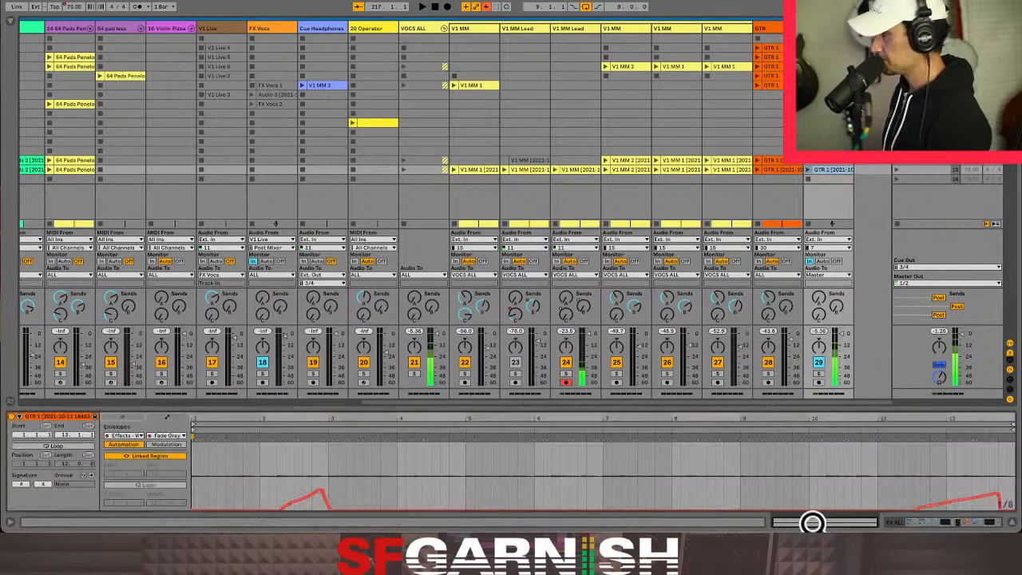
{"action": "left_click", "coordinate": [180, 438]}
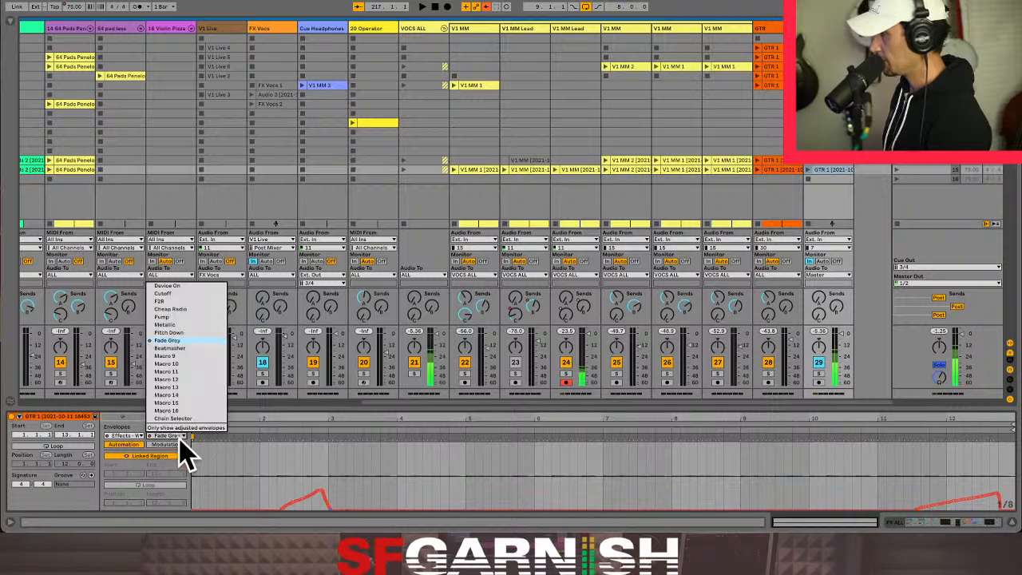
{"action": "left_click", "coordinate": [187, 349]}
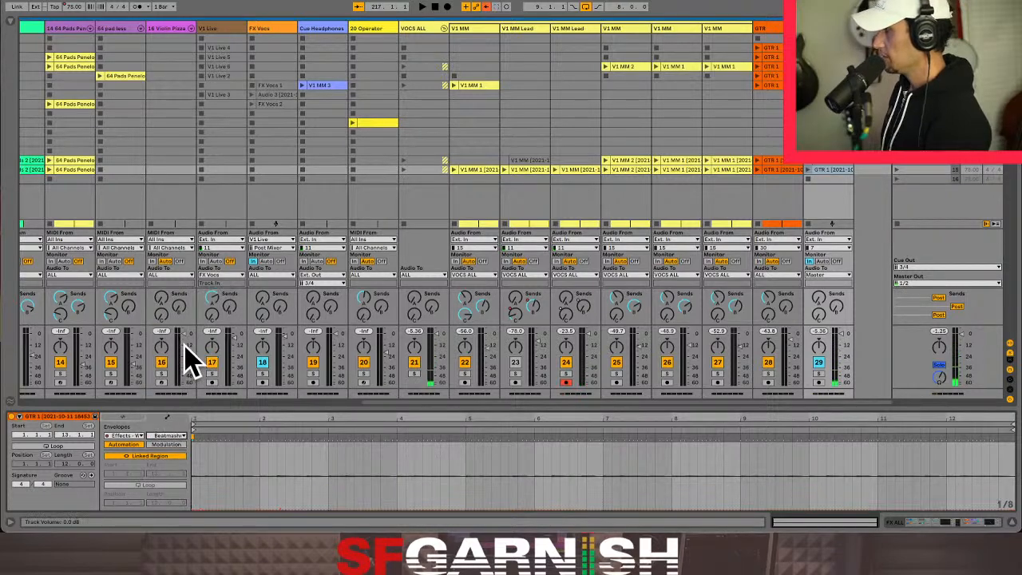
{"action": "left_click", "coordinate": [200, 475]}
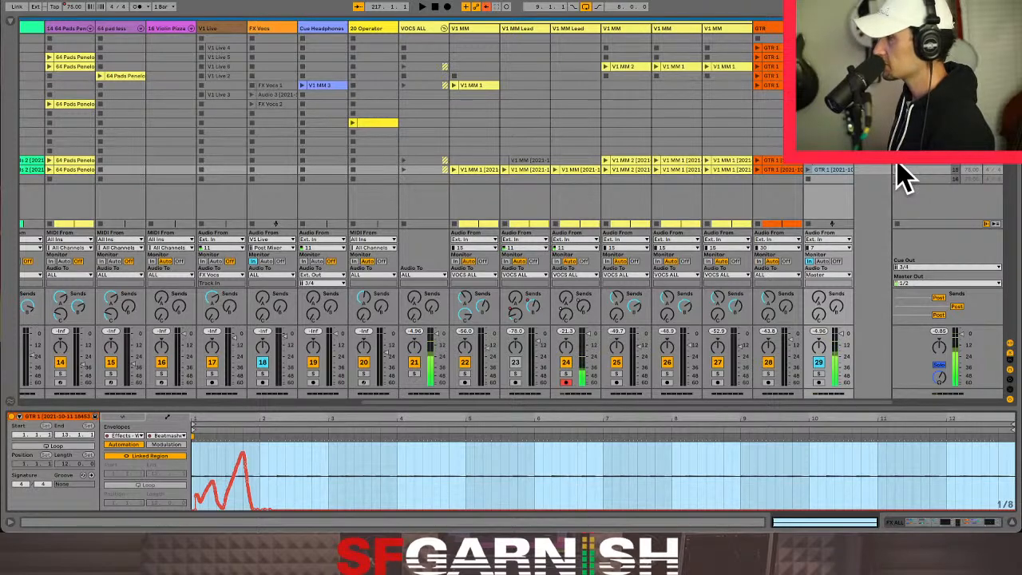
- Re-enable automation for the B-Reverb and C-Delay sends of V1 MM Lead track 24
{"action": "right_click", "coordinate": [587, 304]}
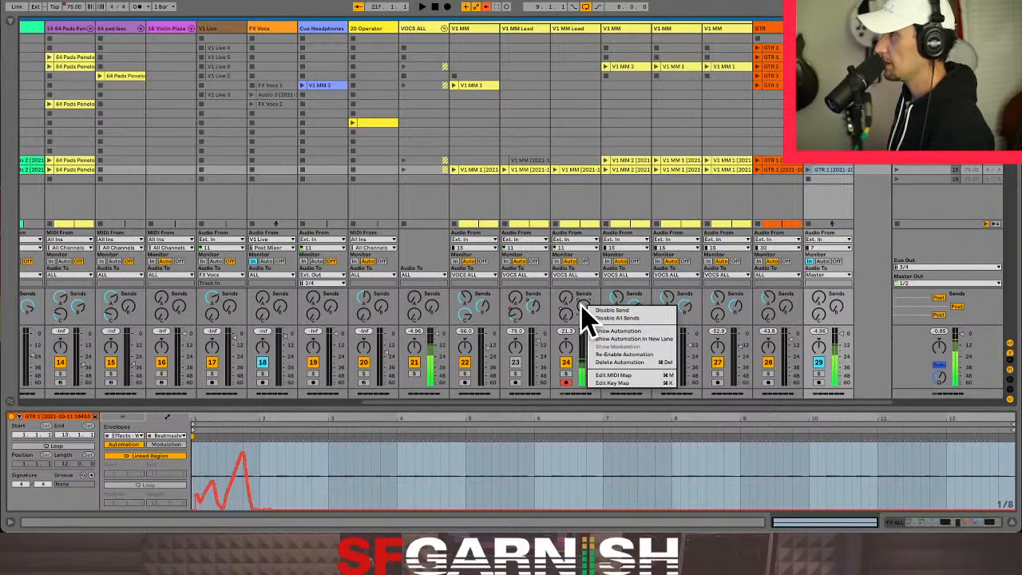
{"action": "left_click", "coordinate": [579, 302]}
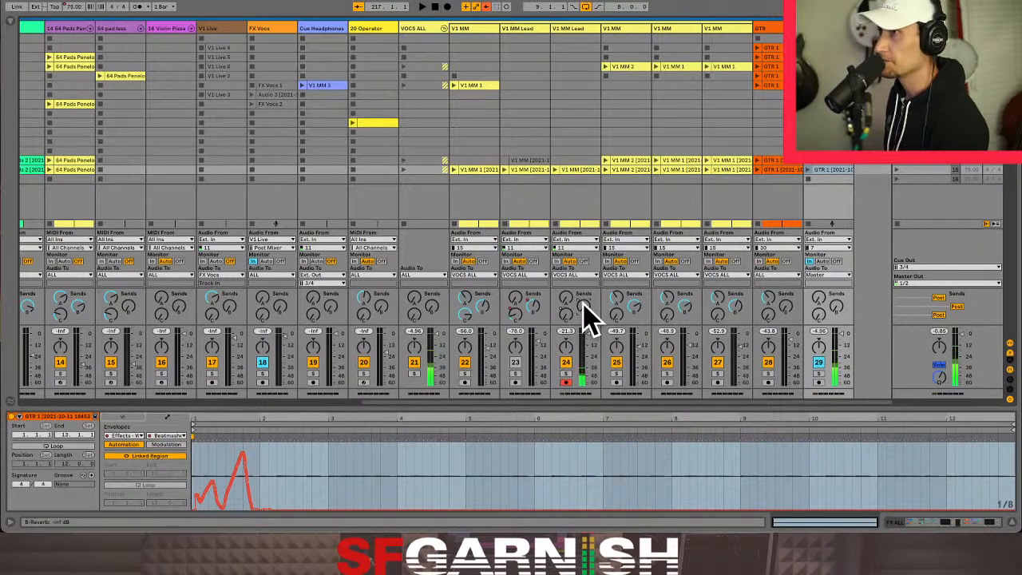
{"action": "right_click", "coordinate": [583, 305]}
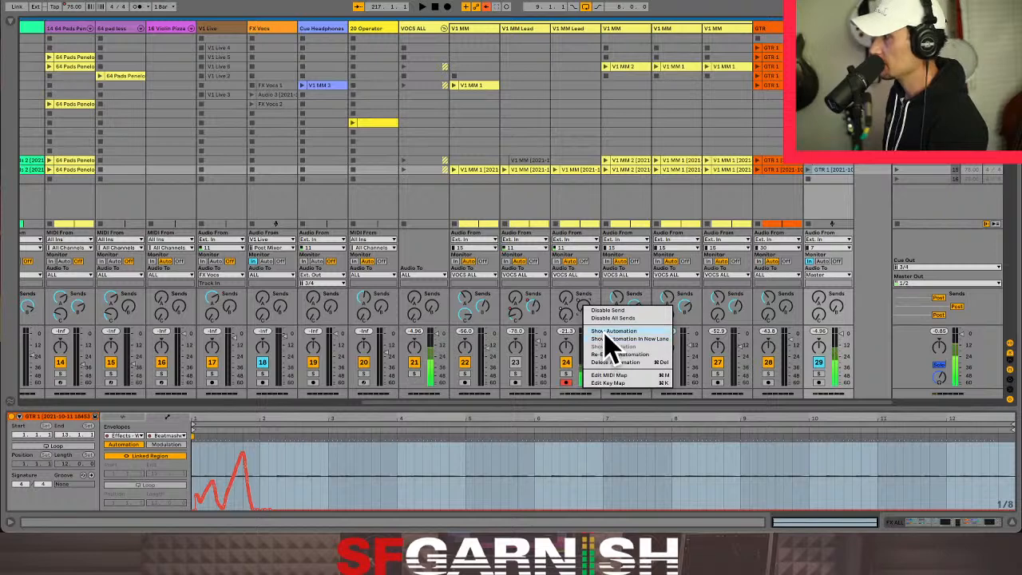
{"action": "left_click", "coordinate": [617, 357]}
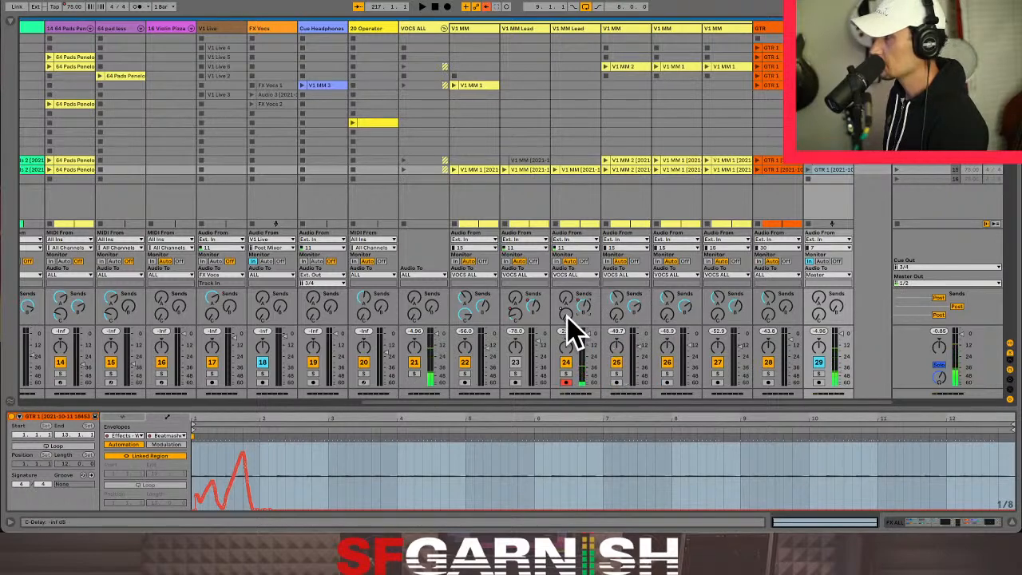
{"action": "right_click", "coordinate": [567, 313]}
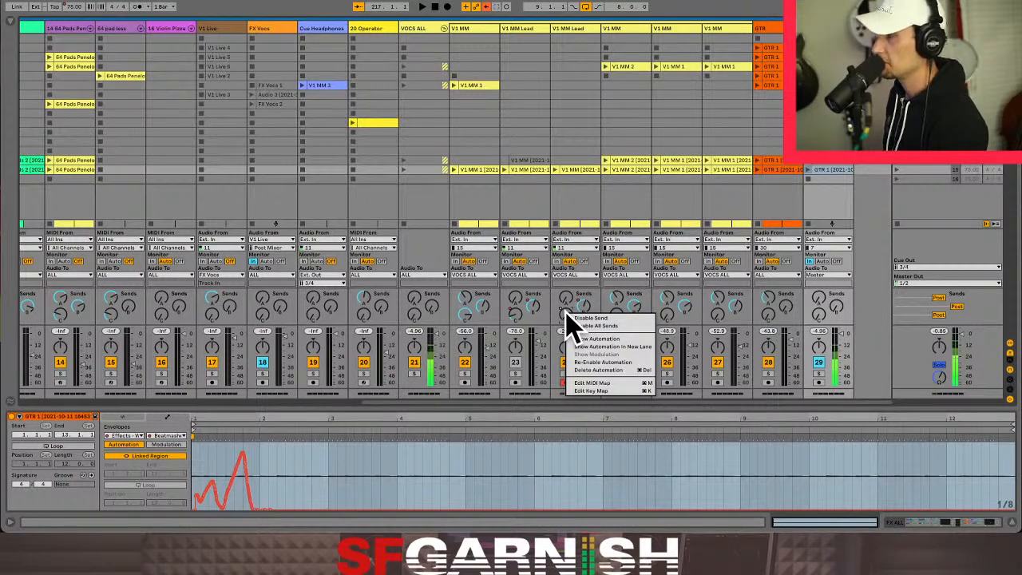
{"action": "left_click", "coordinate": [615, 363]}
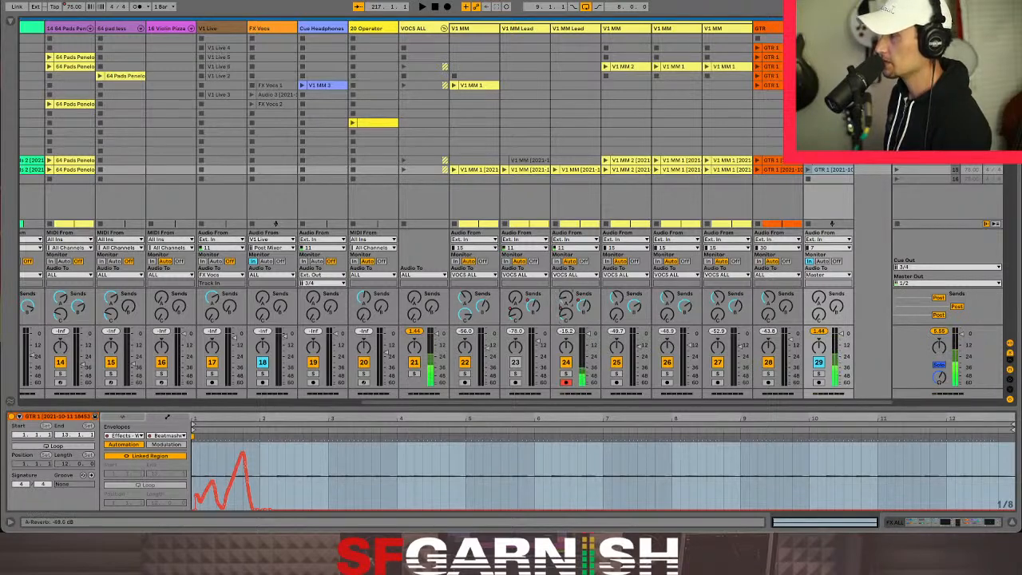
- Name scene 15 Bridge and launch the Verse scene above it
{"action": "left_click_drag", "start_coordinate": [566, 297], "coordinate": [568, 296]}
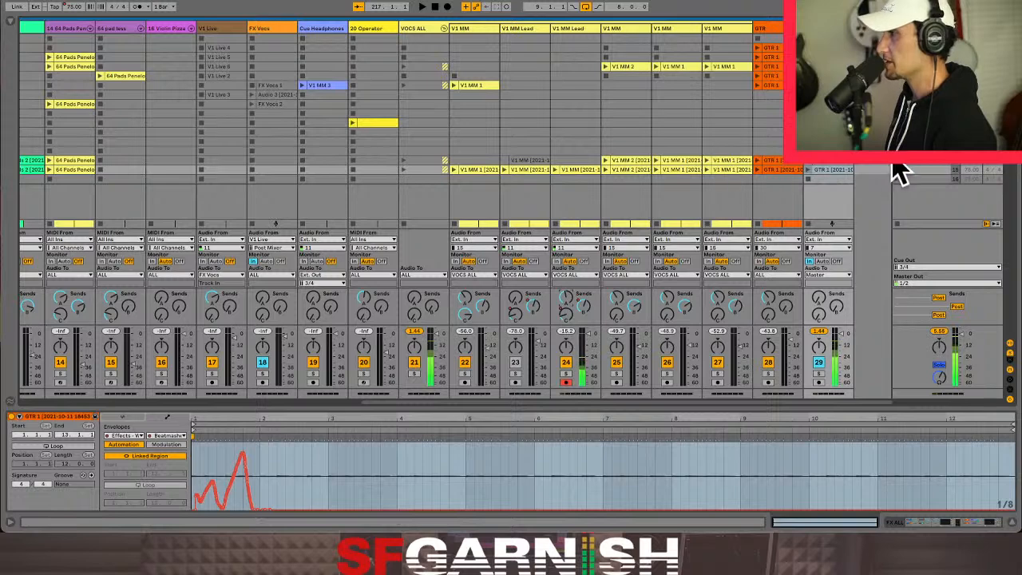
{"action": "left_click", "coordinate": [924, 171]}
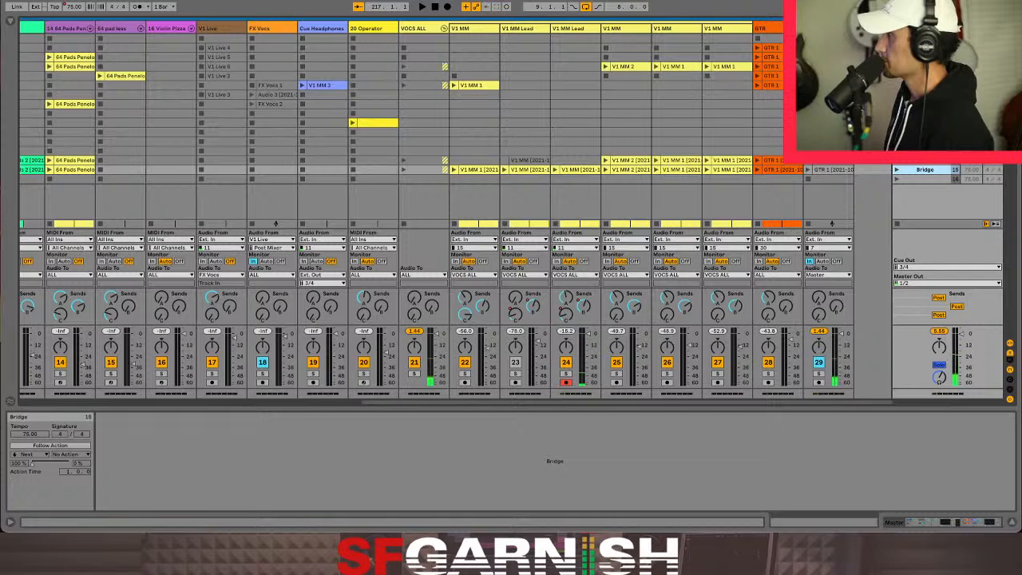
{"action": "left_click", "coordinate": [898, 166]}
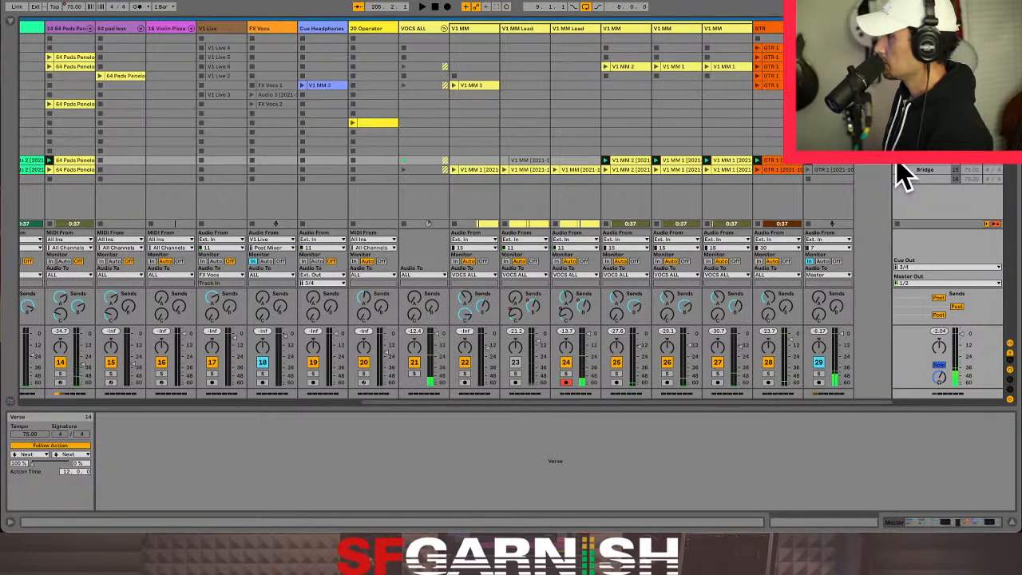
- Move the start position in the Arrangement View back to bar 9 and relaunch the Verse scene from the Session View
{"action": "key", "text": "Tab"}
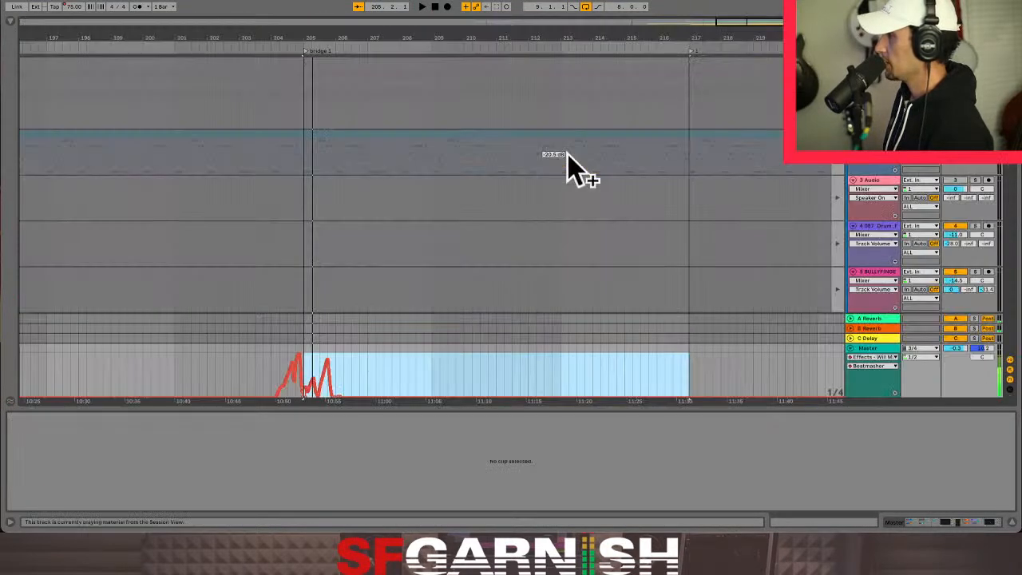
{"action": "left_click", "coordinate": [269, 269]}
{"action": "key", "text": "minus"}
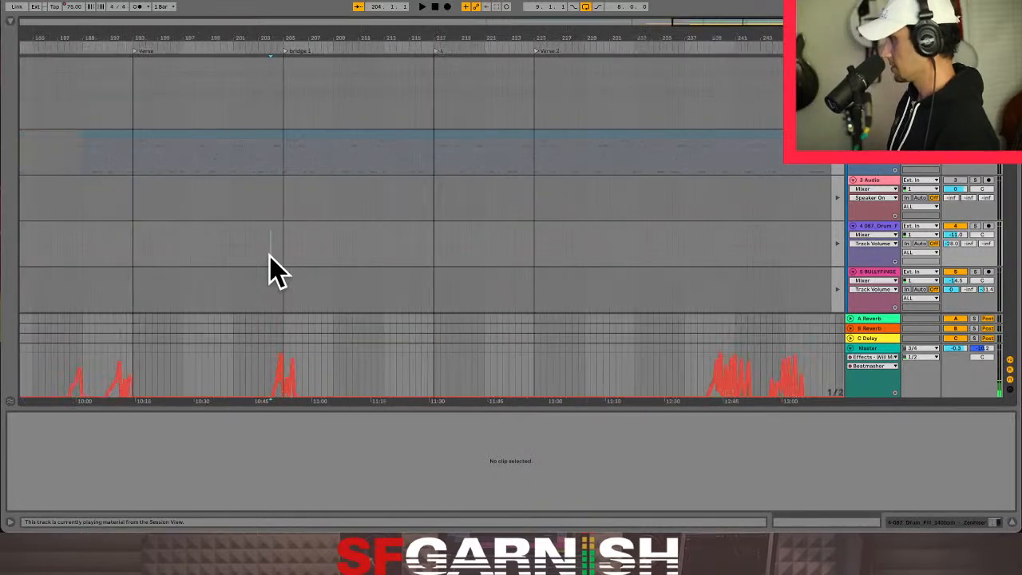
{"action": "key", "text": "minus"}
{"action": "key", "text": "minus"}
{"action": "left_click", "coordinate": [44, 83]}
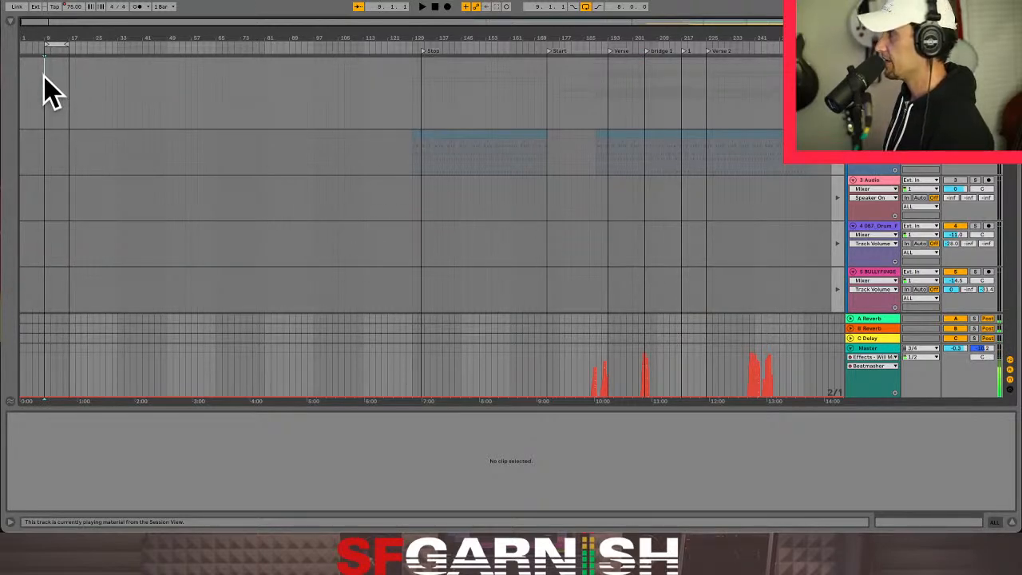
{"action": "key", "text": "Tab"}
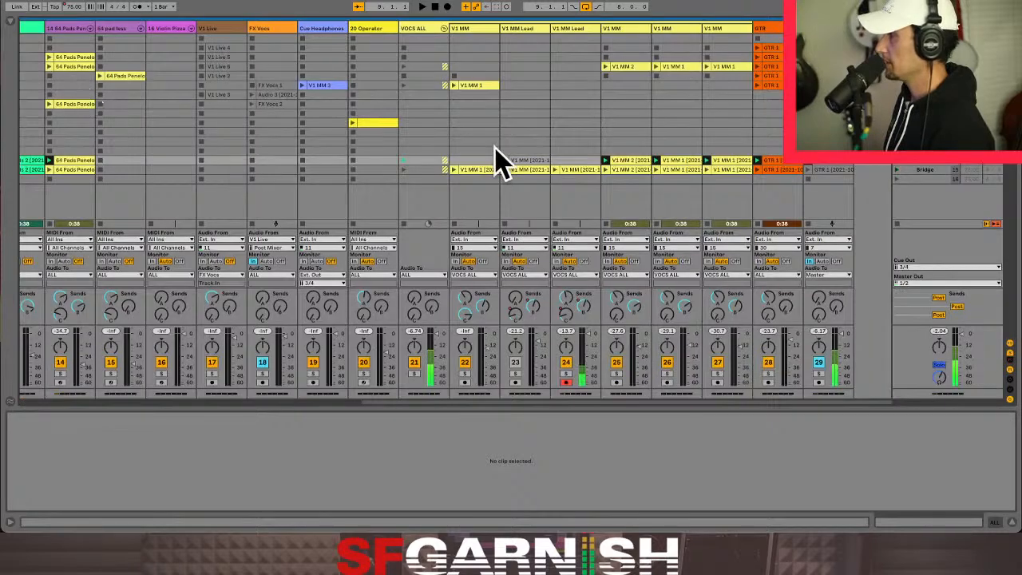
{"action": "left_click", "coordinate": [903, 174]}
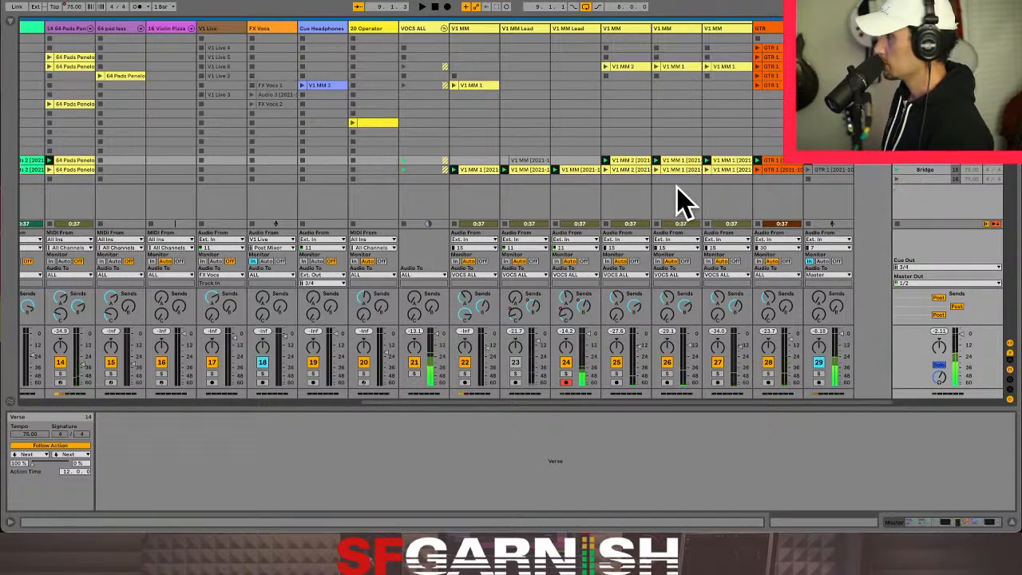
- Delete the bridge clip on V1 MM Lead track 24 and deactivate the bridge vocal clips on tracks 22 and 23
{"action": "left_click", "coordinate": [572, 169]}
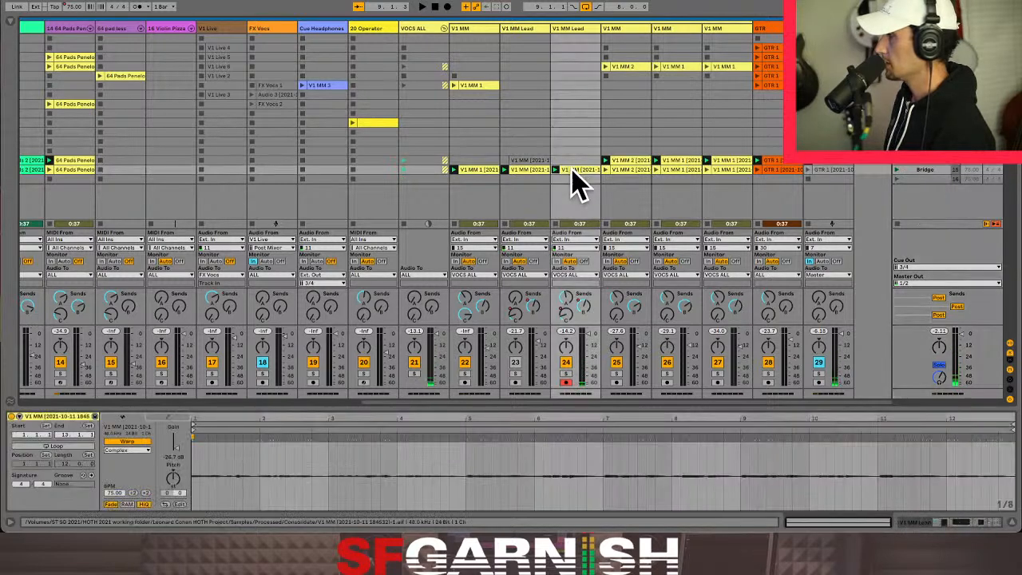
{"action": "left_click", "coordinate": [483, 171], "text": "shift"}
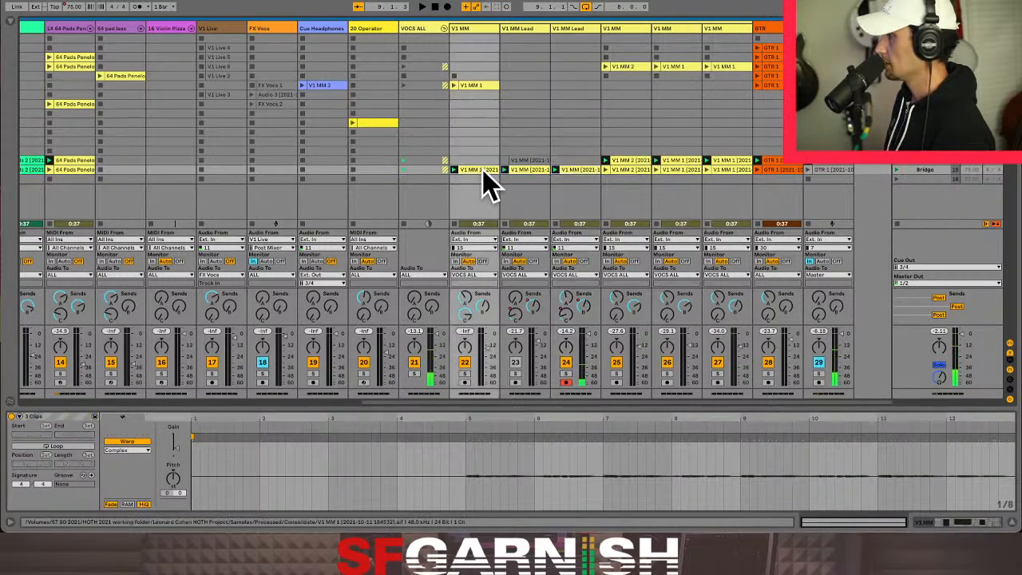
{"action": "left_click", "coordinate": [582, 169]}
{"action": "left_click_drag", "start_coordinate": [582, 169], "coordinate": [515, 169]}
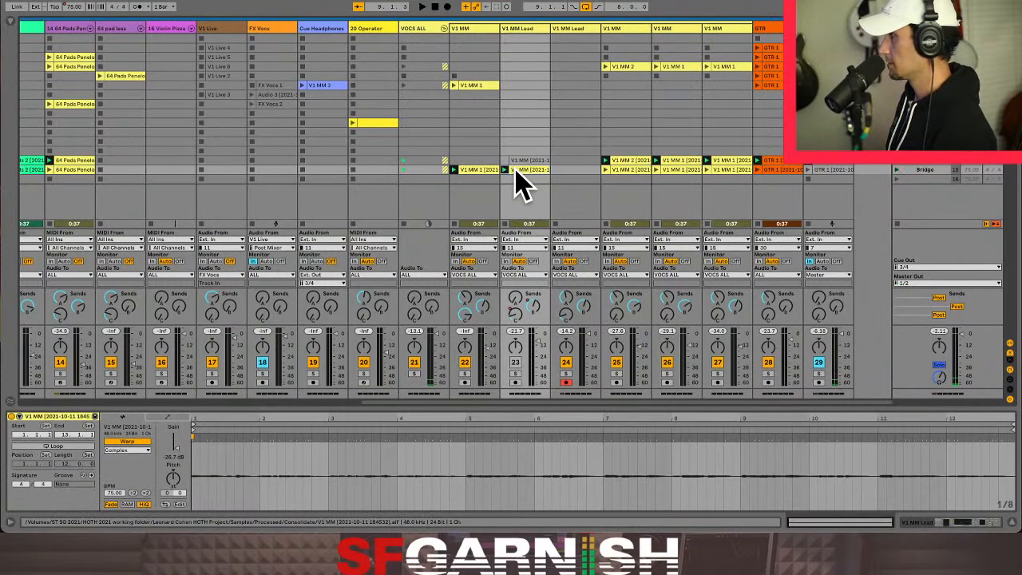
{"action": "left_click", "coordinate": [472, 171], "text": "shift"}
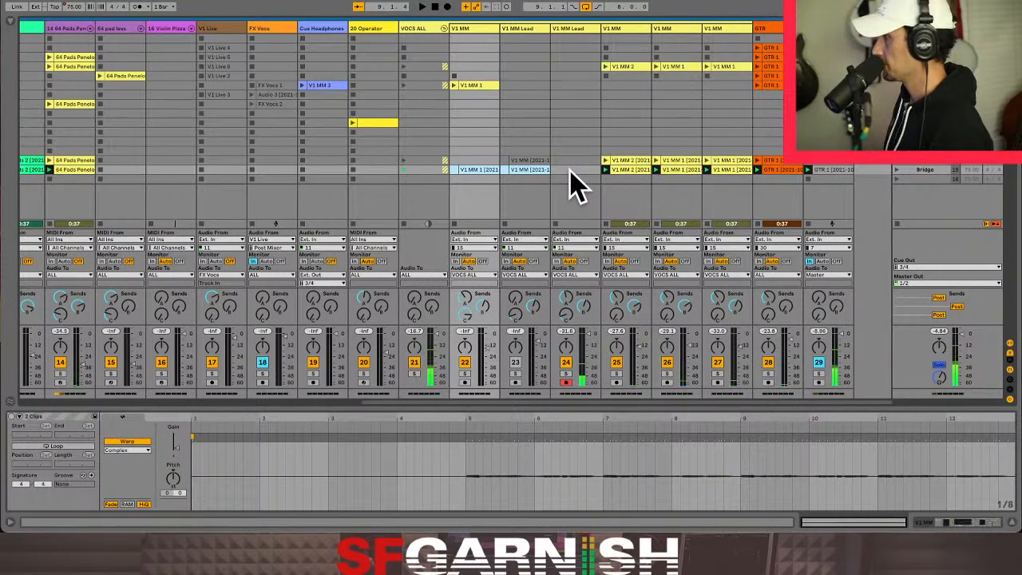
- Rename track 24 as V2 JA and launch the Verse scene to play through into the bridge
{"action": "left_click", "coordinate": [574, 31]}
{"action": "double_click", "coordinate": [573, 31]}
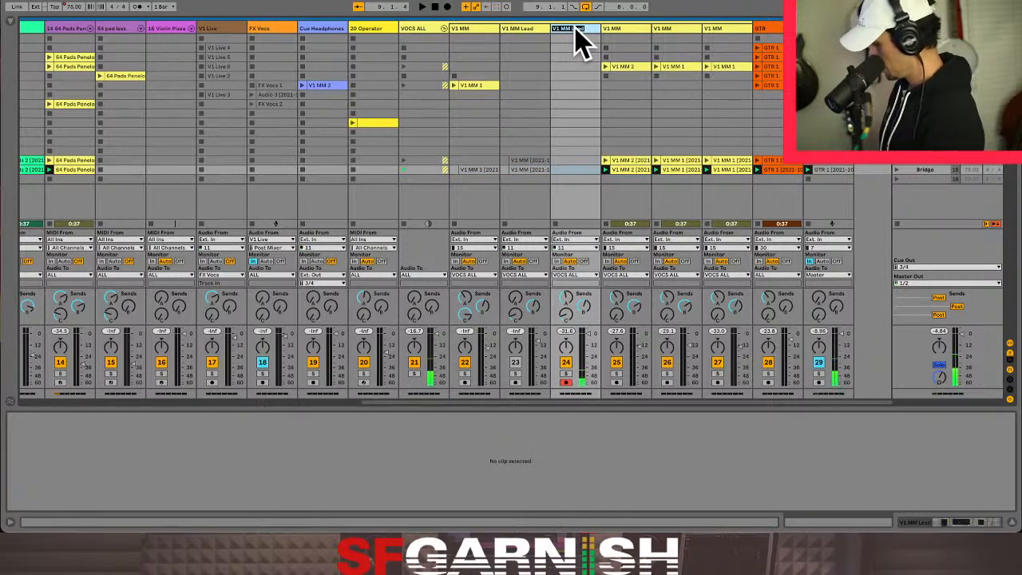
{"action": "type", "text": "V2 JA"}
{"action": "key", "text": "Return"}
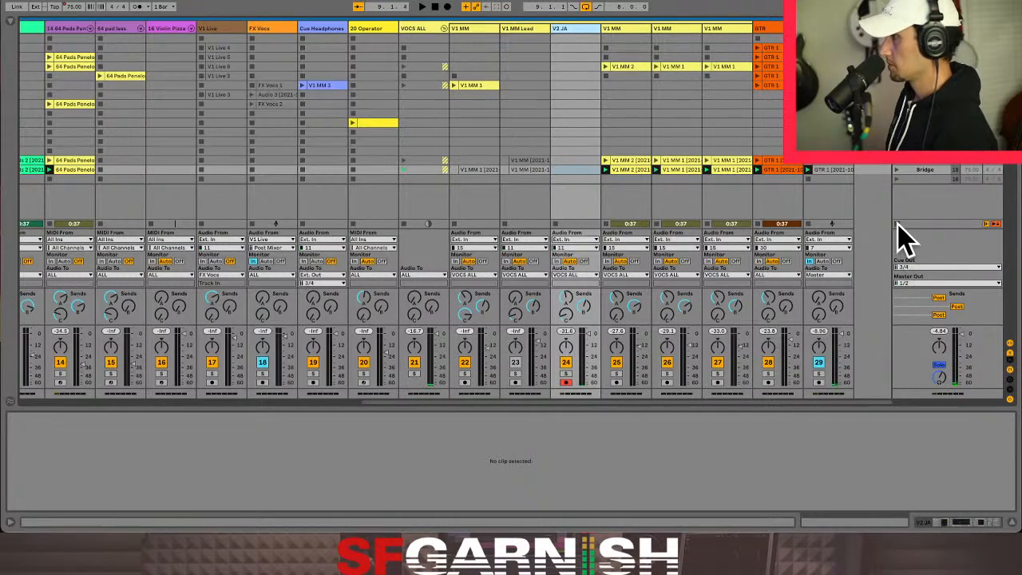
{"action": "left_click", "coordinate": [897, 165]}
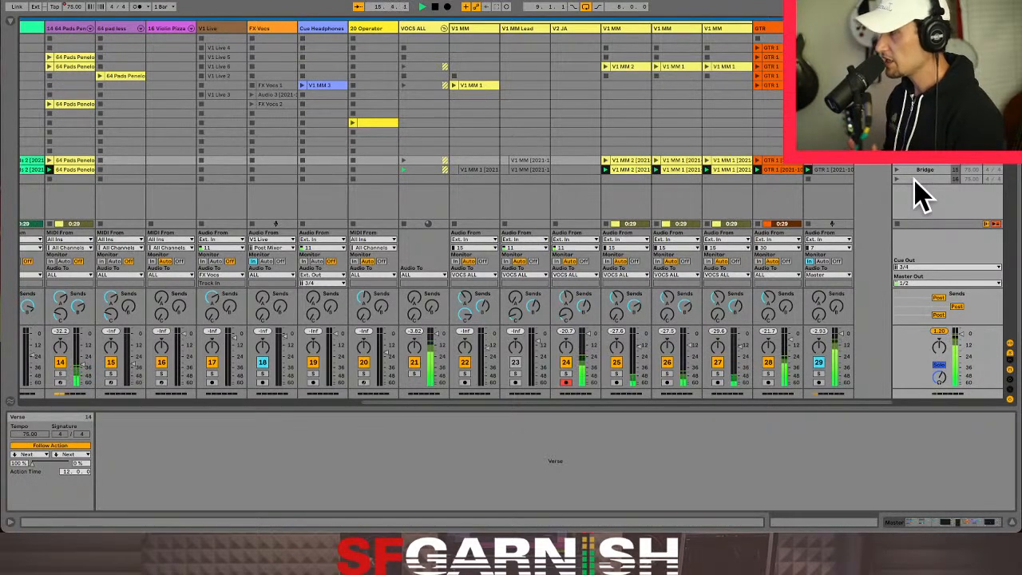
- Draw separate Beatmasher blocks at 1/16 between about bars 6 and 10 in the envelope of FX ALL's bridge clip
{"action": "left_click", "coordinate": [821, 169]}
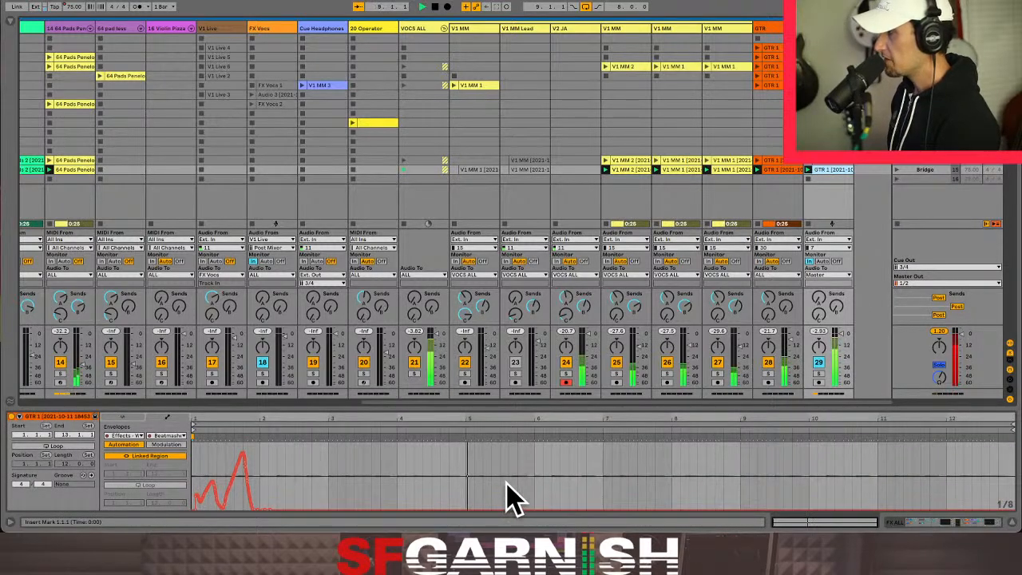
{"action": "left_click_drag", "start_coordinate": [555, 496], "coordinate": [751, 475]}
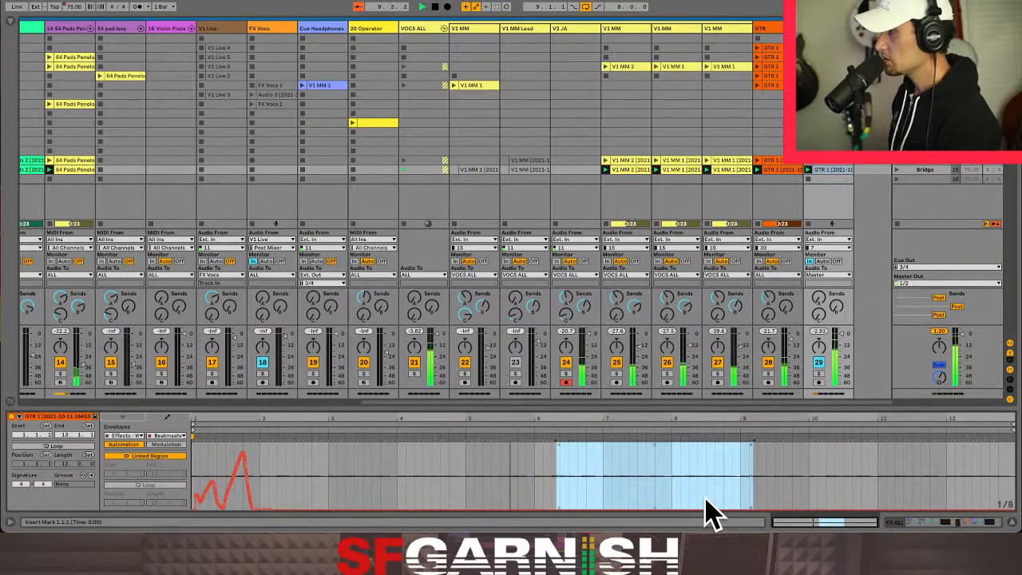
{"action": "left_click_drag", "start_coordinate": [706, 501], "coordinate": [706, 467]}
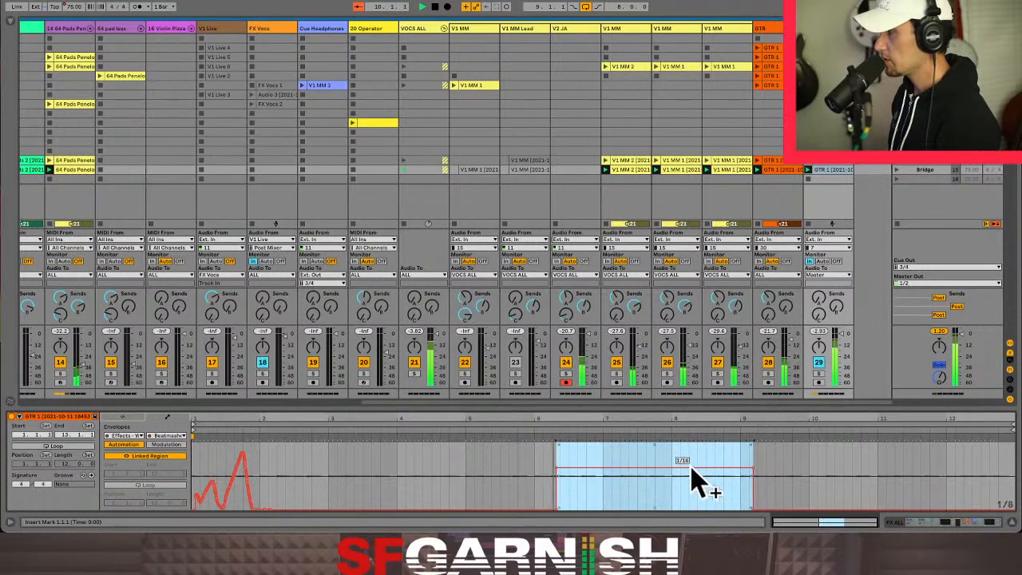
{"action": "left_click_drag", "start_coordinate": [606, 493], "coordinate": [727, 519]}
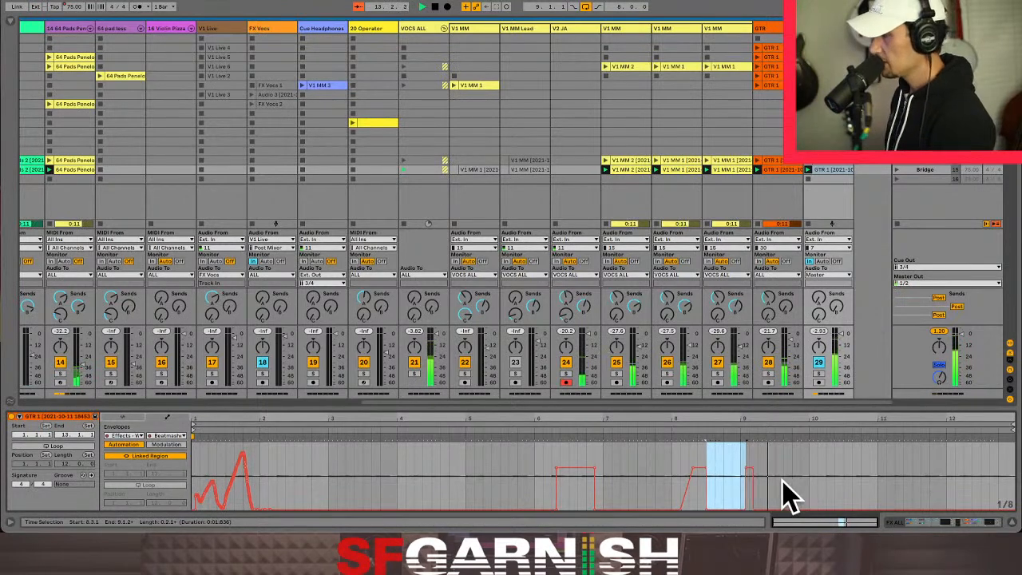
{"action": "left_click_drag", "start_coordinate": [753, 481], "coordinate": [793, 481]}
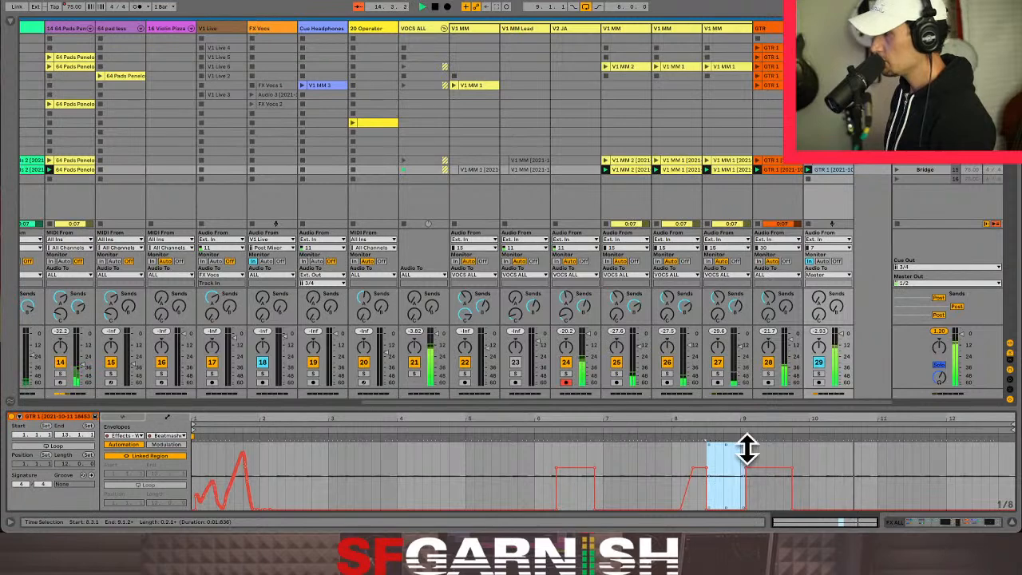
{"action": "left_click_drag", "start_coordinate": [942, 484], "coordinate": [1011, 477]}
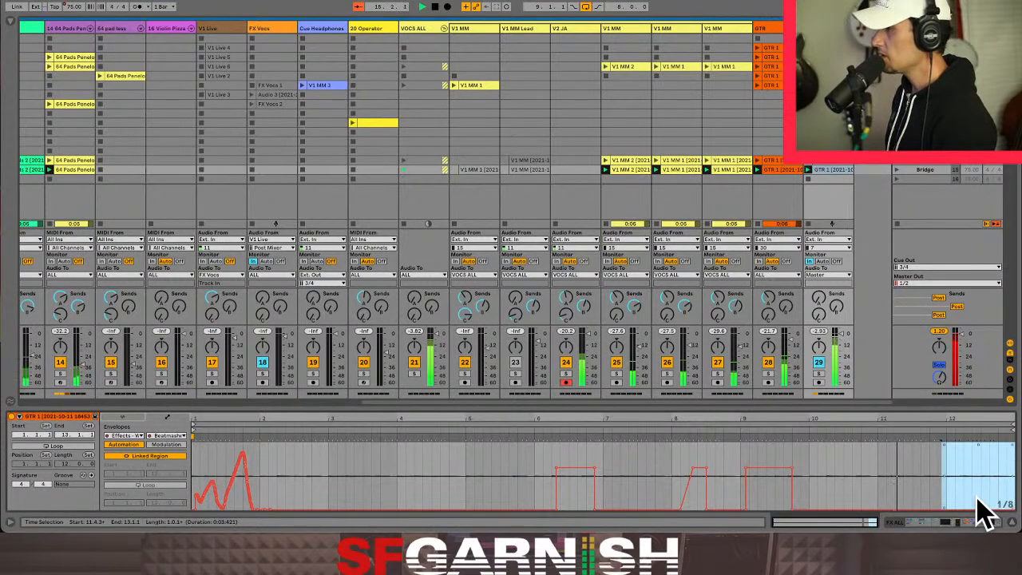
- Turn on looping for FX ALL's bridge clip and adjust the Fade Grey macro in its Effects rack
{"action": "left_click", "coordinate": [77, 445]}
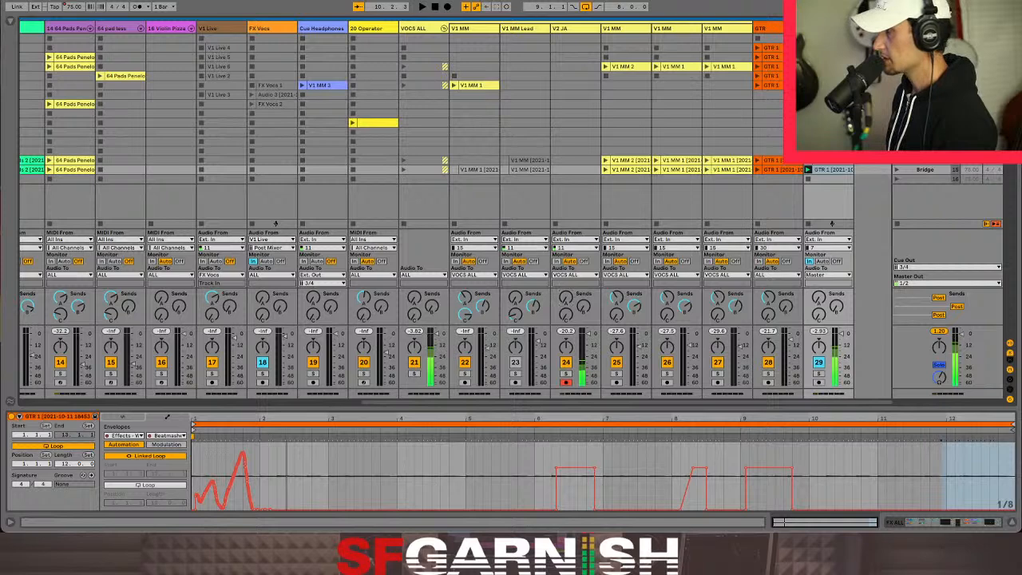
{"action": "left_click", "coordinate": [922, 523]}
{"action": "left_click_drag", "start_coordinate": [87, 489], "coordinate": [87, 509]}
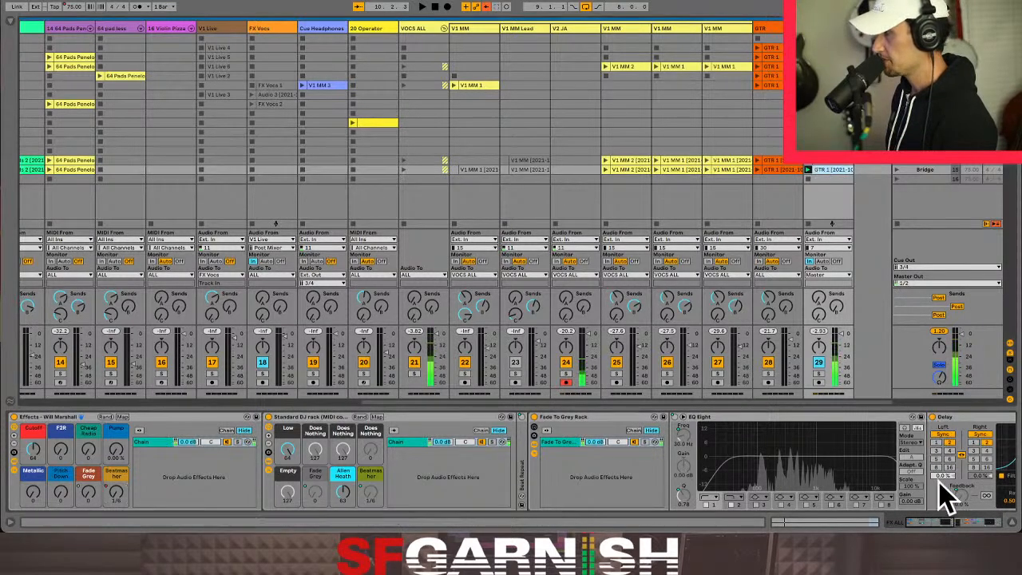
- Display the Fade Grey envelope of FX ALL's bridge clip and re-enable its automation, keeping the clip looped
{"action": "key", "text": "shift+Tab"}
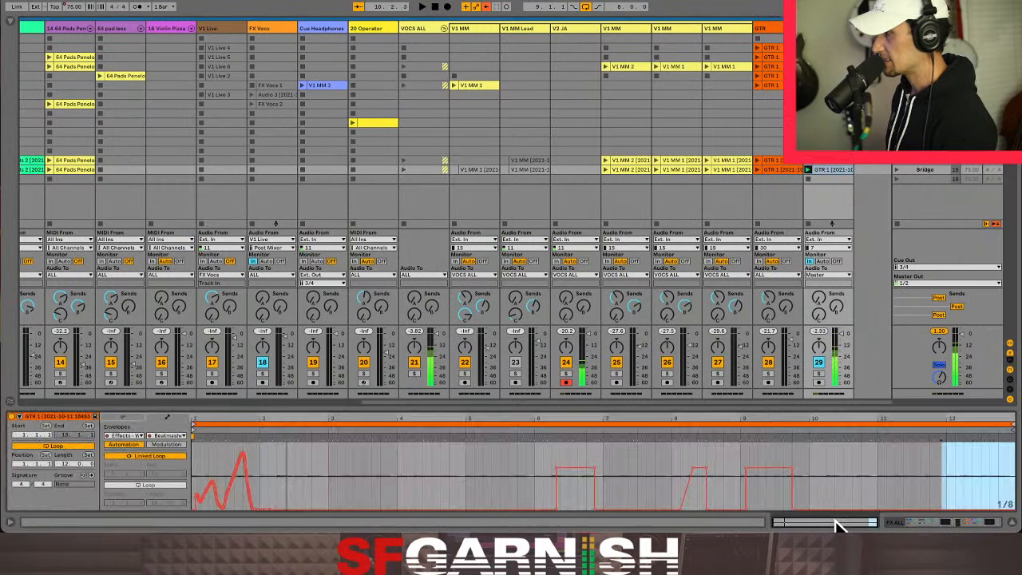
{"action": "left_click", "coordinate": [166, 435]}
{"action": "left_click", "coordinate": [194, 340]}
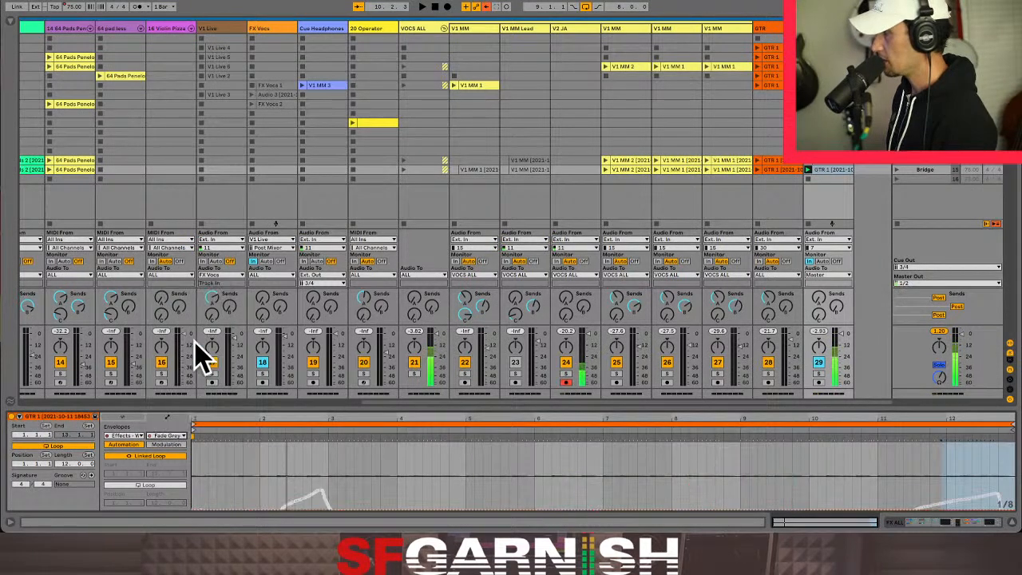
{"action": "left_click", "coordinate": [1010, 473]}
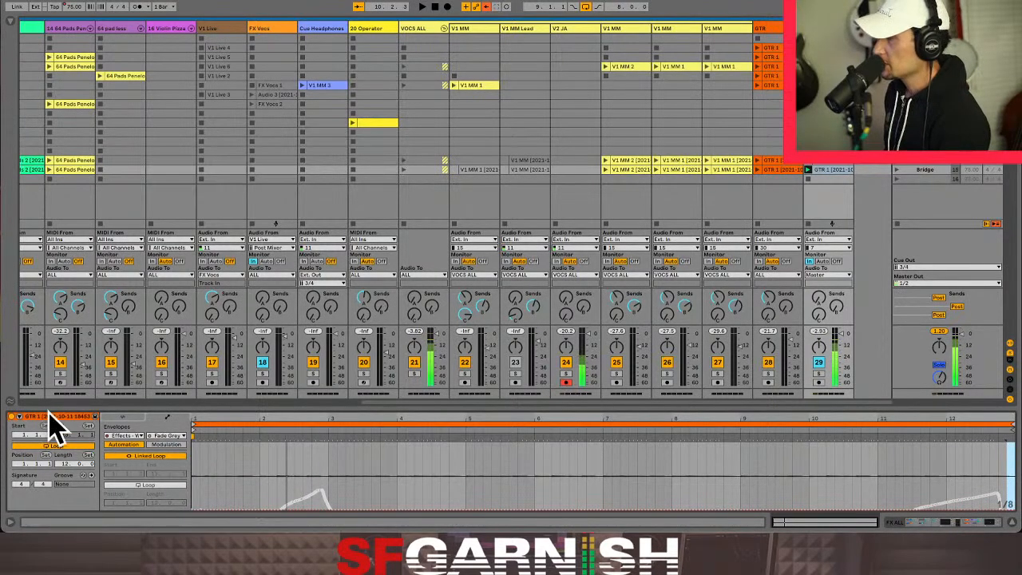
{"action": "left_click", "coordinate": [58, 447]}
{"action": "left_click", "coordinate": [59, 446]}
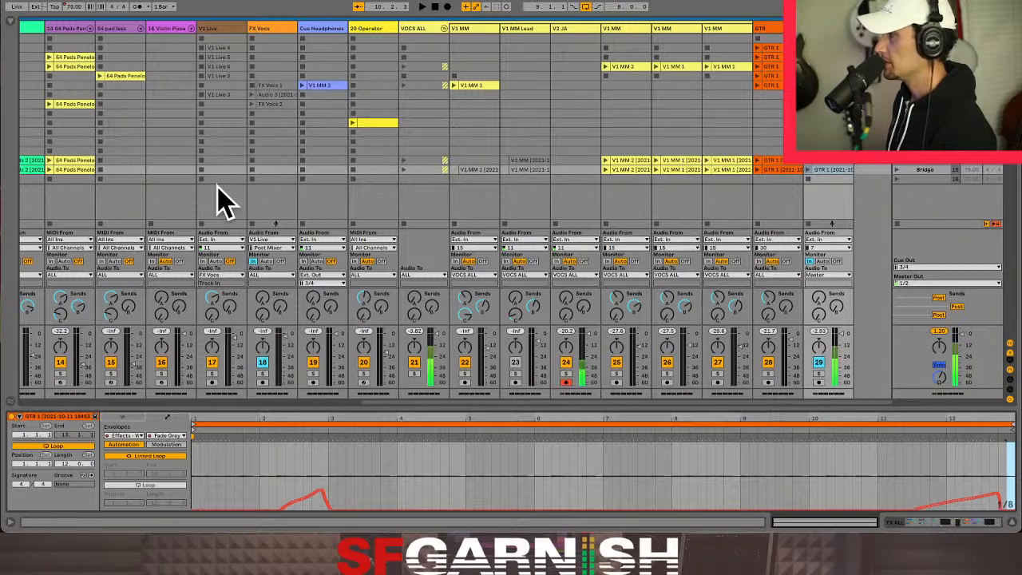
- Turn on looping for the bridge clips of V3 BeatBox OD track 11 and Sub Bass track 2
{"action": "left_click_drag", "start_coordinate": [543, 400], "coordinate": [144, 423]}
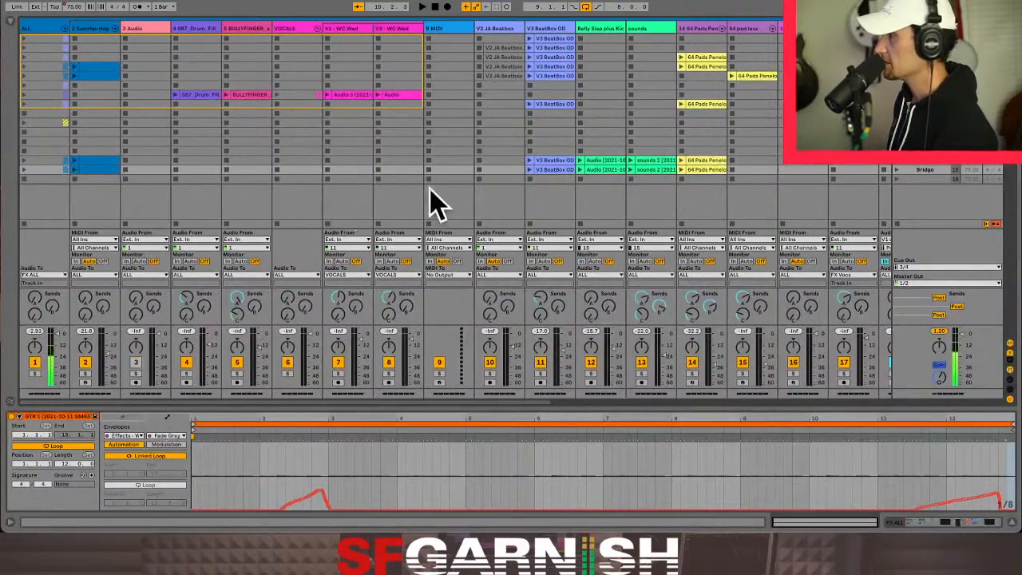
{"action": "left_click", "coordinate": [554, 170]}
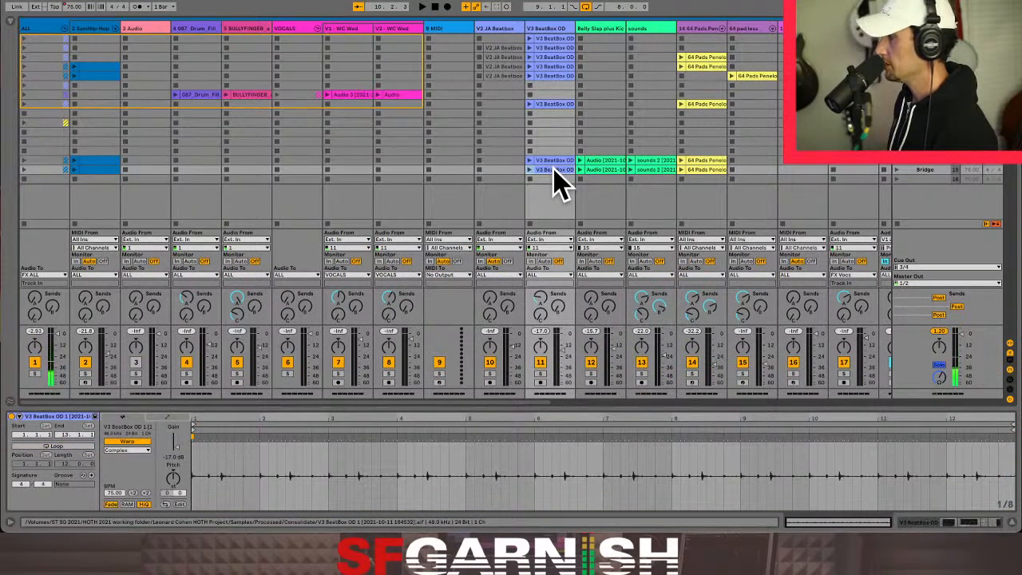
{"action": "left_click", "coordinate": [62, 445]}
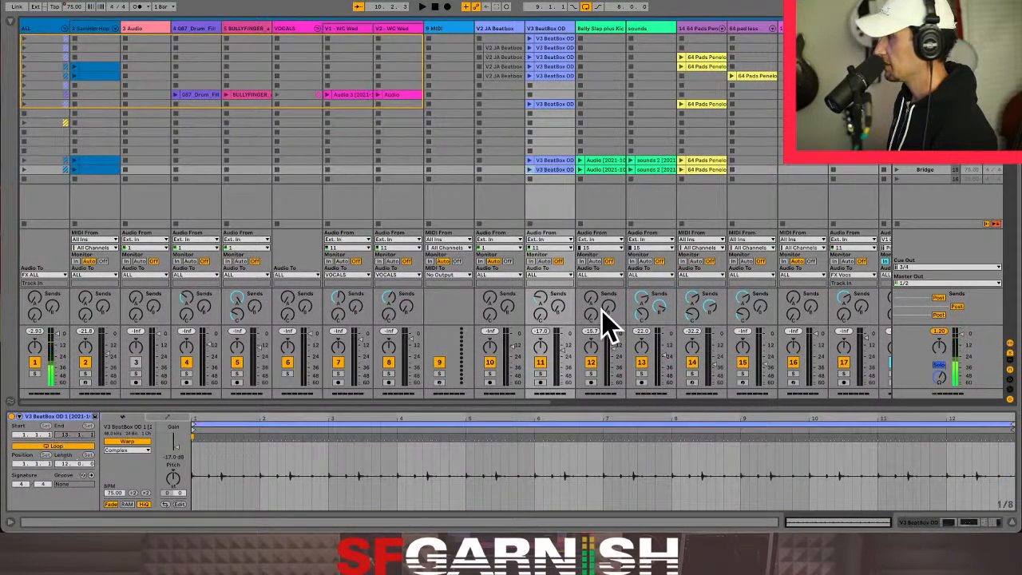
{"action": "left_click", "coordinate": [709, 170]}
{"action": "left_click", "coordinate": [95, 169]}
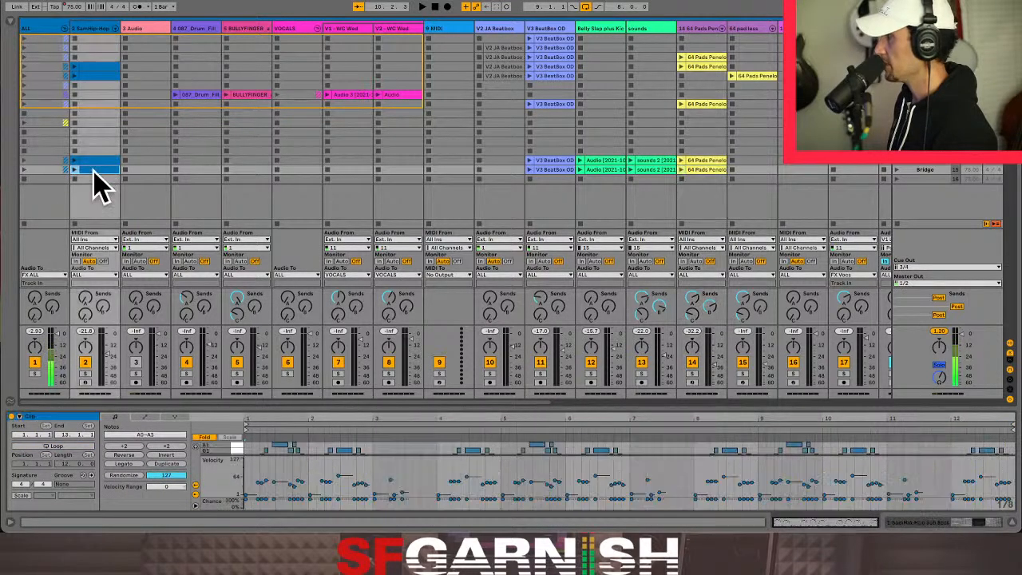
{"action": "left_click", "coordinate": [62, 446]}
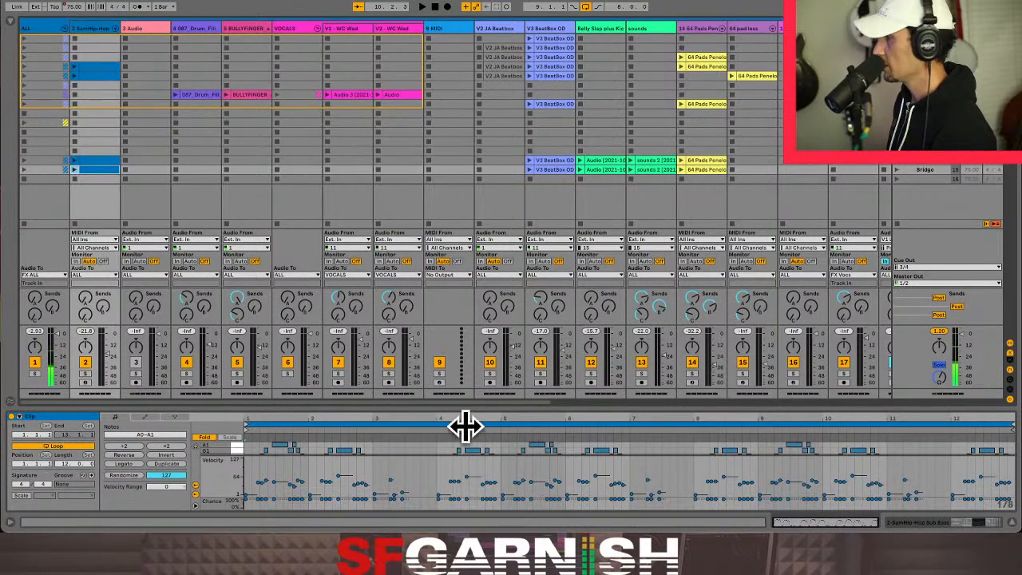
- Check the looping of FX ALL's bridge clip and turn on looping for the GTR track's bridge clip
{"action": "left_click_drag", "start_coordinate": [424, 402], "coordinate": [883, 399]}
{"action": "left_click", "coordinate": [839, 171]}
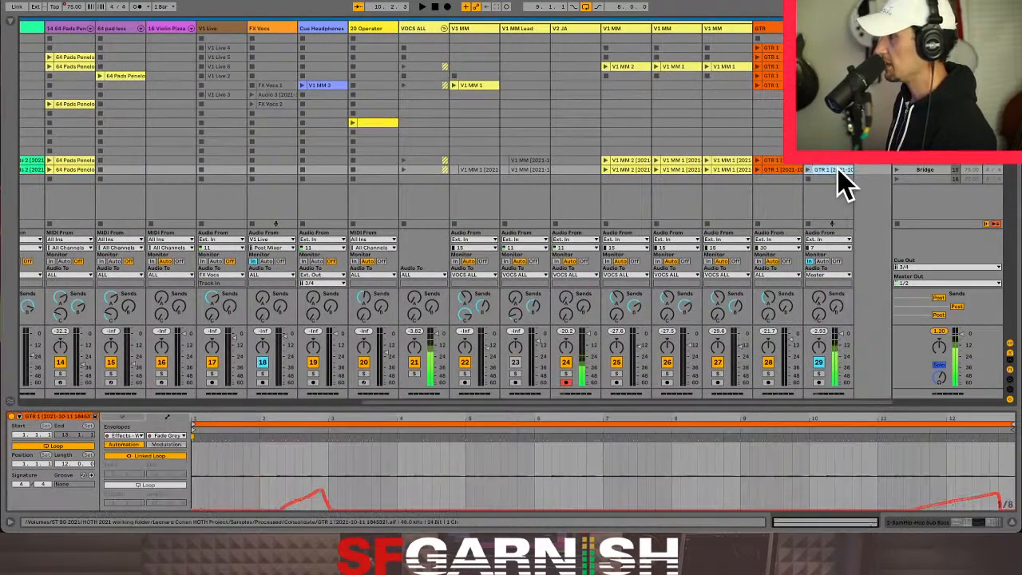
{"action": "left_click", "coordinate": [778, 170]}
{"action": "left_click", "coordinate": [58, 446]}
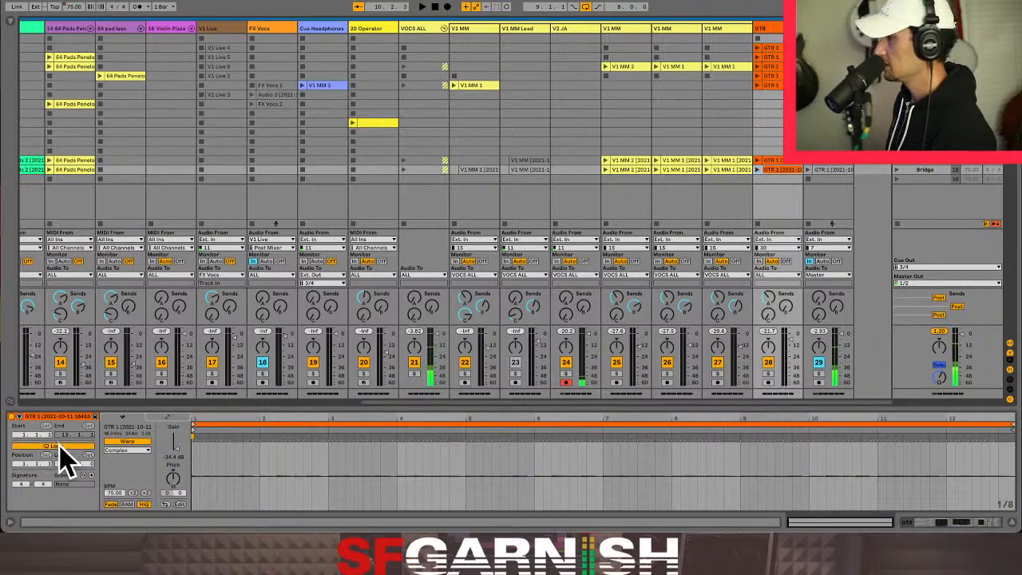
{"action": "left_click", "coordinate": [630, 180]}
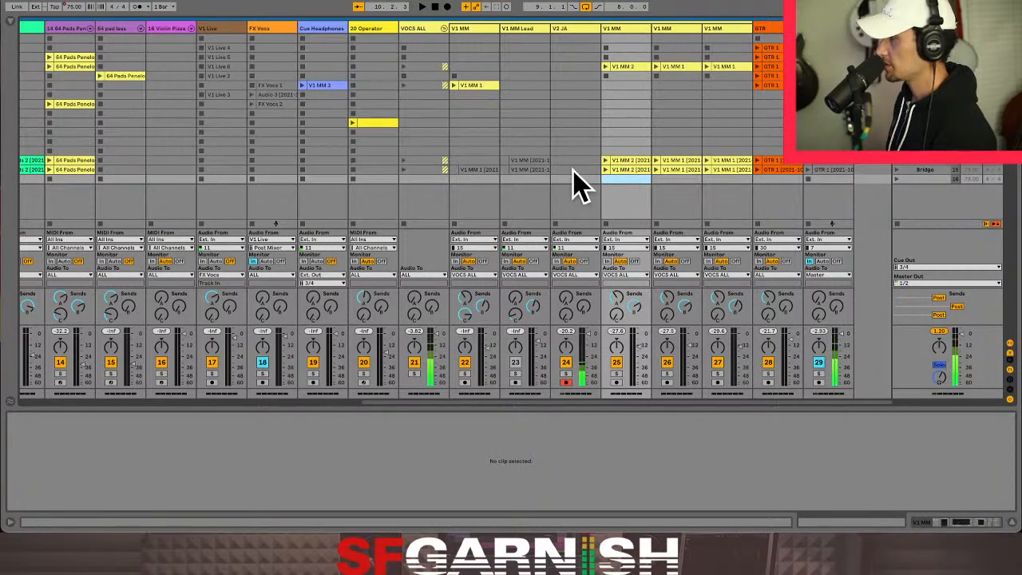
- Rename the Bridge scene as Bridge - Breakdown and launch the Verse scene above it
{"action": "left_click", "coordinate": [574, 171]}
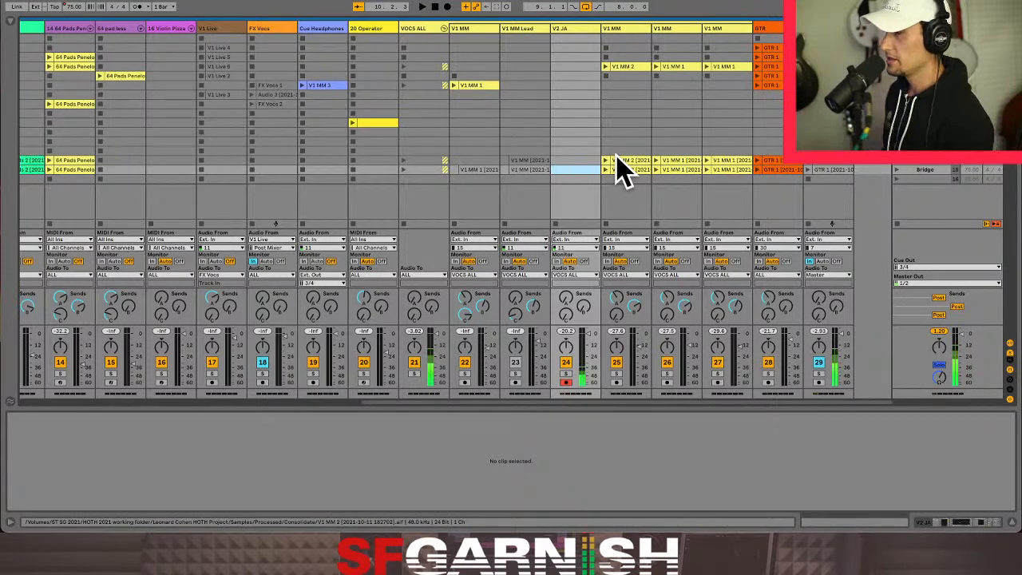
{"action": "left_click", "coordinate": [926, 170]}
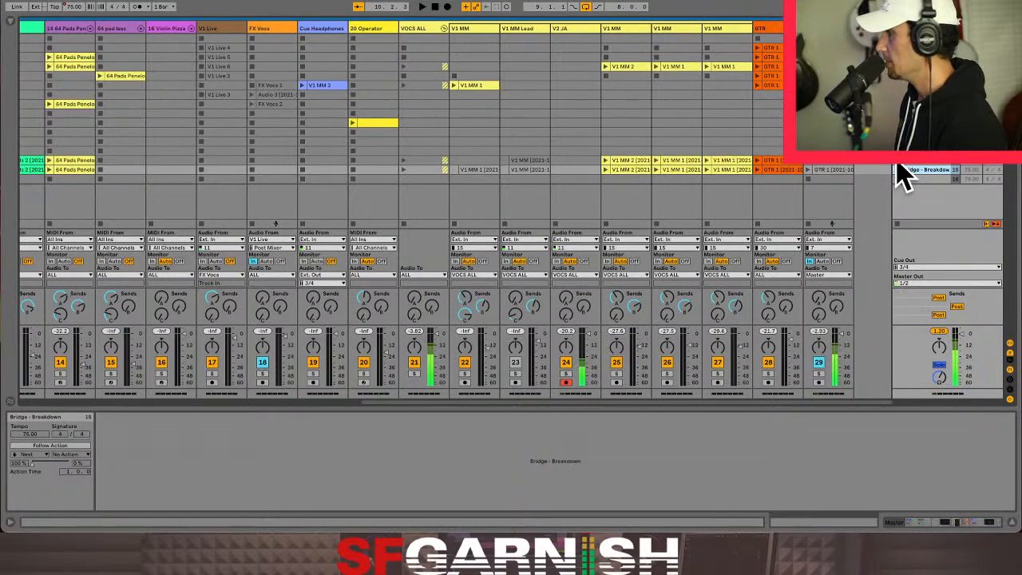
{"action": "left_click_drag", "start_coordinate": [415, 302], "coordinate": [430, 303]}
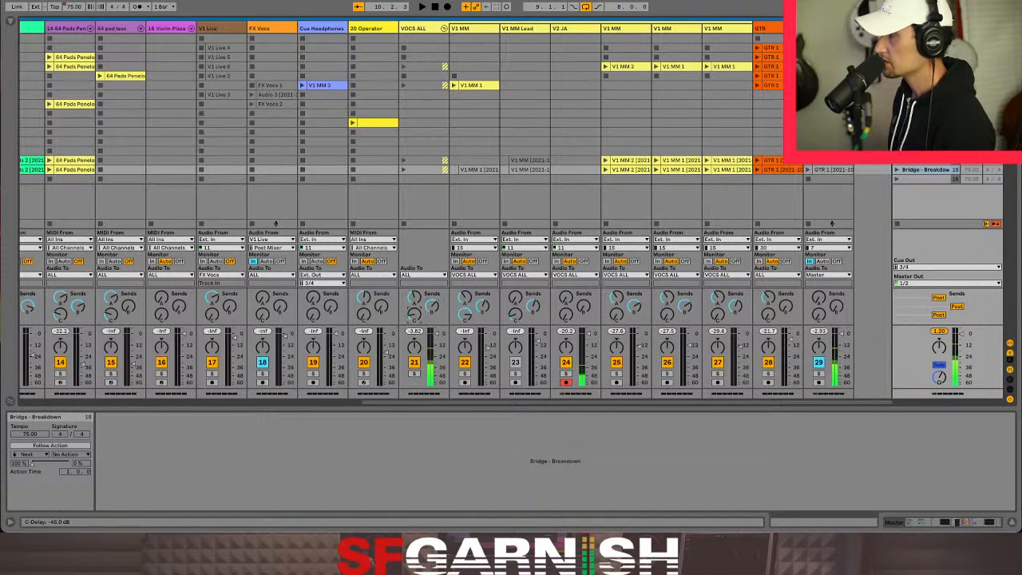
{"action": "left_click", "coordinate": [897, 161]}
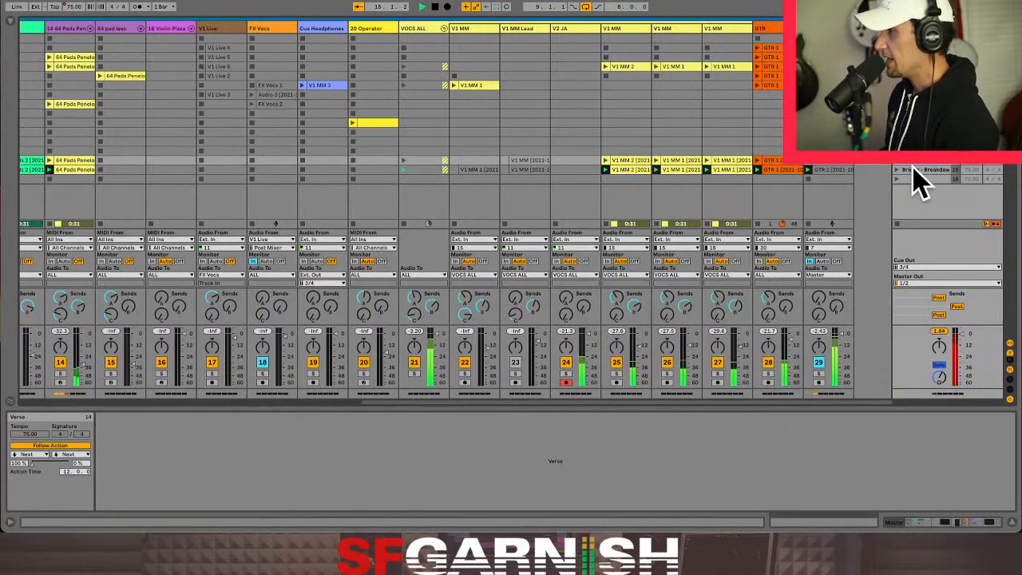
- Re-enable automation for the Fade Grey macro in FX ALL's Effects rack while the bridge clip plays
{"action": "left_click", "coordinate": [834, 171]}
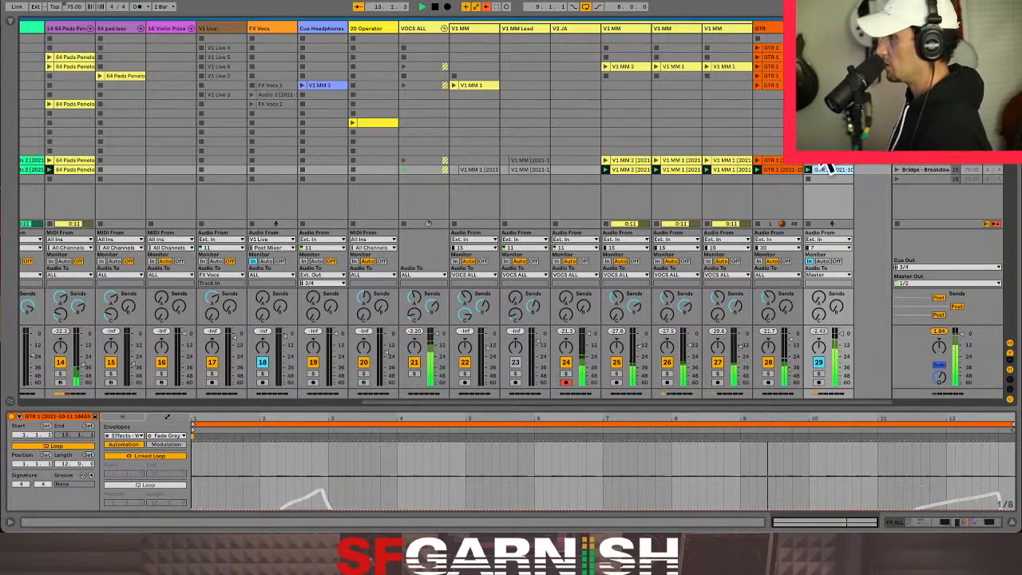
{"action": "left_click", "coordinate": [926, 521]}
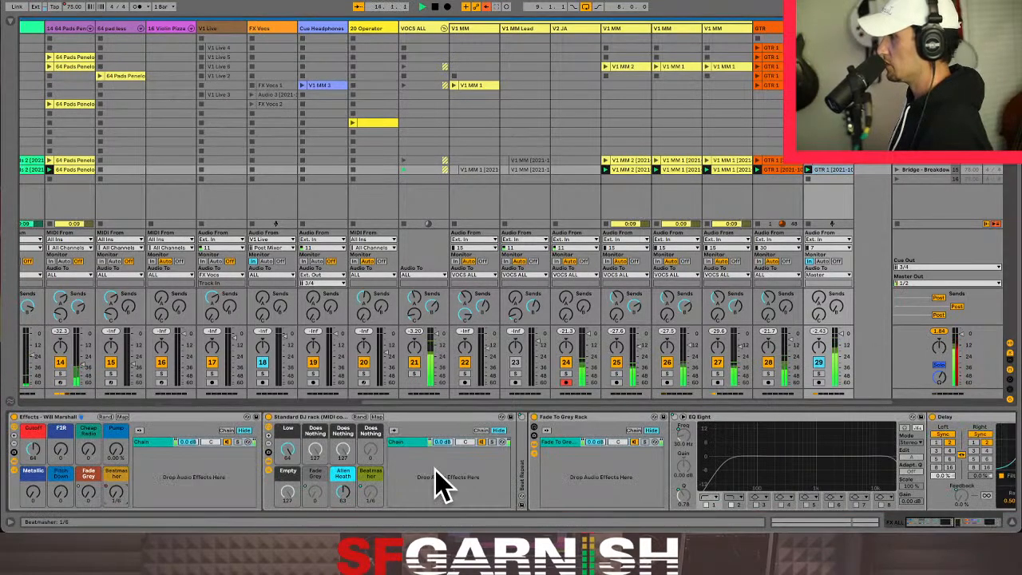
{"action": "right_click", "coordinate": [88, 493]}
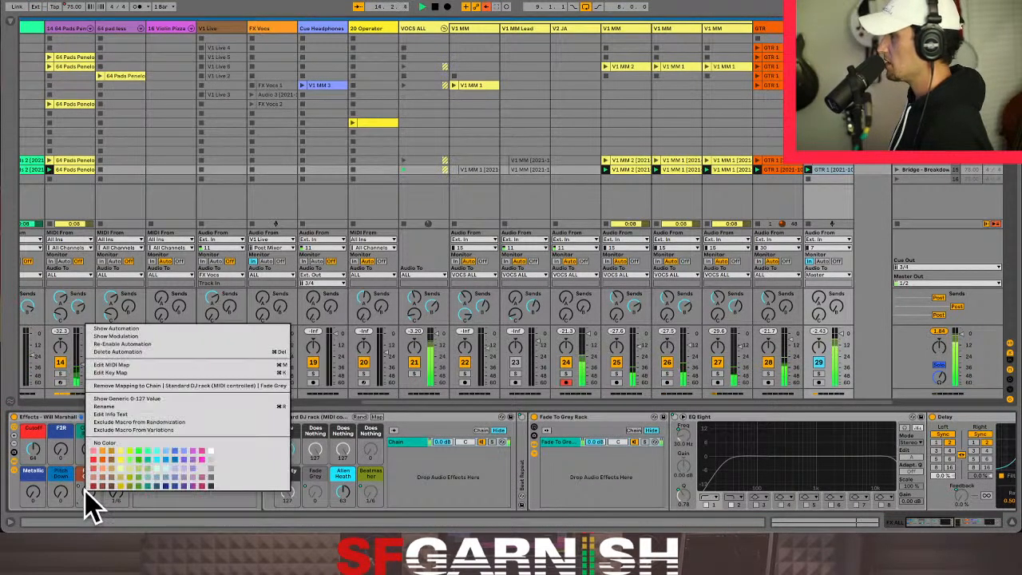
{"action": "left_click", "coordinate": [150, 343]}
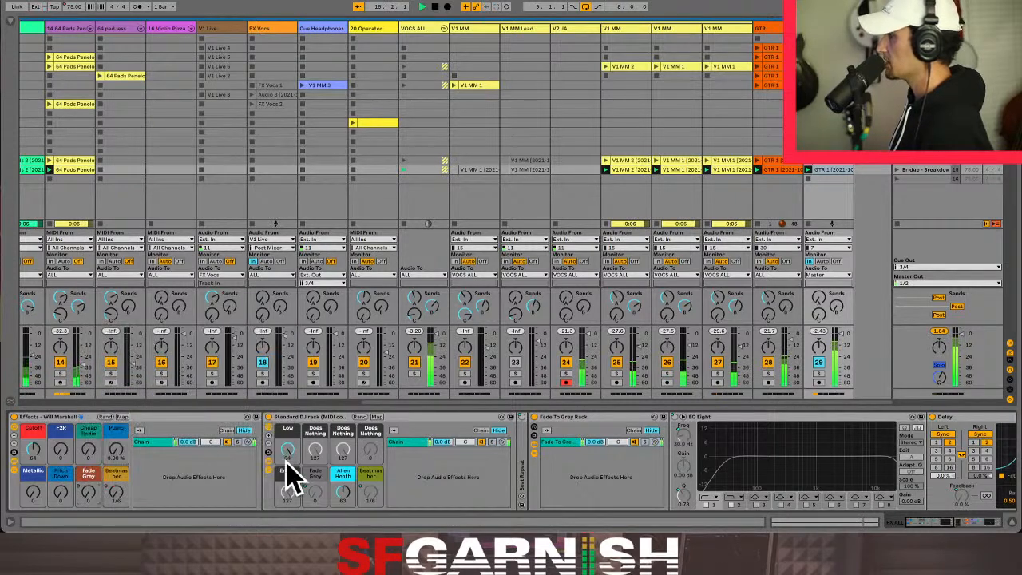
- Display the Beatmasher envelope of FX ALL's bridge clip
{"action": "left_click", "coordinate": [827, 173]}
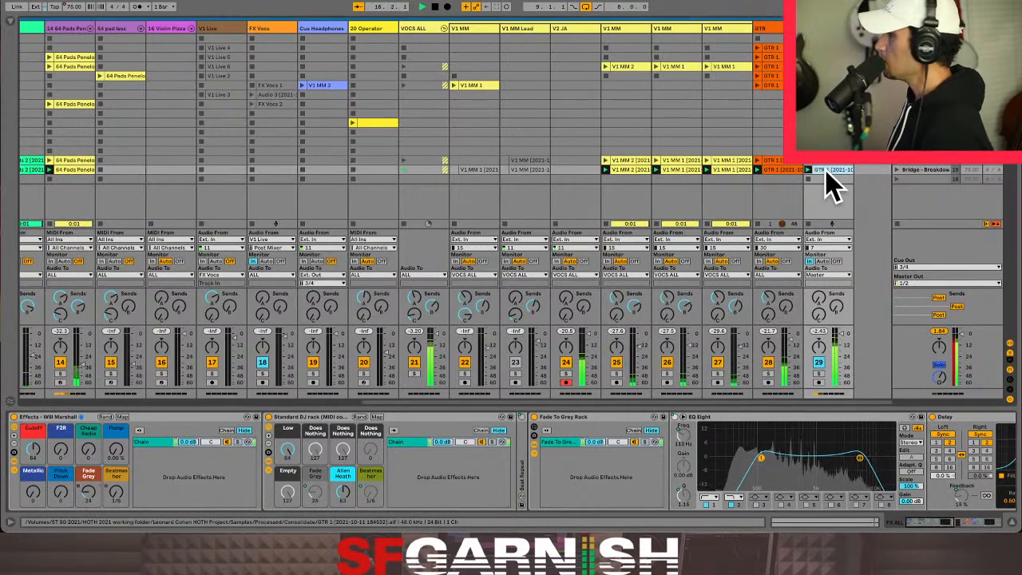
{"action": "left_click", "coordinate": [800, 520]}
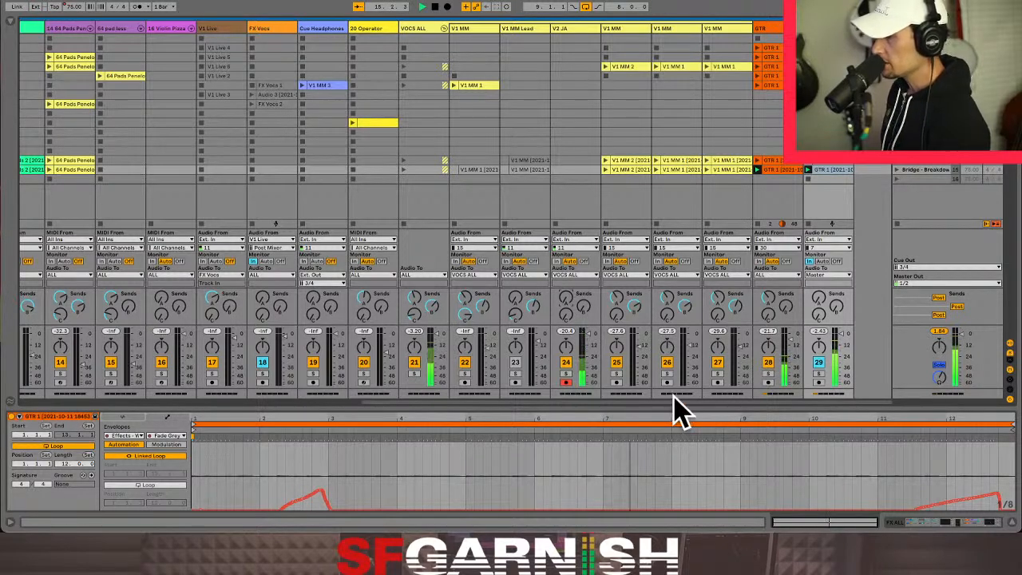
{"action": "left_click", "coordinate": [176, 437]}
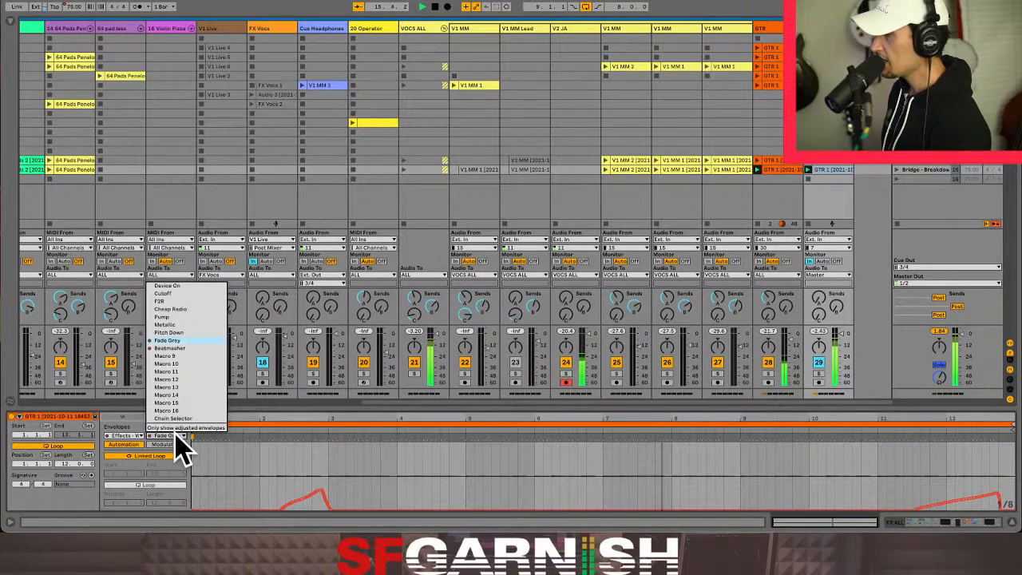
{"action": "left_click", "coordinate": [186, 349]}
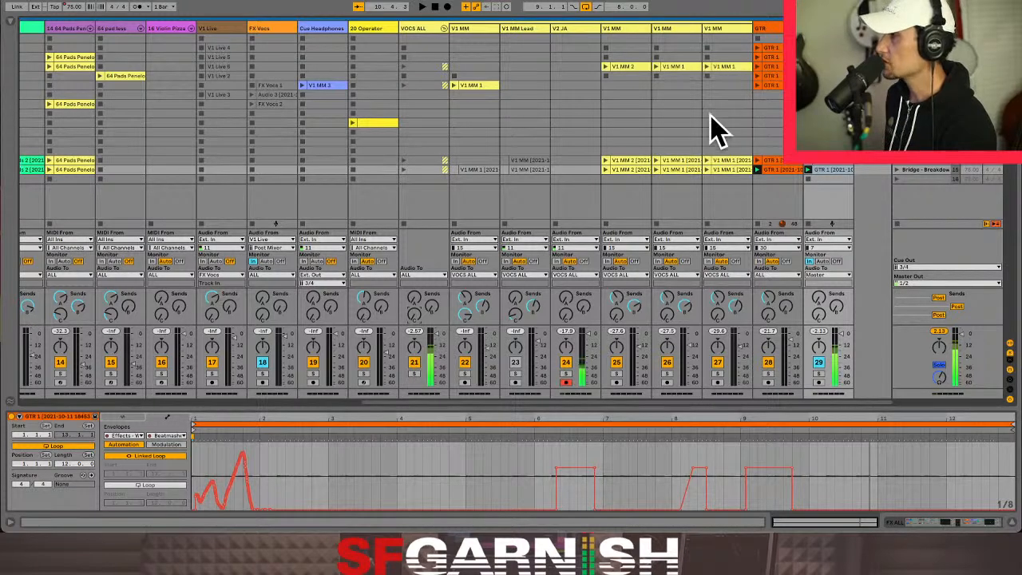
- Duplicate the V2 JA track twice to provide two more vocal looping tracks
{"action": "left_click", "coordinate": [577, 161]}
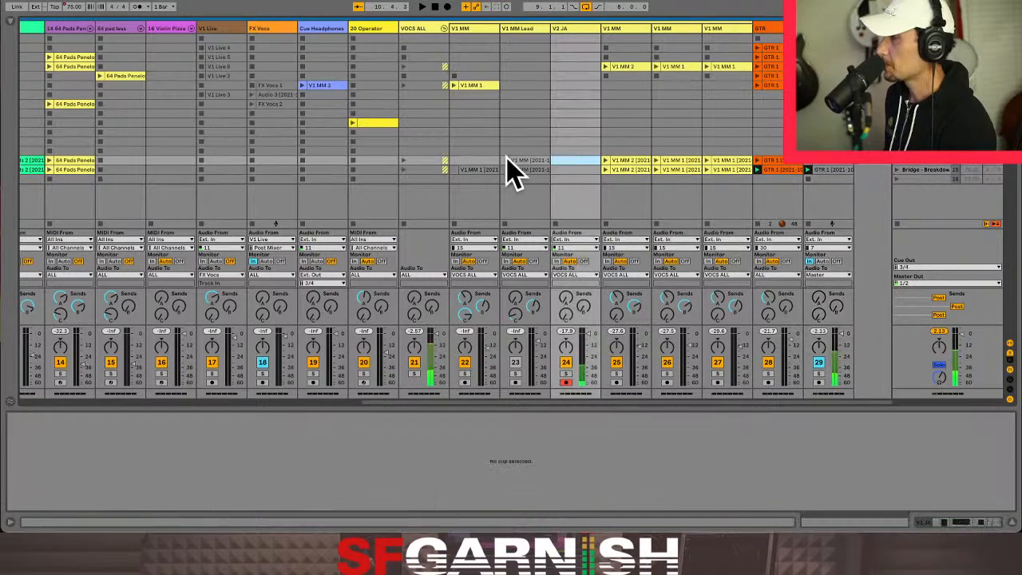
{"action": "left_click", "coordinate": [473, 159]}
{"action": "left_click", "coordinate": [576, 160]}
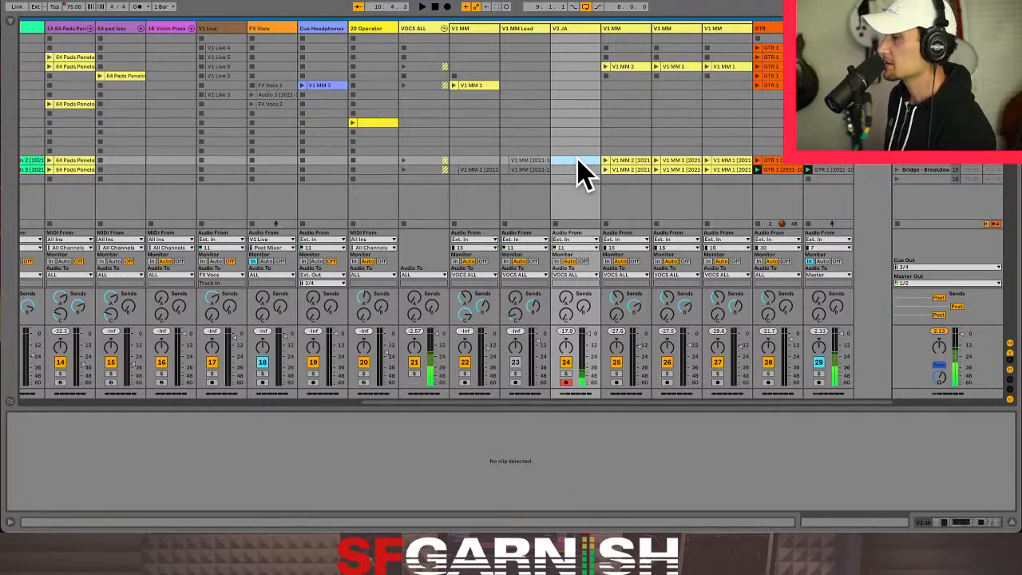
{"action": "left_click", "coordinate": [831, 172]}
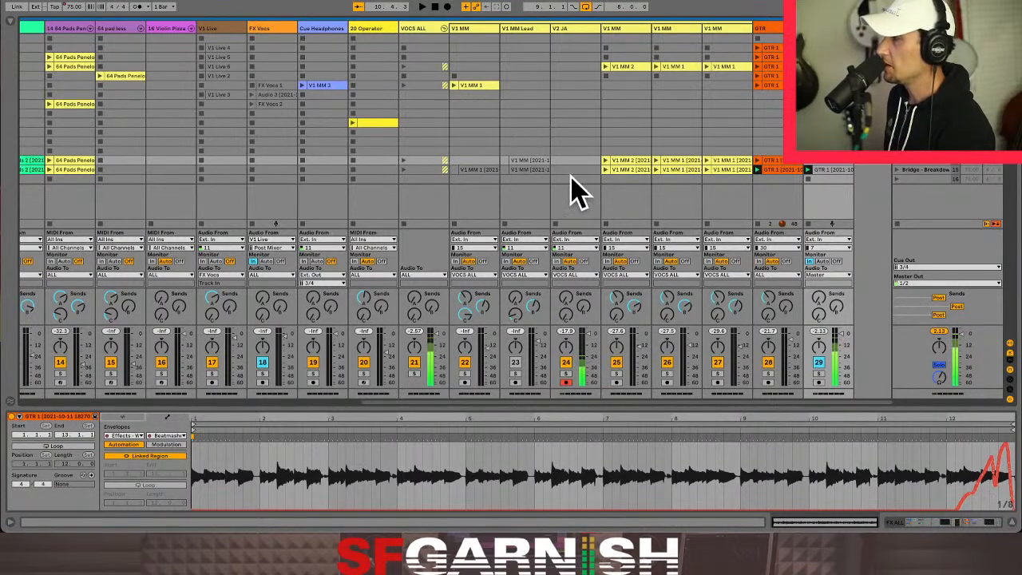
{"action": "left_click", "coordinate": [578, 31]}
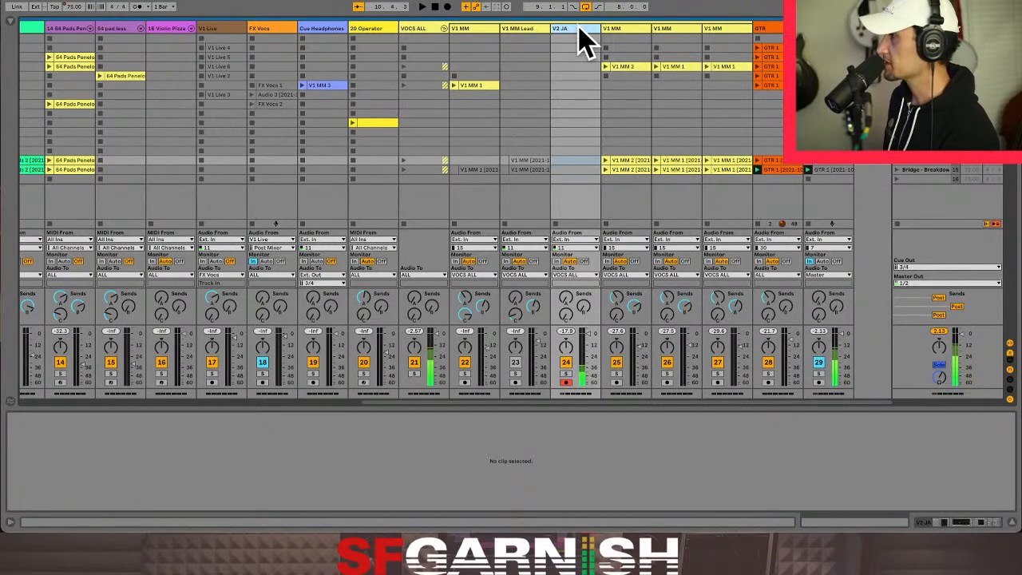
{"action": "key", "text": "ctrl+d"}
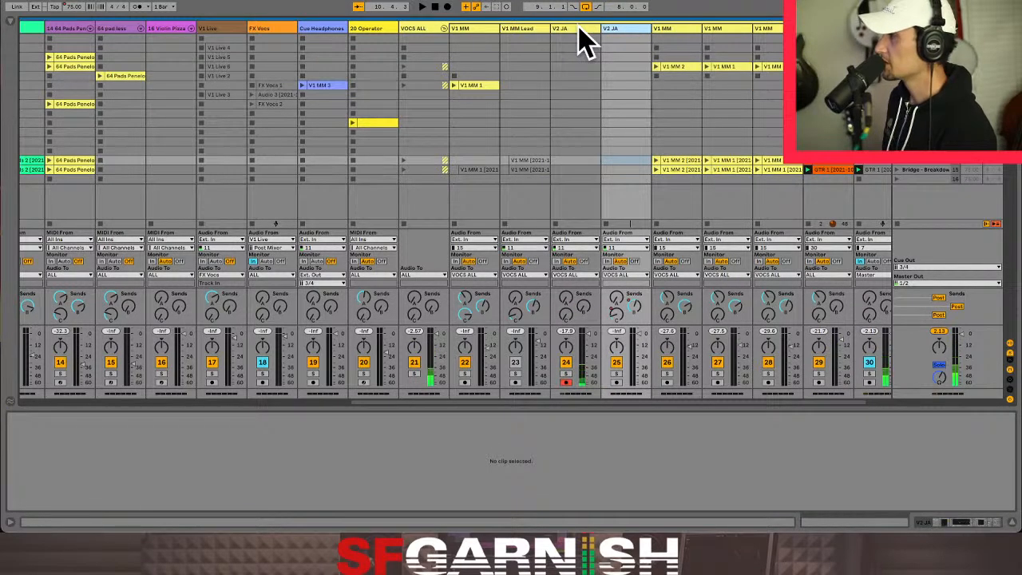
{"action": "key", "text": "ctrl+d"}
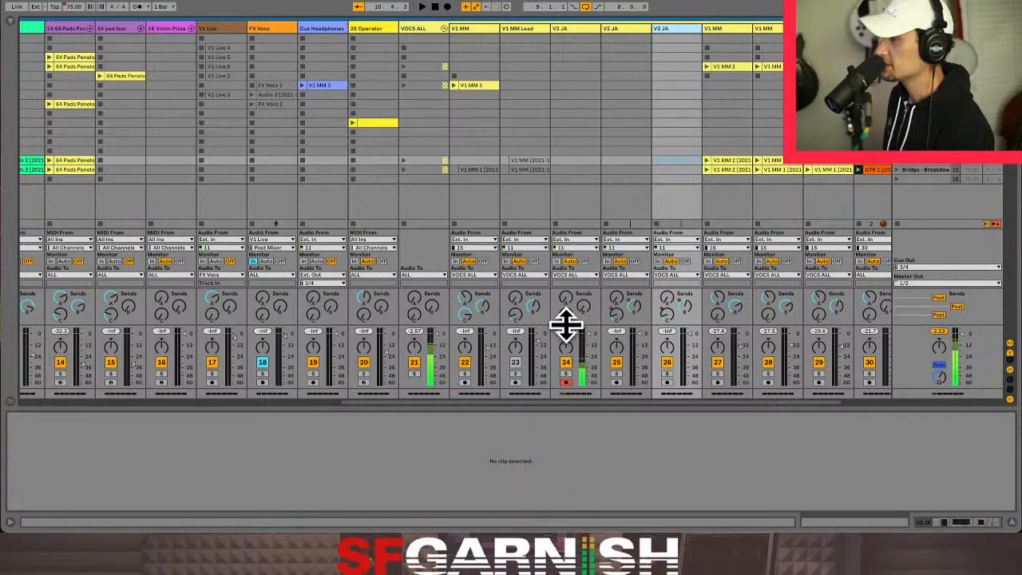
- Insert three empty scenes below scene 16, under the Bridge - Breakdown scene
{"action": "left_click", "coordinate": [578, 170]}
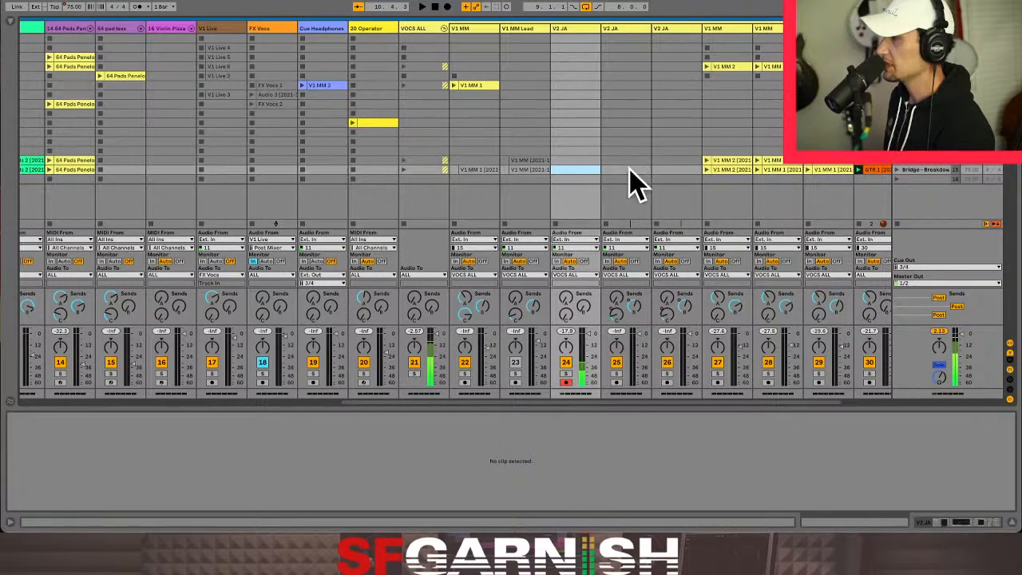
{"action": "left_click", "coordinate": [581, 179]}
{"action": "left_click", "coordinate": [669, 180]}
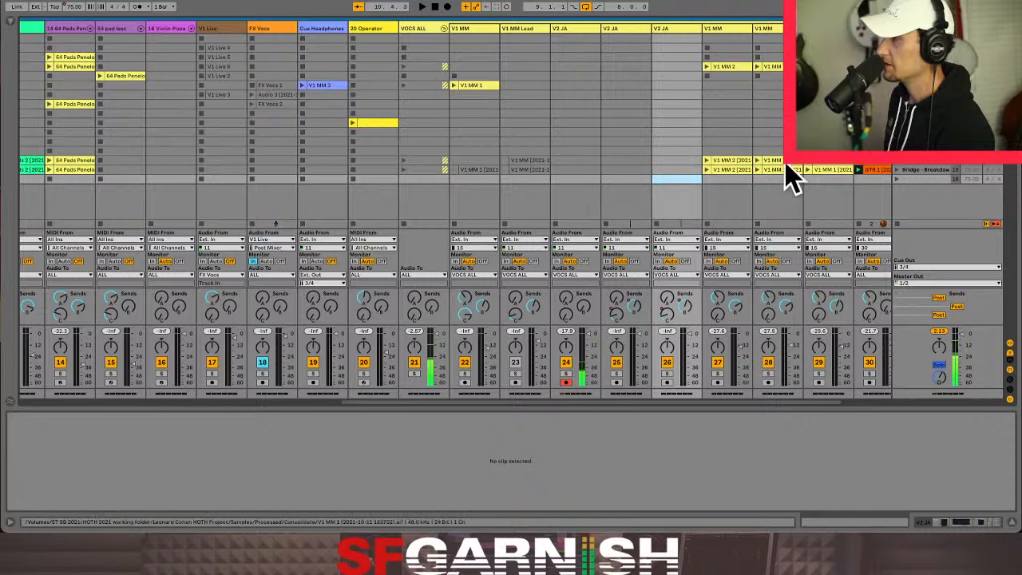
{"action": "left_click", "coordinate": [934, 179]}
{"action": "right_click", "coordinate": [934, 179]}
{"action": "key", "text": "Escape"}
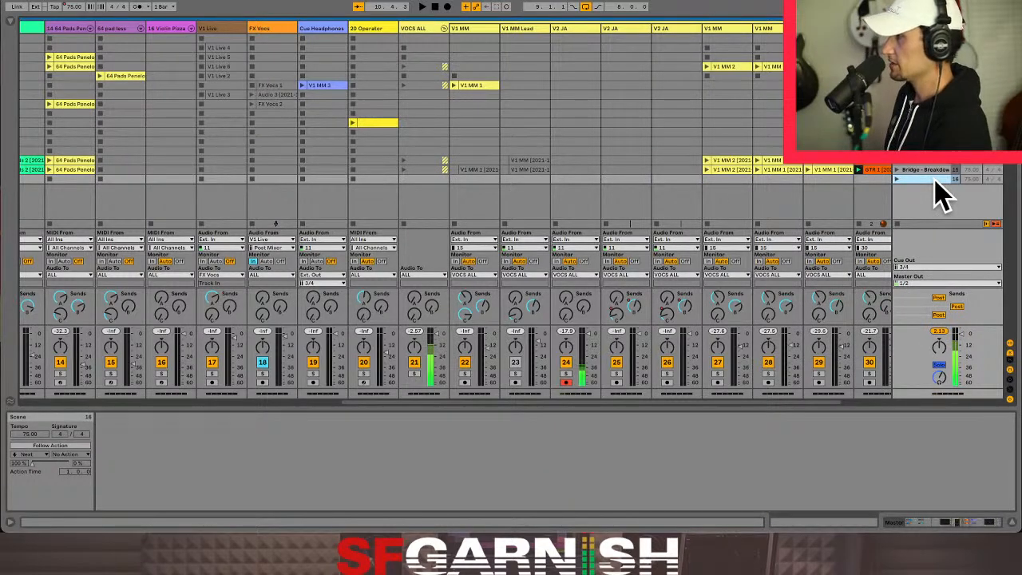
{"action": "key", "text": "ctrl+i"}
{"action": "key", "text": "ctrl+i"}
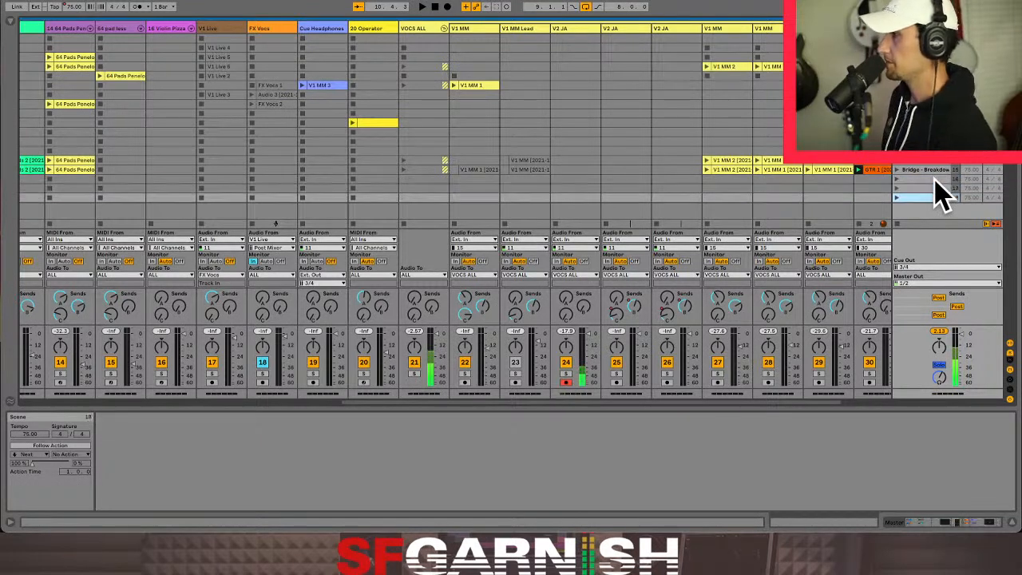
{"action": "key", "text": "ctrl+i"}
- Add stop buttons to the clip slots of the three V2 JA tracks in scenes 16 to 19
{"action": "left_click", "coordinate": [584, 189]}
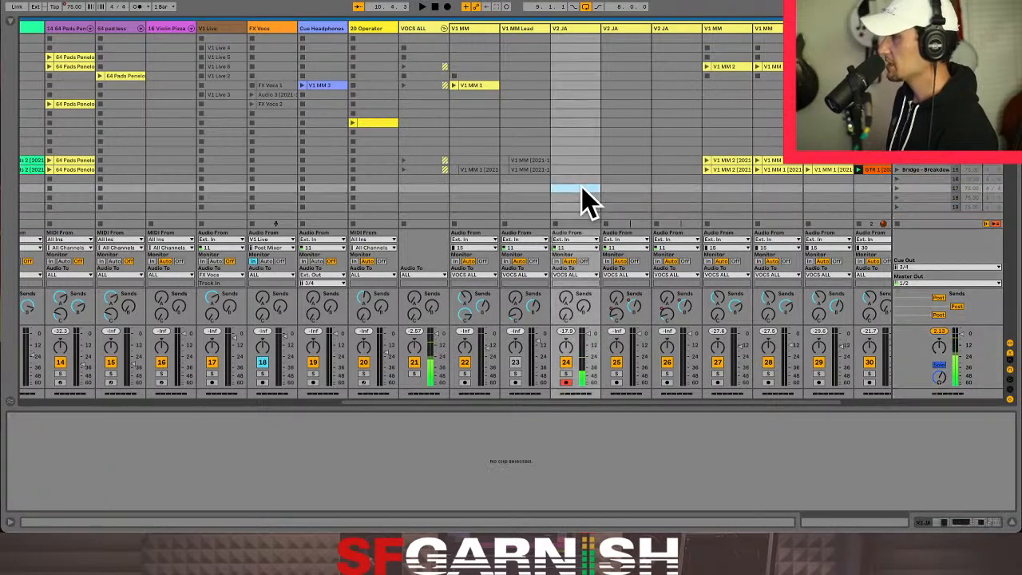
{"action": "left_click_drag", "start_coordinate": [577, 161], "coordinate": [680, 170]}
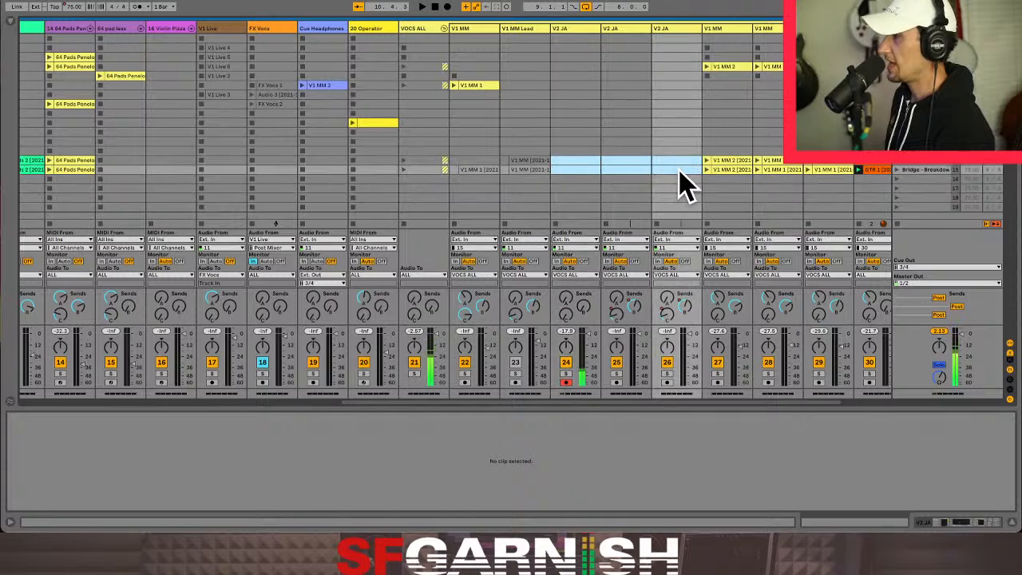
{"action": "left_click", "coordinate": [571, 181]}
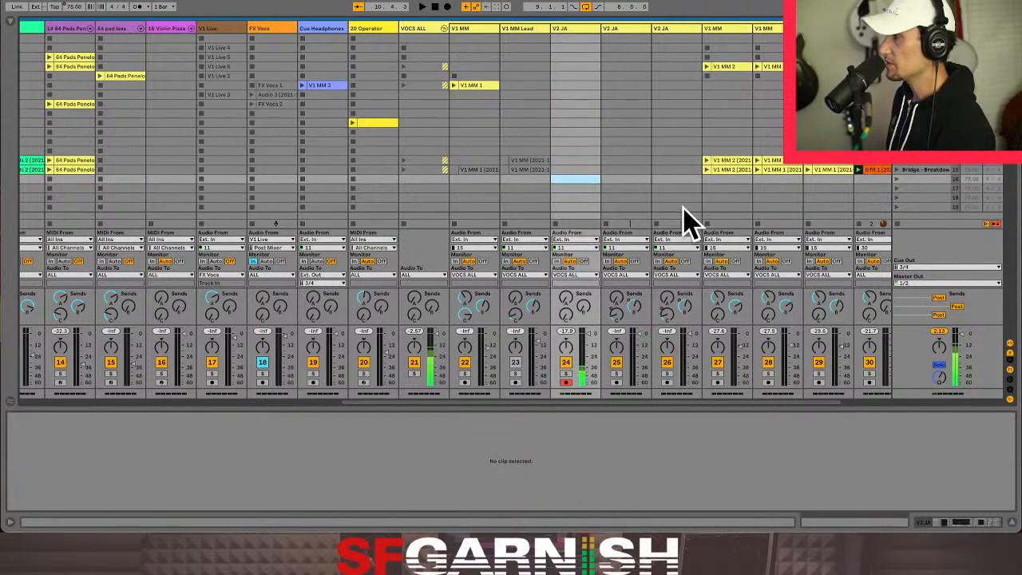
{"action": "left_click", "coordinate": [682, 209], "text": "shift"}
{"action": "right_click", "coordinate": [591, 193]}
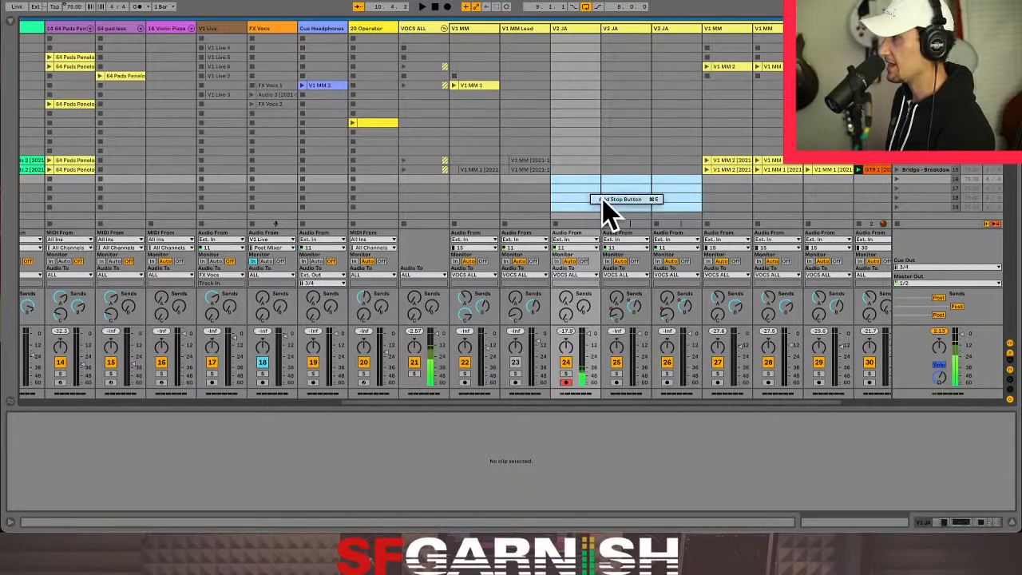
{"action": "left_click", "coordinate": [603, 198]}
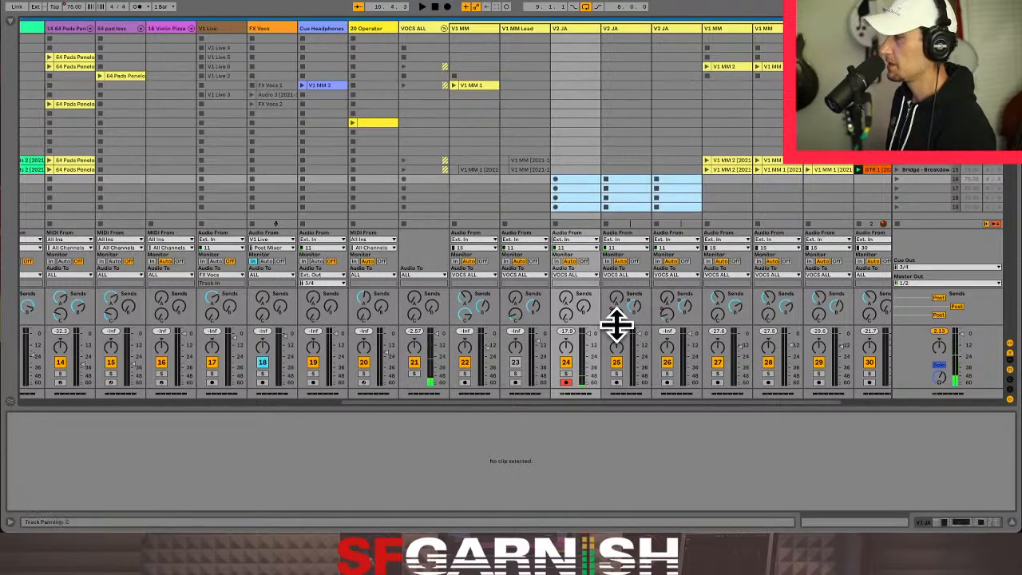
- Turn on the metronome during bridge playback and route Cue Out to outputs 1/2
{"action": "left_click", "coordinate": [907, 173]}
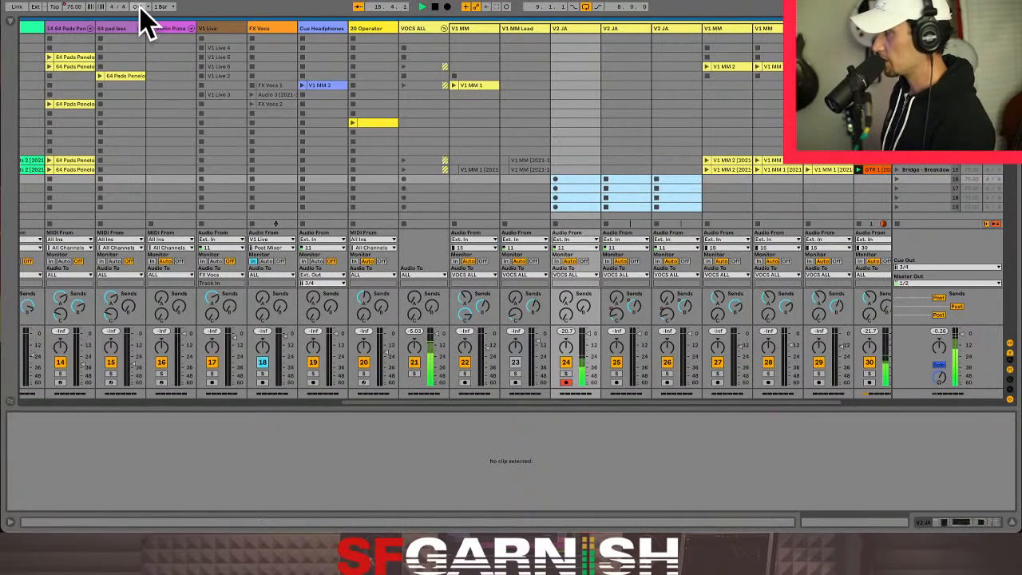
{"action": "left_click", "coordinate": [939, 266]}
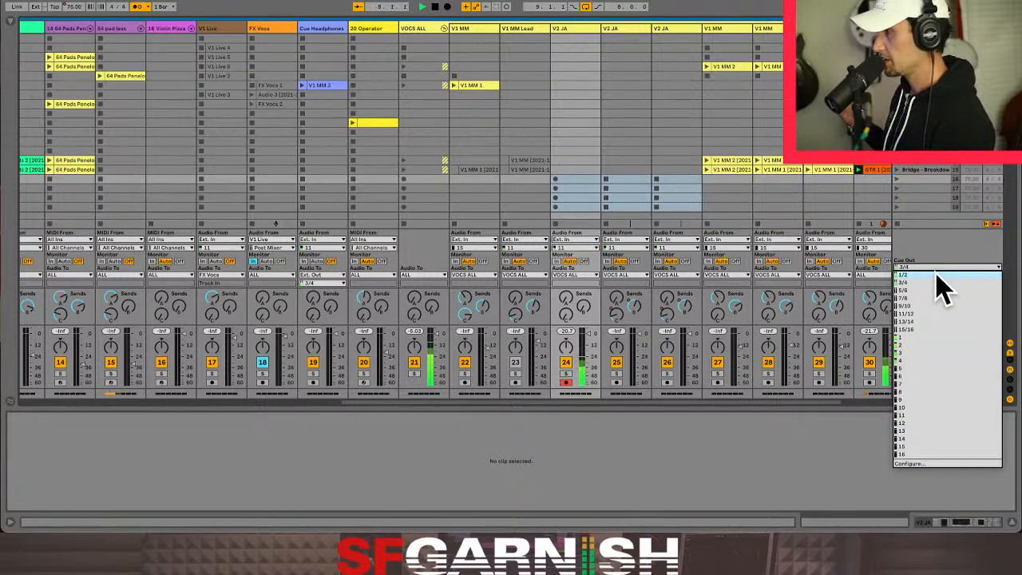
{"action": "left_click", "coordinate": [937, 275]}
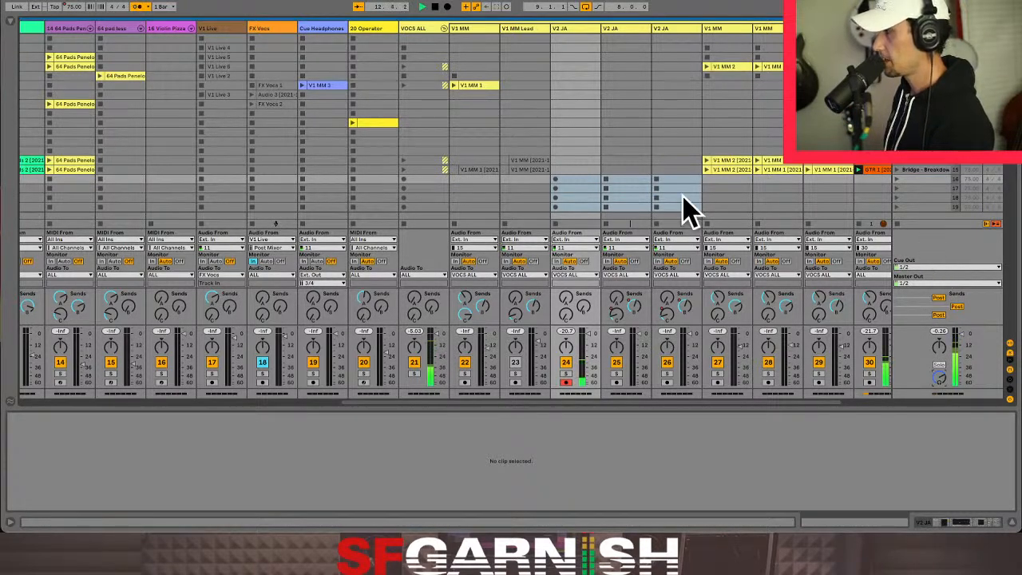
- Record a one-bar vocal loop in scene 16 of V2 JA track 24 and arm V2 JA track 25
{"action": "left_click", "coordinate": [556, 179]}
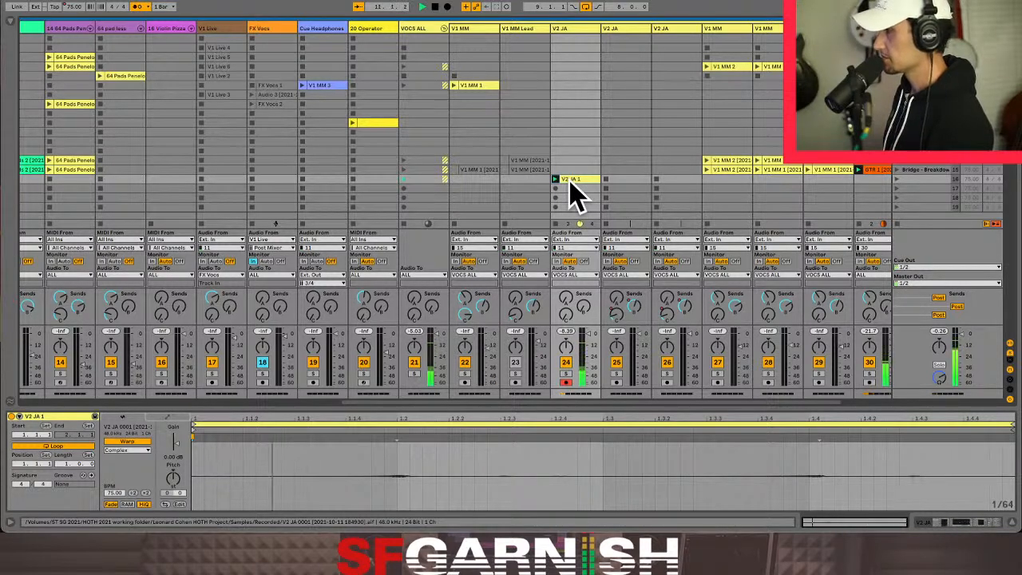
{"action": "left_click", "coordinate": [617, 383]}
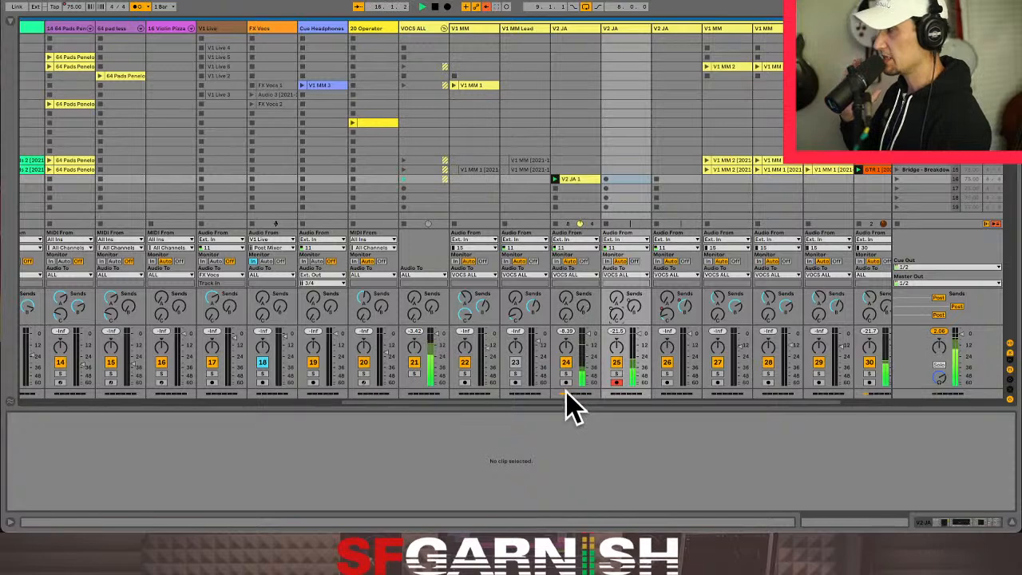
- Check the recorded V2 JA loop clip and raise the first send on V2 JA track 25
{"action": "left_click", "coordinate": [574, 179]}
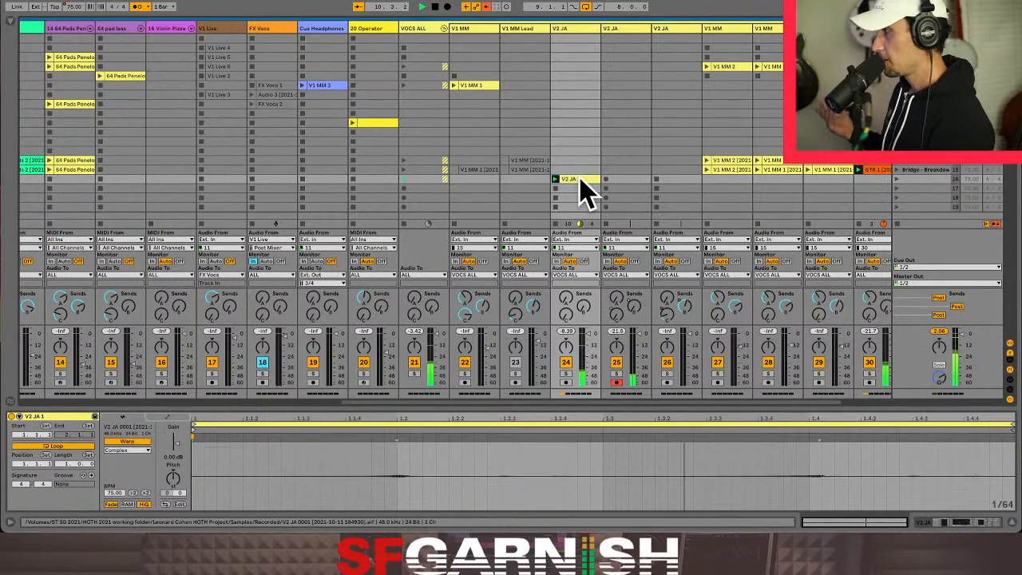
{"action": "left_click", "coordinate": [627, 179]}
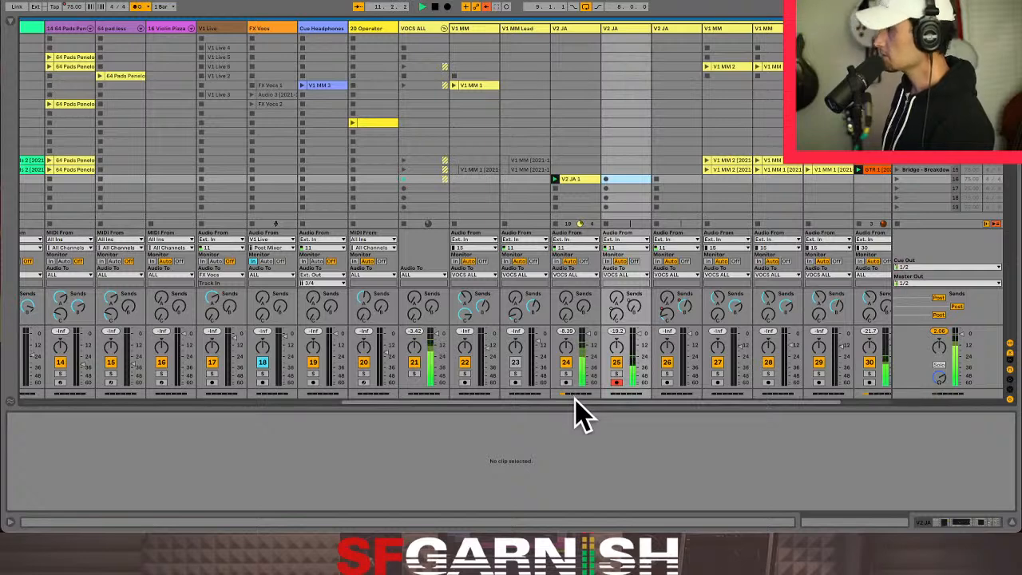
{"action": "left_click_drag", "start_coordinate": [618, 296], "coordinate": [619, 262]}
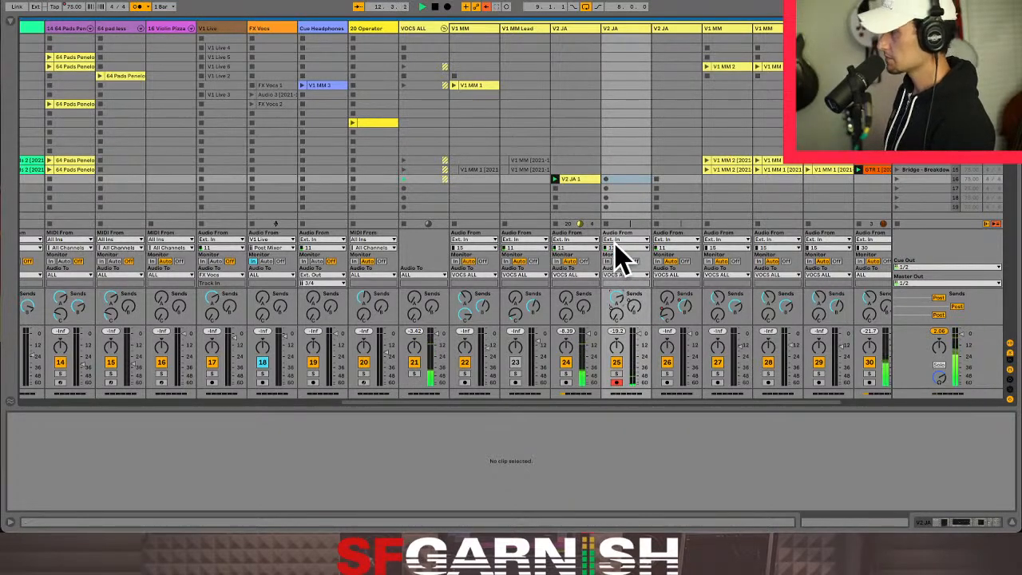
- Record a four-bar vocal loop in scene 16 of V2 JA track 25 and lower that track's volume
{"action": "left_click", "coordinate": [606, 179]}
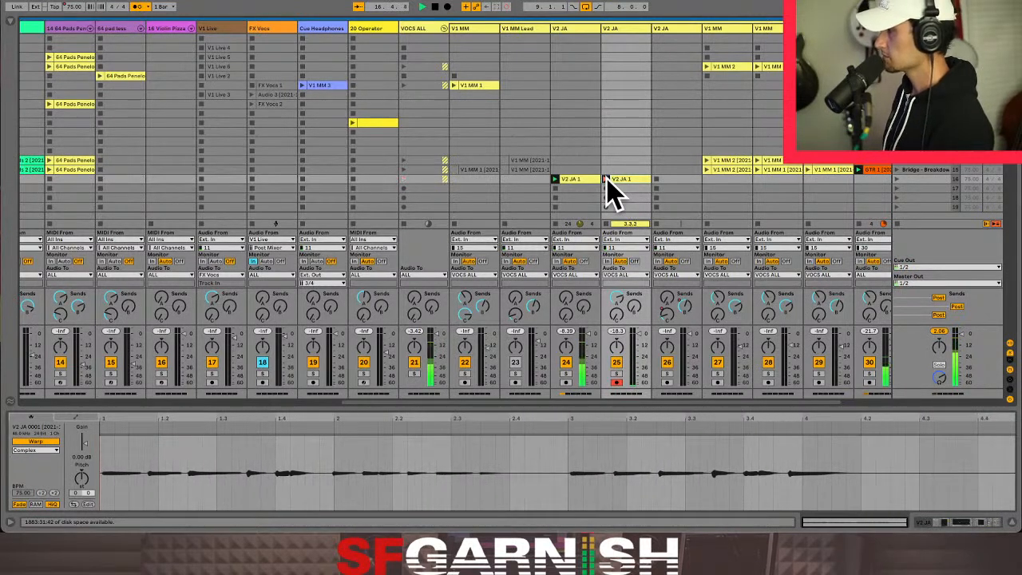
{"action": "left_click", "coordinate": [605, 178]}
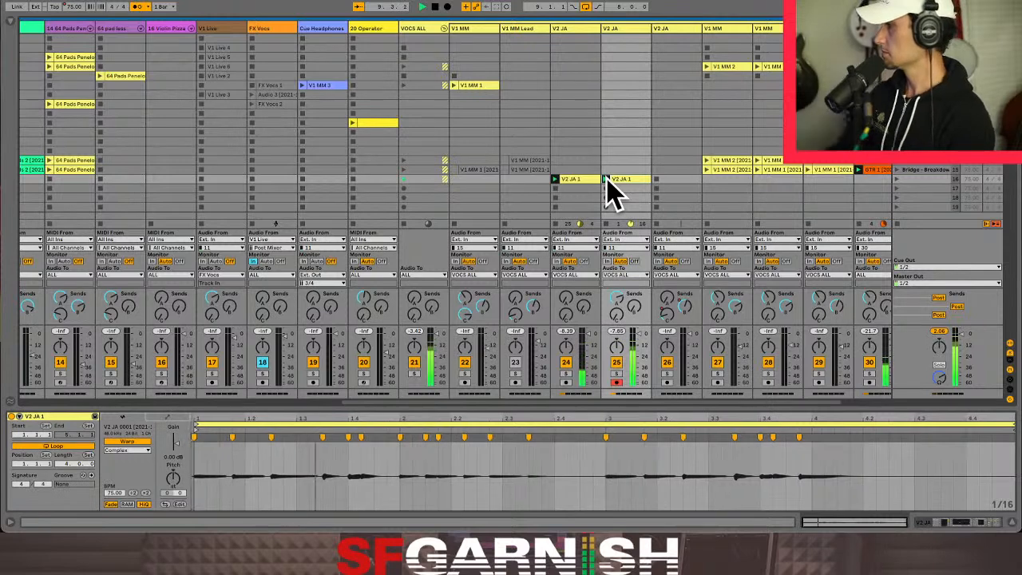
{"action": "left_click_drag", "start_coordinate": [638, 340], "coordinate": [638, 350]}
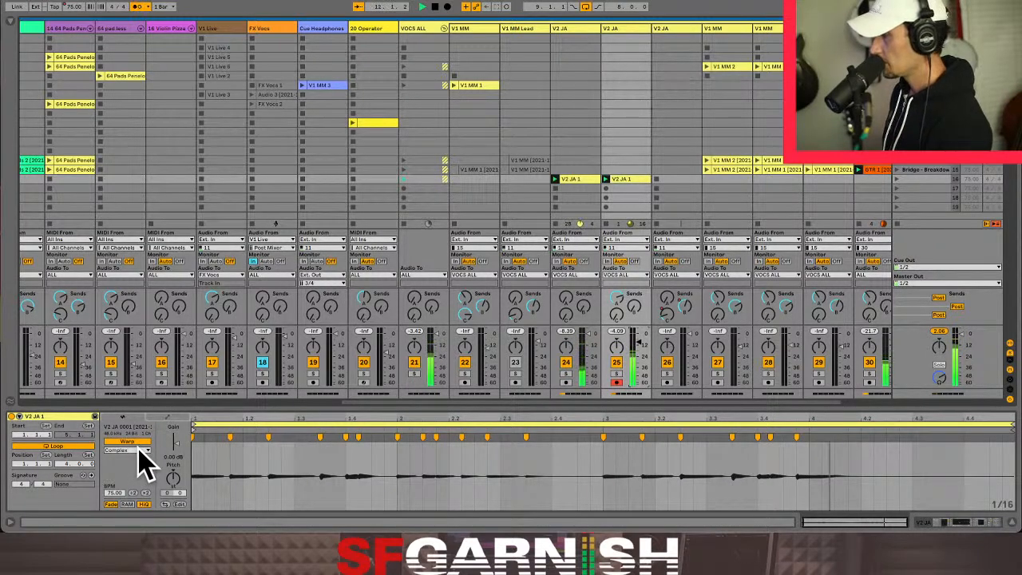
- Arm V2 JA track 26 and check the warp mode options of the loop clip on track 25
{"action": "left_click", "coordinate": [667, 383]}
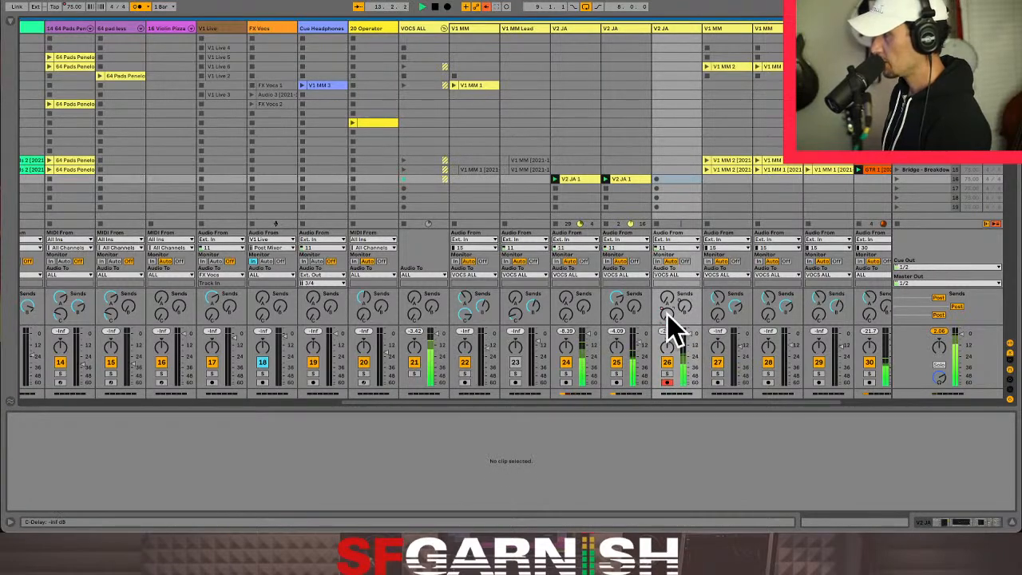
{"action": "left_click", "coordinate": [628, 180]}
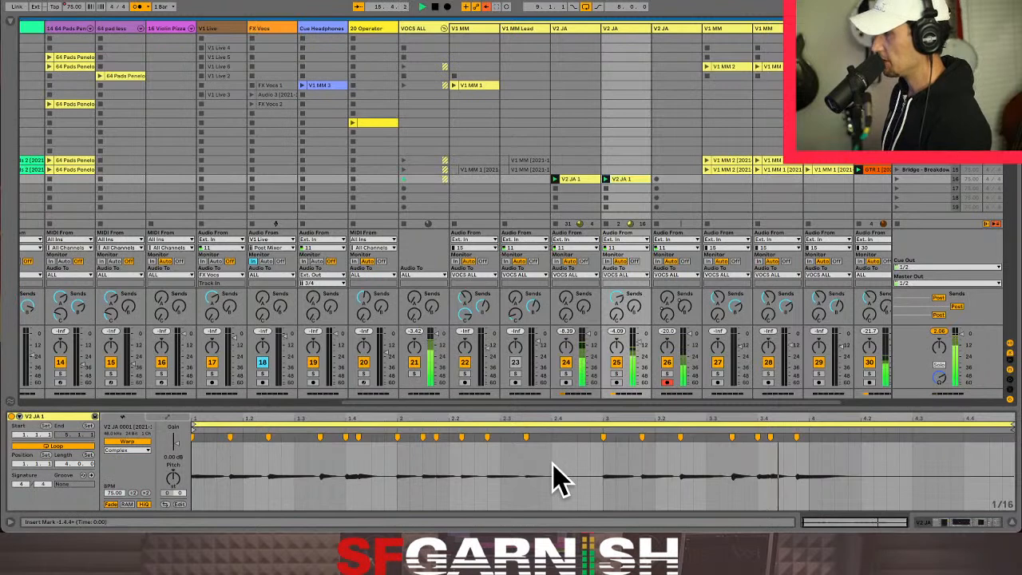
{"action": "left_click", "coordinate": [136, 450]}
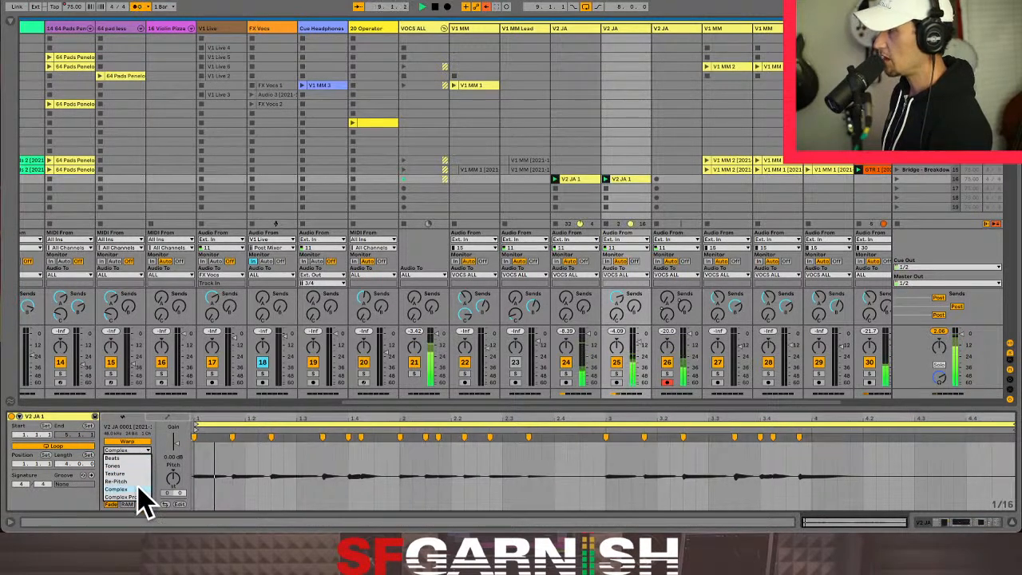
{"action": "left_click", "coordinate": [137, 451]}
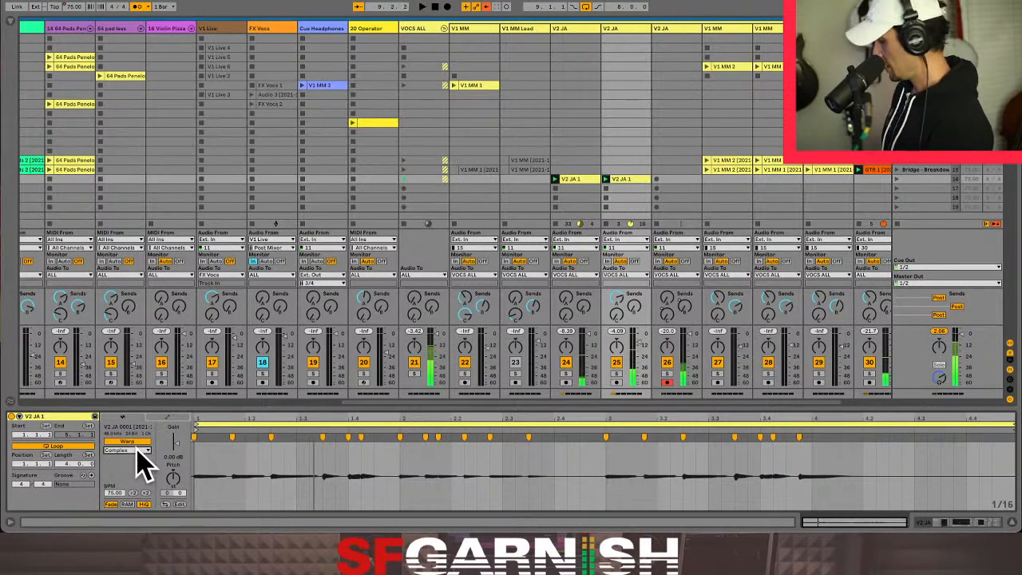
- Check the default warp mode options in the record, warp and launch preferences, keeping Complex
{"action": "key", "text": "super+comma"}
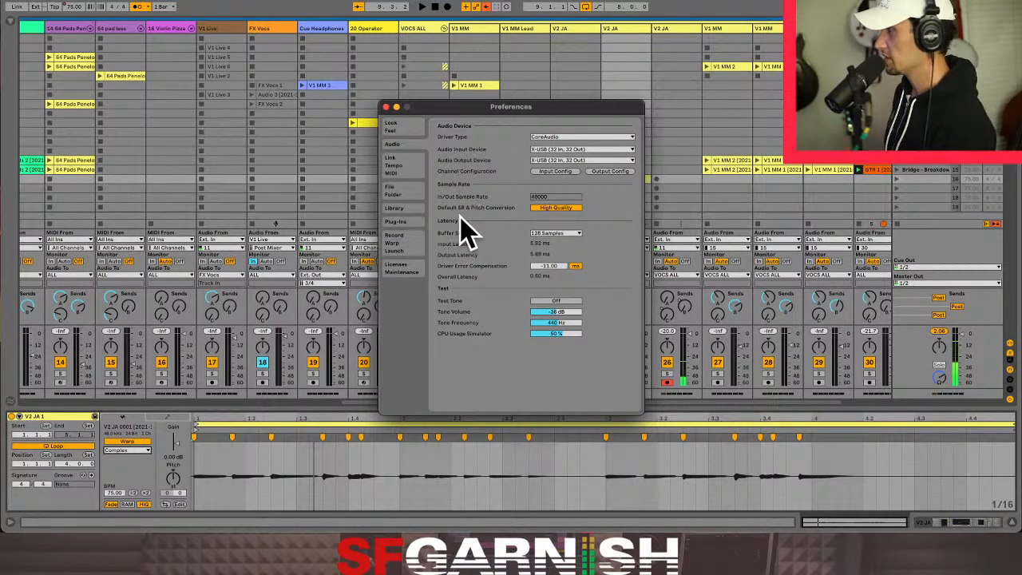
{"action": "left_click", "coordinate": [414, 242]}
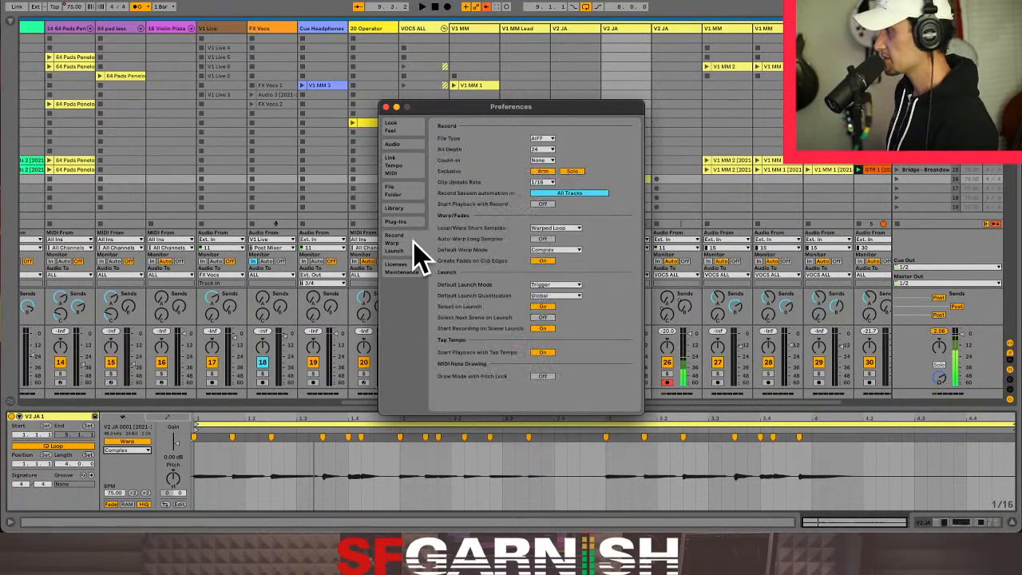
{"action": "left_click", "coordinate": [575, 250]}
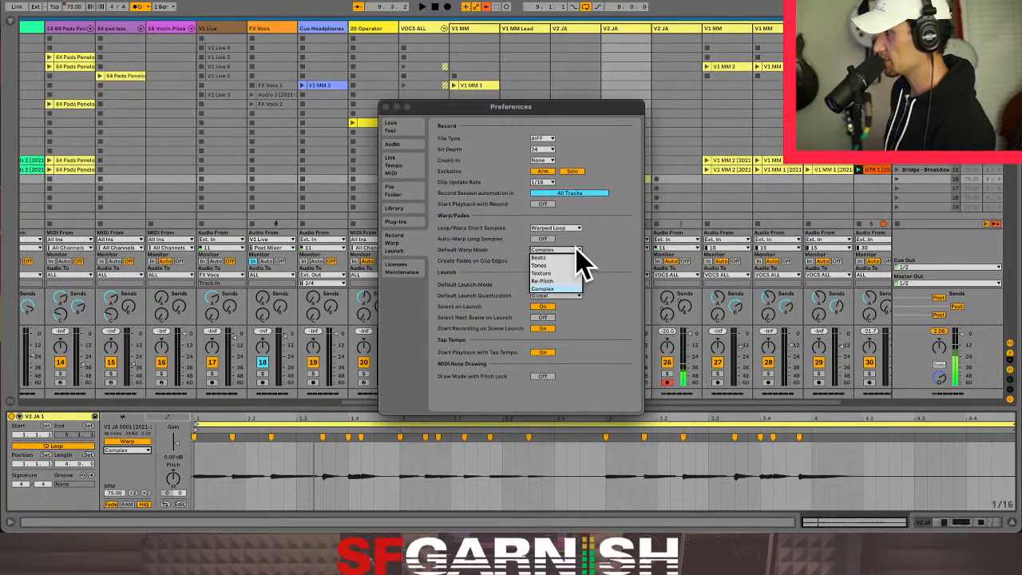
{"action": "left_click", "coordinate": [566, 290]}
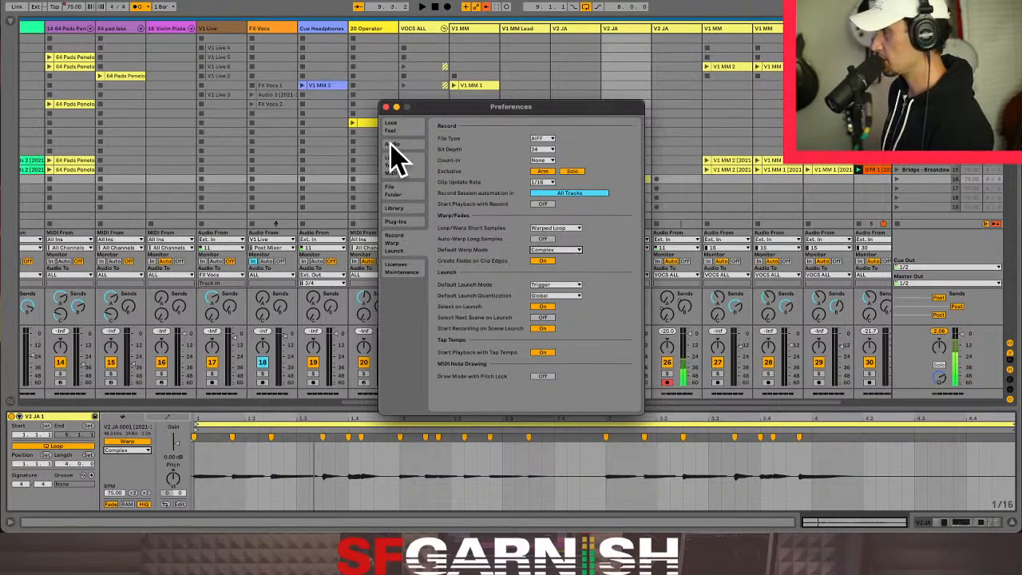
{"action": "left_click", "coordinate": [385, 106]}
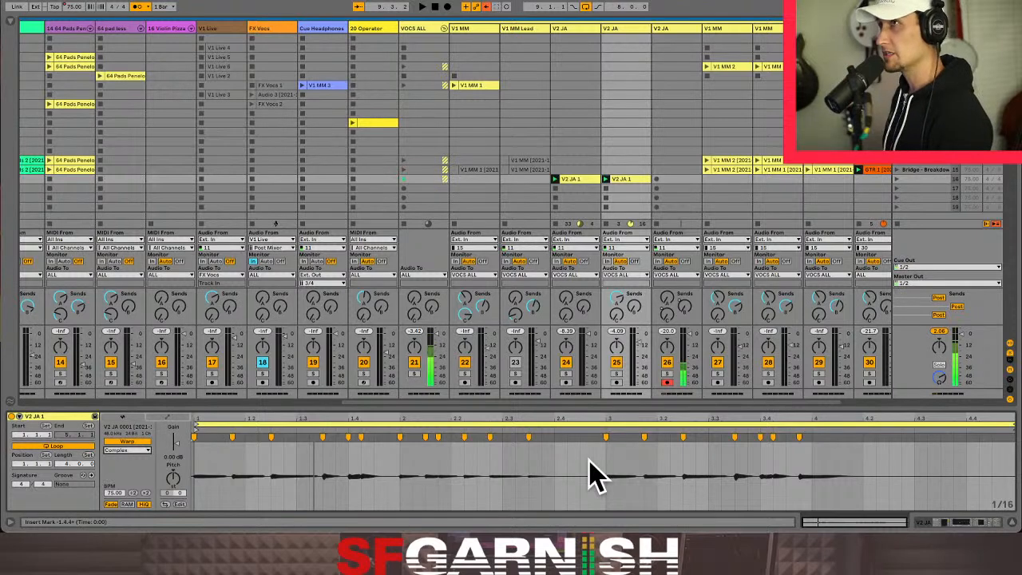
- Launch scene 16 and, during playback, raise the sends on V2 JA track 25 and set its volume to about -12.4 dB
{"action": "left_click", "coordinate": [897, 179]}
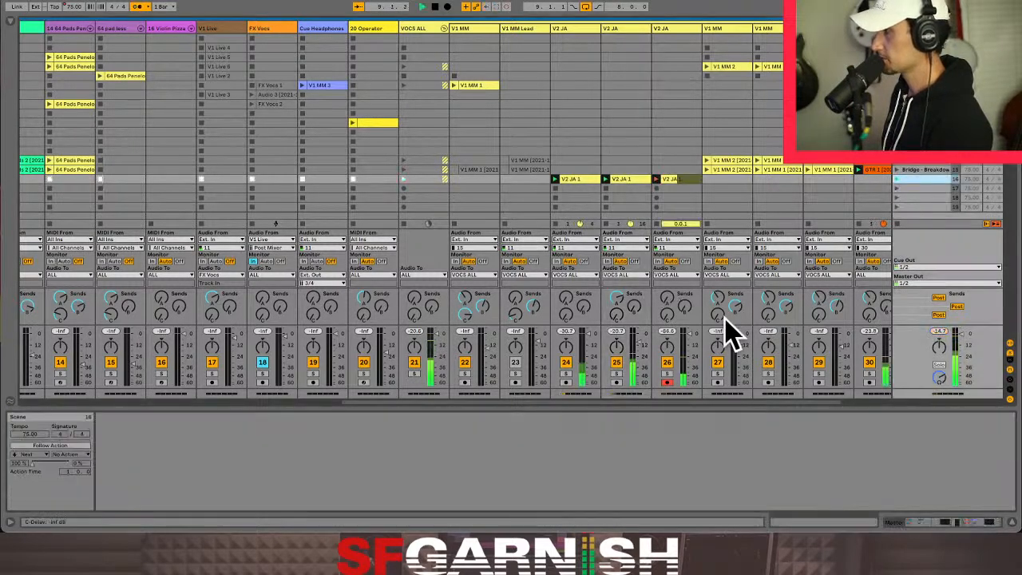
{"action": "left_click_drag", "start_coordinate": [616, 312], "coordinate": [617, 352]}
{"action": "left_click_drag", "start_coordinate": [636, 305], "coordinate": [636, 320]}
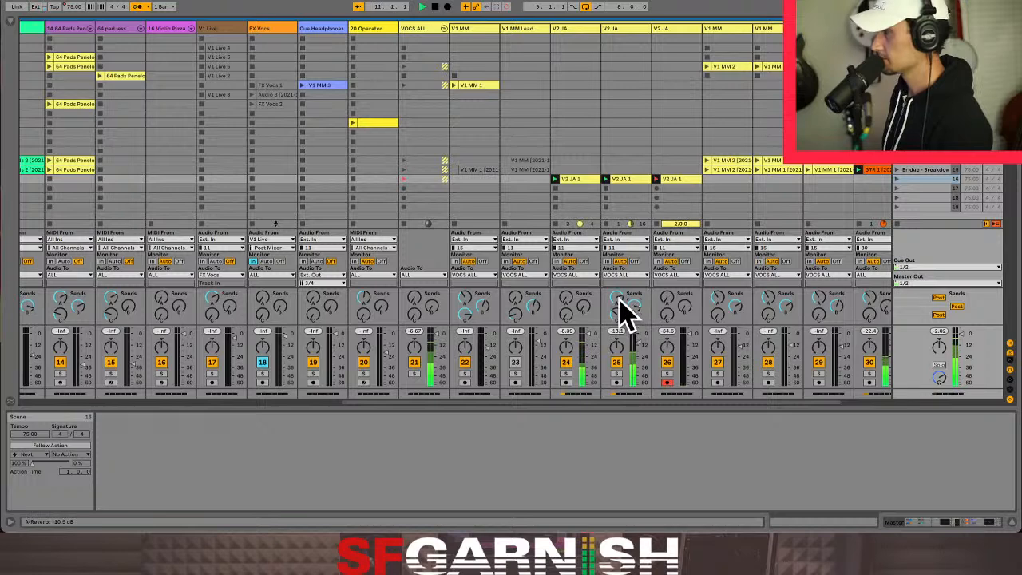
{"action": "left_click_drag", "start_coordinate": [640, 342], "coordinate": [640, 346]}
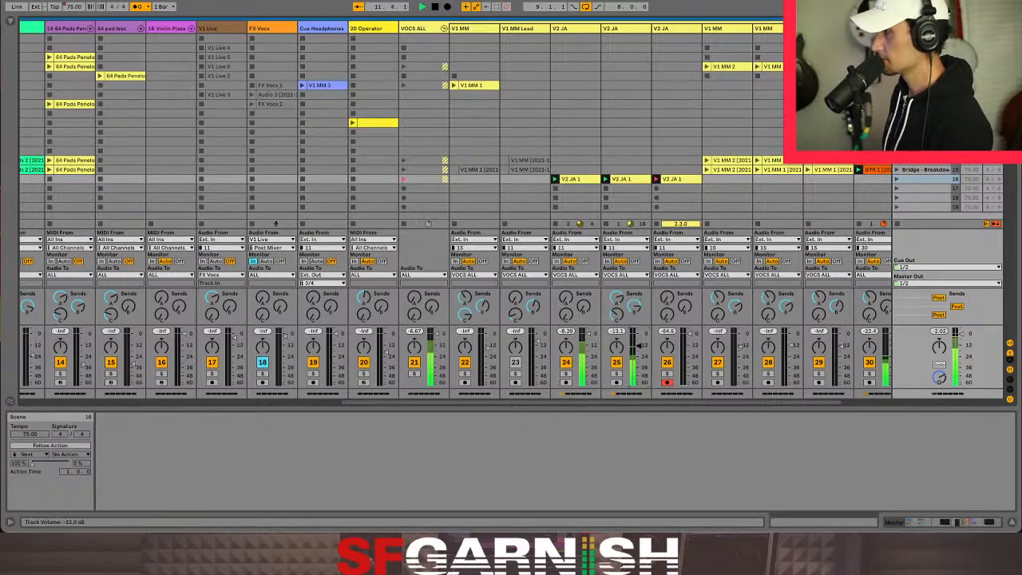
- Delete the clip recorded in scene 16 of V2 JA track 26
{"action": "left_click", "coordinate": [677, 180]}
{"action": "key", "text": "Delete"}
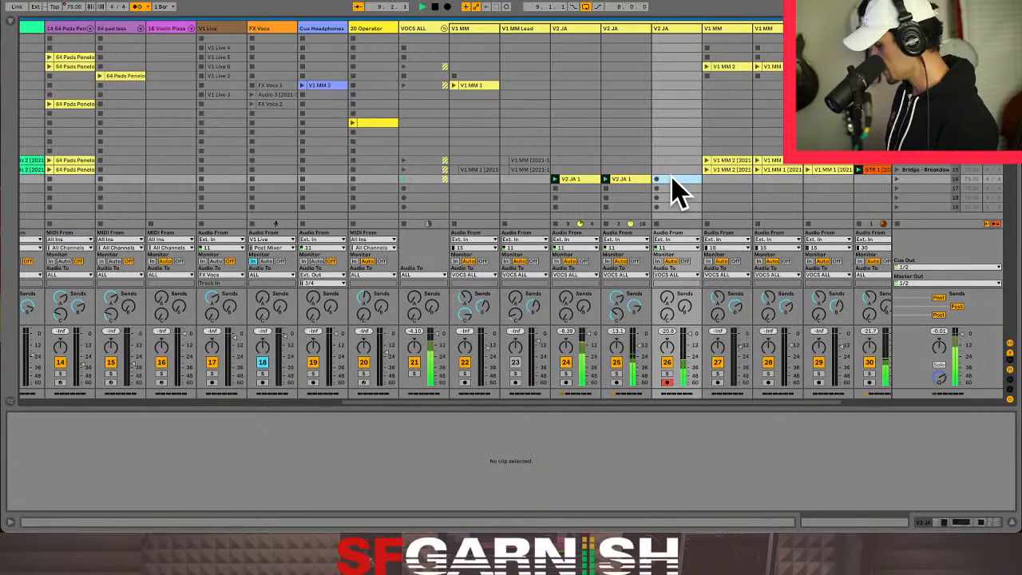
- Review the record and launch preferences and stop all clips in the set
{"action": "key", "text": "super+comma"}
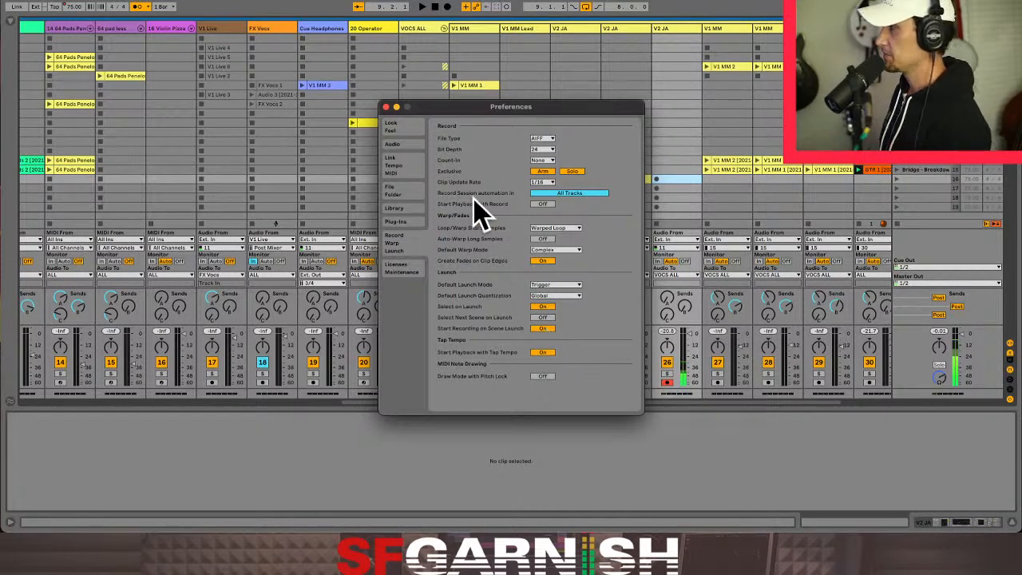
{"action": "left_click", "coordinate": [386, 107]}
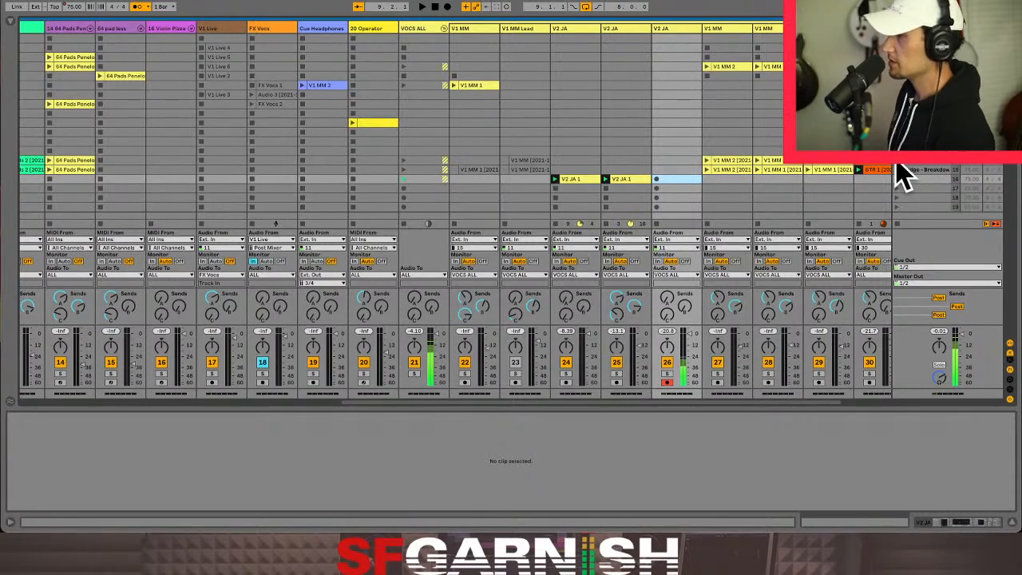
{"action": "left_click", "coordinate": [898, 225]}
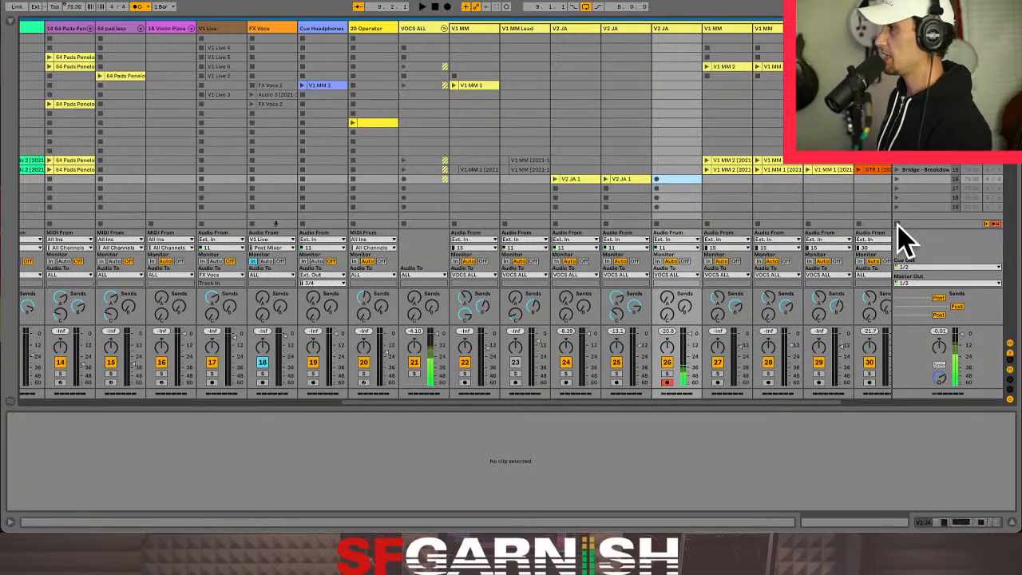
- Check the VOCS ALL group slots and remove the stop button from the scene 16 slot of V2 JA track 26
{"action": "left_click", "coordinate": [917, 168]}
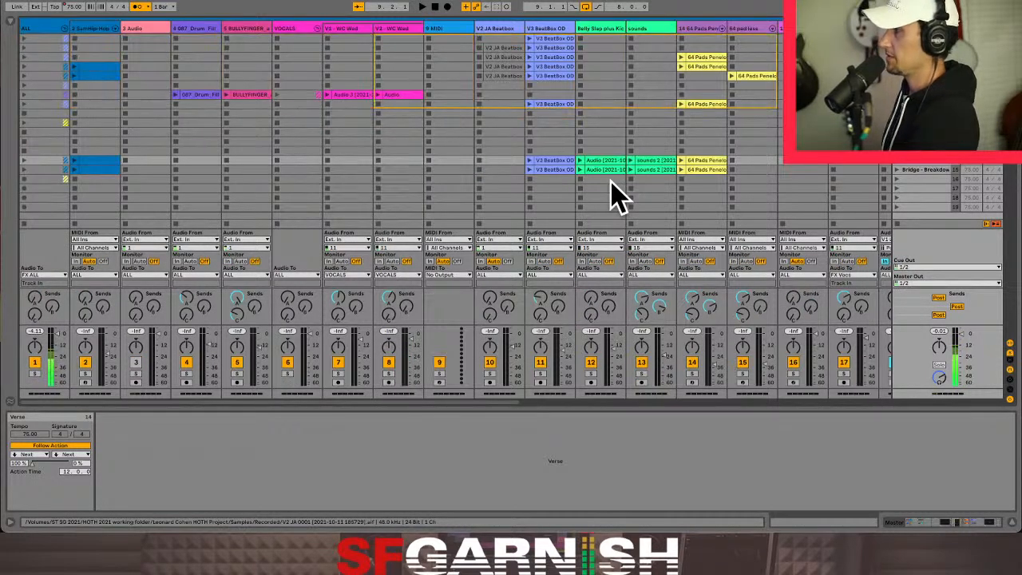
{"action": "scroll", "coordinate": [615, 195], "scroll_direction": "right", "scroll_amount": 10}
{"action": "scroll", "coordinate": [615, 196], "scroll_direction": "right", "scroll_amount": 3}
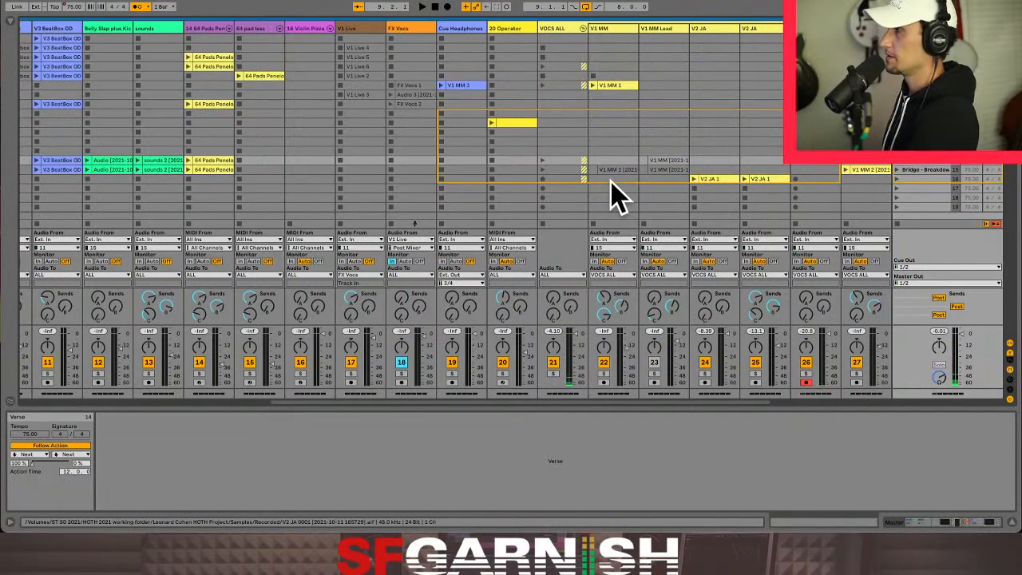
{"action": "scroll", "coordinate": [615, 196], "scroll_direction": "right", "scroll_amount": 1}
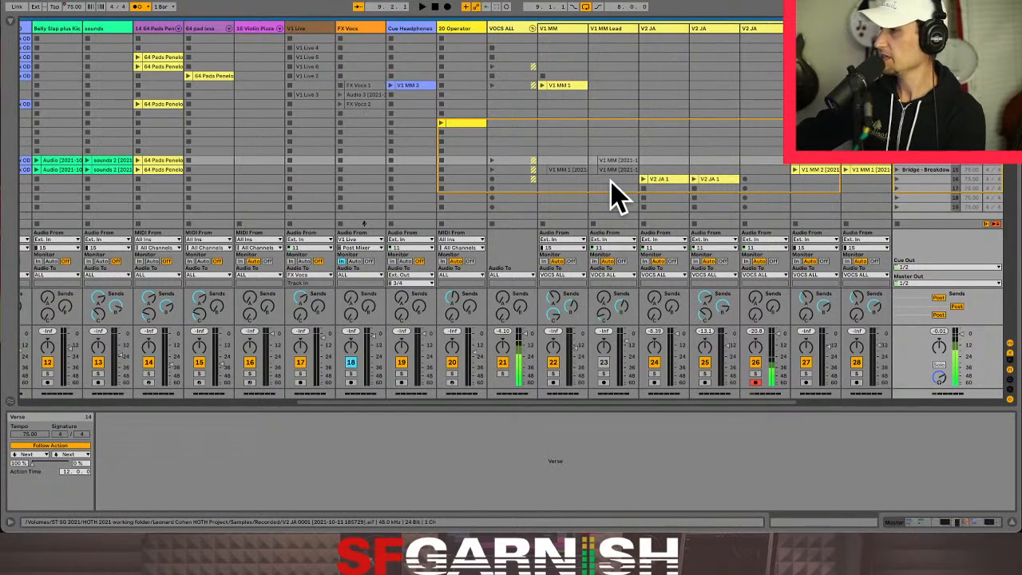
{"action": "left_click", "coordinate": [533, 28]}
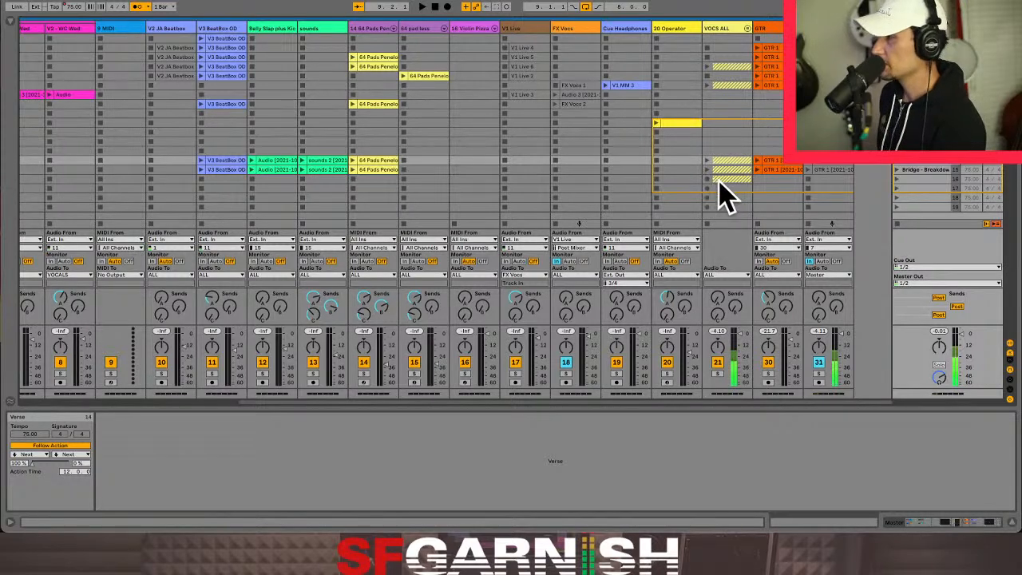
{"action": "left_click", "coordinate": [748, 28]}
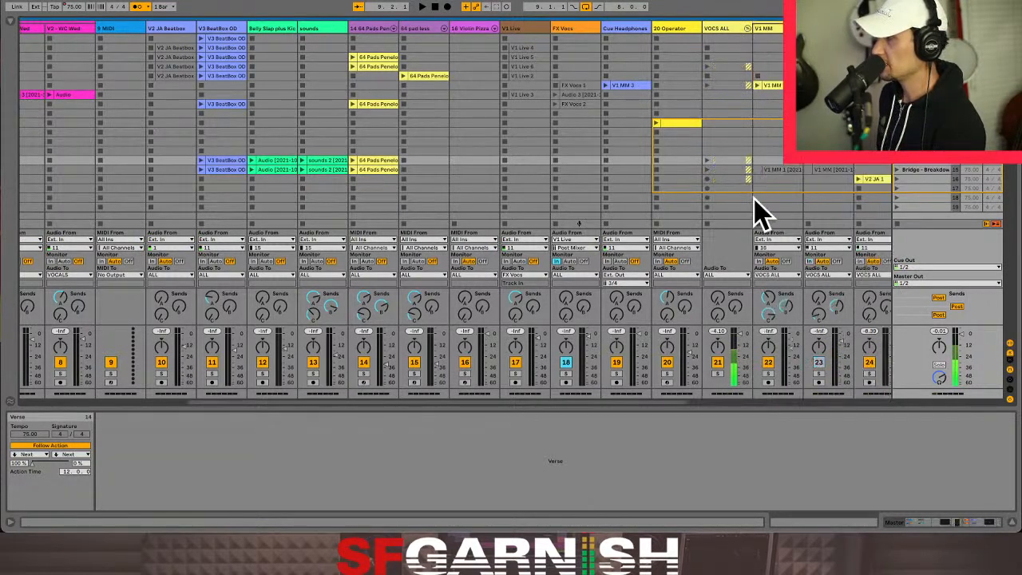
{"action": "left_click_drag", "start_coordinate": [675, 402], "coordinate": [858, 400]}
{"action": "left_click", "coordinate": [625, 180]}
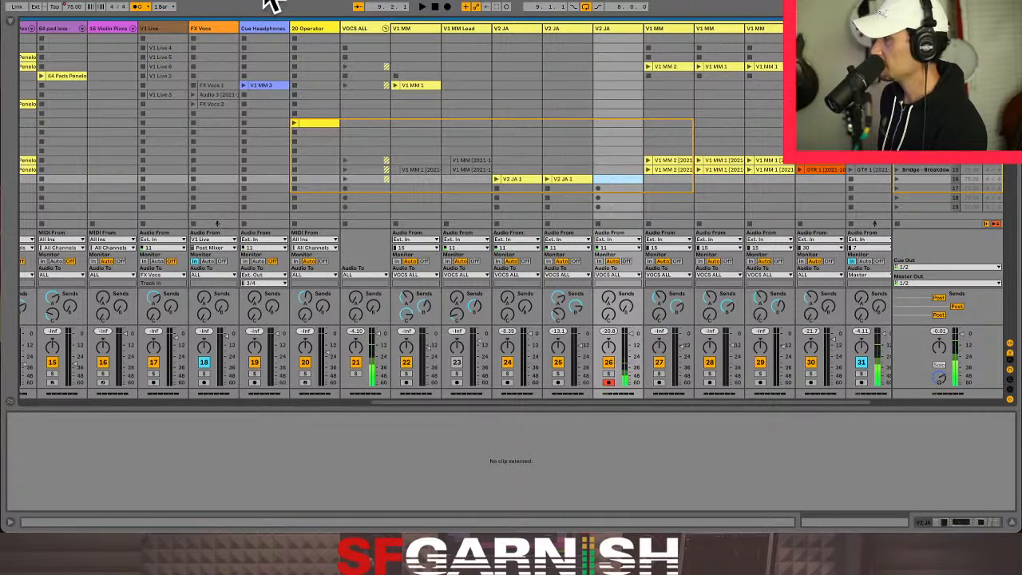
- Color the scene 16 V2 JA clips red on track 24 and blue on track 25
{"action": "left_click", "coordinate": [386, 28]}
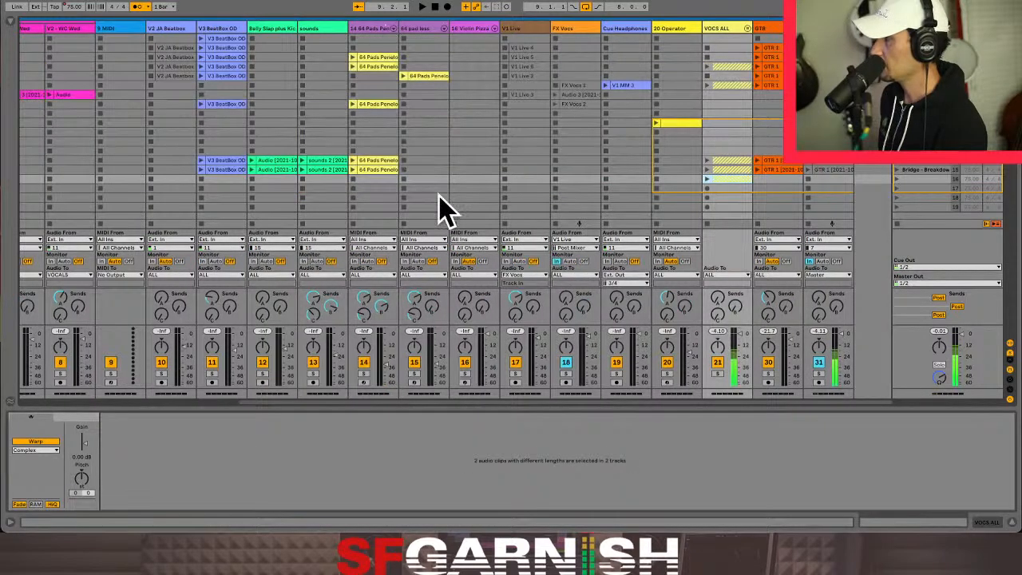
{"action": "right_click", "coordinate": [735, 180]}
{"action": "left_click", "coordinate": [725, 178]}
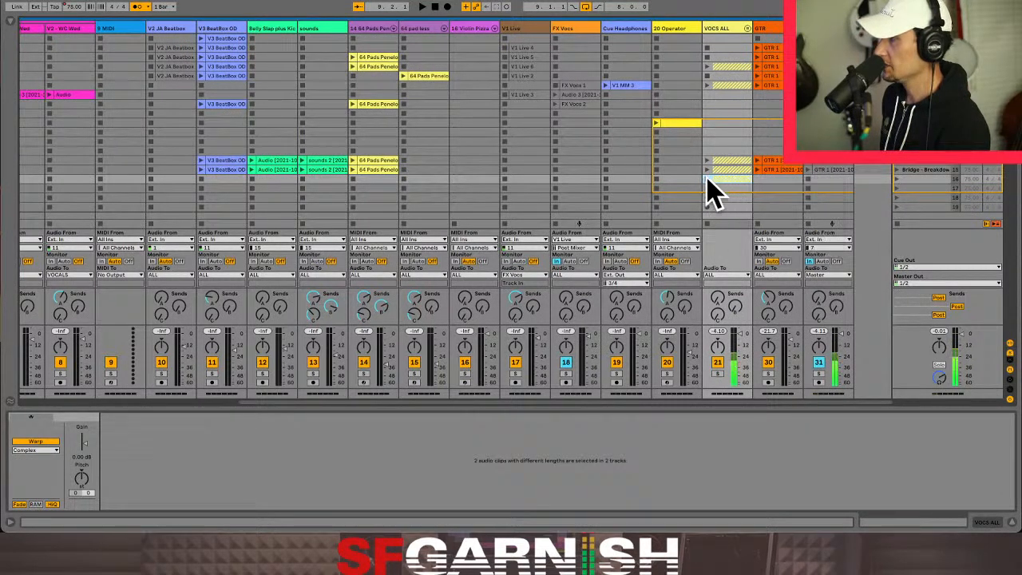
{"action": "left_click", "coordinate": [747, 28]}
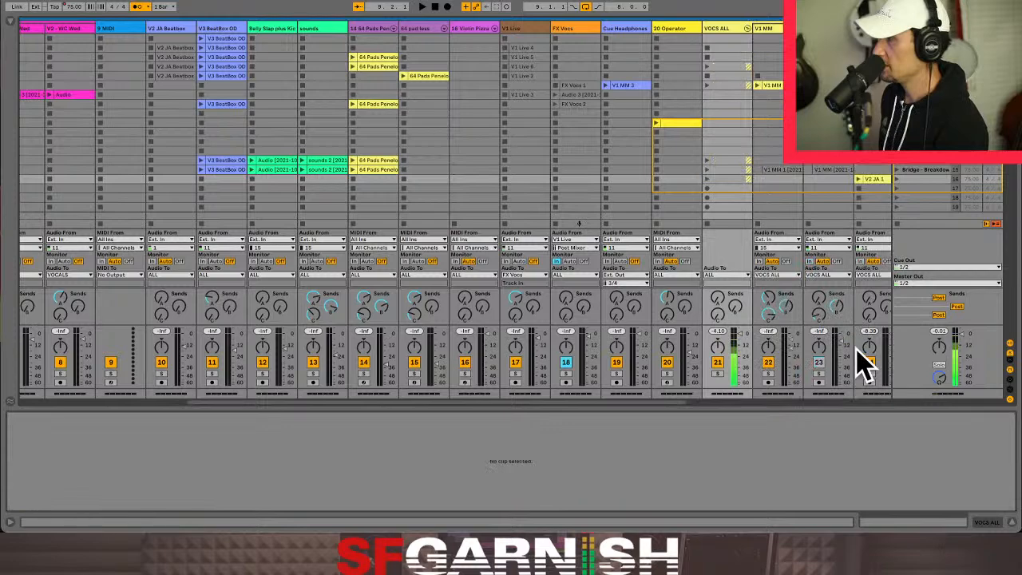
{"action": "left_click_drag", "start_coordinate": [678, 400], "coordinate": [764, 401]}
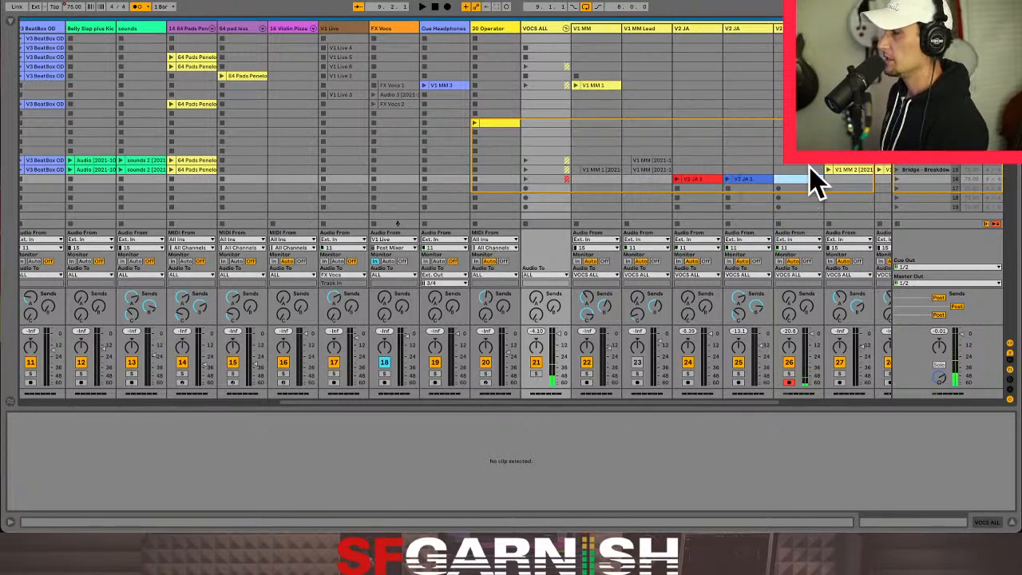
- Fold the VOCS ALL group to check its scene 16 slot color and unfold it again
{"action": "left_click_drag", "start_coordinate": [662, 399], "coordinate": [783, 410]}
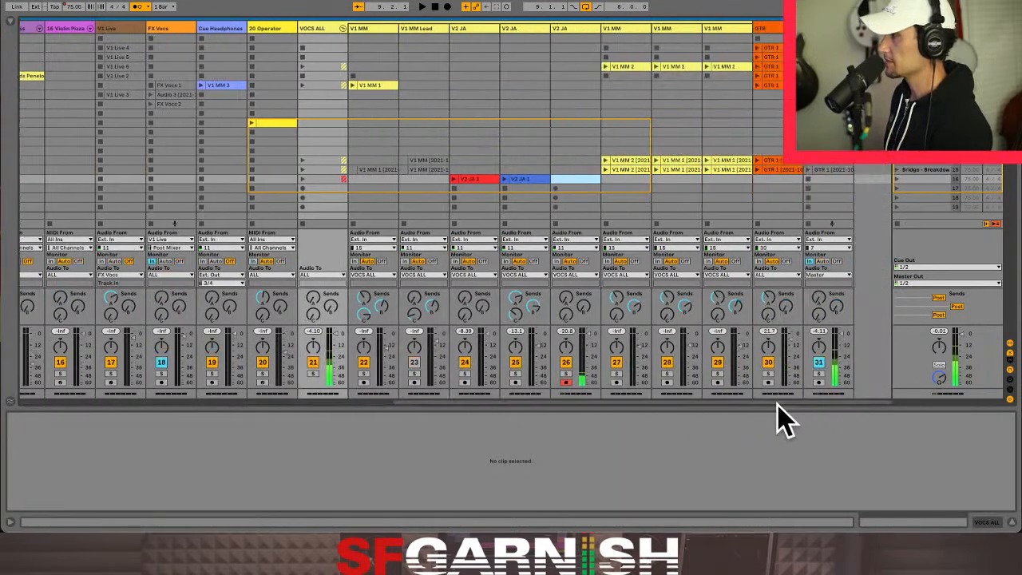
{"action": "left_click", "coordinate": [343, 29]}
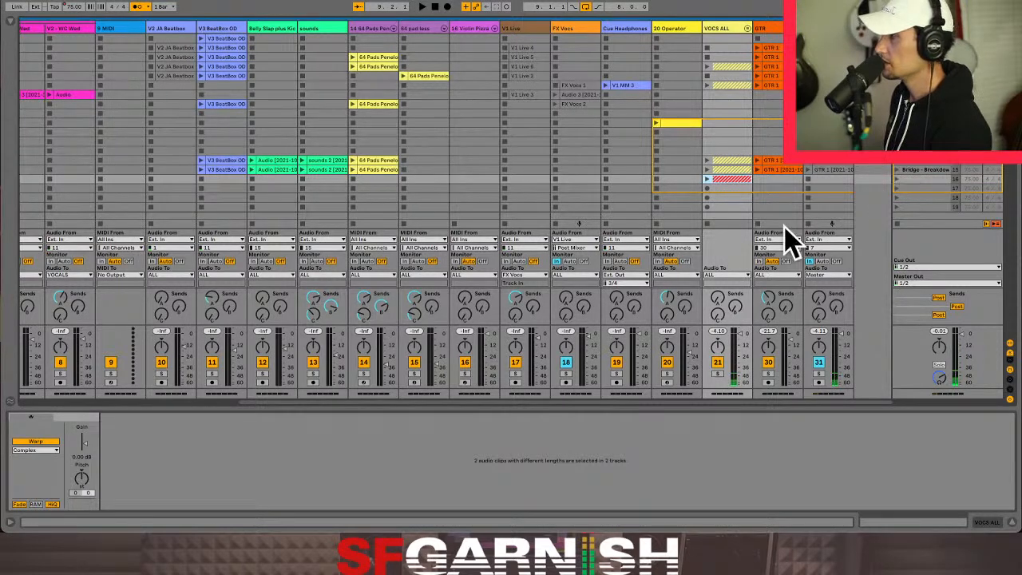
{"action": "left_click", "coordinate": [749, 29]}
- Raise the sends on V2 JA track 26
{"action": "left_click_drag", "start_coordinate": [673, 401], "coordinate": [839, 402]}
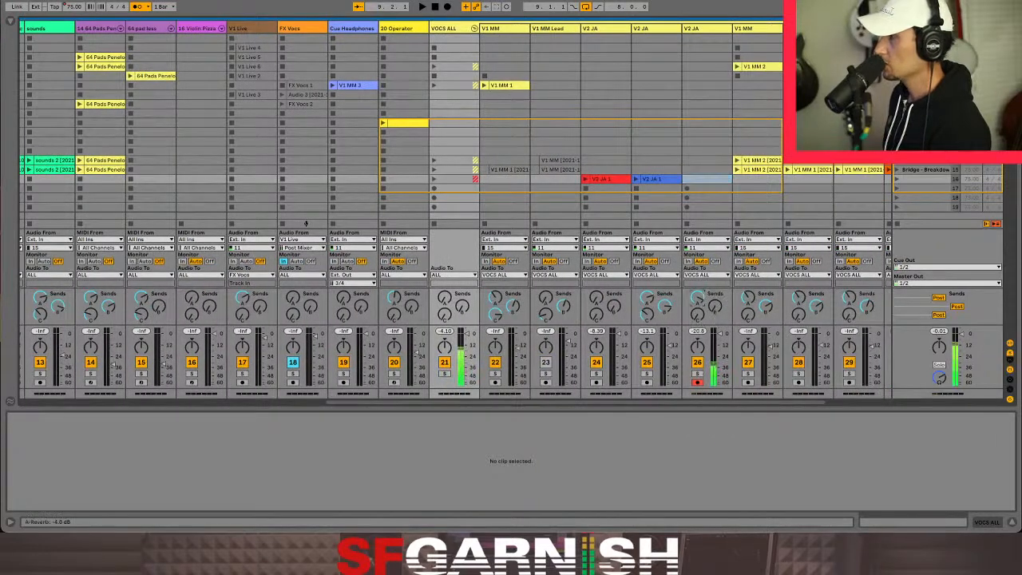
{"action": "mouse_move", "coordinate": [714, 307]}
{"action": "left_mouse_down"}
{"action": "mouse_move", "coordinate": [714, 288]}
{"action": "mouse_move", "coordinate": [698, 297]}
{"action": "left_mouse_up"}
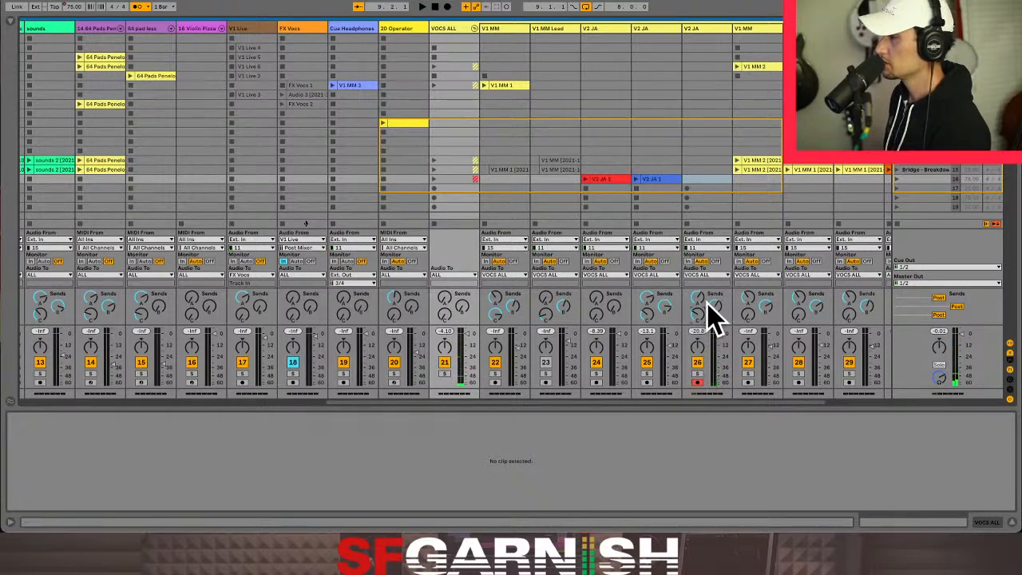
- Launch the Verse scene and trigger the scene 16 vocal loops of the VOCS ALL group over the following bridge breakdown
{"action": "left_click", "coordinate": [898, 167]}
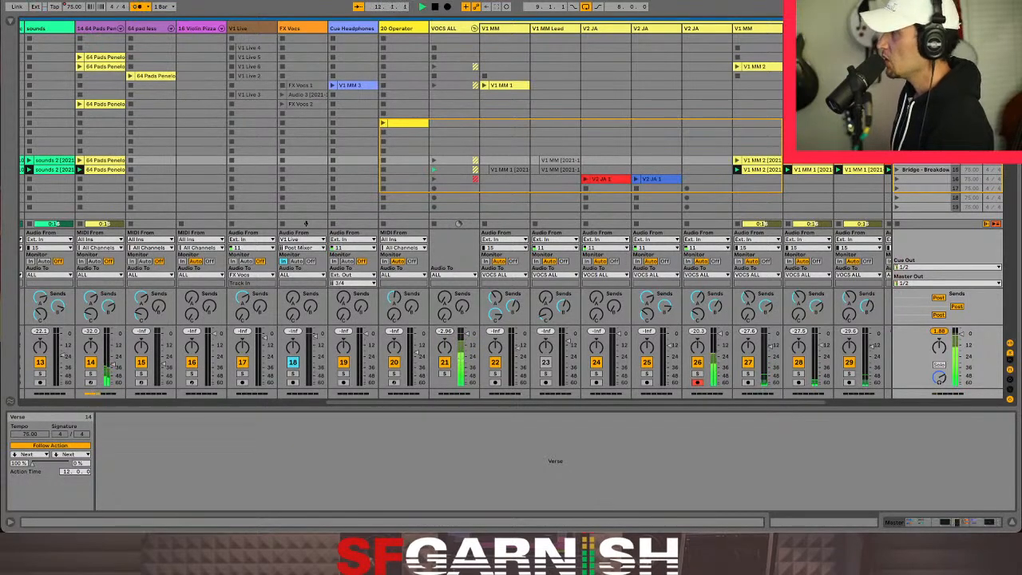
{"action": "left_click", "coordinate": [565, 178], "text": "shift"}
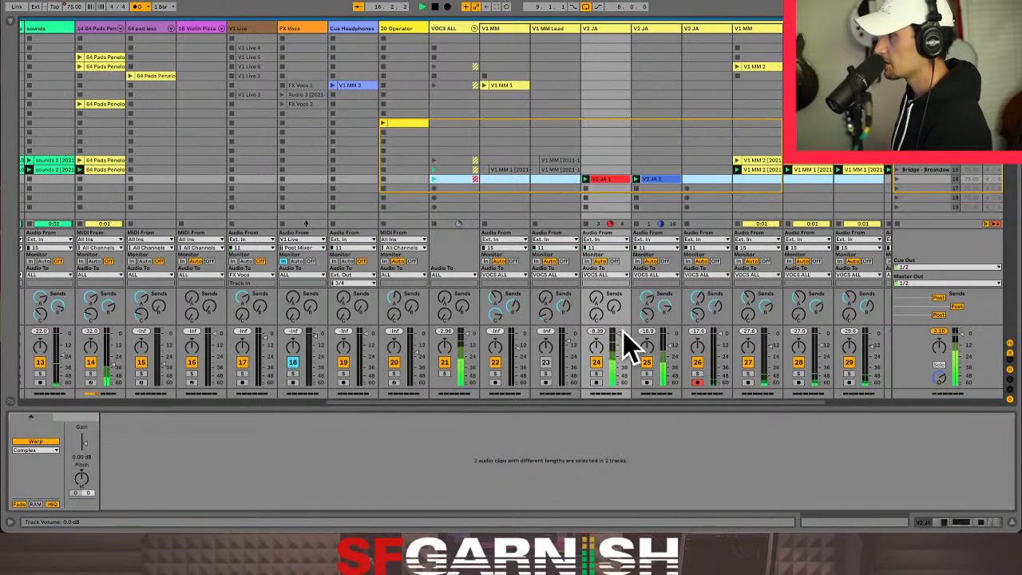
- Lower the volume of V2 JA track 24 and launch the scene 15 clips of the VOCS ALL group
{"action": "left_click_drag", "start_coordinate": [619, 336], "coordinate": [620, 342]}
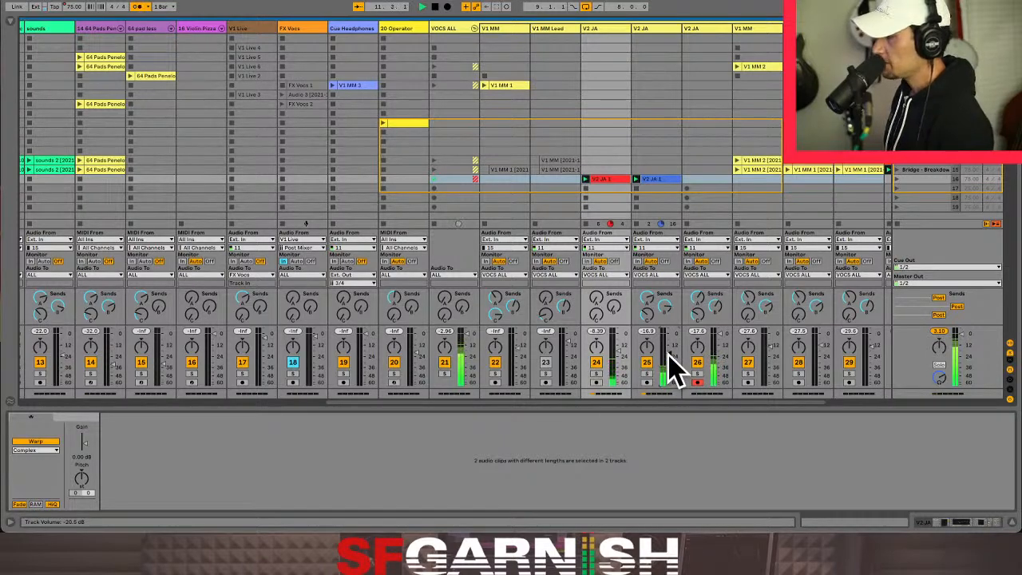
{"action": "left_click_drag", "start_coordinate": [589, 401], "coordinate": [721, 401]}
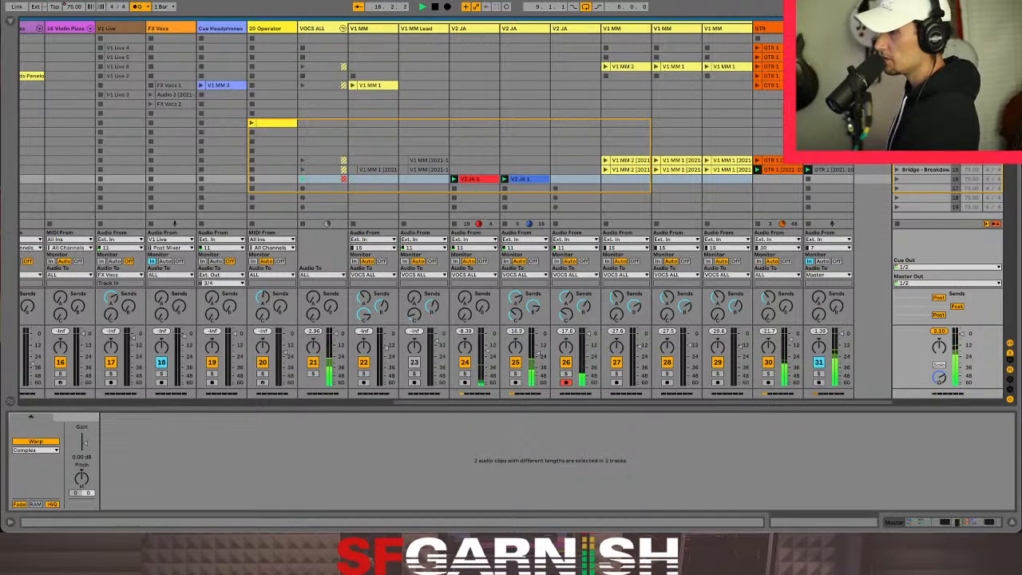
{"action": "left_click", "coordinate": [302, 169]}
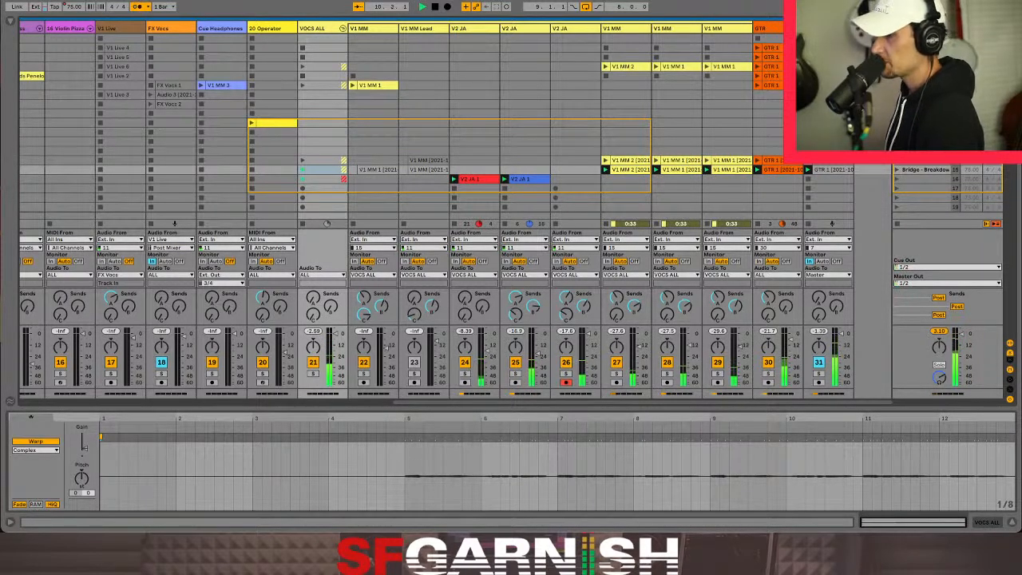
- Open the scene 15 effects clip on track 31 and turn the Fade Grey macro of its effects rack down to 0
{"action": "left_click", "coordinate": [948, 343]}
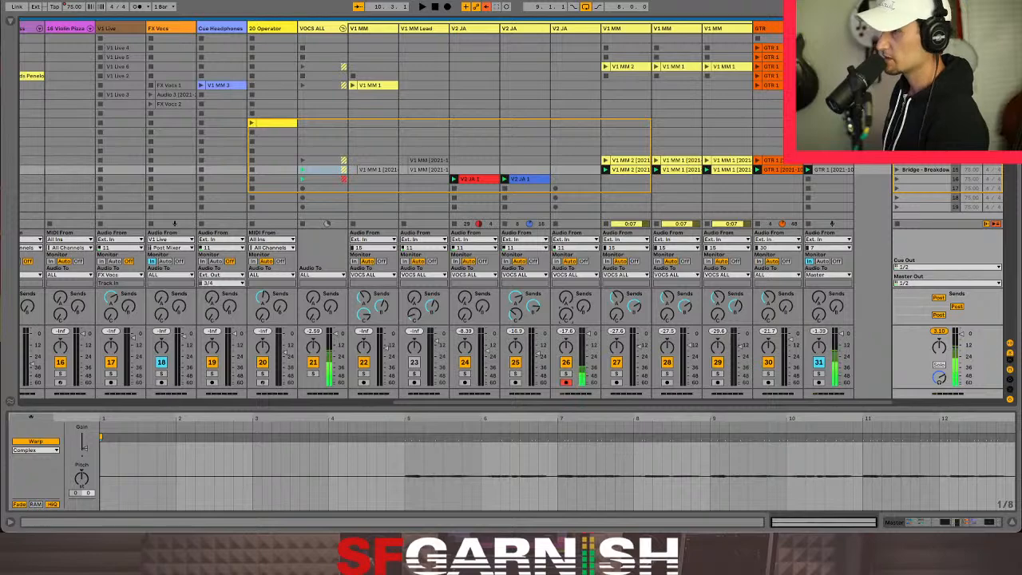
{"action": "left_click", "coordinate": [832, 170]}
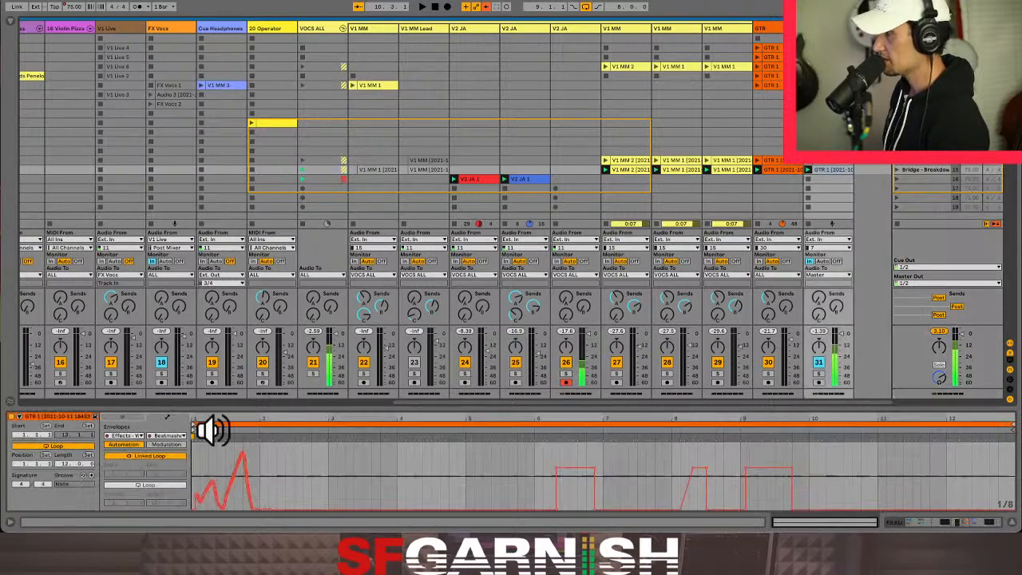
{"action": "left_click", "coordinate": [916, 523]}
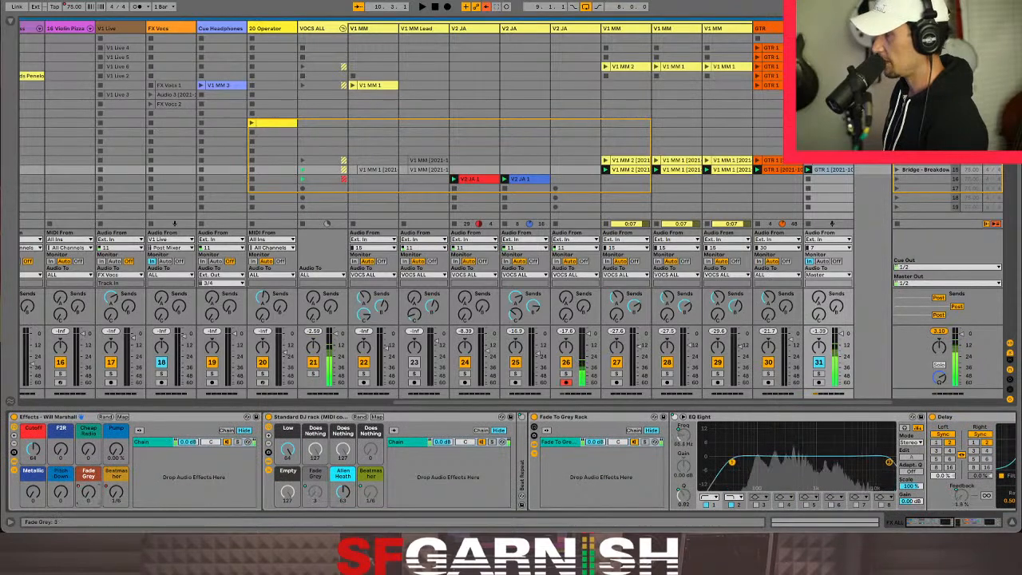
{"action": "left_click_drag", "start_coordinate": [88, 493], "coordinate": [89, 505]}
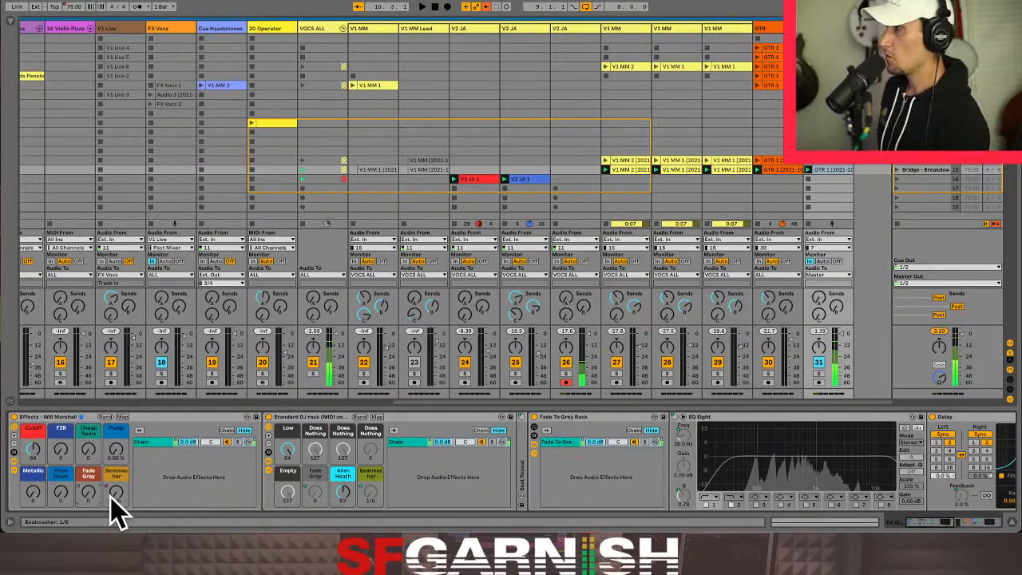
- Copy the scene 15 clip on track 31 to scene 18 and clear the copy's Fade Grey automation
{"action": "left_click", "coordinate": [831, 172]}
{"action": "left_click_drag", "start_coordinate": [835, 188], "coordinate": [838, 214]}
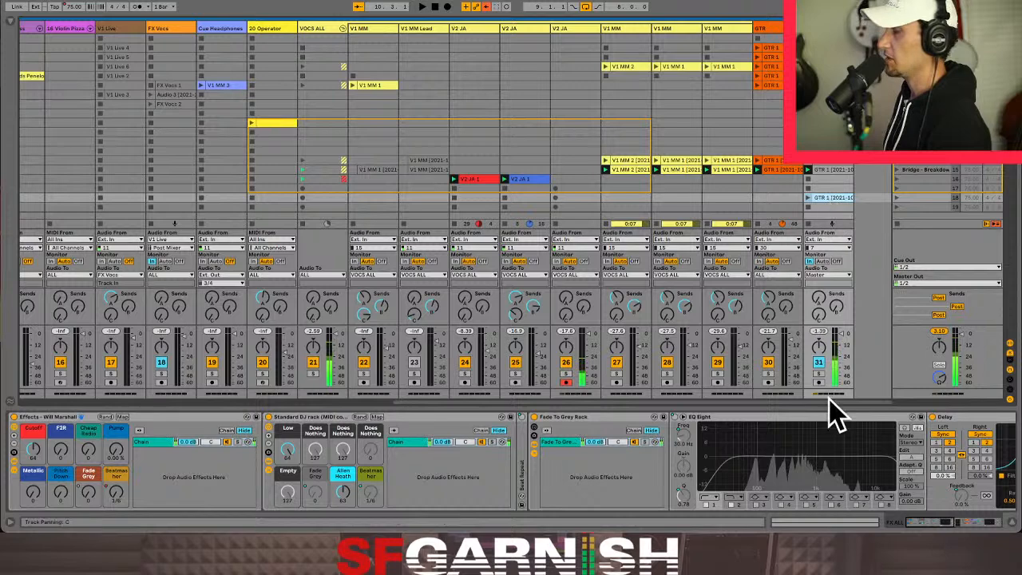
{"action": "left_click", "coordinate": [804, 525]}
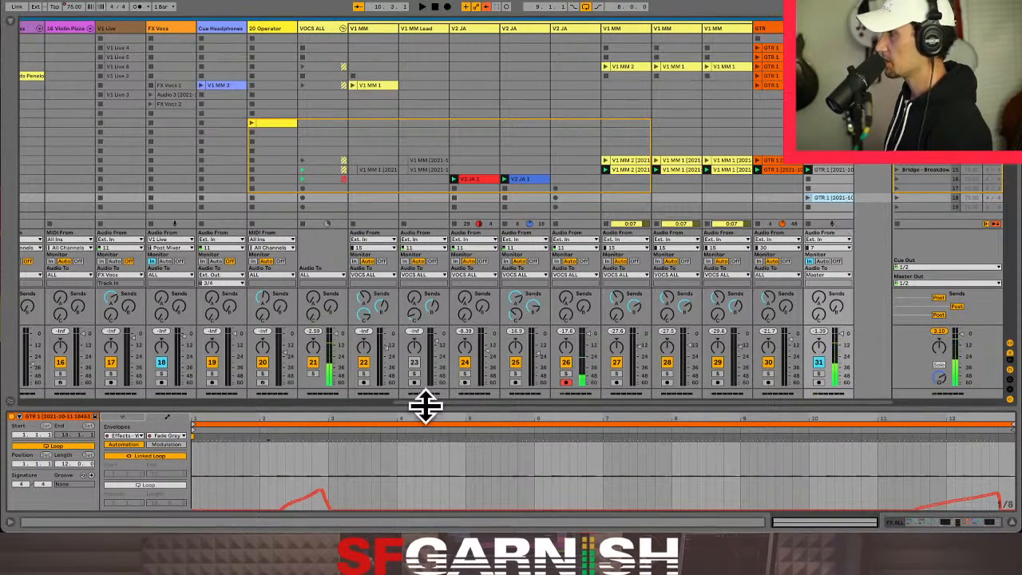
{"action": "left_click_drag", "start_coordinate": [224, 486], "coordinate": [980, 513]}
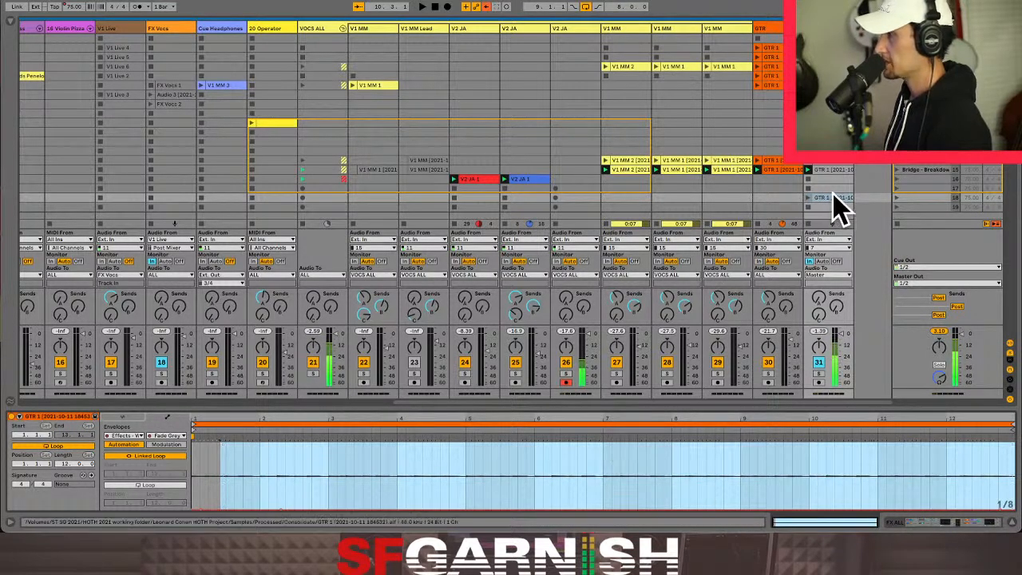
- Delete the Beatmasher automation from the scene 18 clip on track 31
{"action": "left_click", "coordinate": [833, 196]}
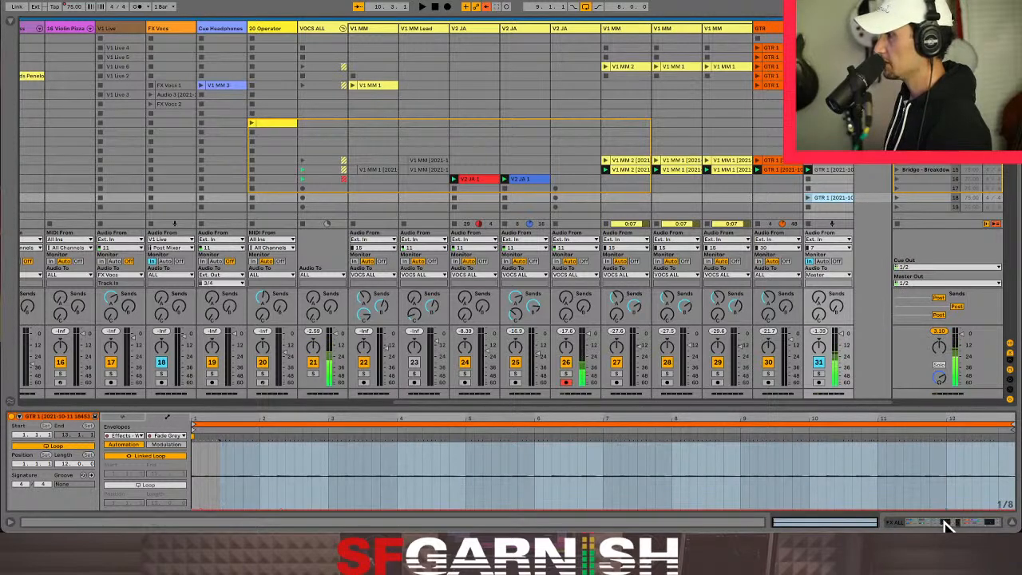
{"action": "left_click", "coordinate": [164, 435]}
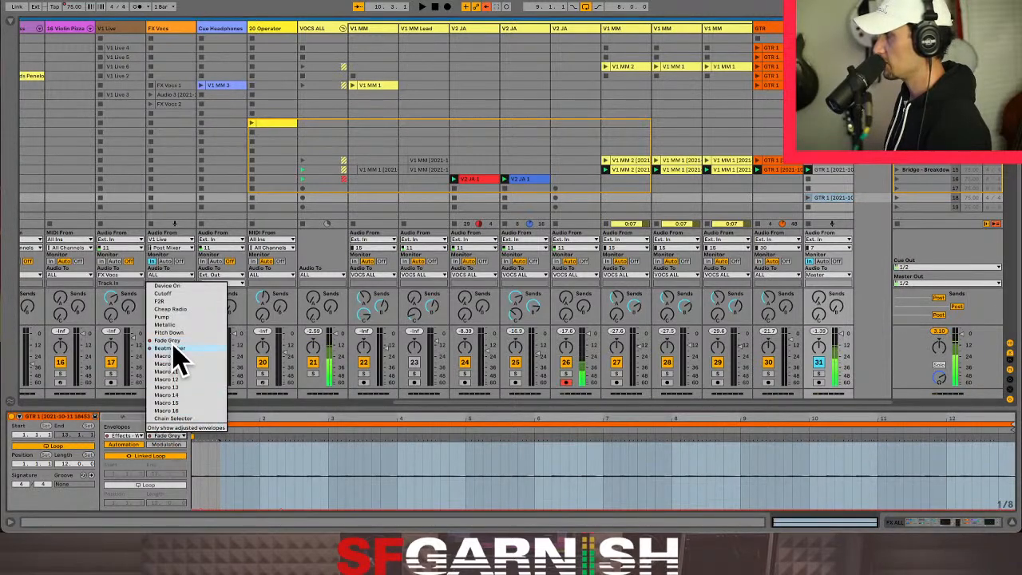
{"action": "left_click", "coordinate": [179, 364]}
{"action": "left_click", "coordinate": [343, 488]}
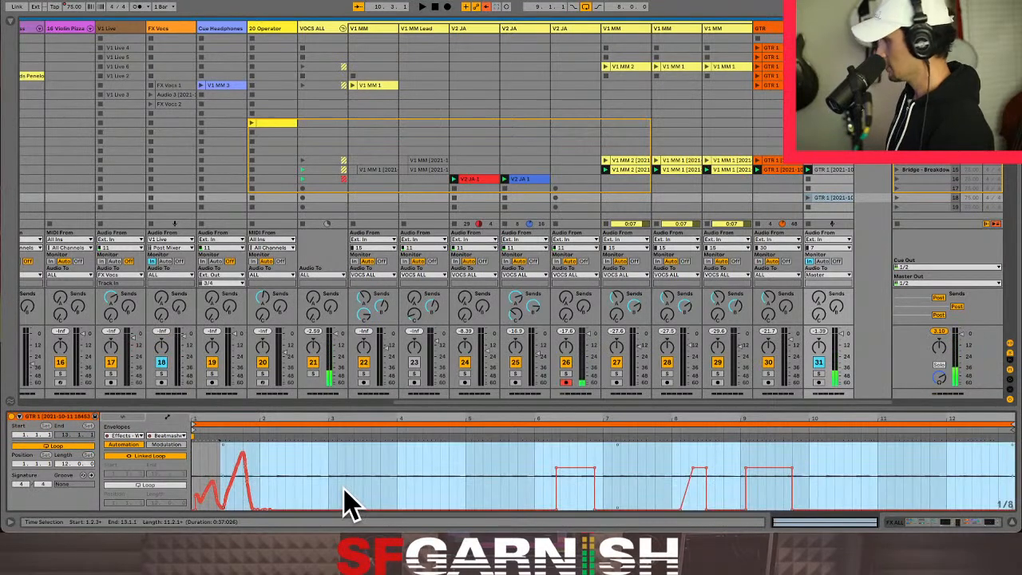
{"action": "key", "text": "ctrl+a"}
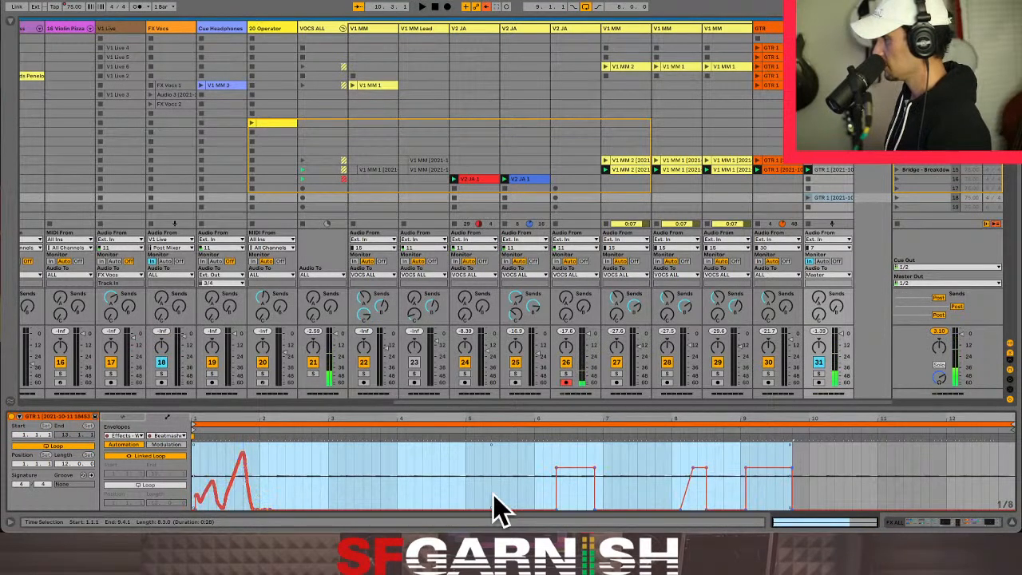
{"action": "key", "text": "Delete"}
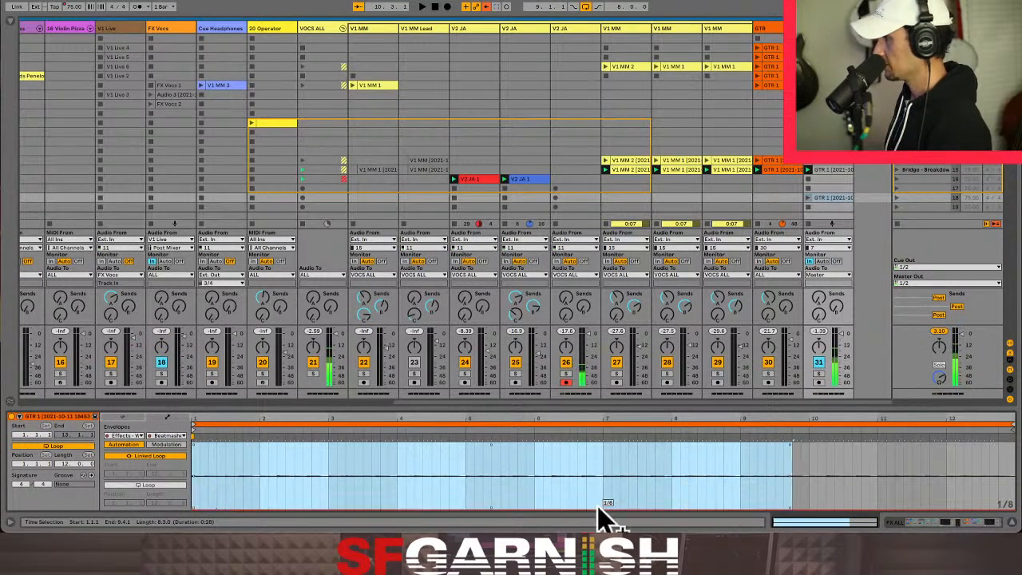
- Re-enable automation on the Fade Grey macro of track 31's effects rack
{"action": "left_click", "coordinate": [901, 523]}
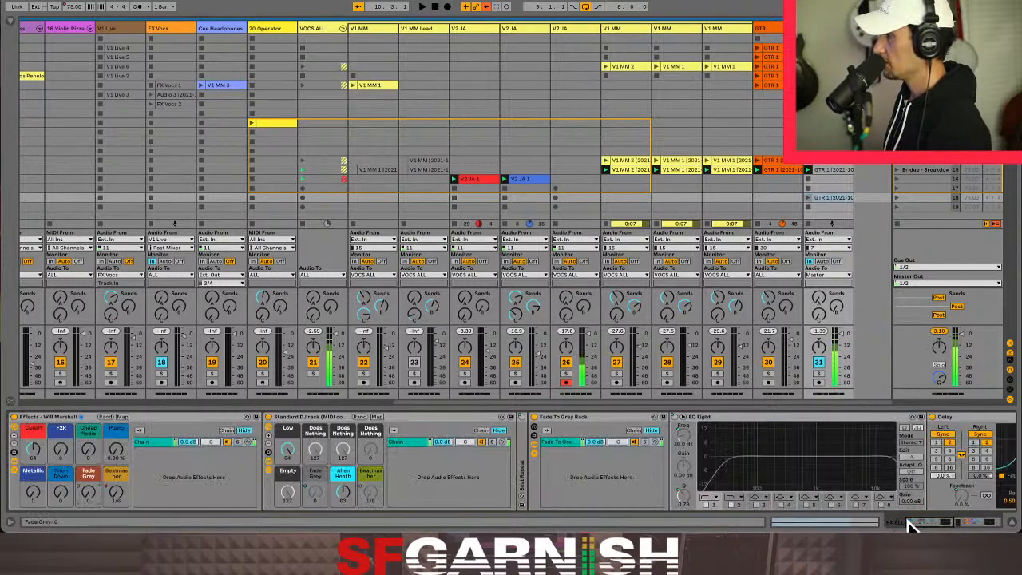
{"action": "right_click", "coordinate": [87, 495]}
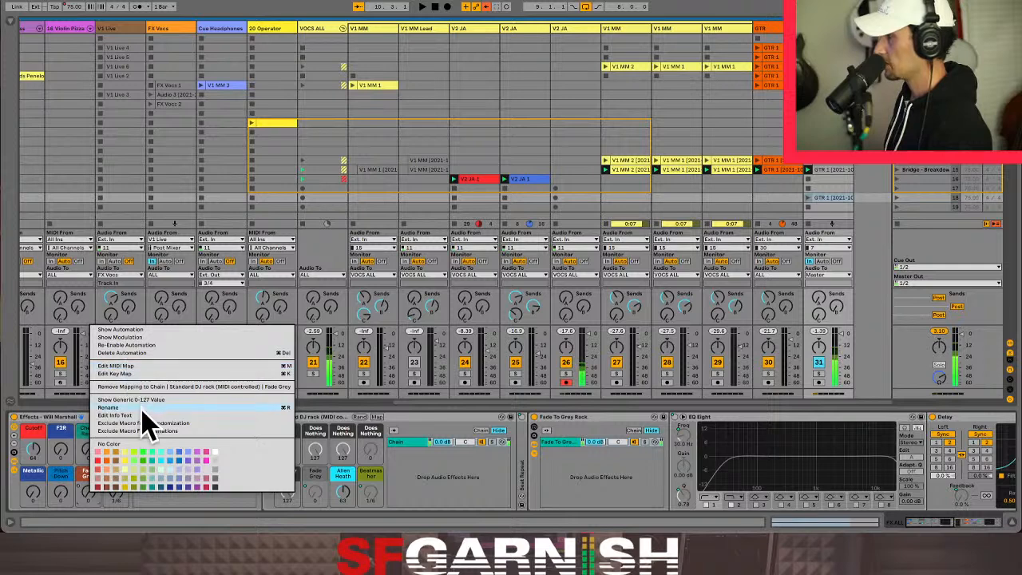
{"action": "left_click", "coordinate": [142, 345]}
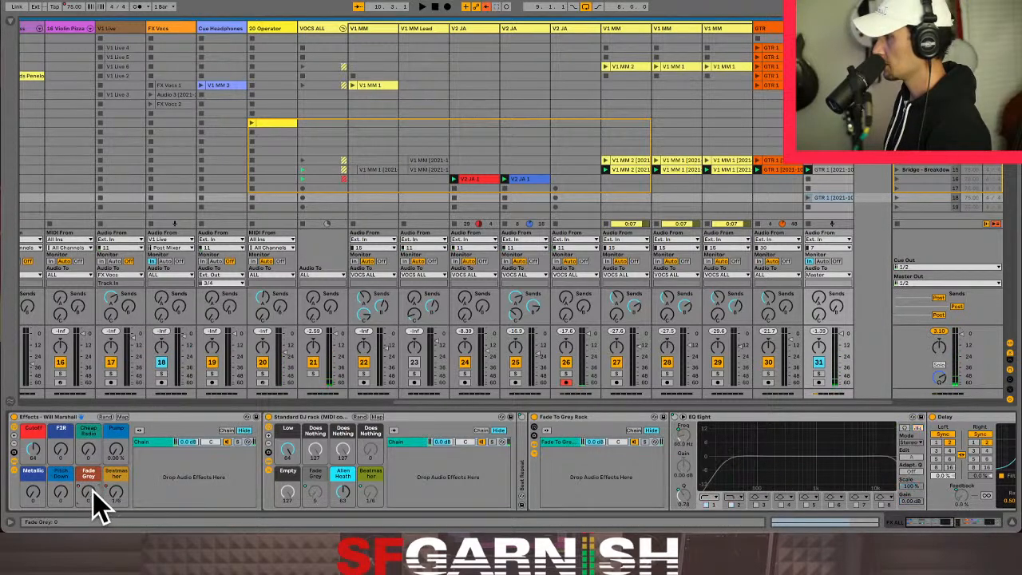
{"action": "right_click", "coordinate": [91, 492]}
{"action": "left_click", "coordinate": [164, 344]}
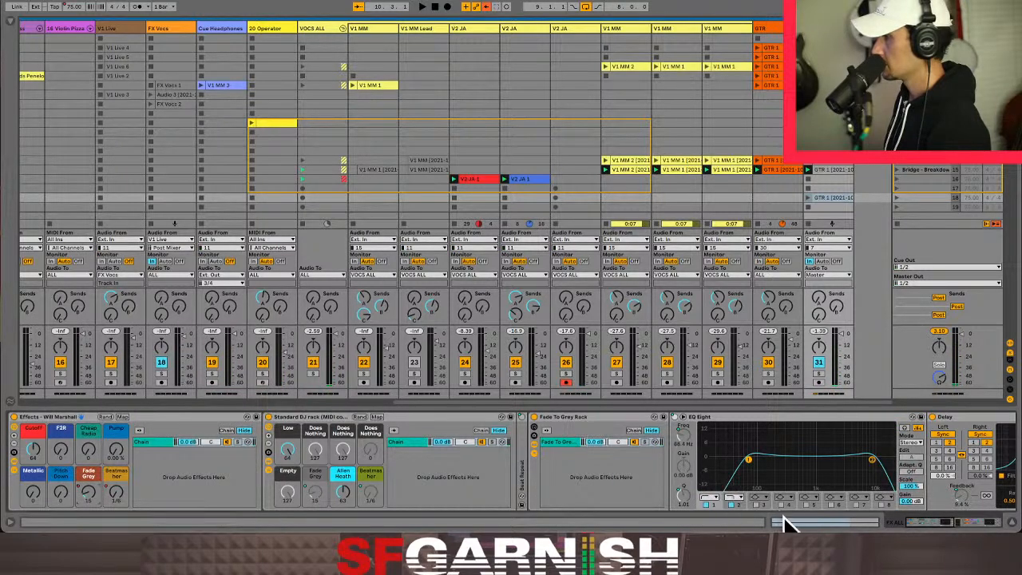
- Check the scene 18 clip's Fade Grey envelope, set the Fade Grey macro back to 0 and launch that clip
{"action": "key", "text": "shift+Tab"}
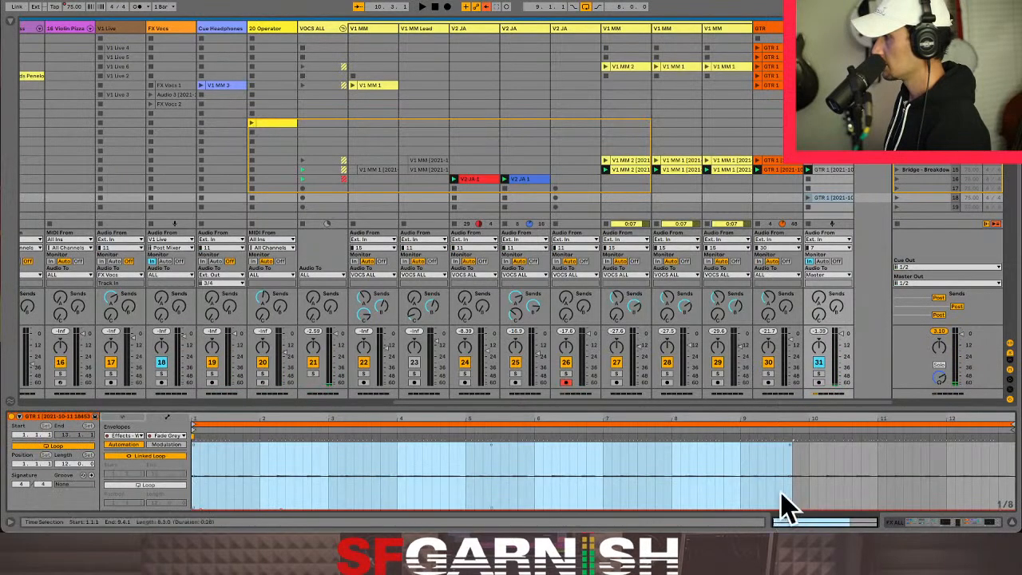
{"action": "left_click", "coordinate": [837, 200]}
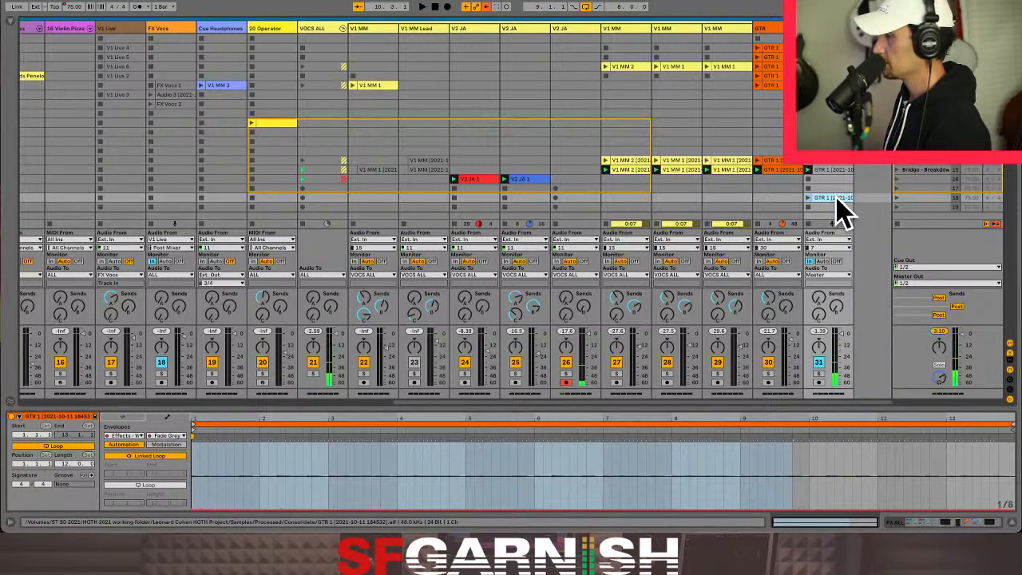
{"action": "left_click", "coordinate": [919, 523]}
{"action": "left_click_drag", "start_coordinate": [88, 495], "coordinate": [88, 511]}
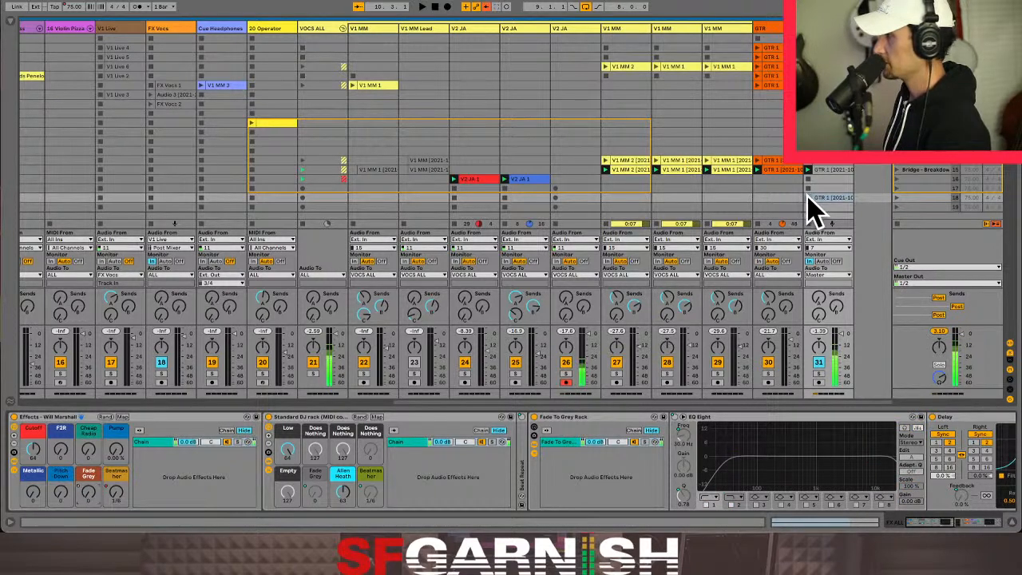
{"action": "left_click", "coordinate": [808, 197]}
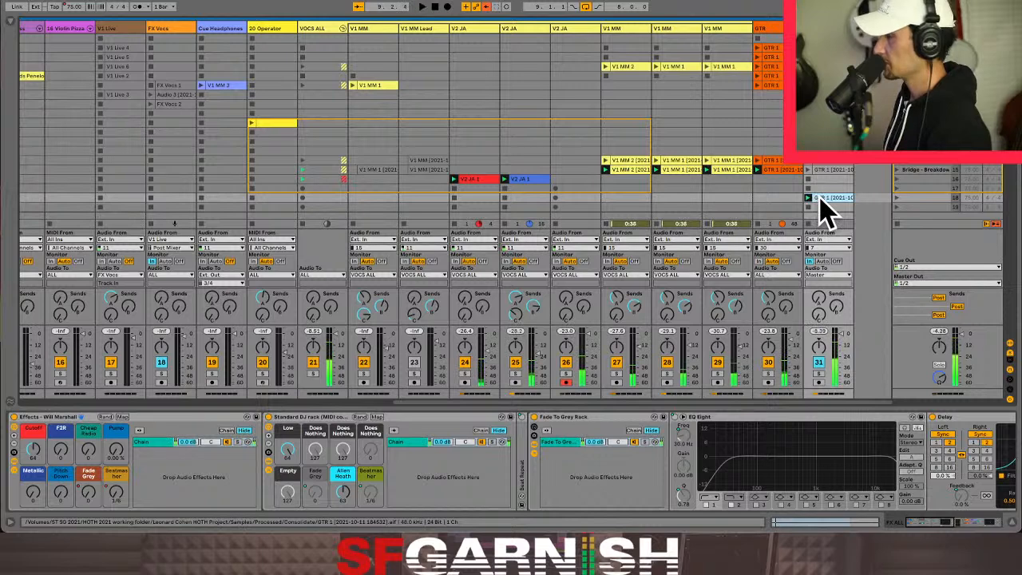